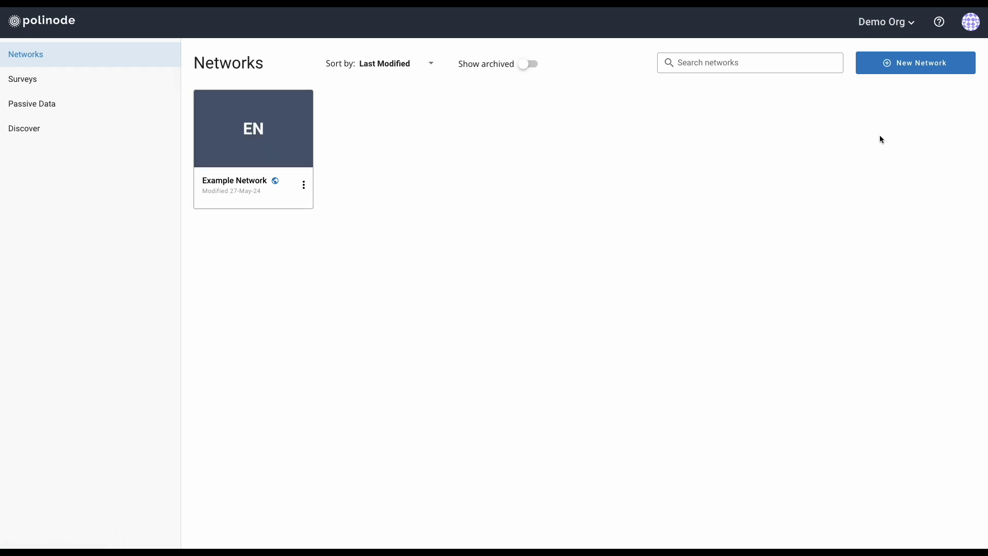
Open the New Network form and enter the name 'Networks Tutorial Example'.
left_click(901, 74)
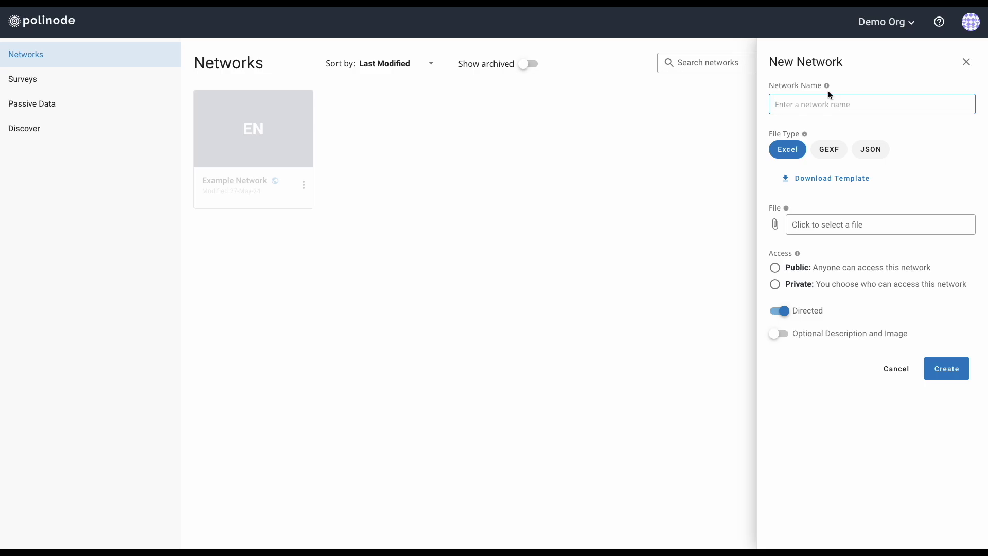
mouse_move(827, 88)
type("Networks Tutorial Example")
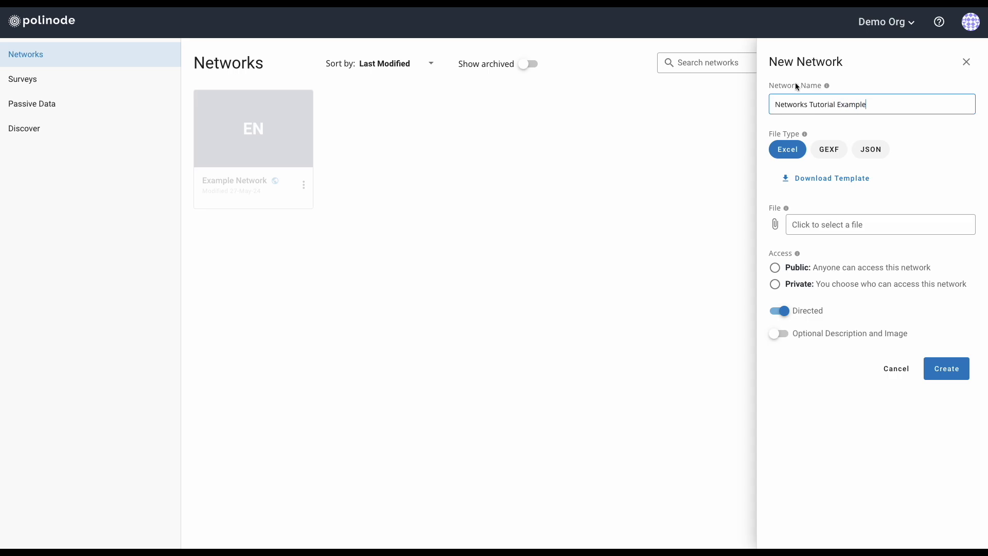
mouse_move(806, 134)
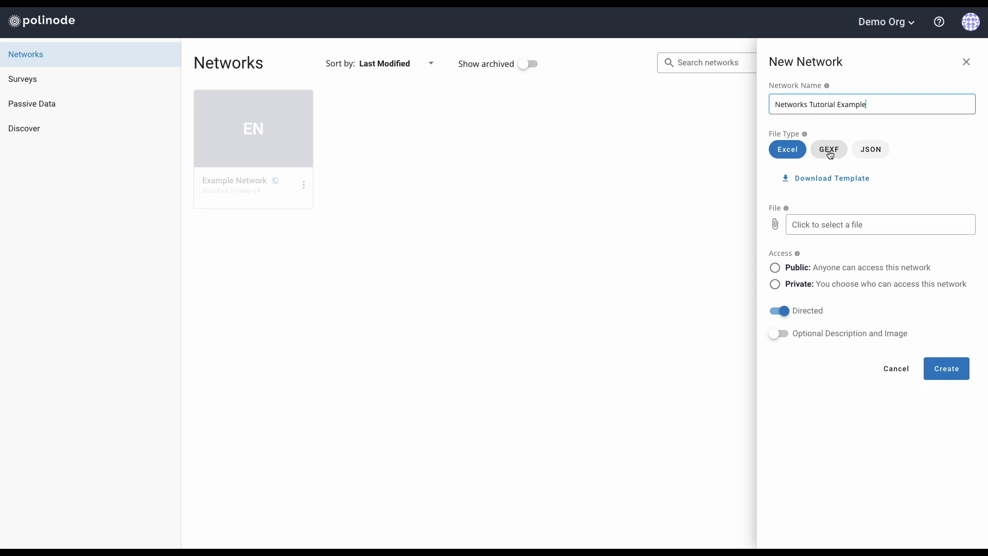
Try the GEXF and JSON file types, return to Excel, and download the Excel network template.
left_click(830, 154)
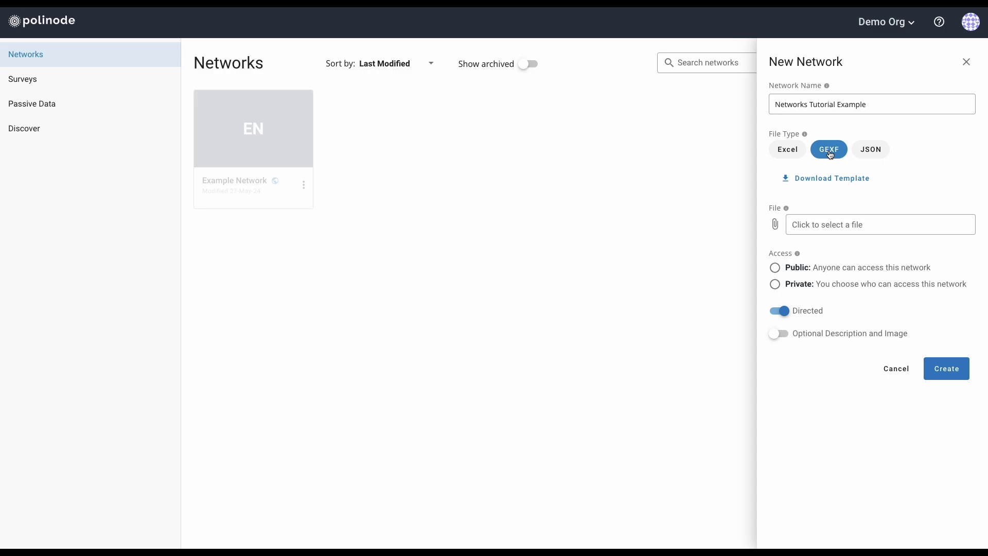
left_click(792, 155)
left_click(871, 157)
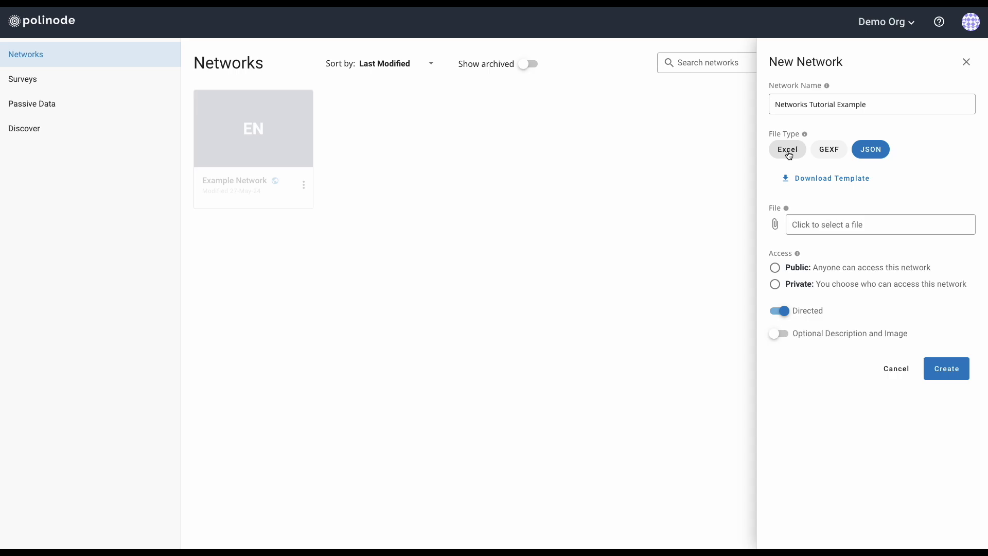
left_click(790, 155)
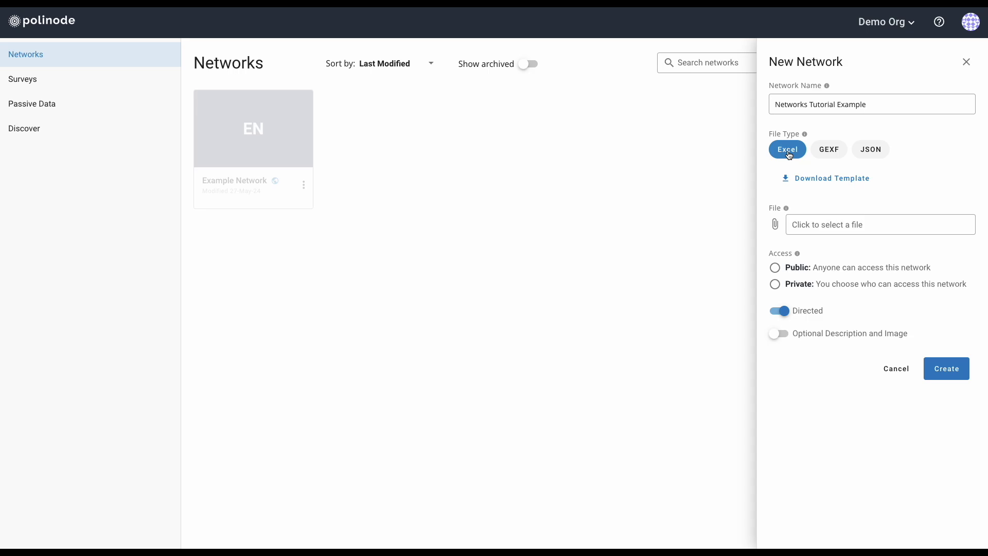
left_click(816, 183)
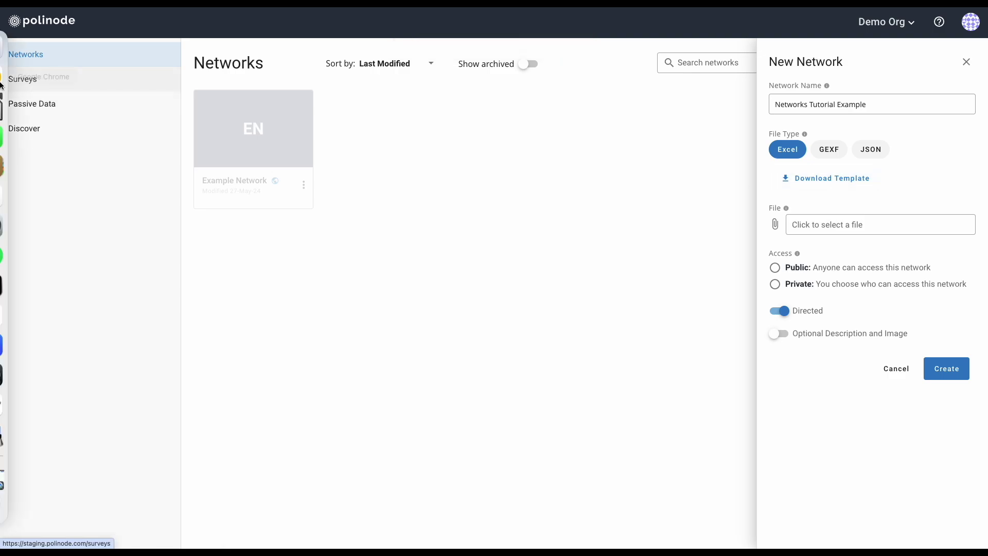
mouse_move(20, 76)
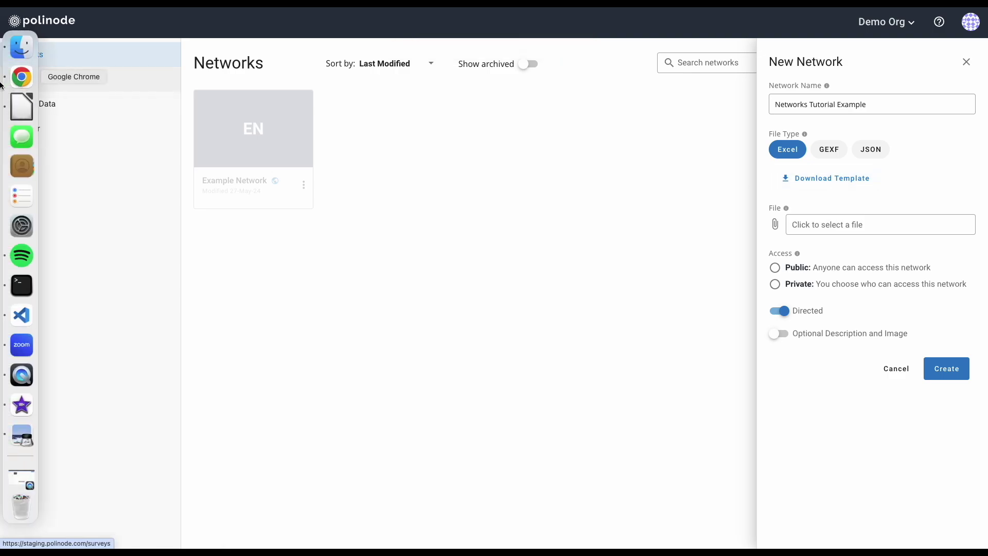
Open the downloaded Network_Template.xlsx from Finder's Downloads folder.
left_click(20, 49)
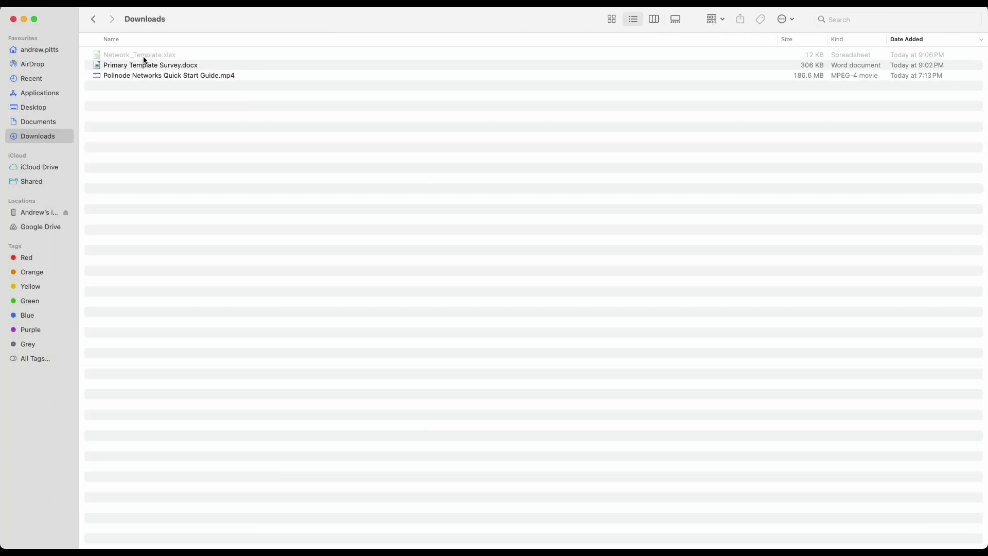
left_click(147, 58)
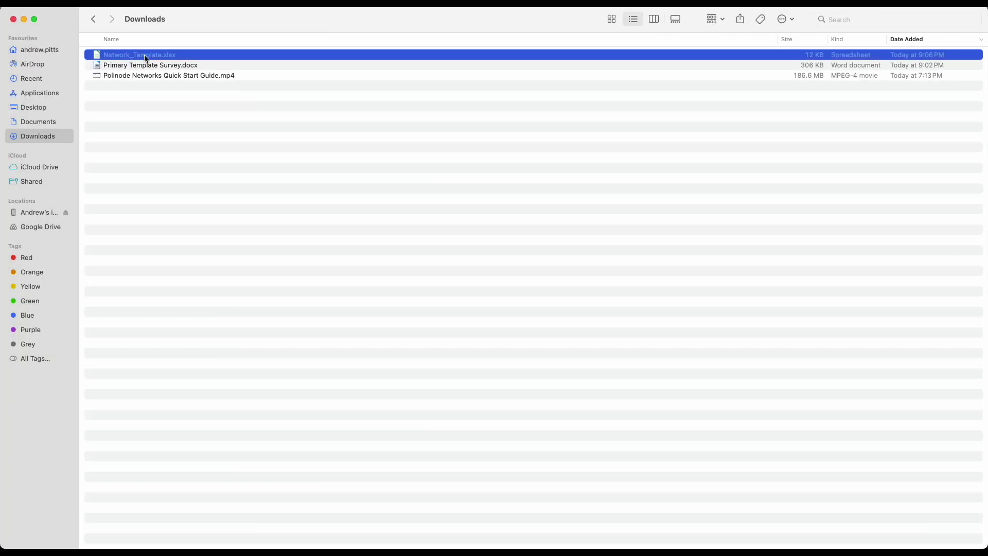
double_click(147, 57)
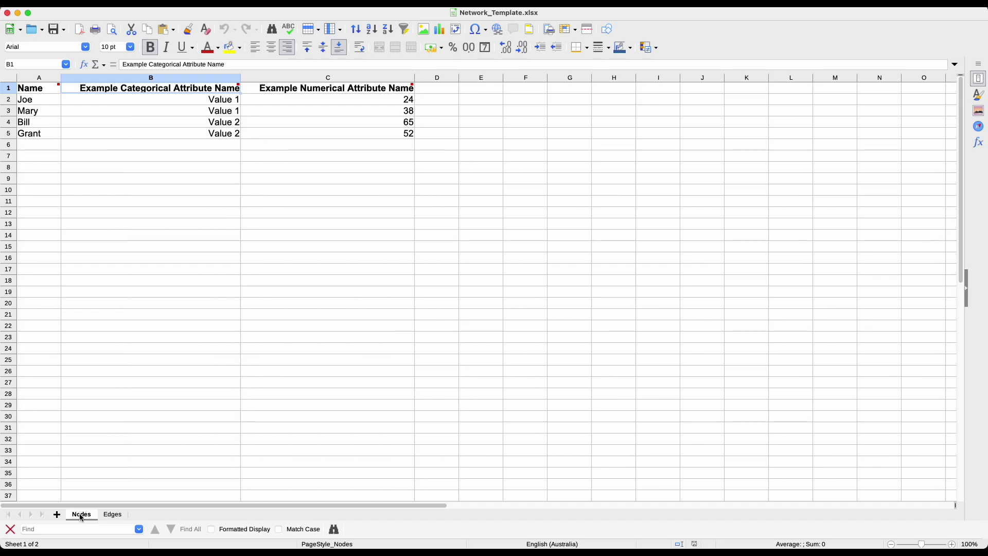
left_click(35, 93)
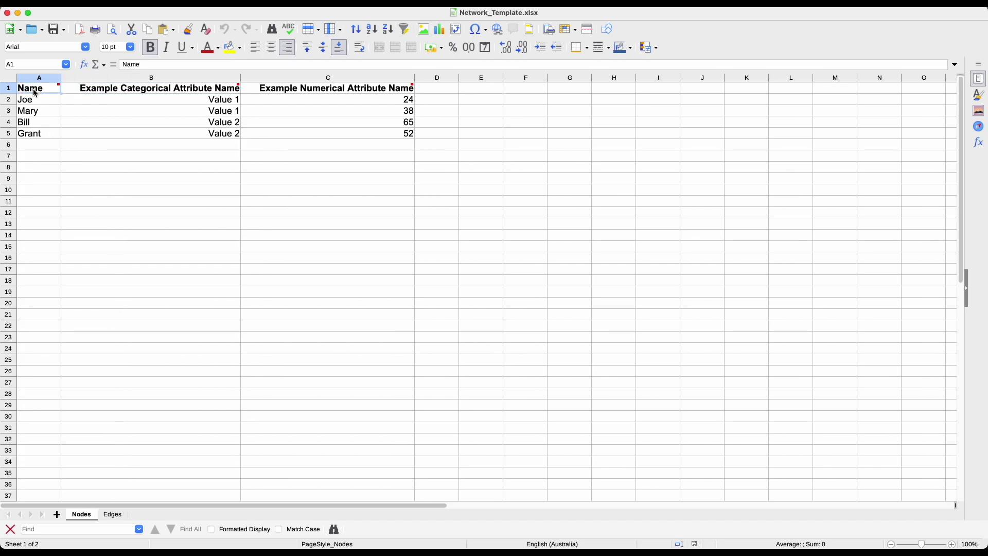
mouse_move(38, 96)
left_click(36, 77)
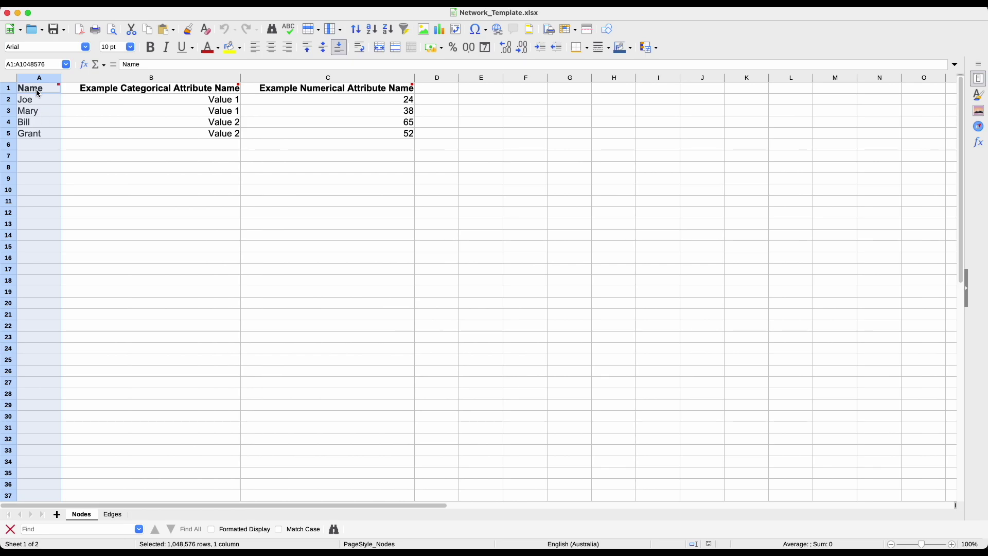
left_click(45, 90)
mouse_move(48, 94)
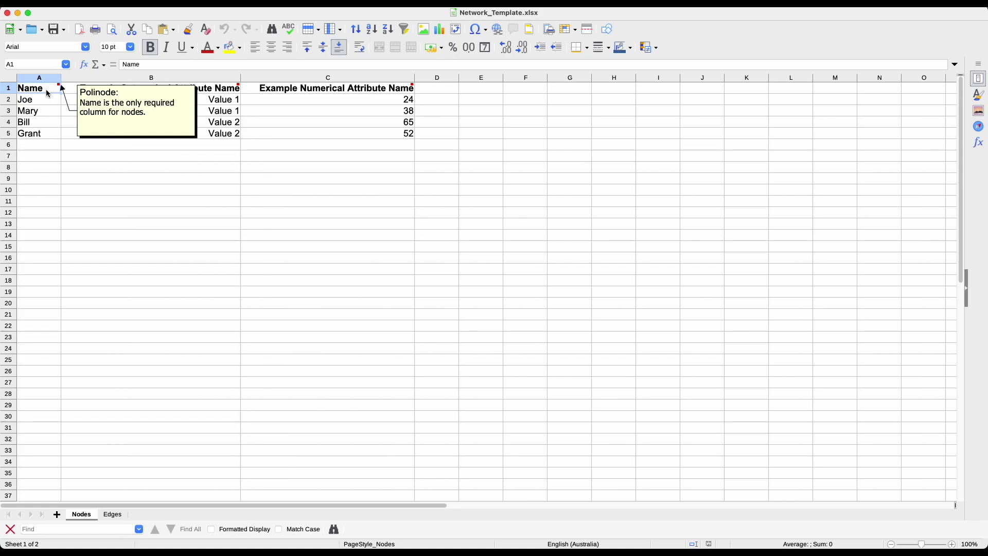
left_click(45, 100)
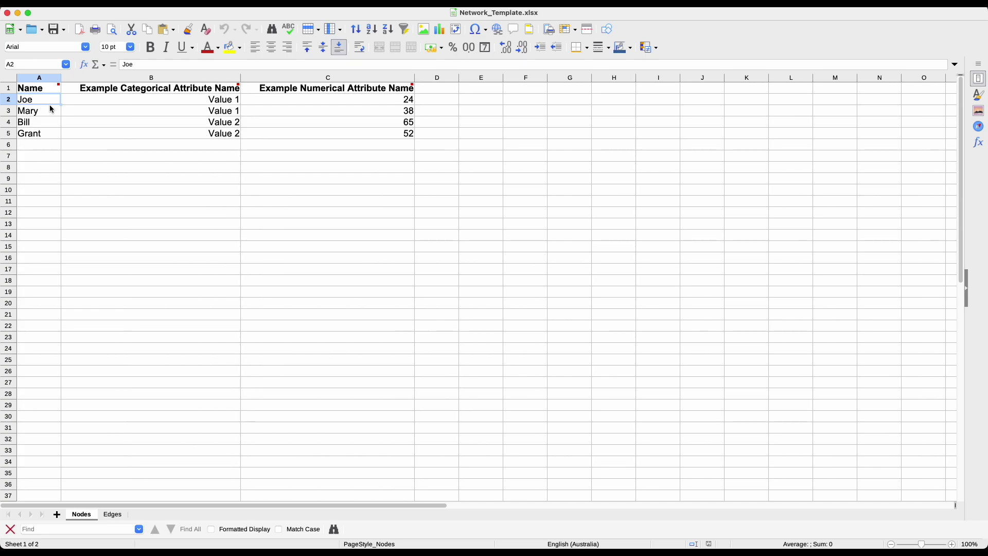
left_click(135, 81)
left_click_drag(135, 81, 511, 97)
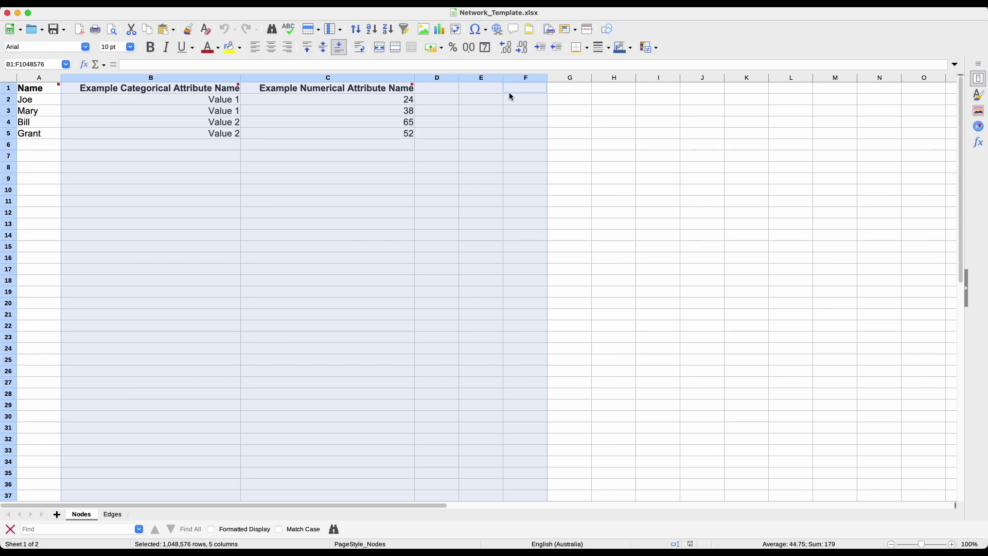
left_click(119, 91)
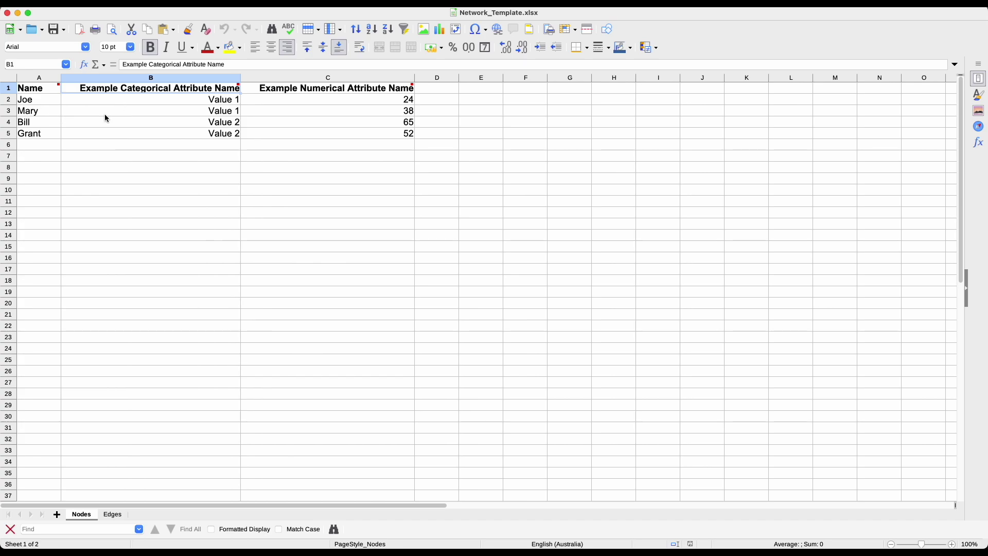
left_click(154, 100)
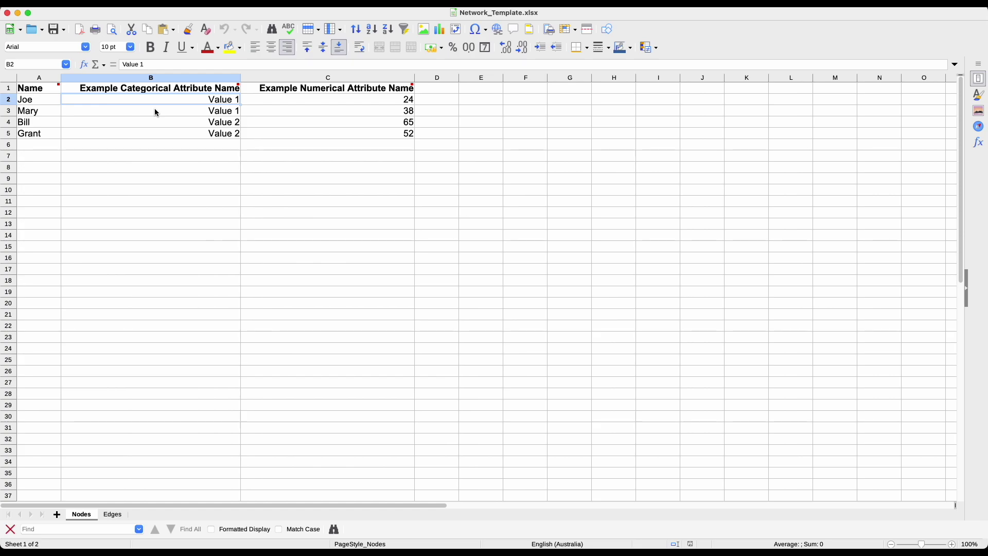
left_click(302, 103)
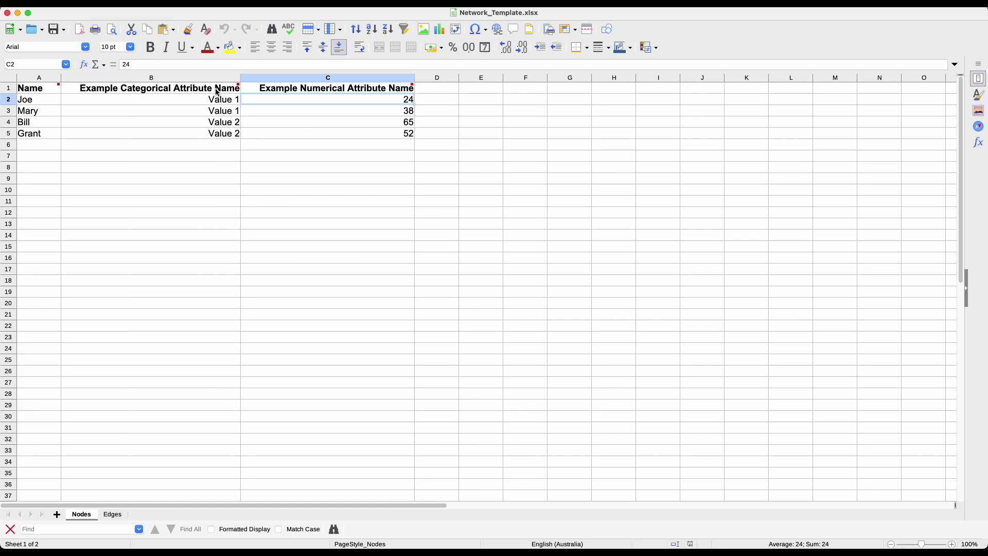
mouse_move(218, 93)
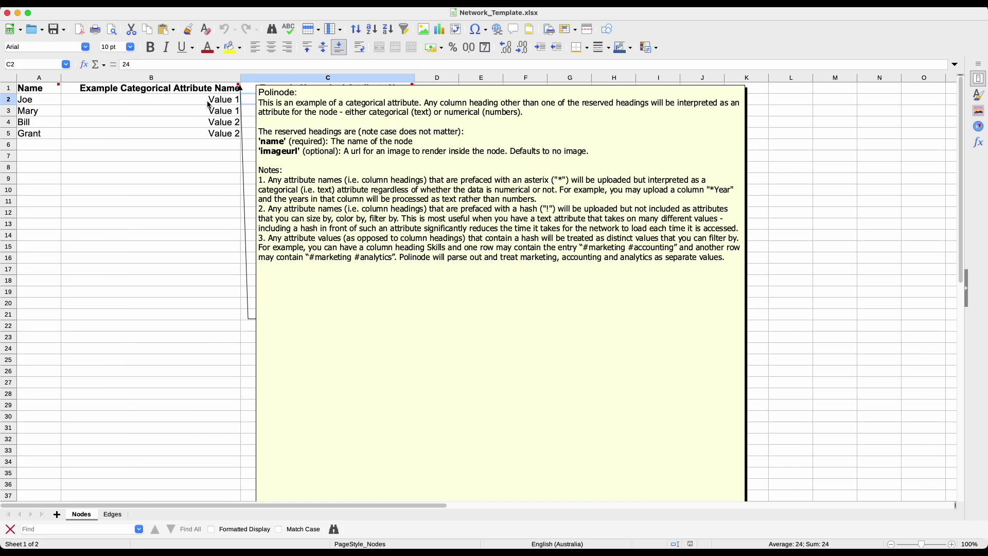
left_click(203, 101)
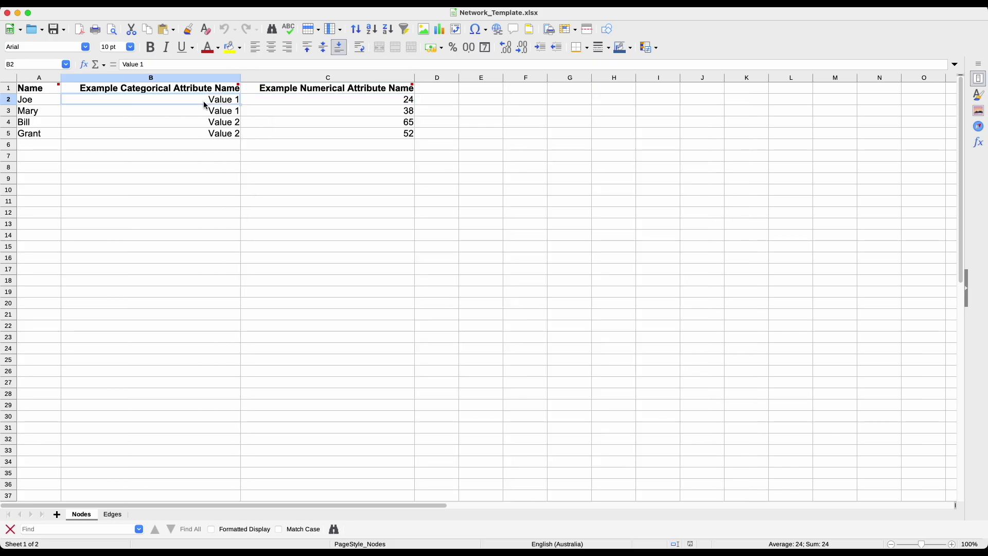
left_click(113, 514)
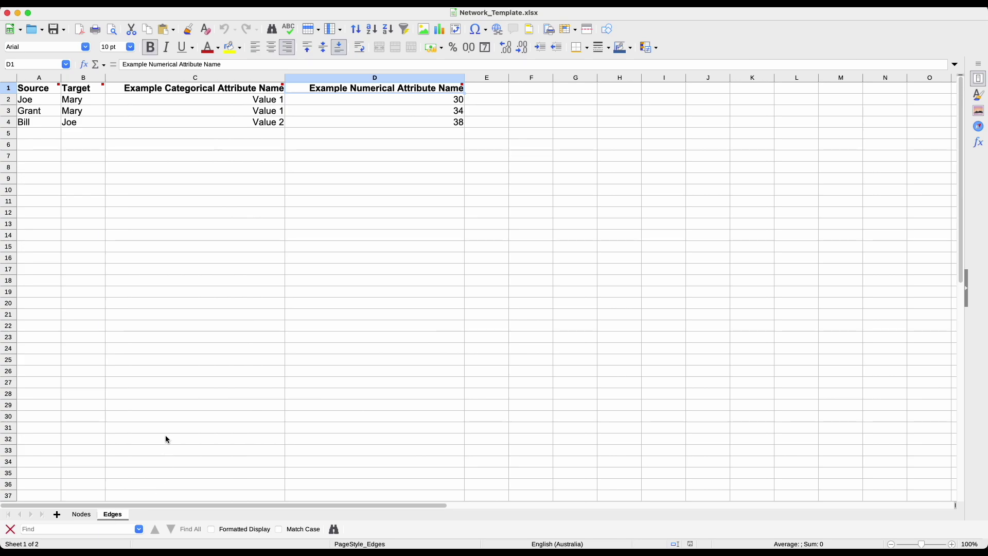
Review the Edges sheet's Source and Target pairs: Joe–Mary, Grant–Mary, Bill–Joe.
left_click(42, 78)
left_click_drag(44, 80, 87, 83)
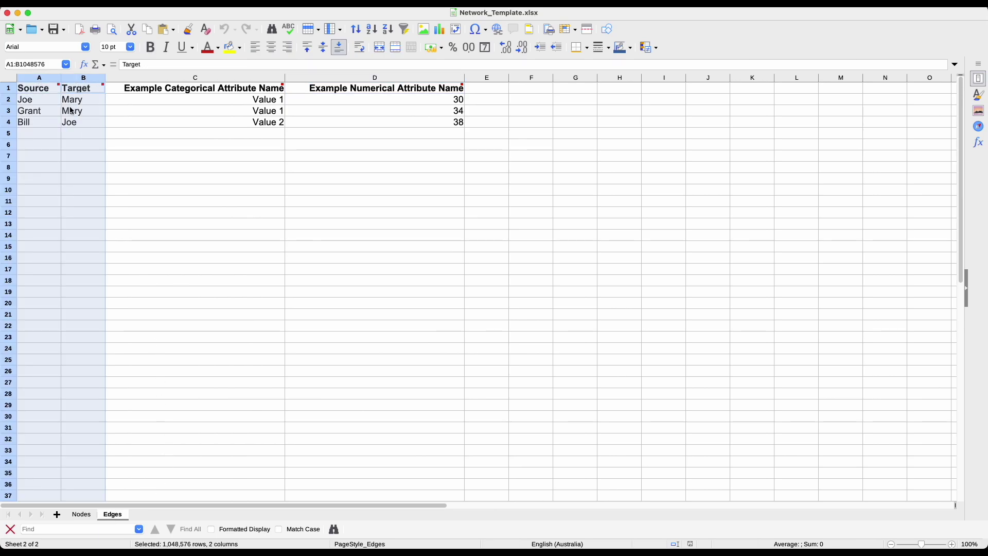
left_click(49, 101)
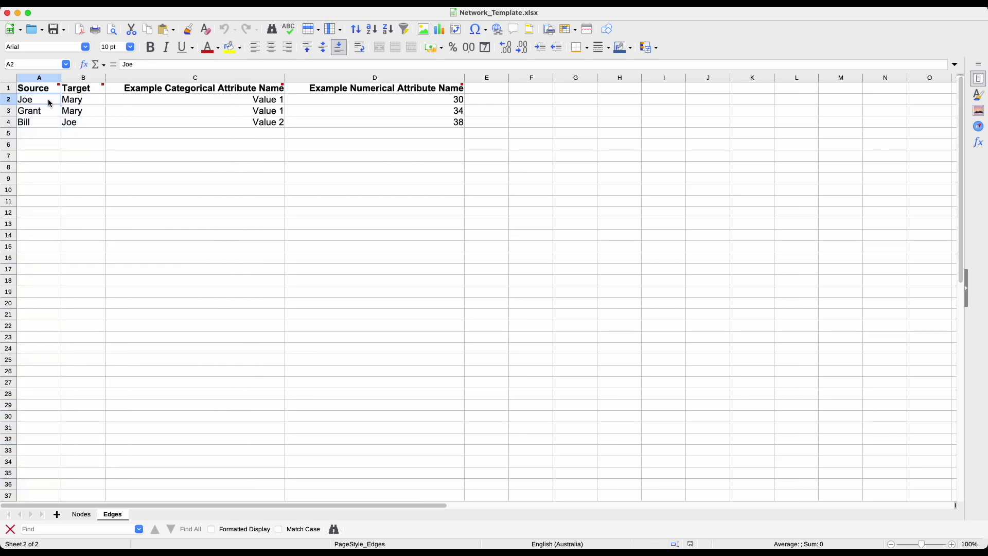
left_click(73, 101)
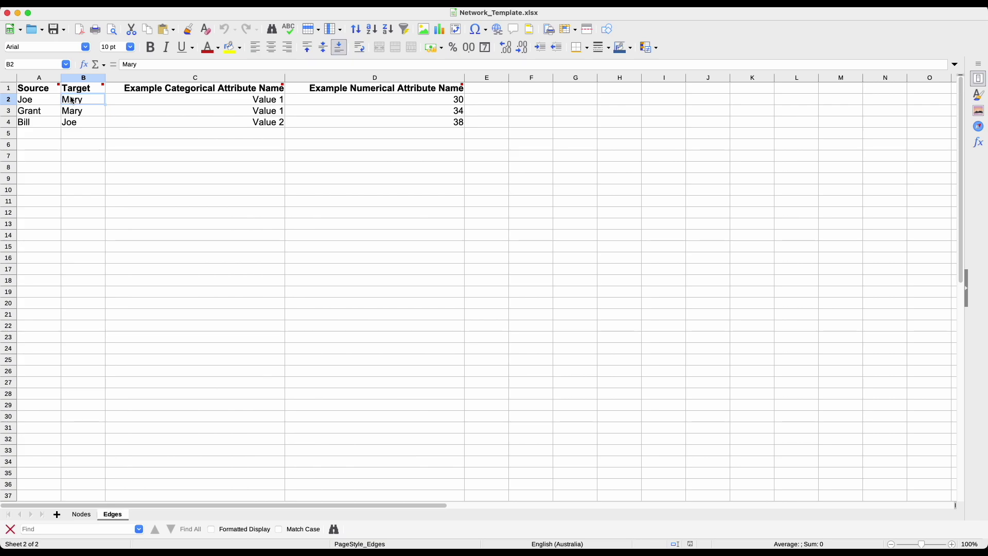
left_click(41, 112)
left_click(79, 111)
left_click(39, 126)
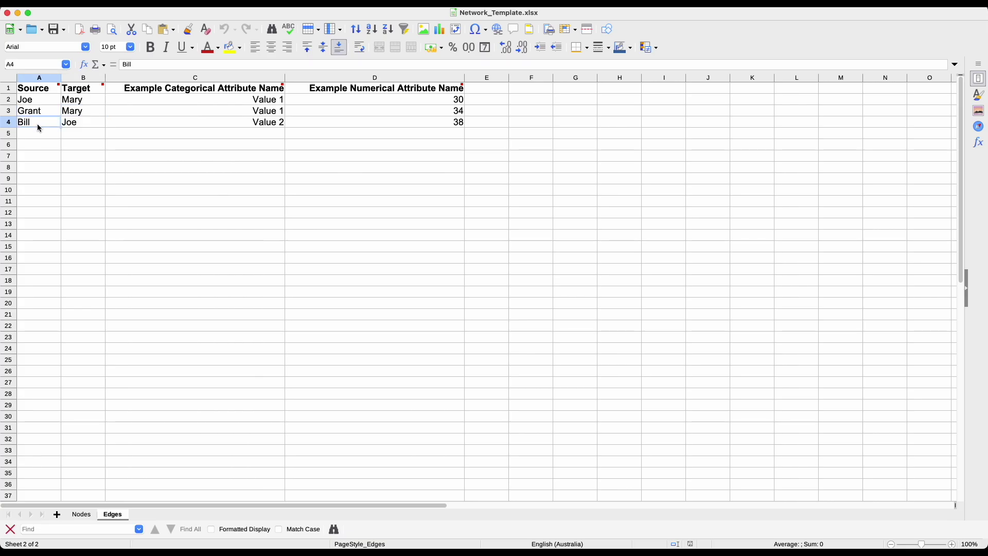
left_click(70, 126)
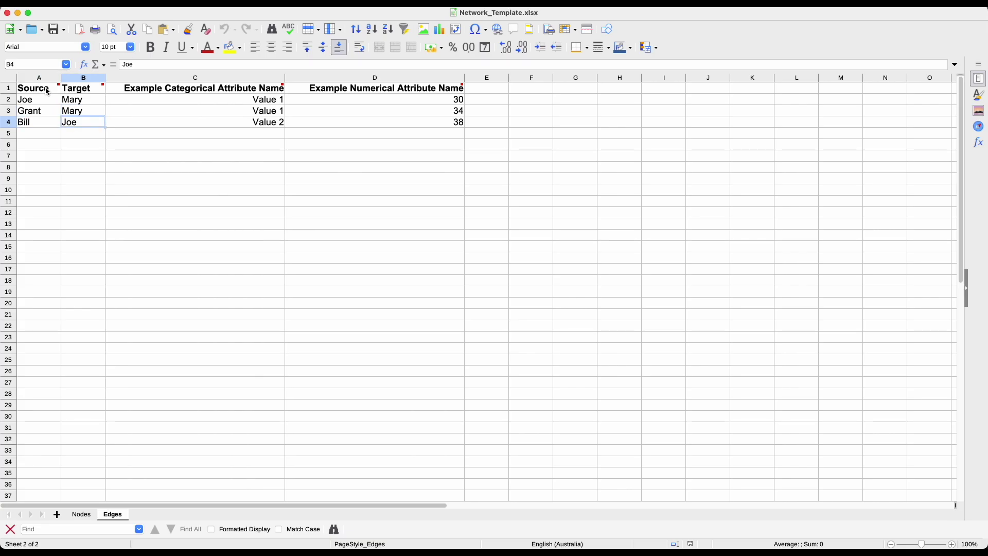
mouse_move(48, 91)
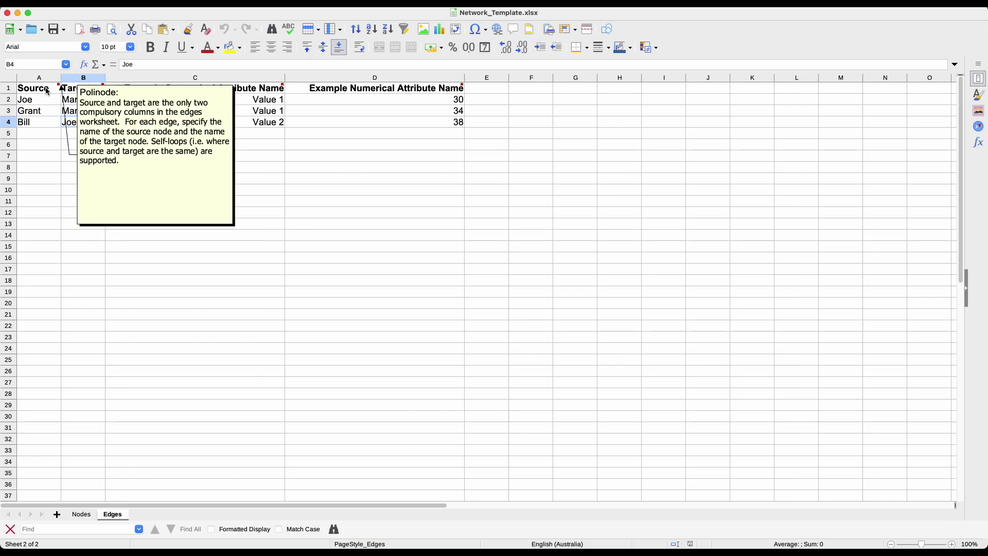
left_click(48, 92)
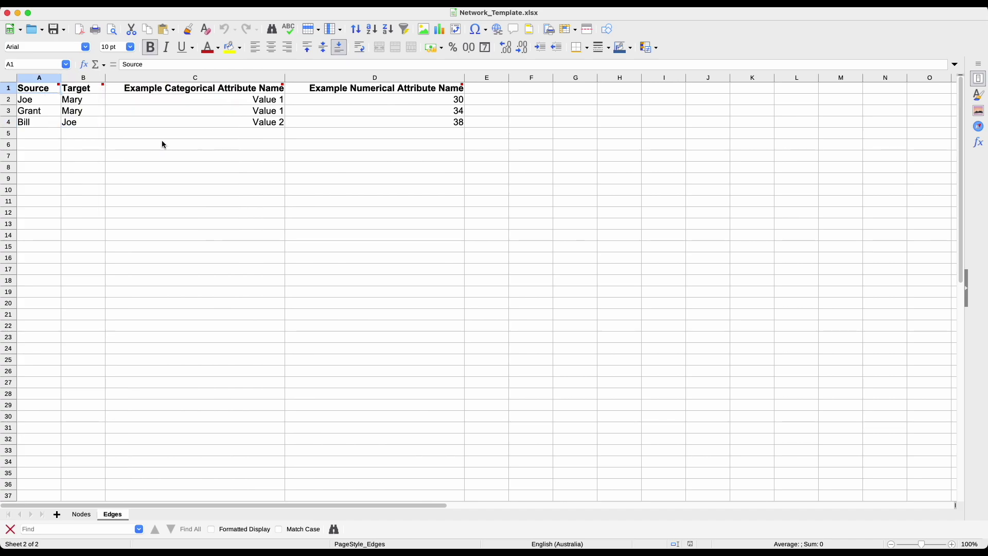
Highlight the categorical and numerical attribute columns, then switch to the Nodes sheet.
left_click(185, 79)
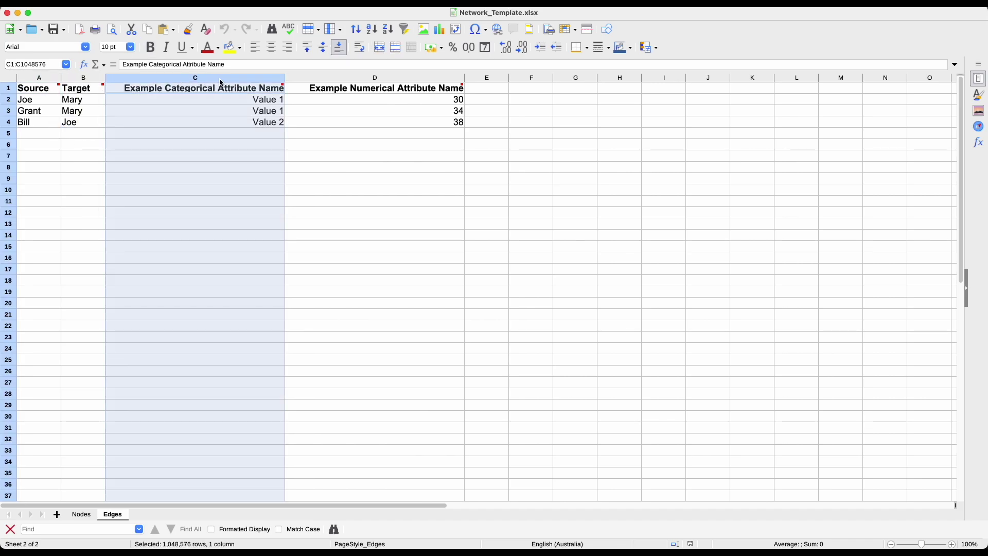
left_click(303, 89, "shift")
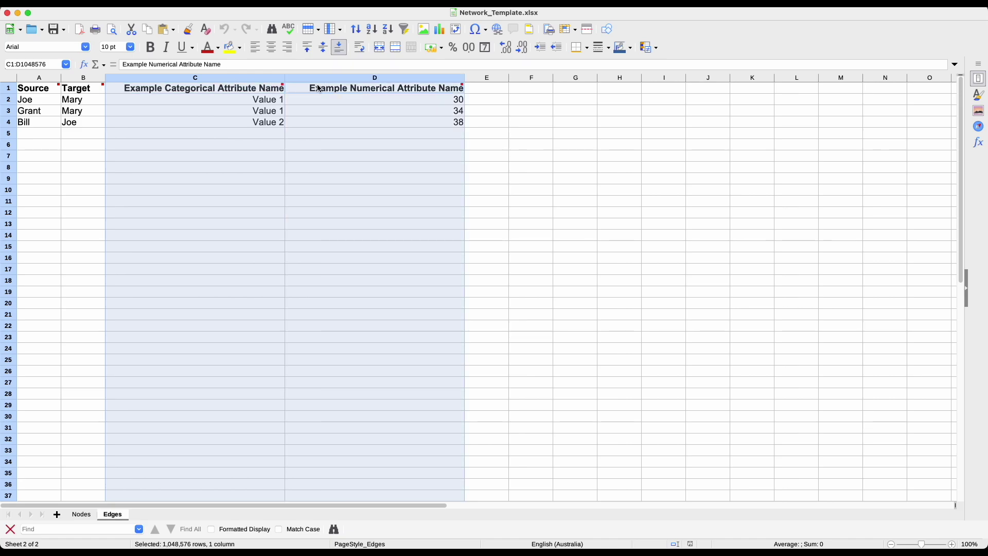
left_click(191, 97)
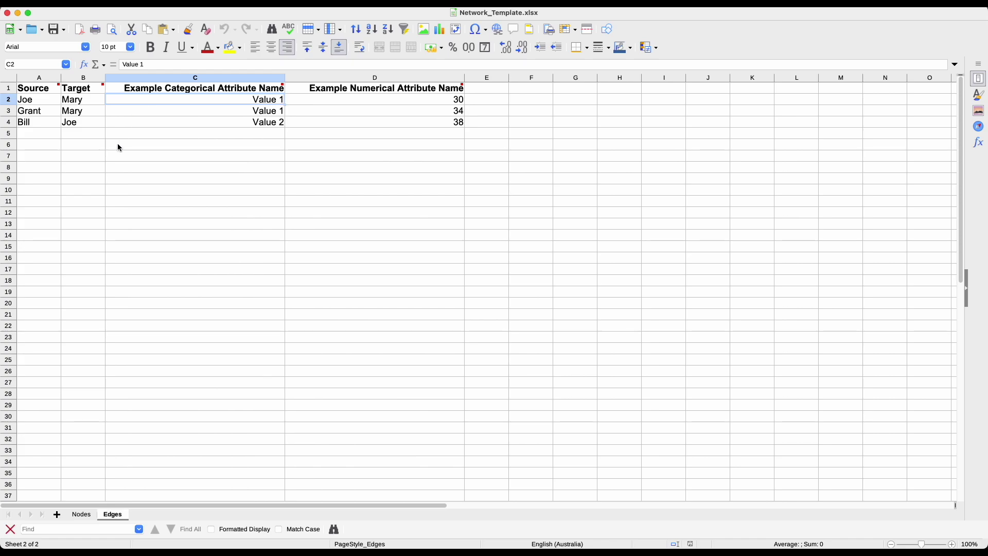
left_click(80, 514)
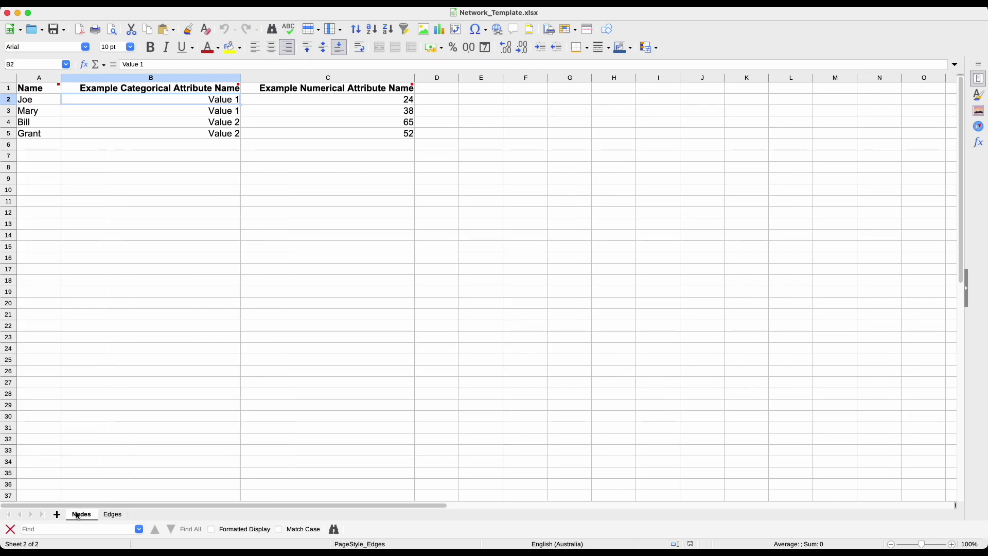
Back in Polinode, attach Example Passive Data Network.xlsx from Documents > Template Networks.
mouse_move(1, 100)
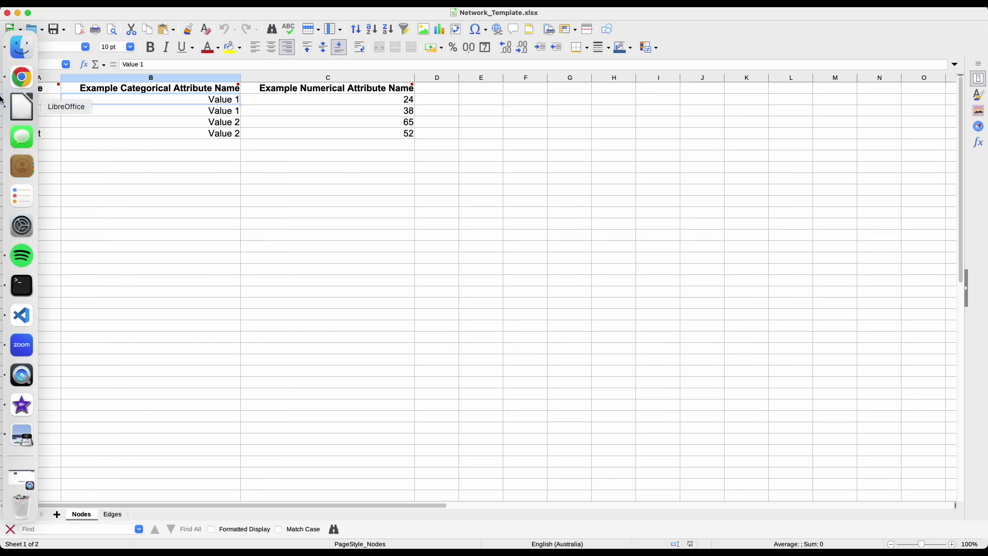
right_click(22, 77)
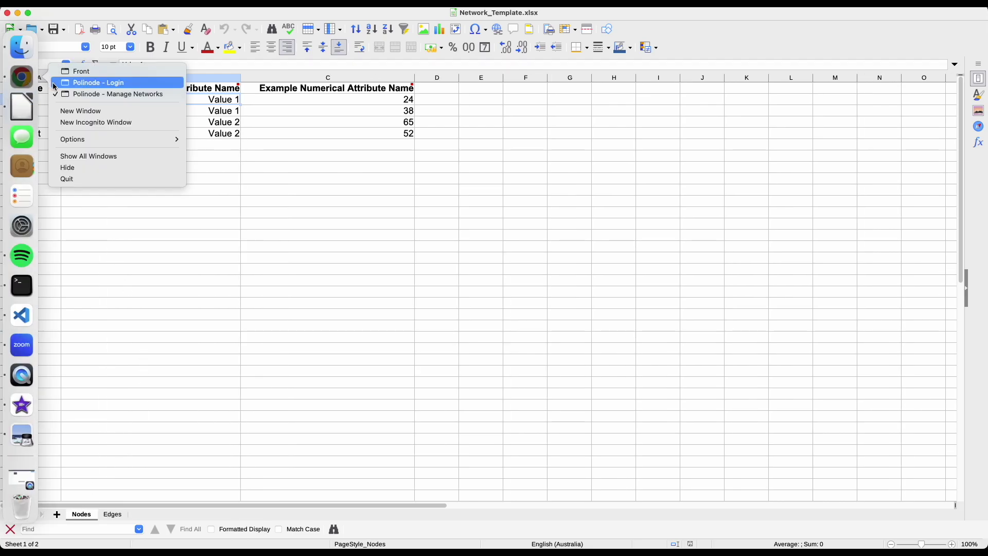
left_click(82, 94)
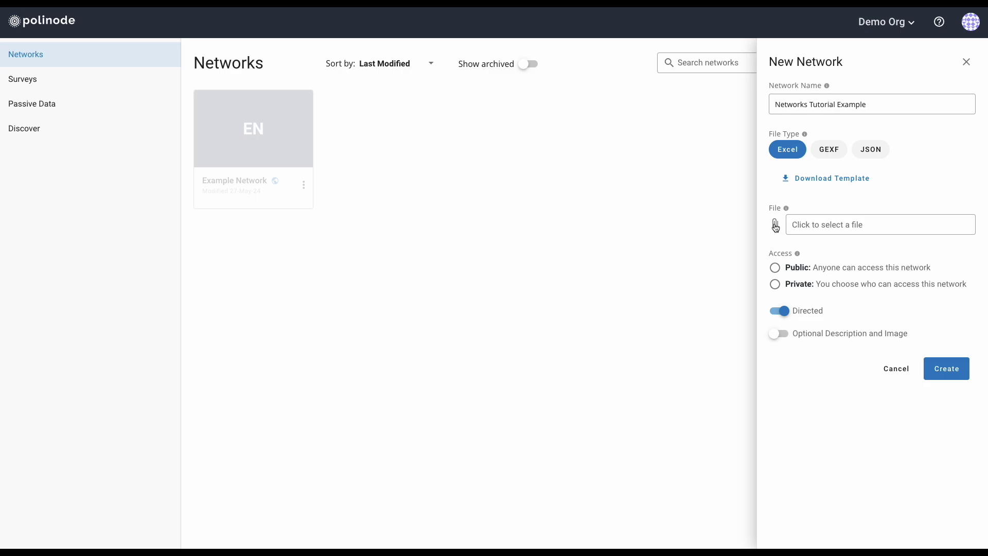
left_click(777, 227)
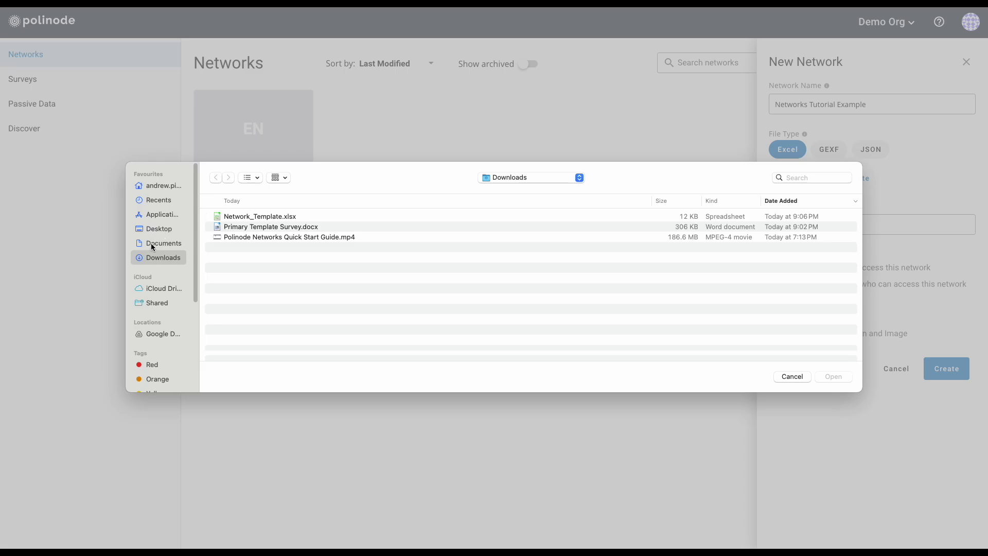
left_click(151, 243)
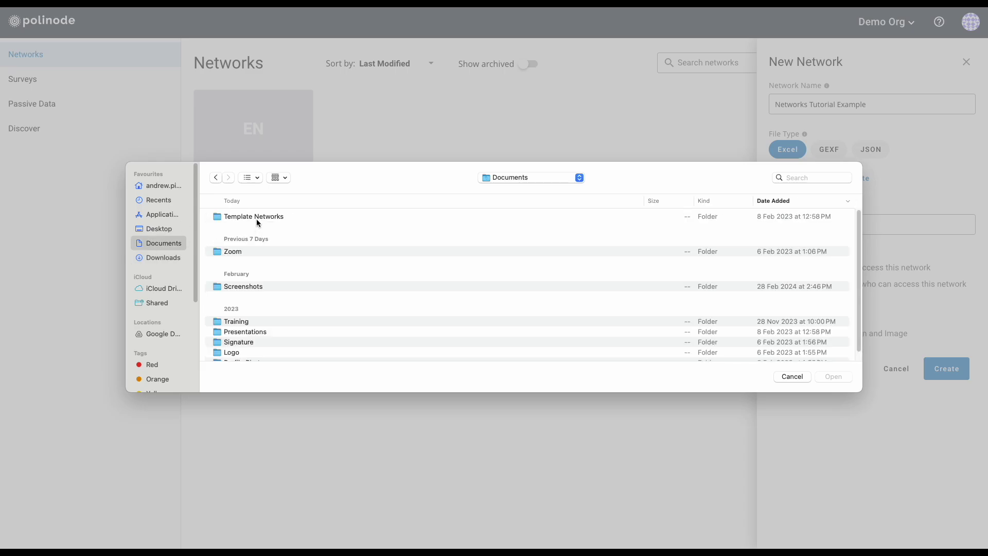
double_click(256, 217)
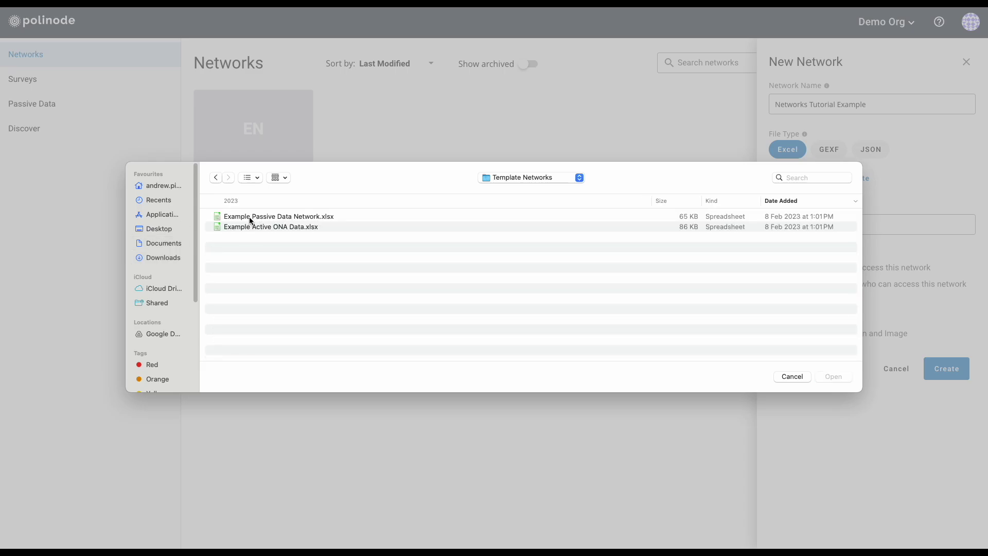
left_click(251, 218)
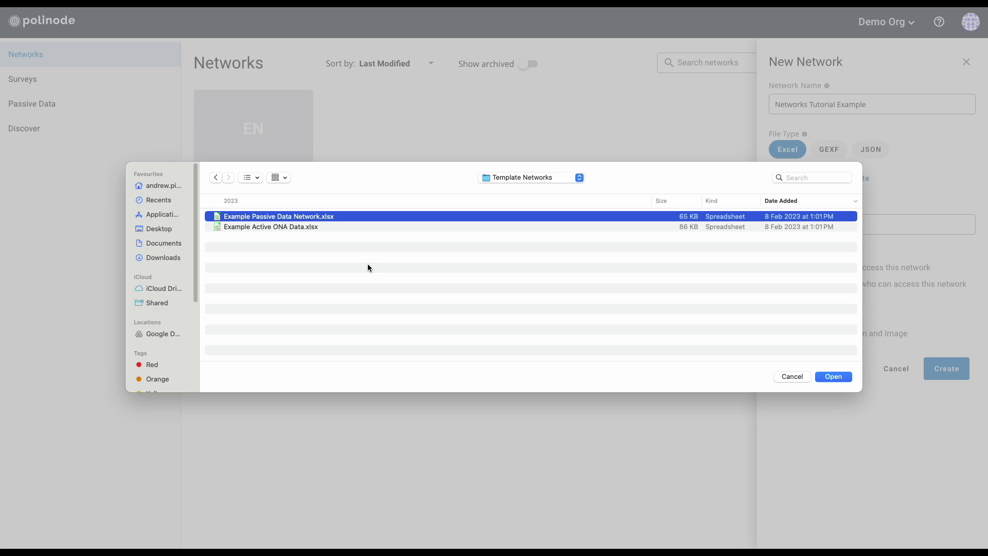
left_click(847, 378)
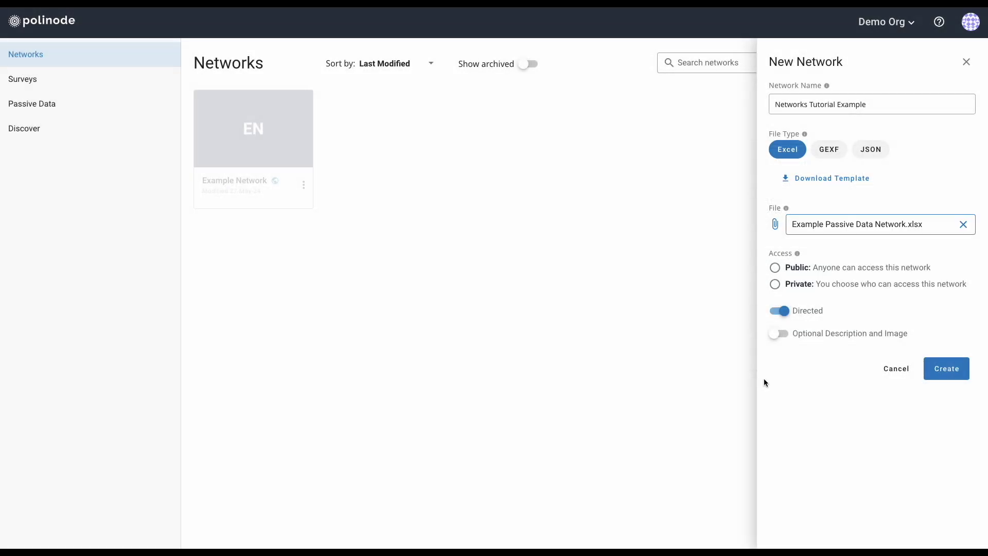
mouse_move(2, 150)
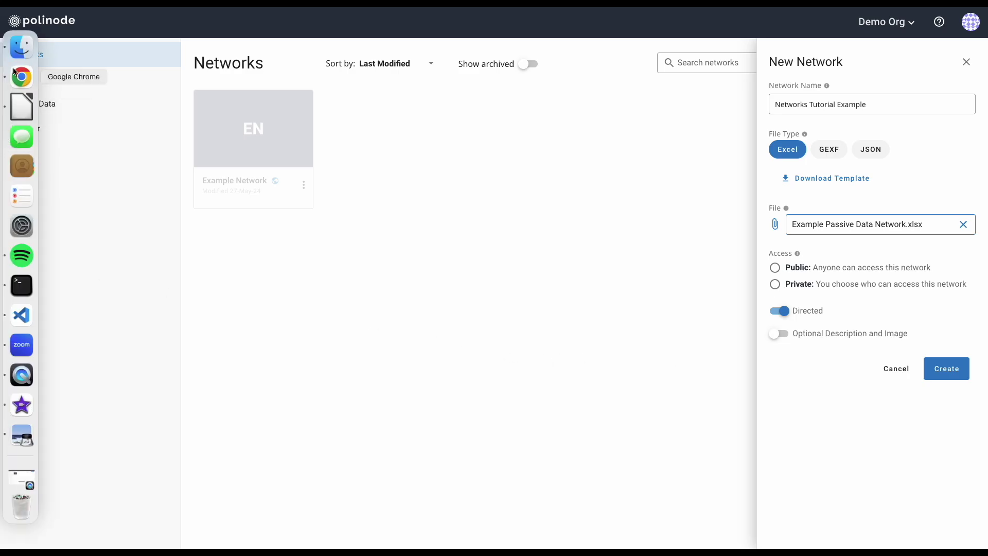
Open Example Passive Data Network.xlsx from Documents > Template Networks in Finder.
left_click(18, 50)
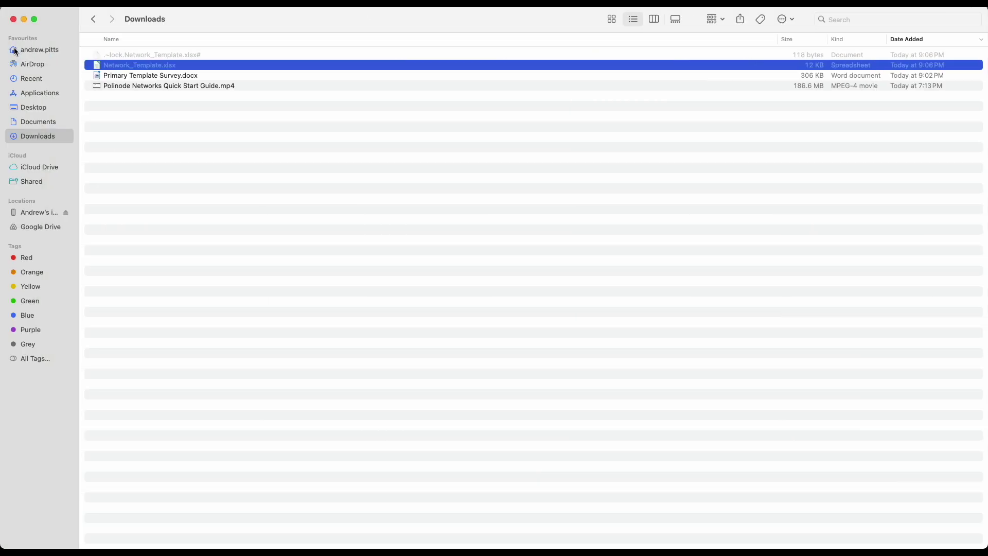
left_click(40, 123)
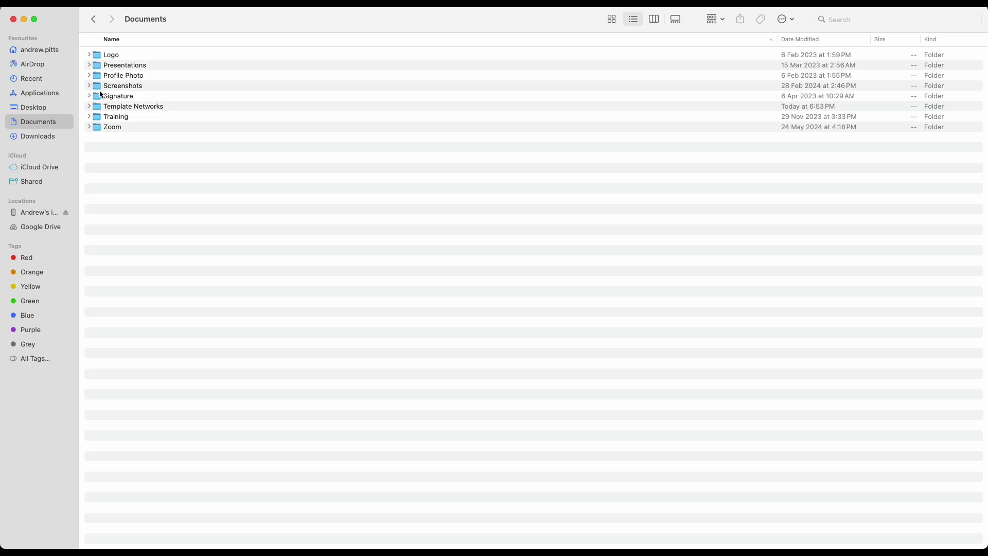
double_click(144, 107)
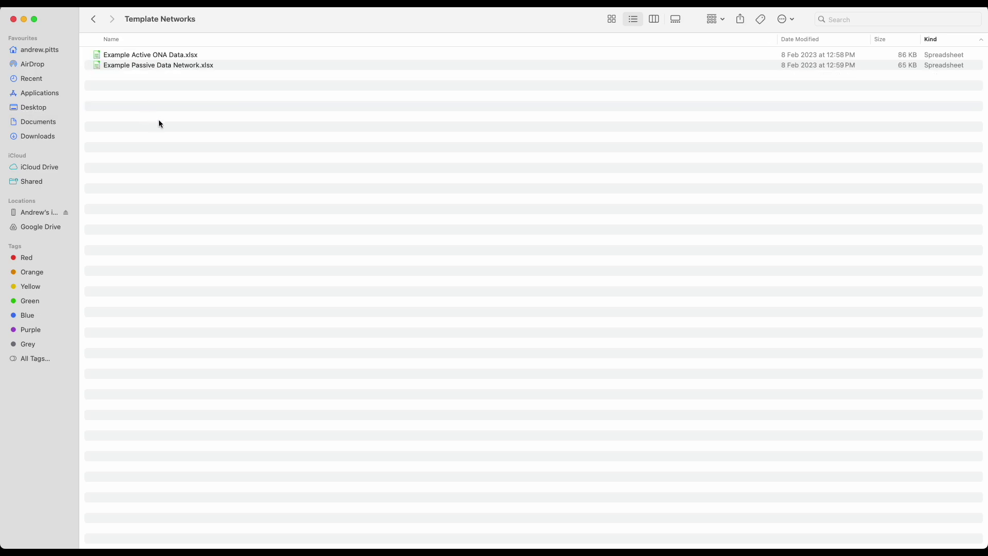
left_click(144, 66)
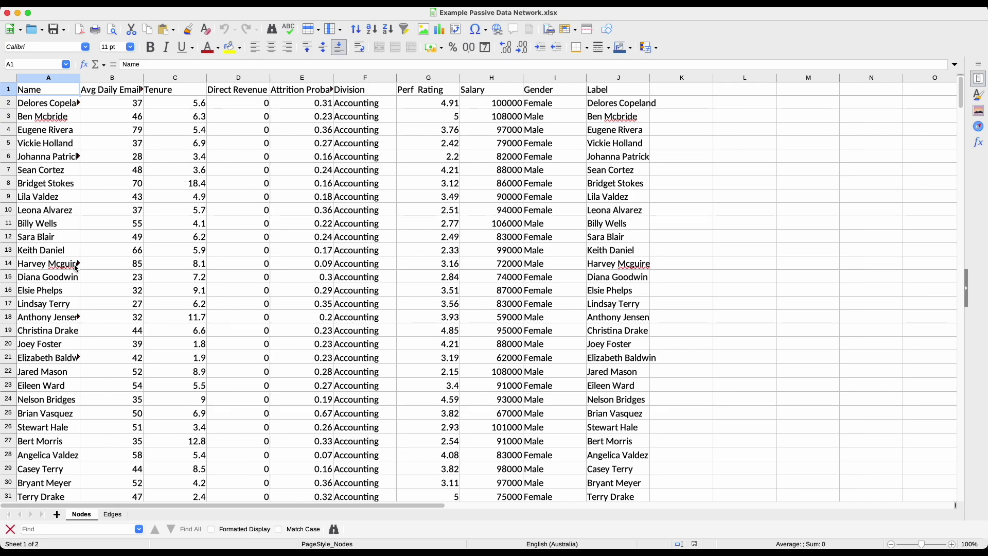
left_click(55, 81)
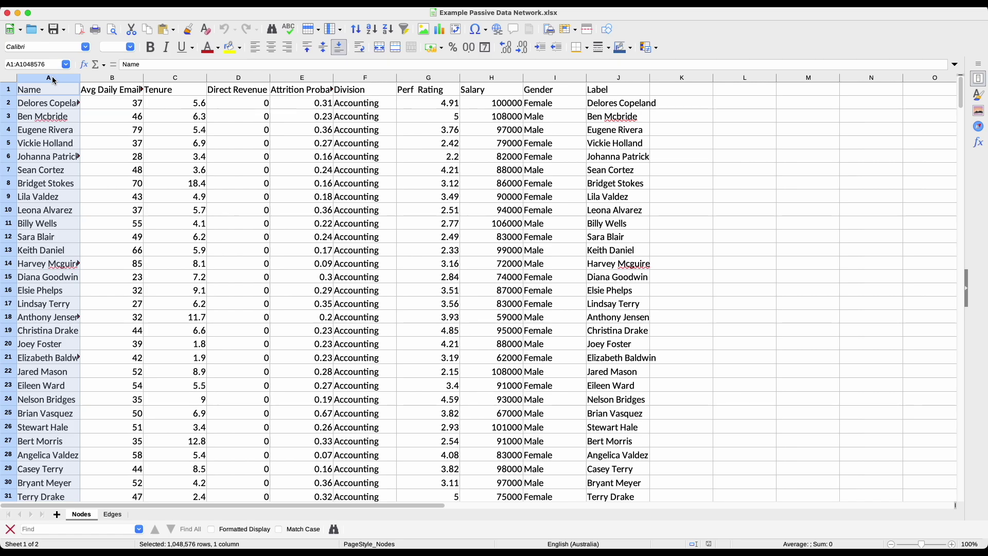
left_click(106, 79)
left_click_drag(105, 79, 568, 96)
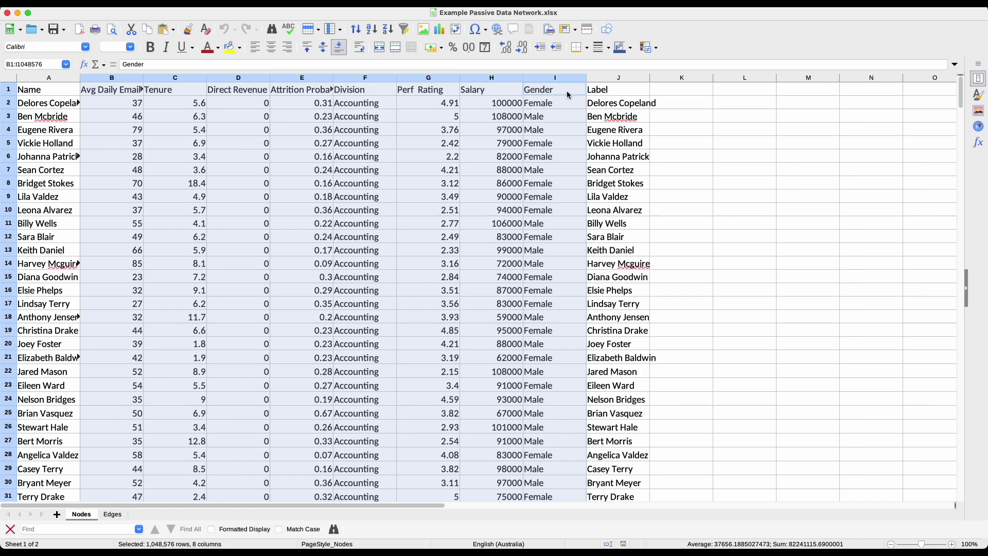
left_click(109, 92)
left_click(179, 93)
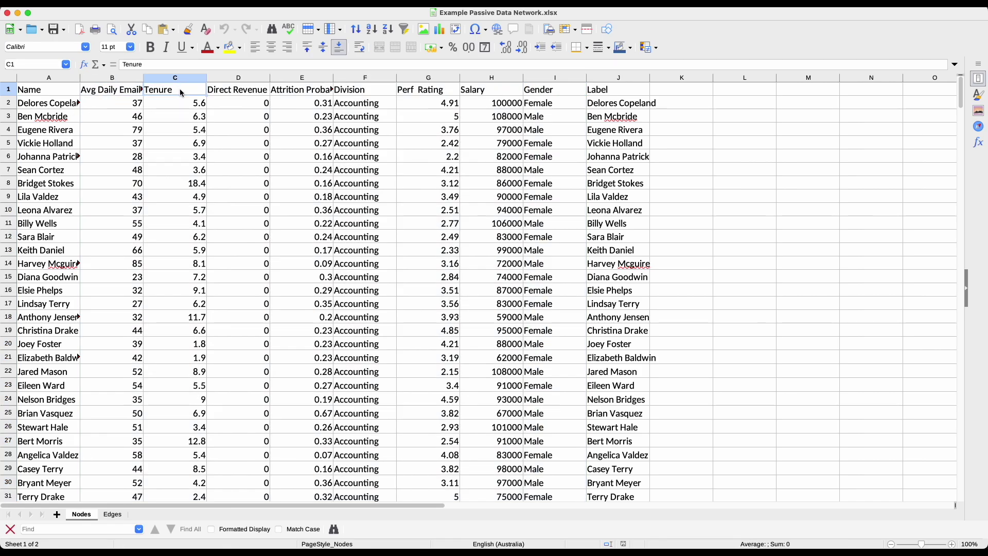
left_click(233, 96)
left_click(292, 94)
left_click(355, 94)
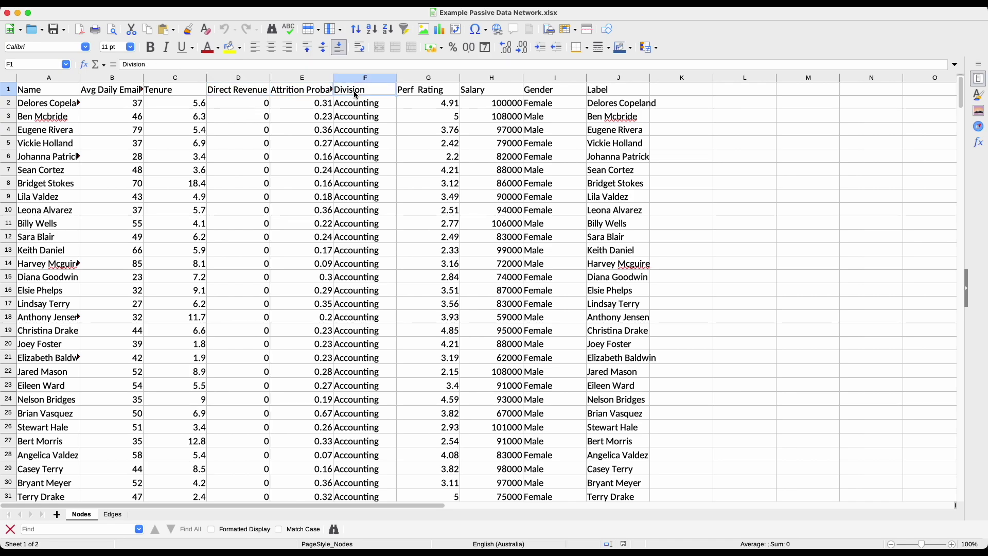
left_click(422, 93)
left_click(481, 93)
left_click(549, 92)
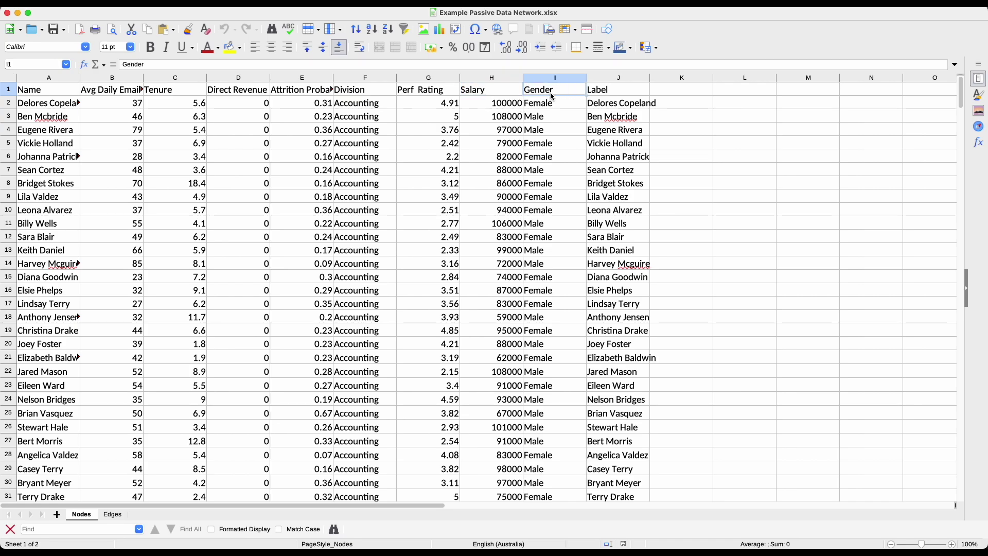
left_click(602, 96)
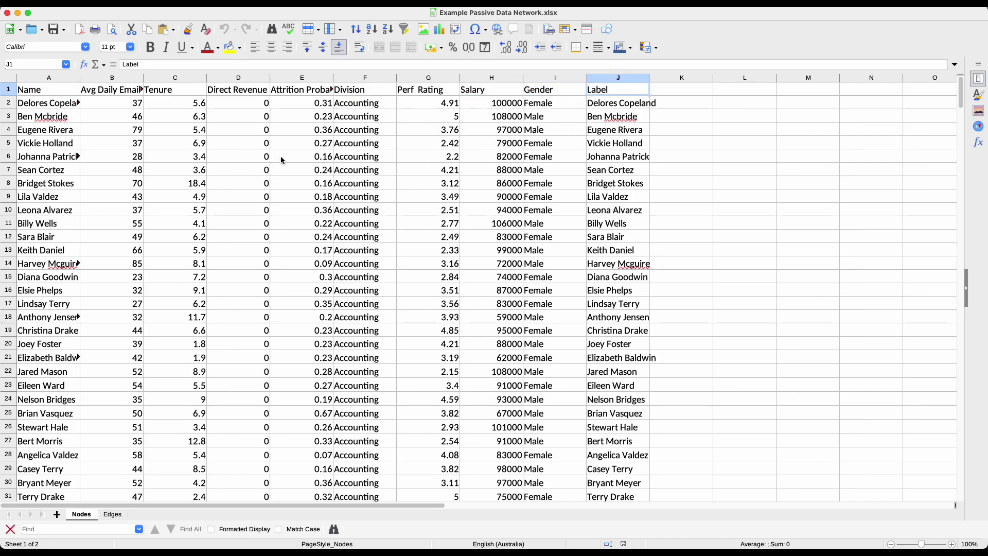
left_click(114, 78)
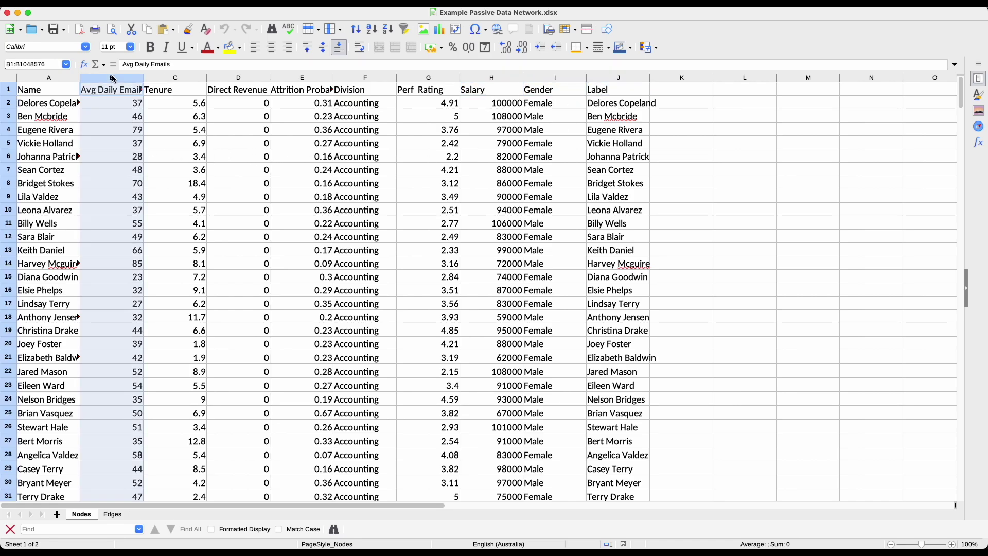
left_click_drag(113, 79, 583, 103)
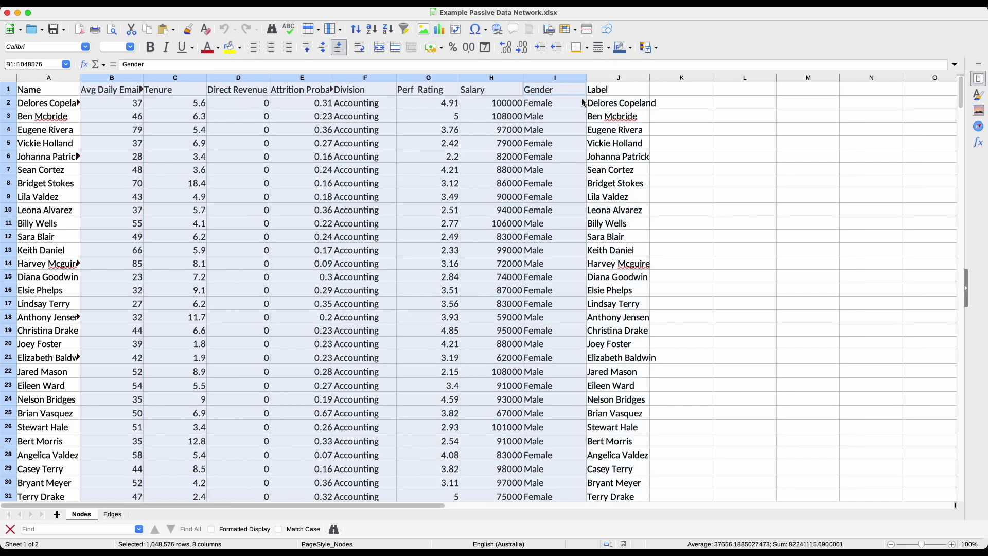
left_click(109, 92)
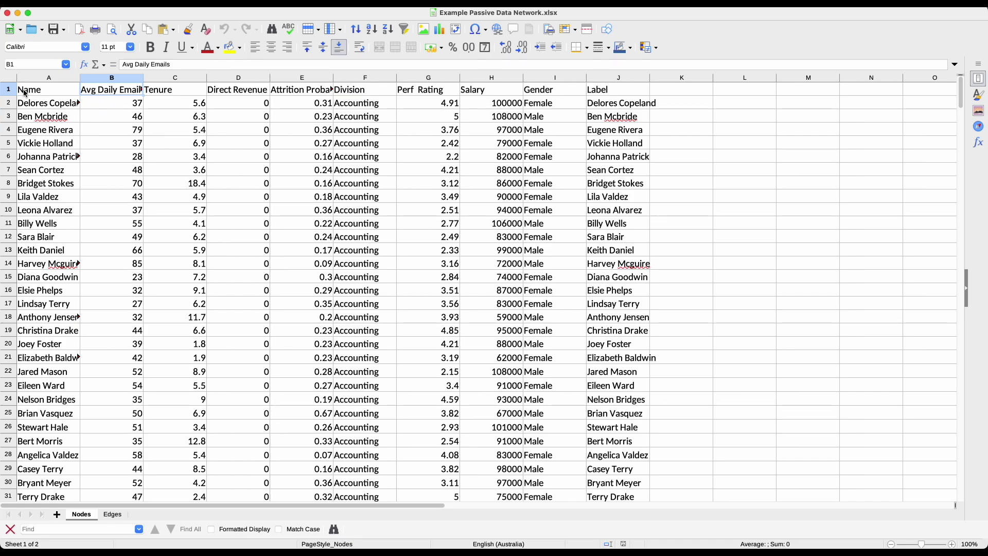
left_click(118, 516)
left_click_drag(44, 79, 98, 87)
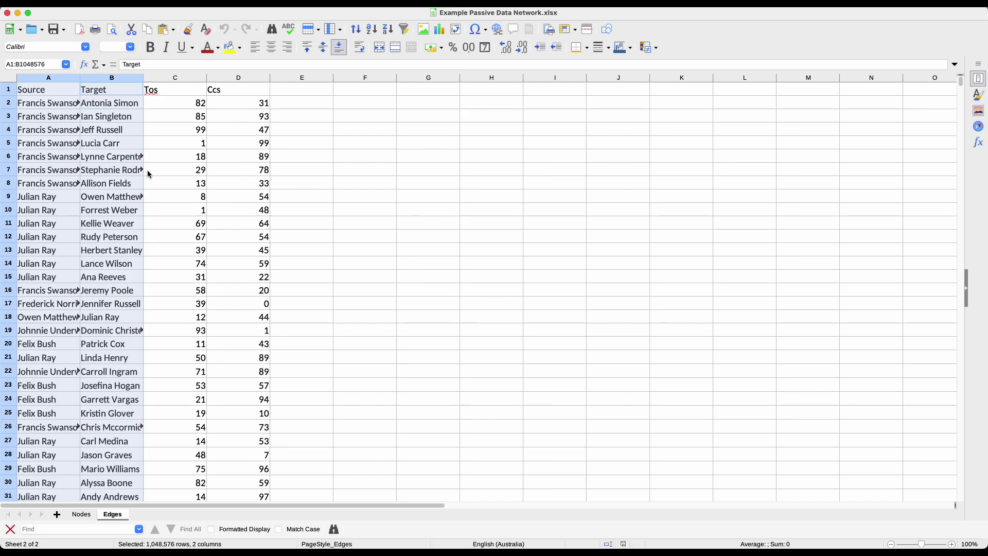
left_click(42, 108)
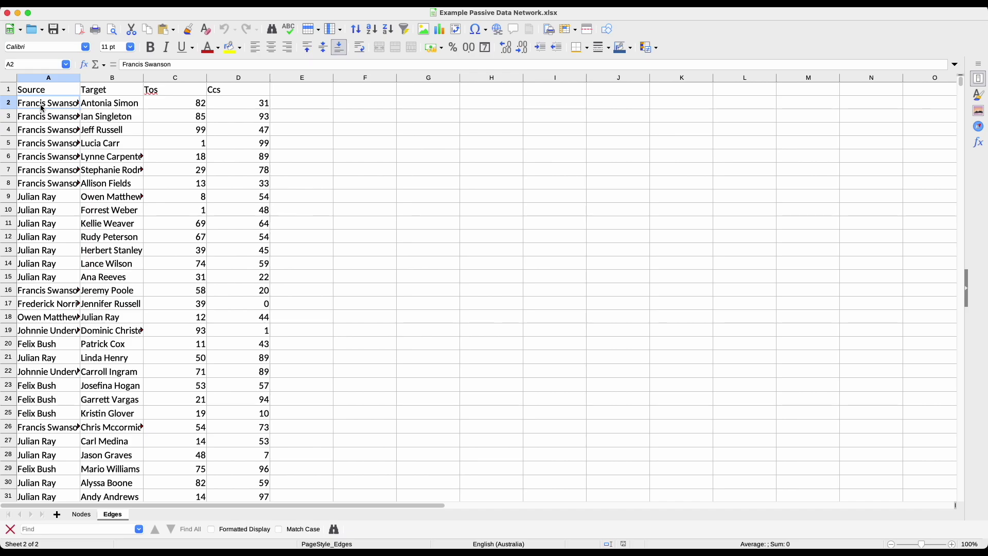
left_click(95, 106)
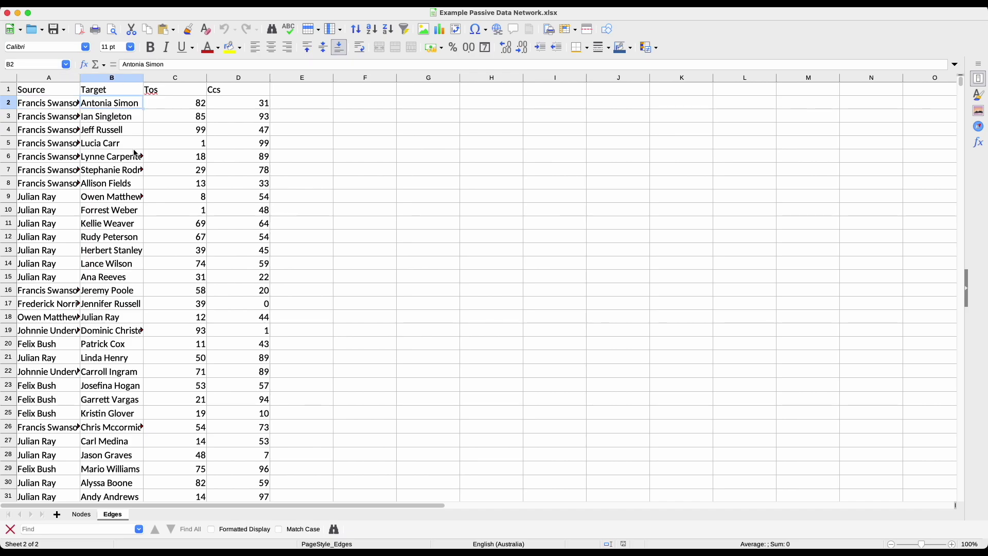
left_click_drag(181, 79, 417, 88)
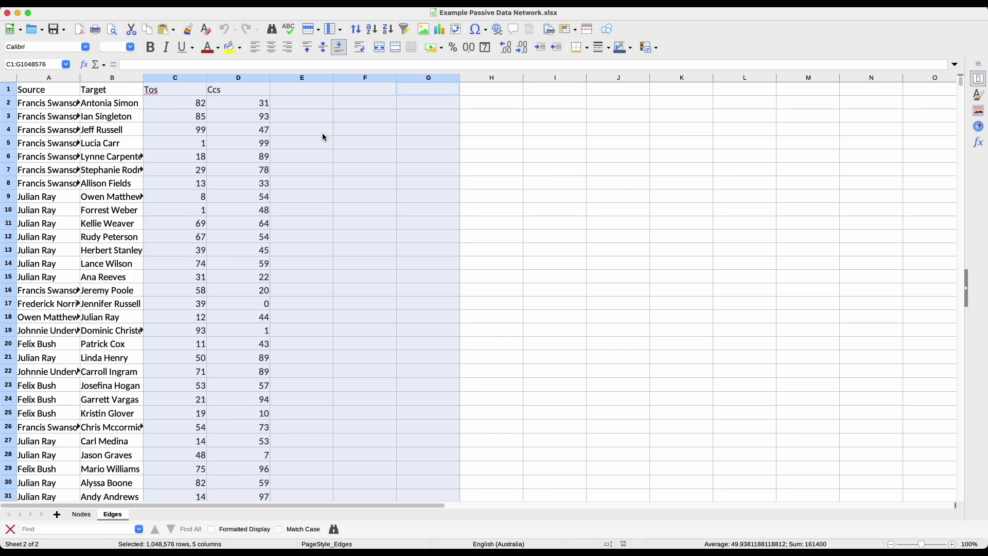
left_click(181, 104)
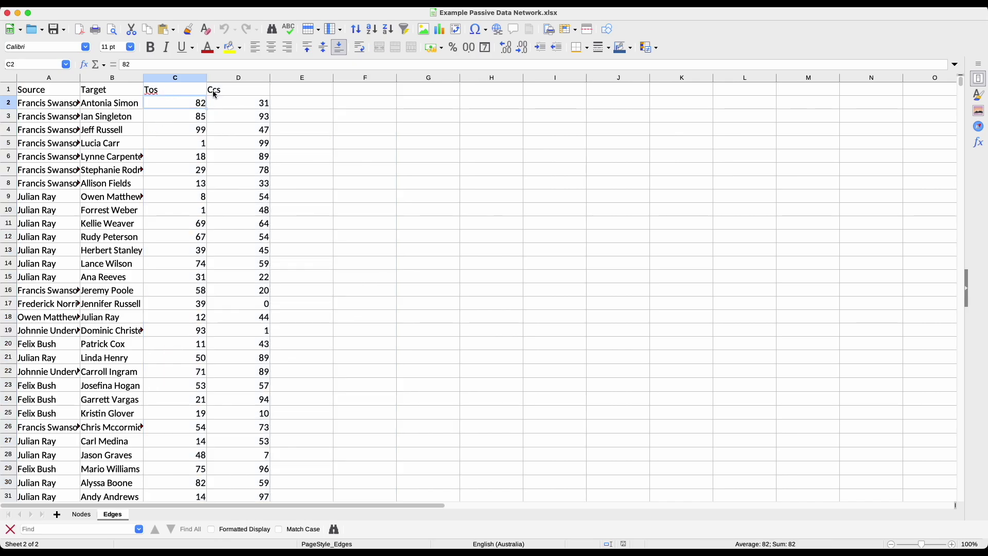
left_click(40, 106)
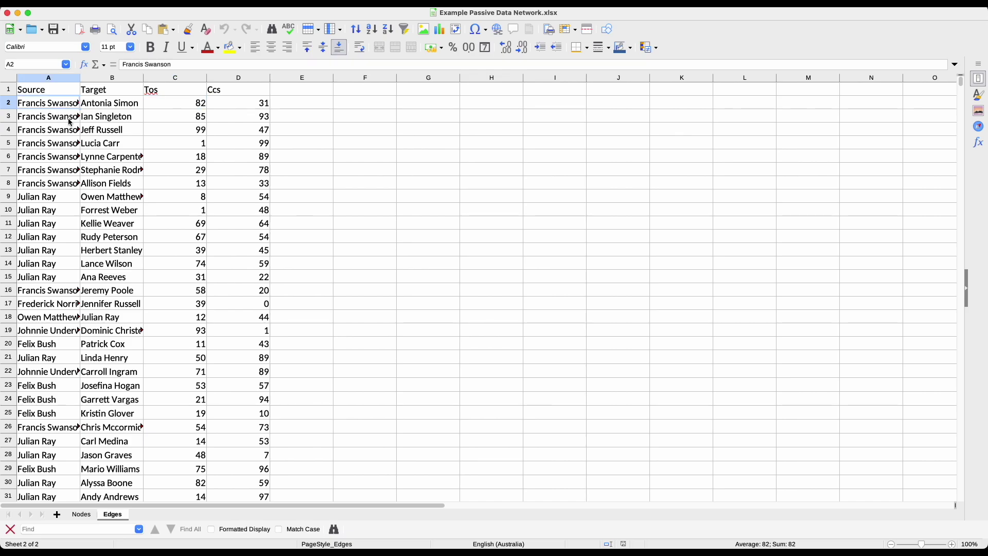
left_click(110, 106)
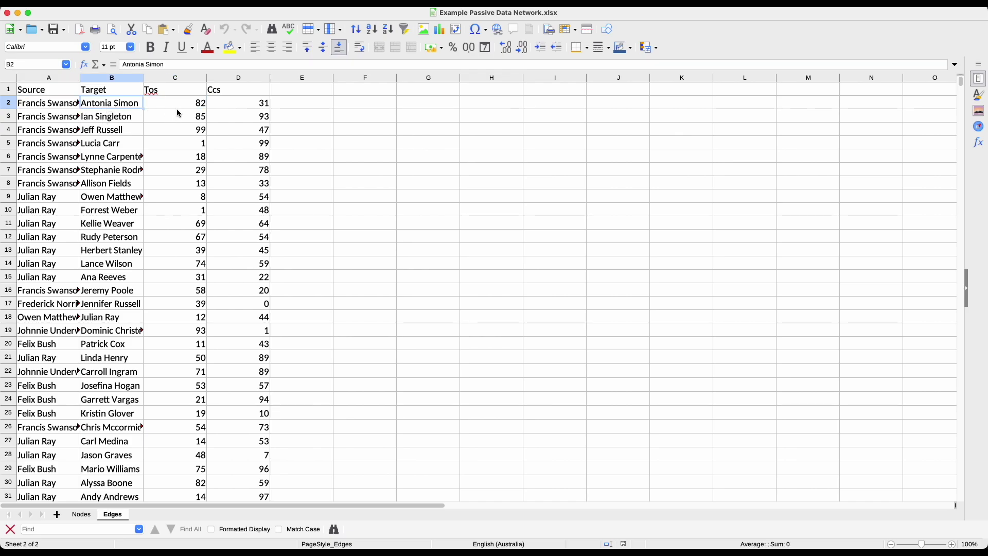
left_click(178, 106)
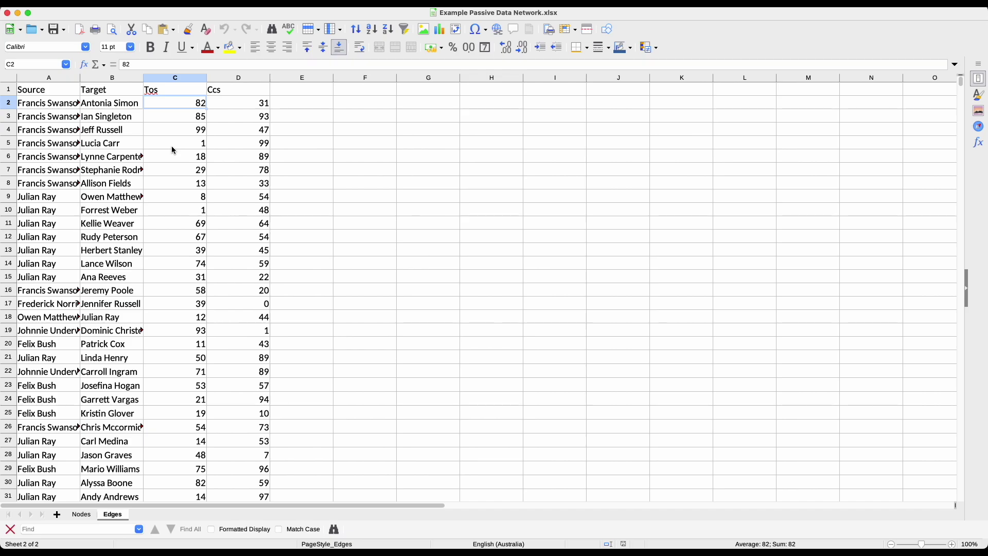
left_click(239, 101)
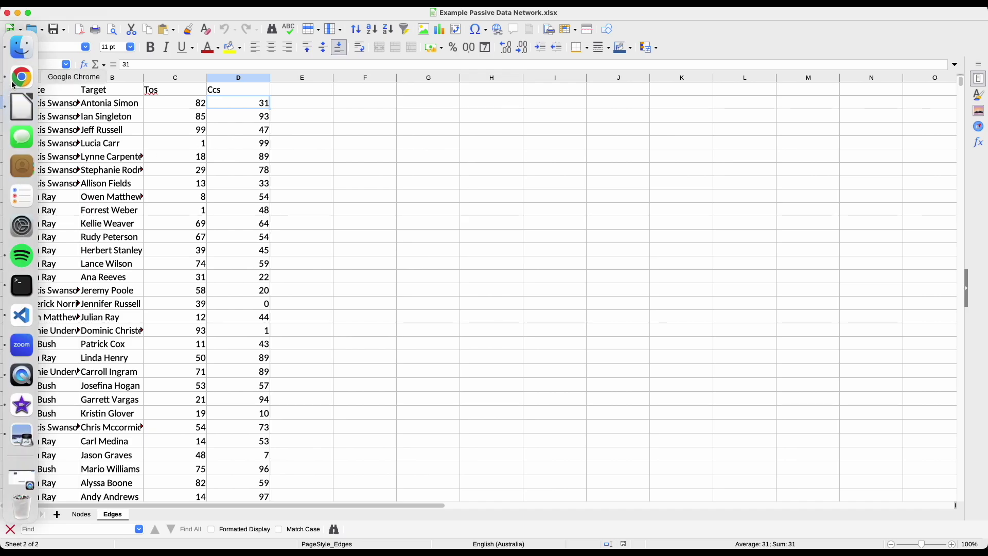
Return to the Polinode window, set the network to Private, and enable Optional Description and Image.
right_click(14, 85)
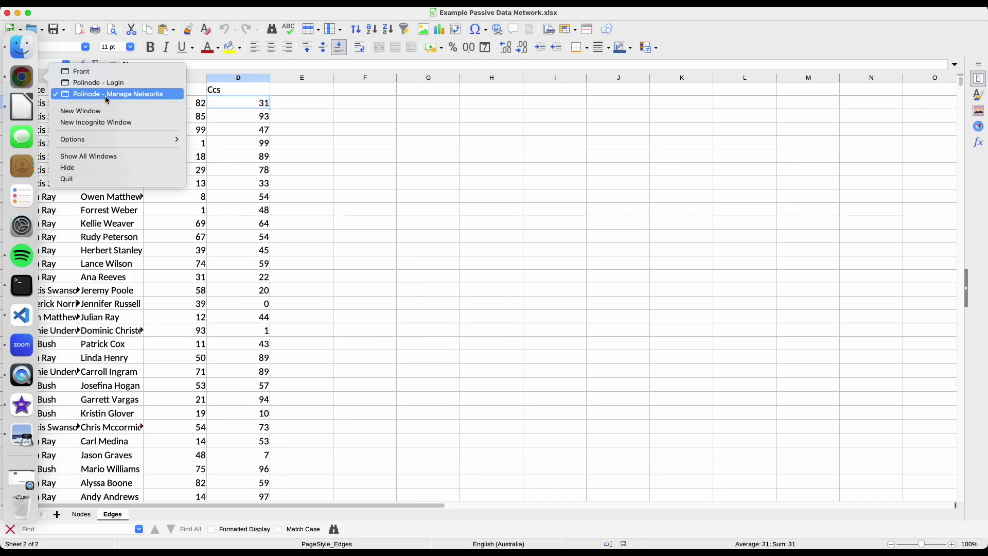
left_click(107, 97)
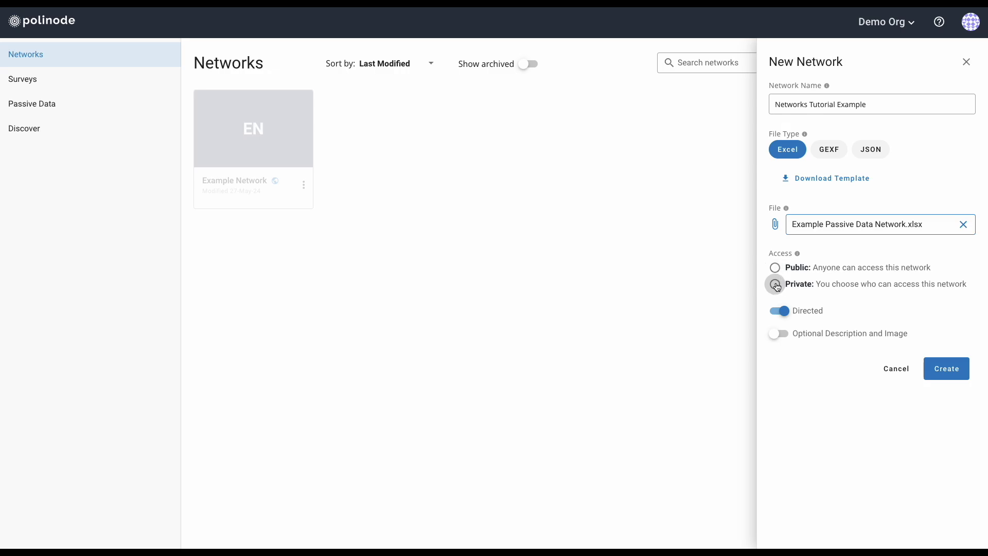
left_click(776, 285)
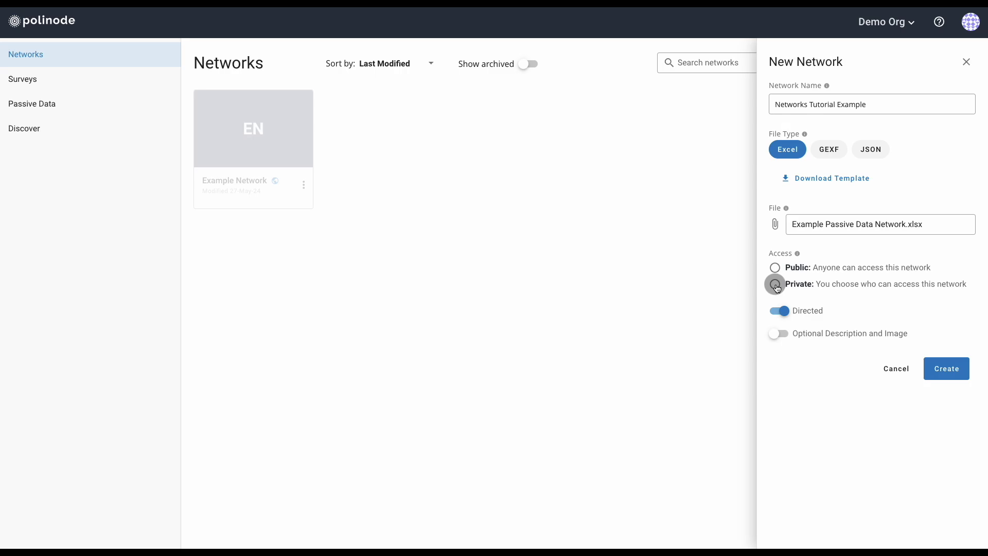
left_click(776, 285)
left_click(788, 337)
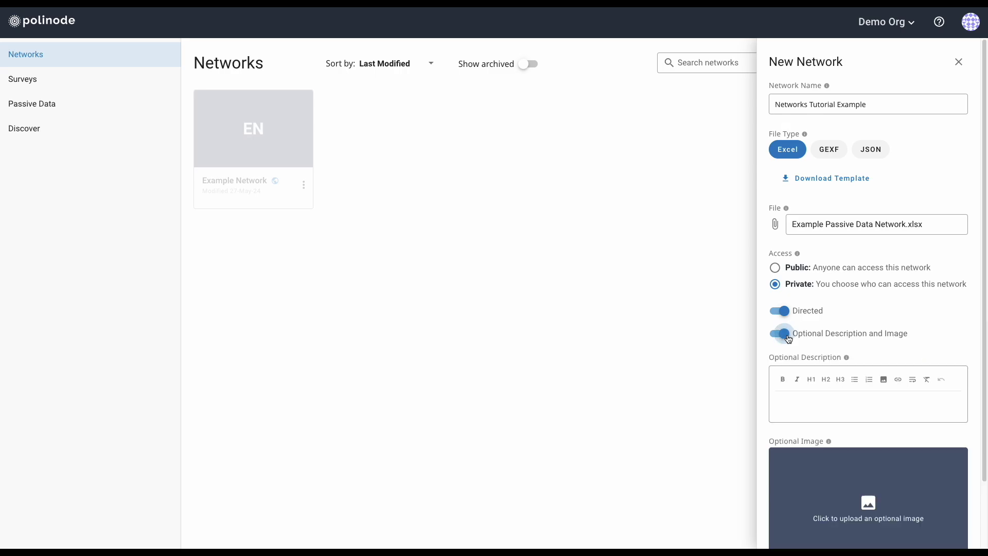
Briefly enter the description editor, then switch Optional Description and Image off again.
left_click(834, 403)
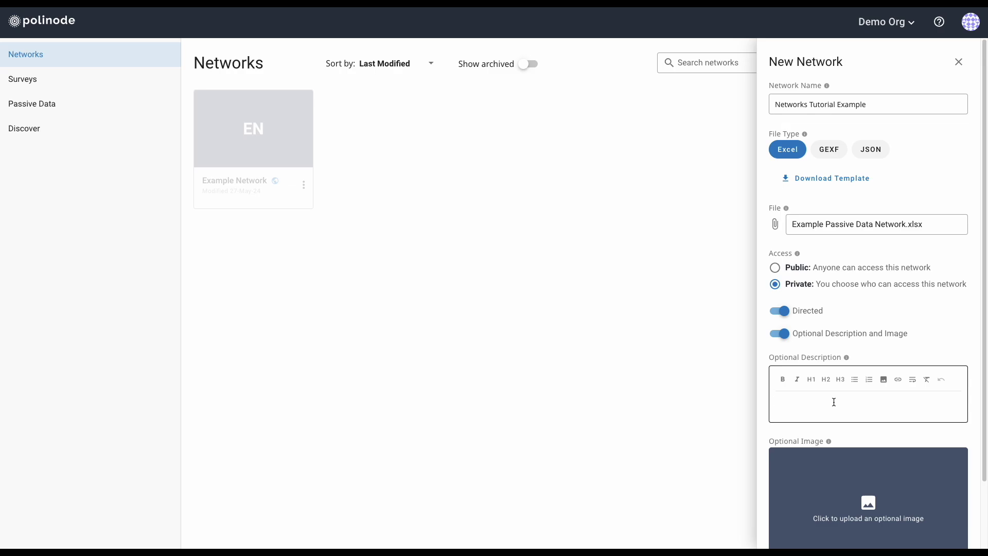
scroll(833, 402, "down", 1)
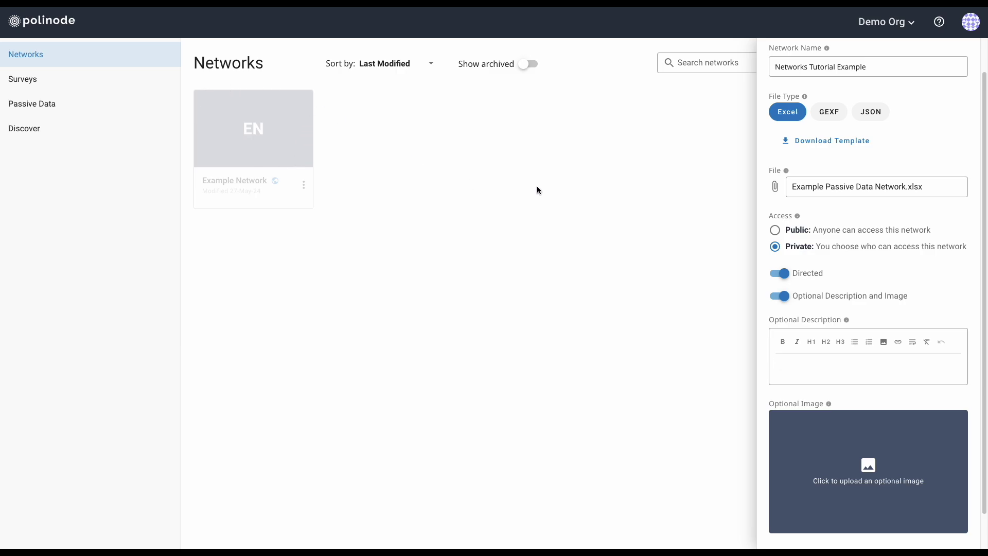
left_click(777, 297)
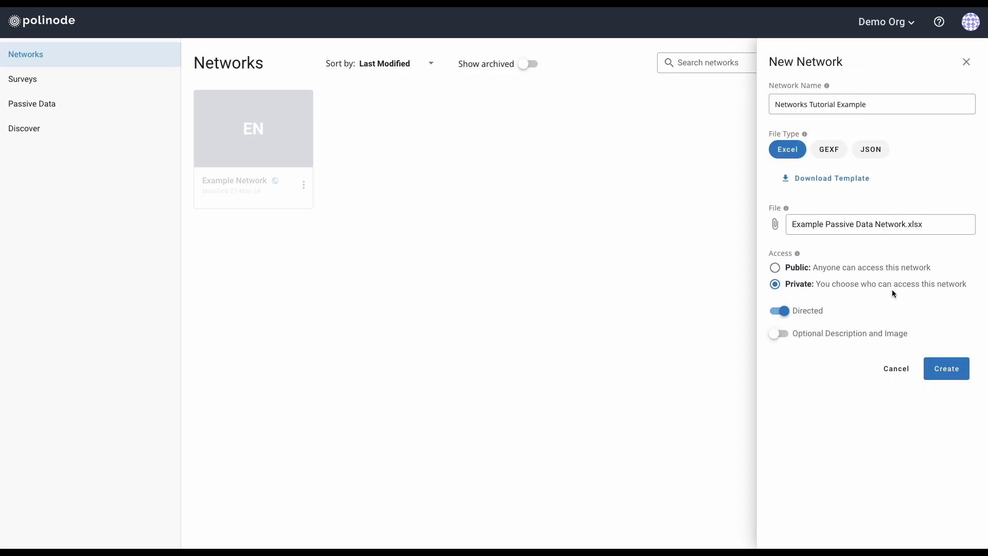
Create the network so 'Networks Tutorial Example' appears in the Networks list.
left_click(946, 369)
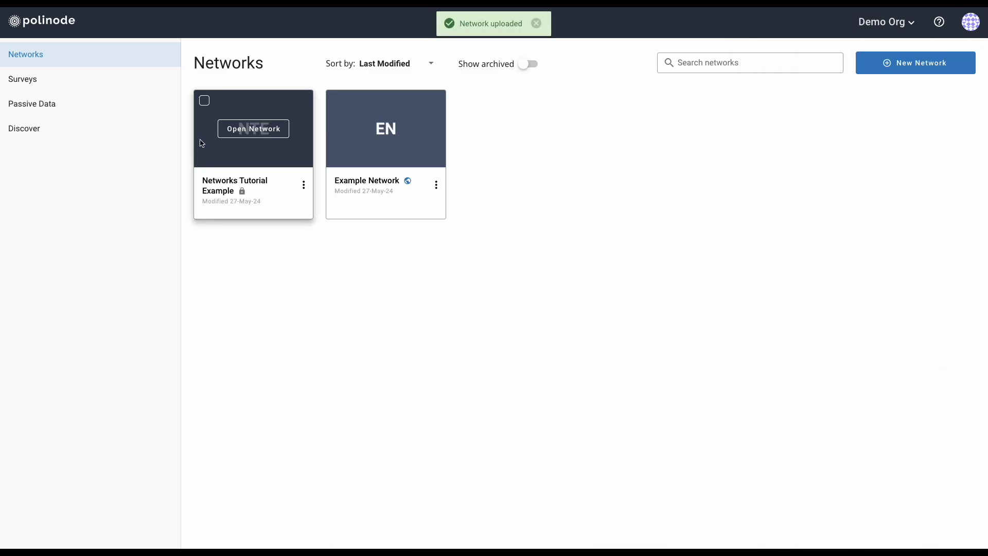
mouse_move(250, 134)
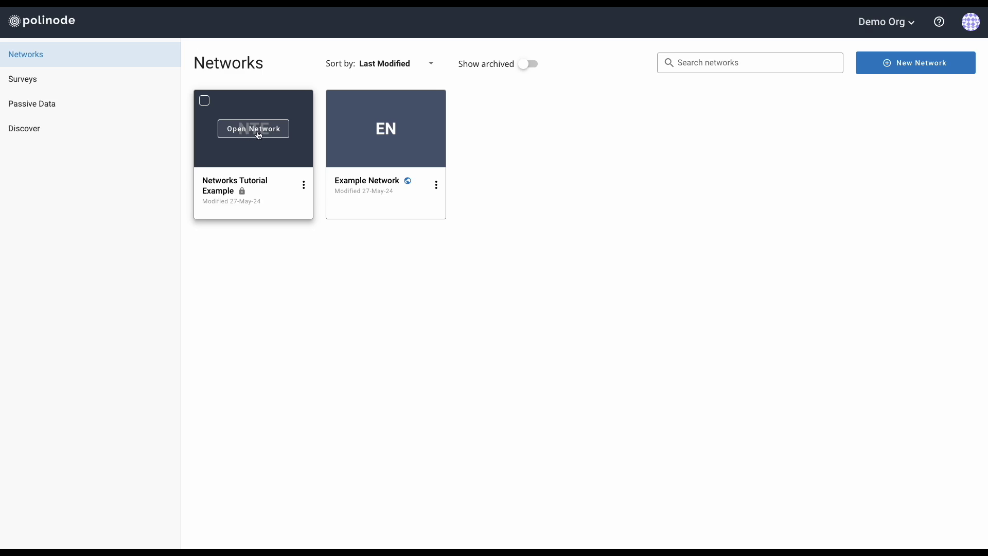
Open Networks Tutorial Example and nudge one node in its graph to inspect it.
left_click(260, 134)
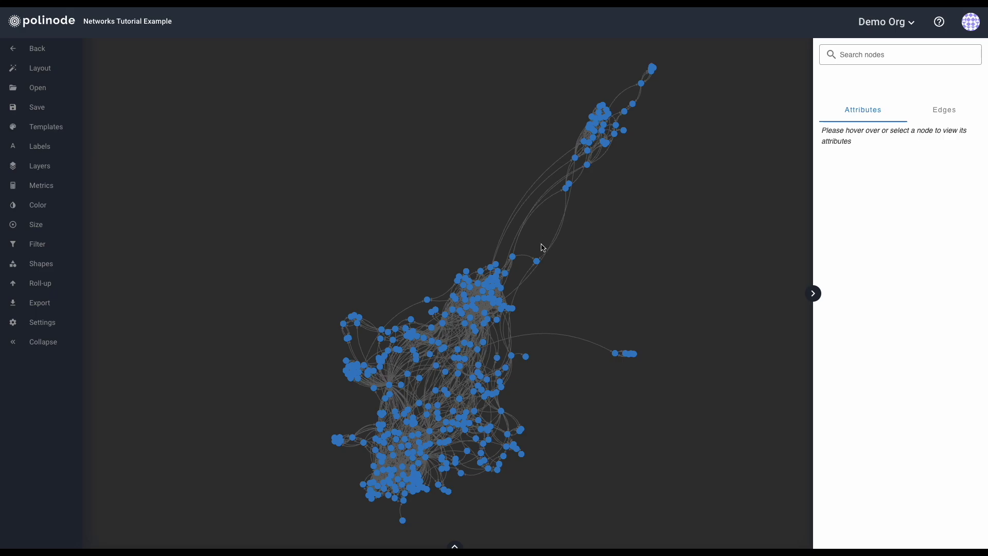
mouse_move(538, 264)
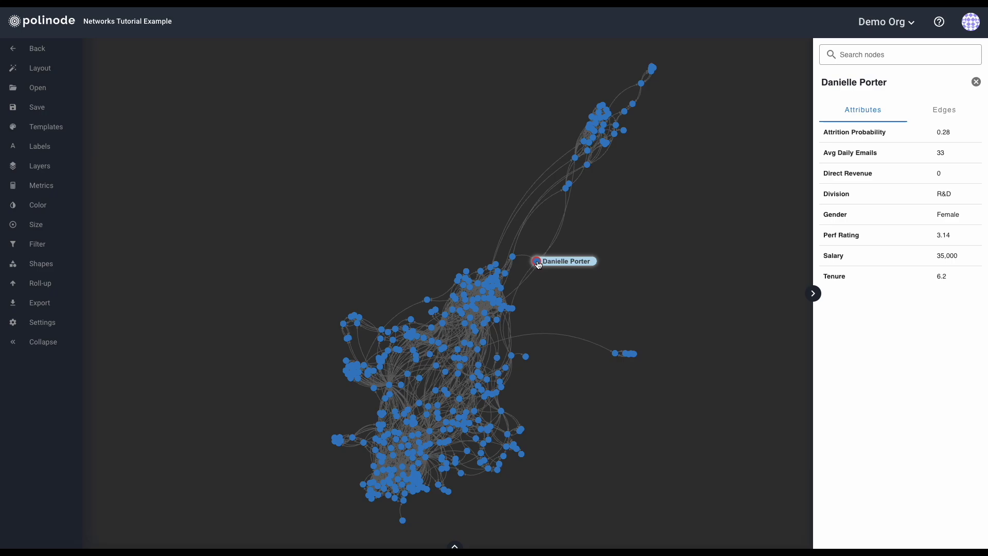
left_click_drag(538, 264, 539, 263)
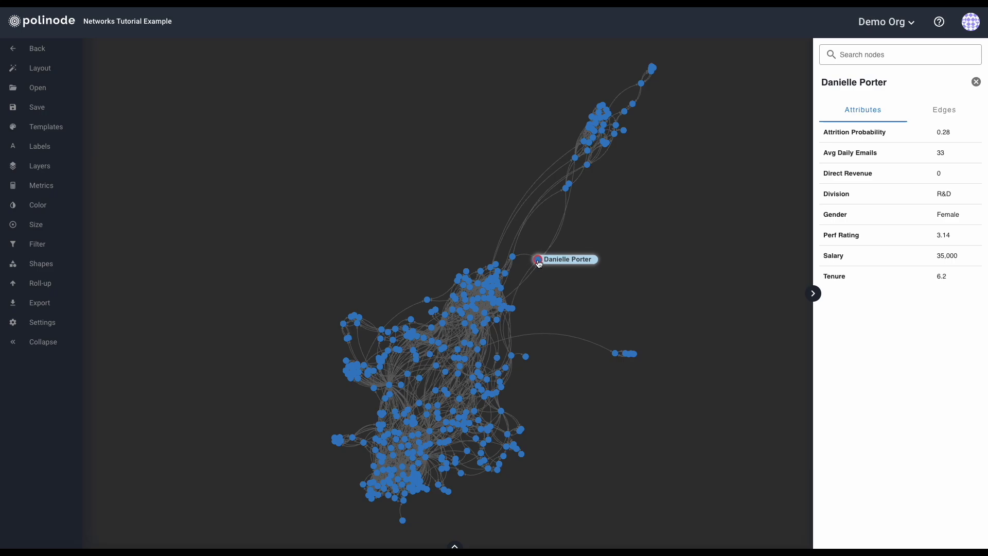
left_click(538, 260)
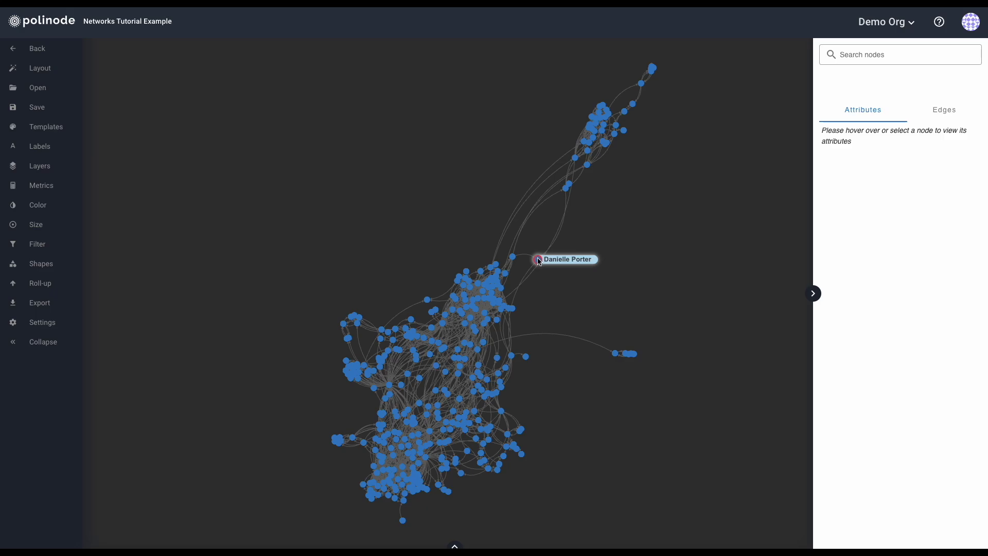
left_click(539, 261)
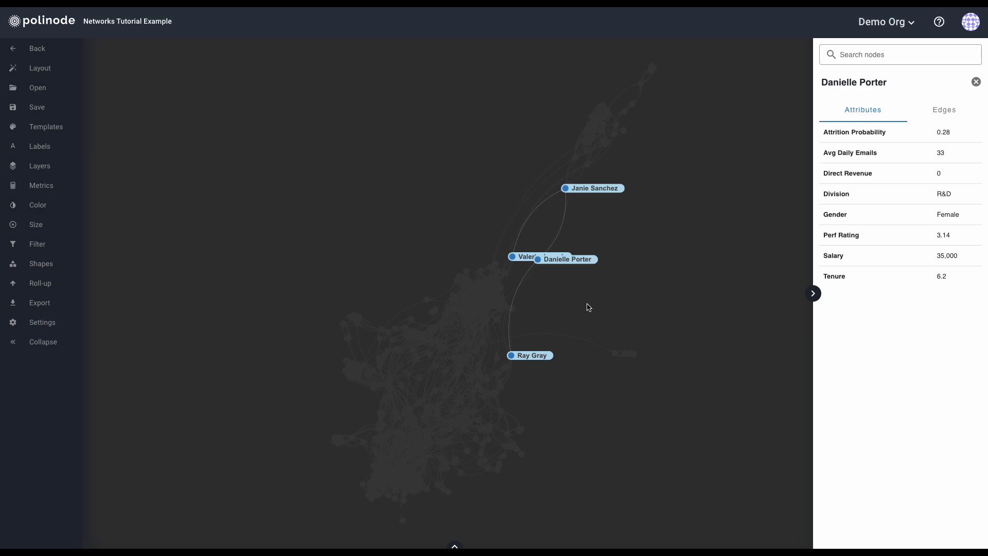
left_click(944, 118)
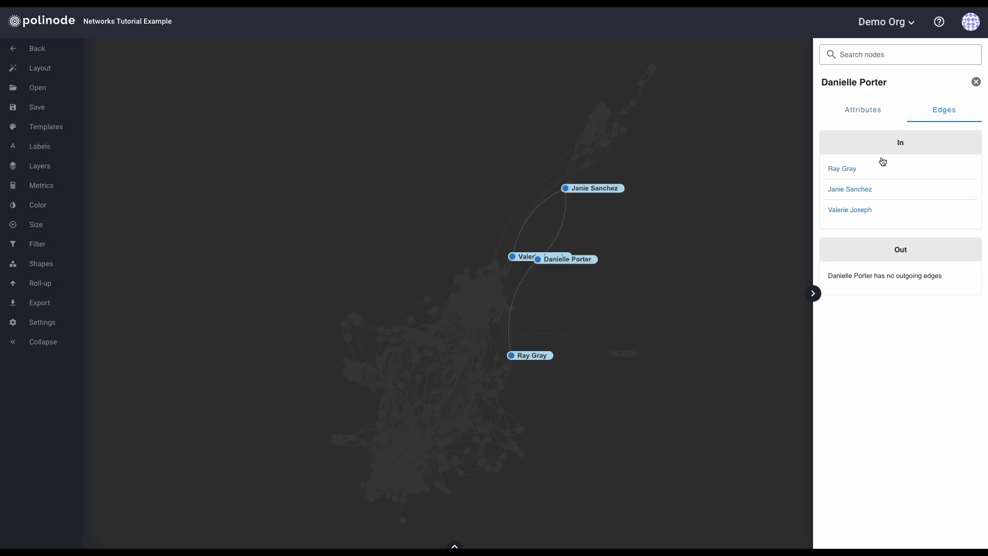
left_click(901, 145)
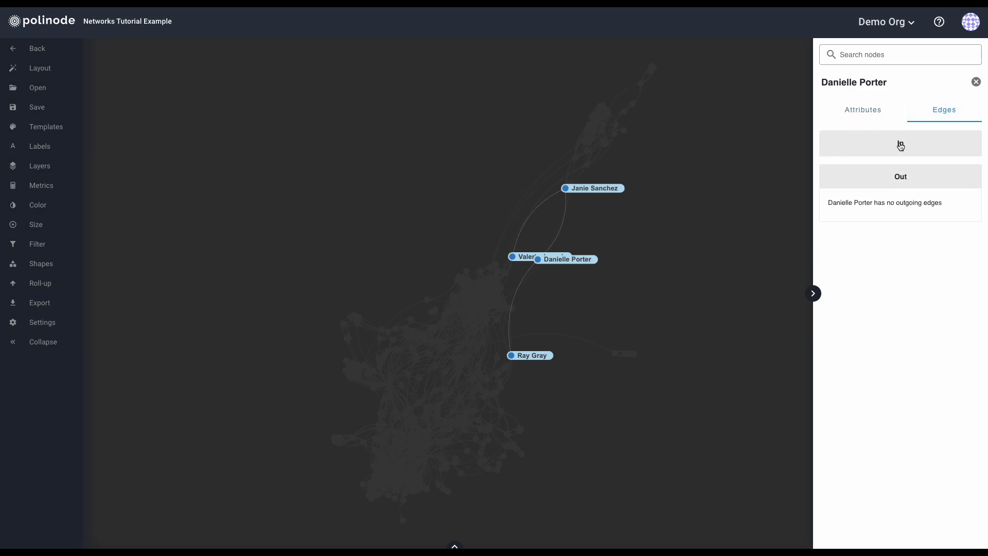
left_click(901, 144)
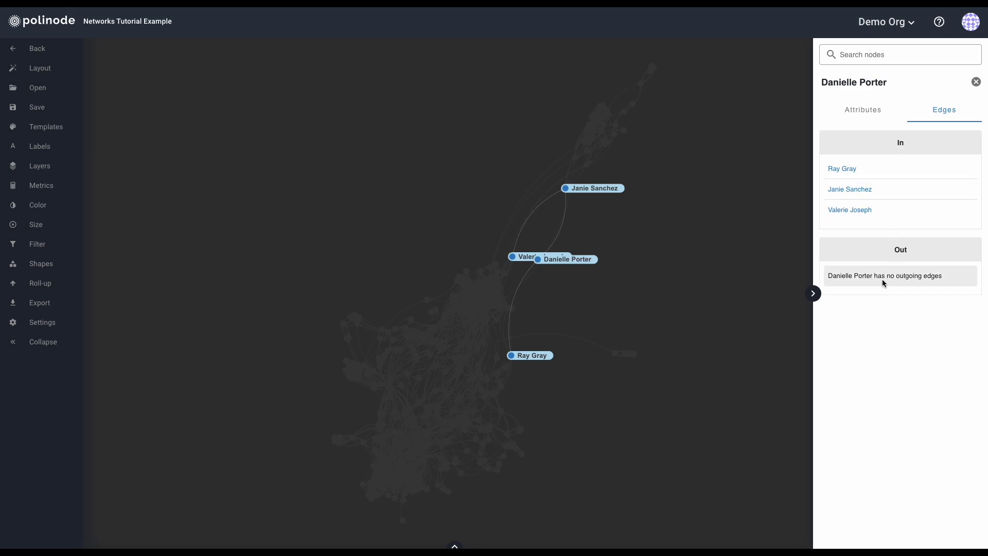
left_click(866, 113)
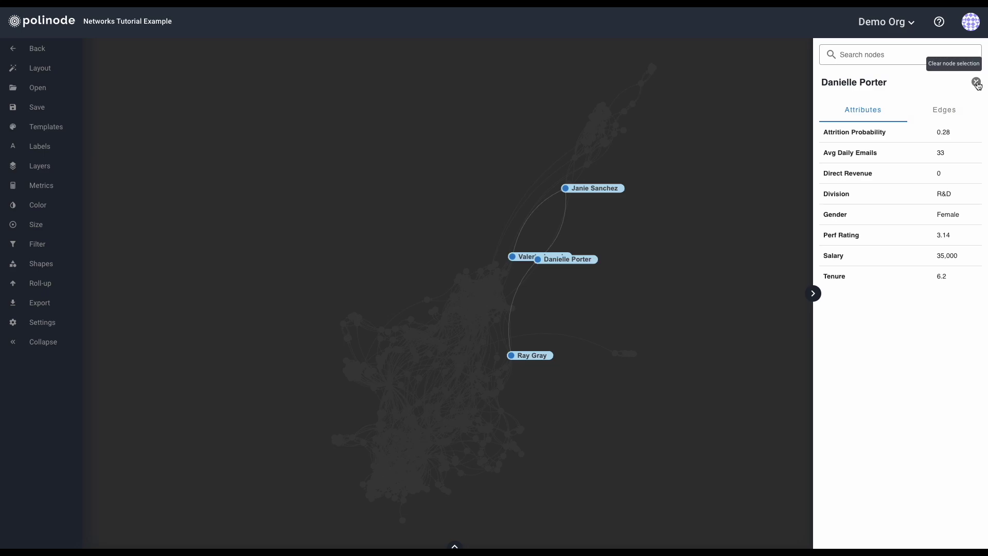
left_click(600, 227)
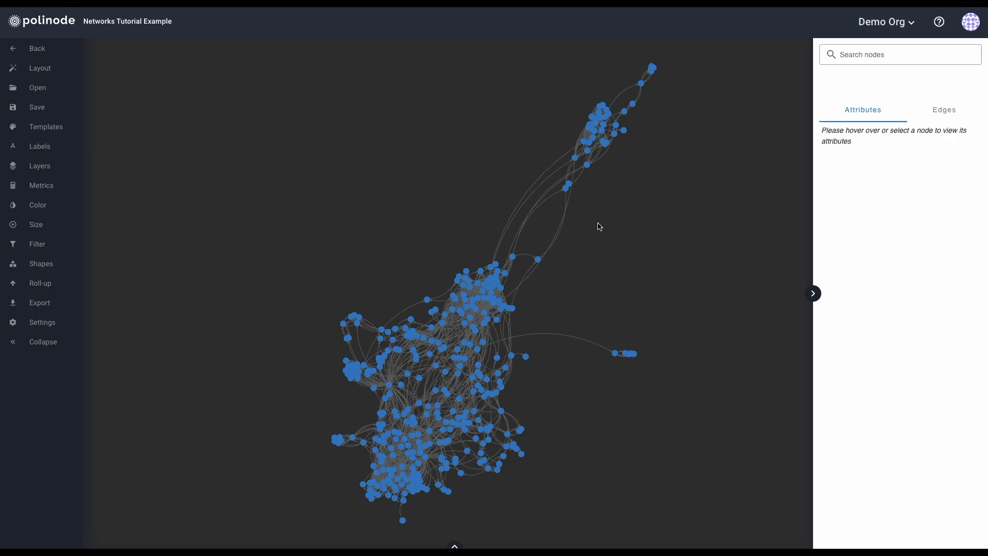
left_click(878, 58)
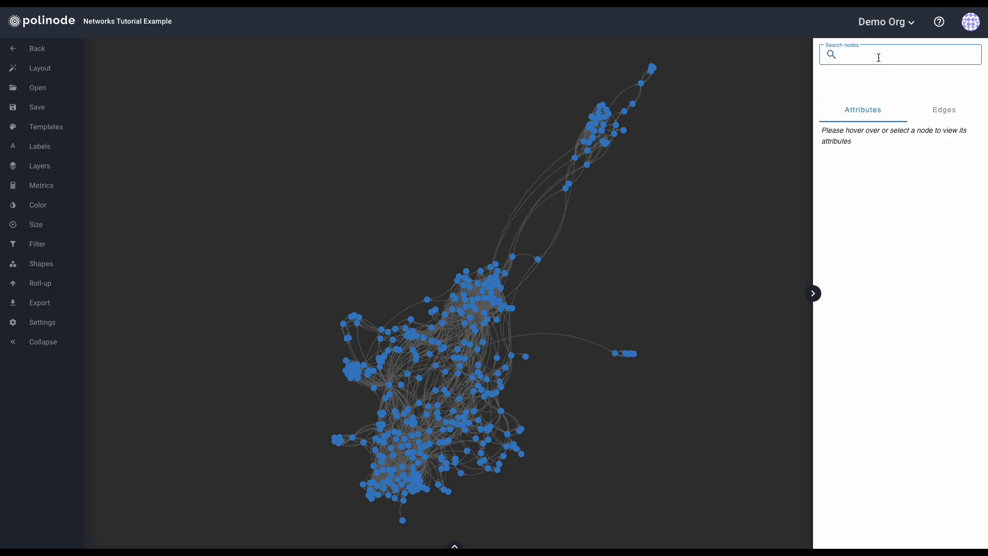
type("euge")
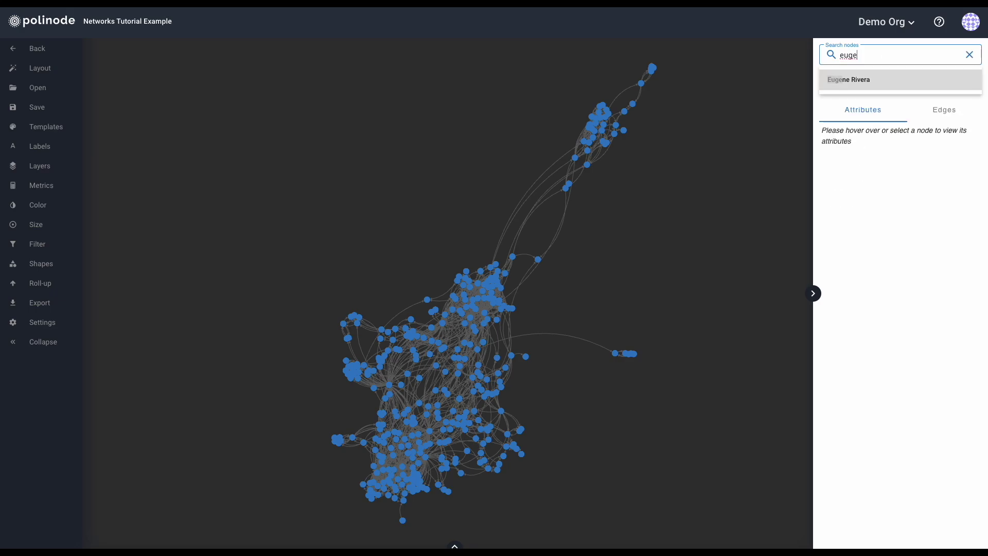
key("Return")
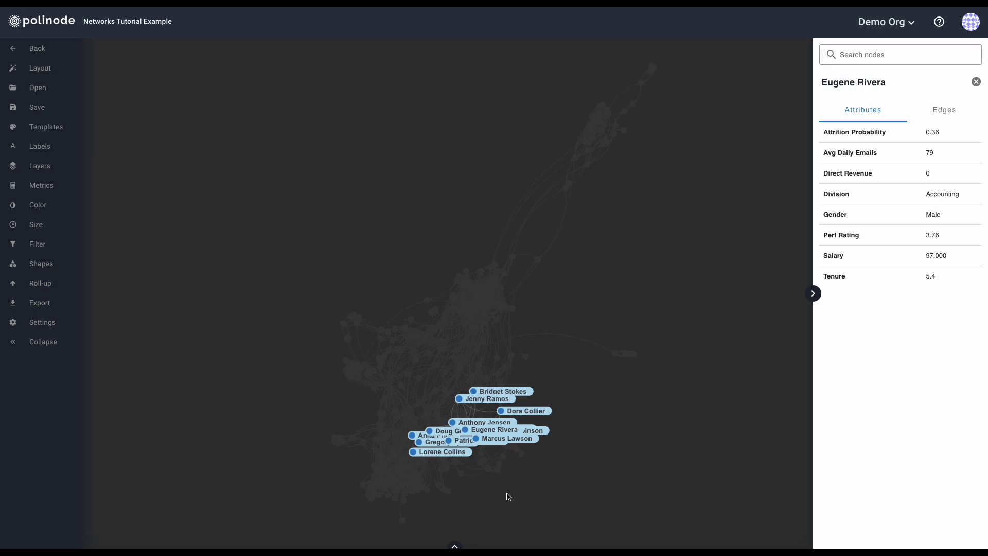
left_click(976, 82)
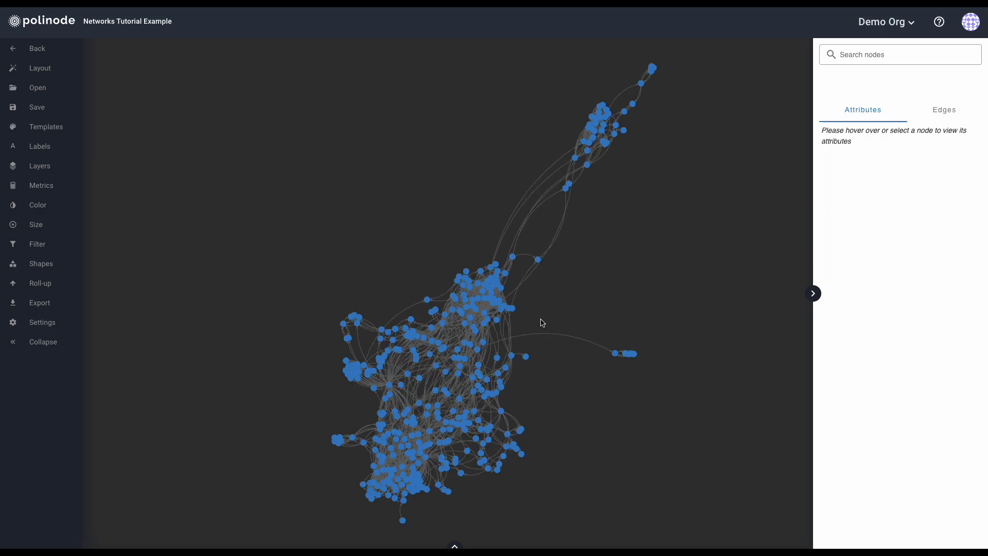
Zoom into the cluster, pan across the graph, then zoom out until the whole network fits.
scroll(540, 322, "up", 10)
left_click_drag(523, 187, 527, 392)
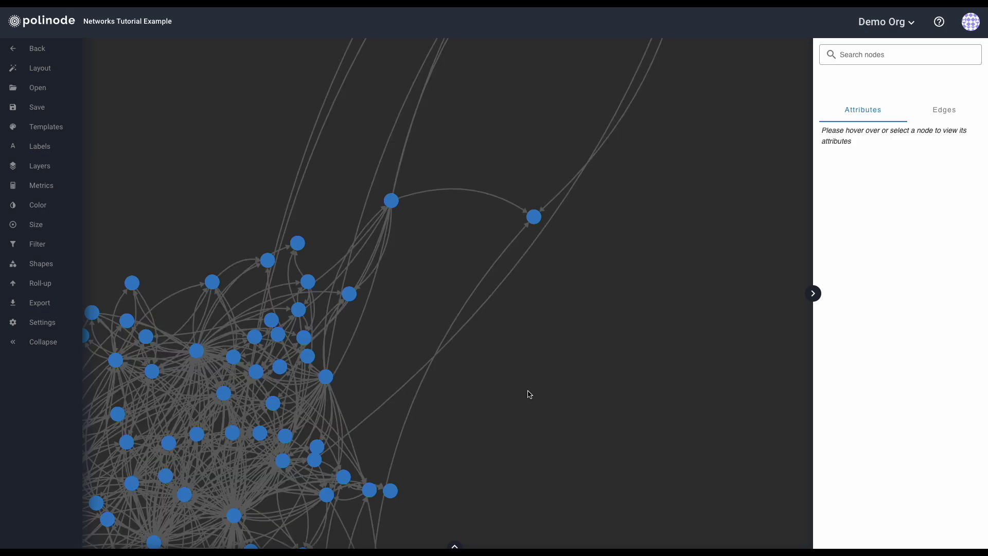
scroll(530, 394, "down", 10)
left_click_drag(535, 399, 505, 315)
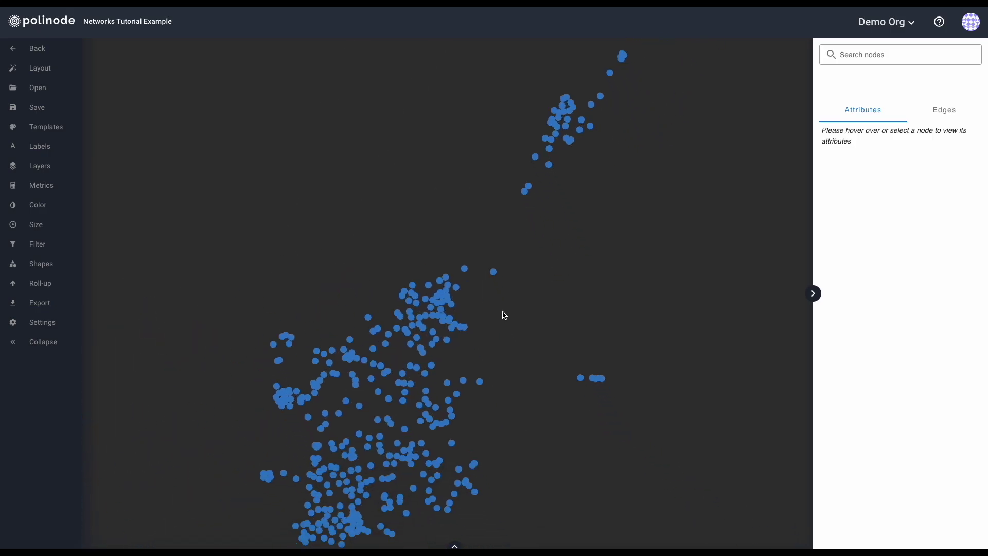
mouse_move(490, 269)
left_mouse_down()
mouse_move(552, 279)
mouse_move(488, 276)
left_mouse_up()
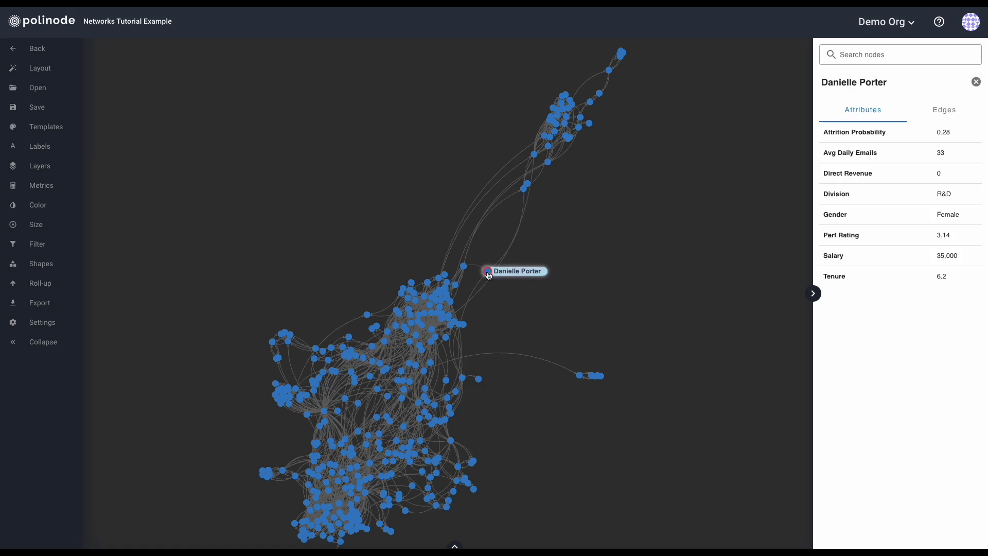
left_click_drag(504, 323, 513, 315)
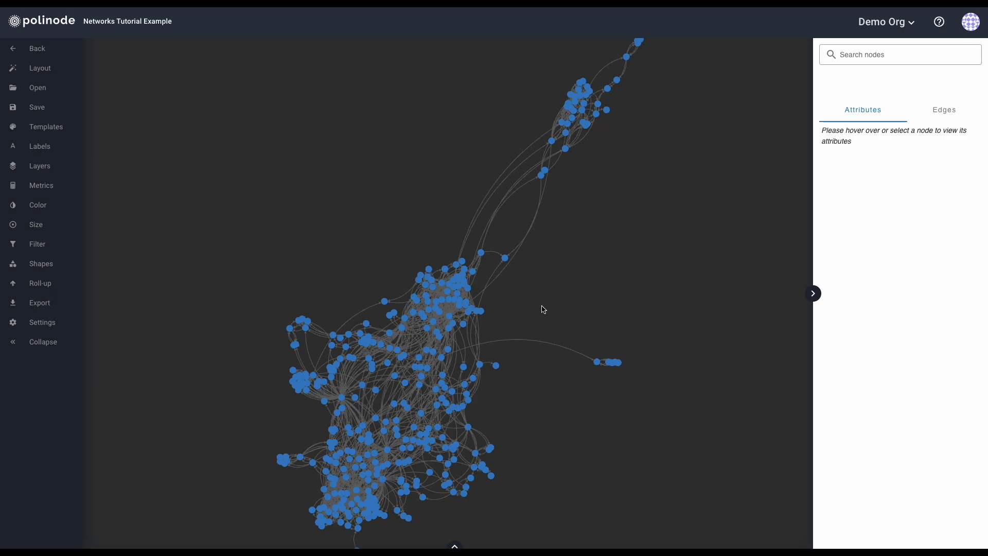
left_click_drag(541, 309, 535, 319)
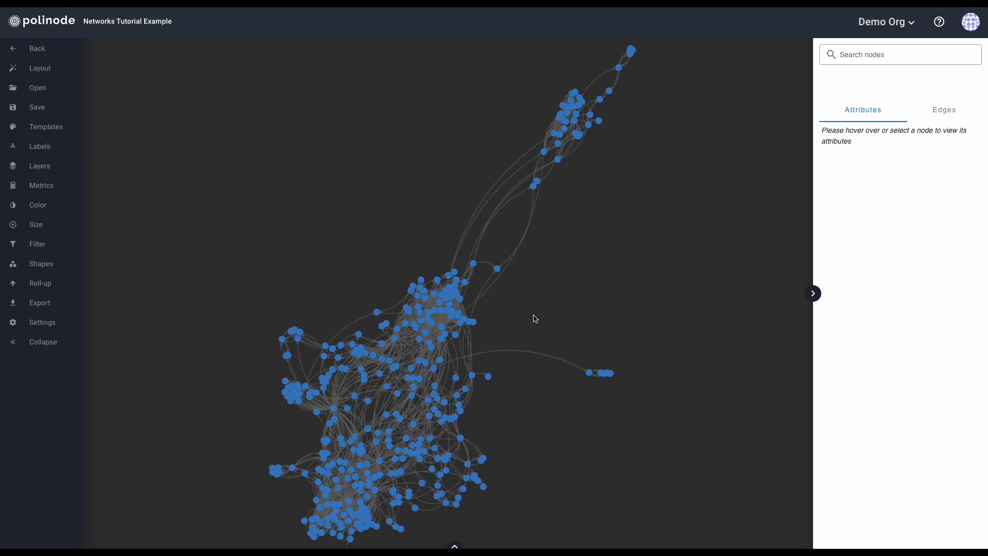
scroll(538, 285, "up", 3)
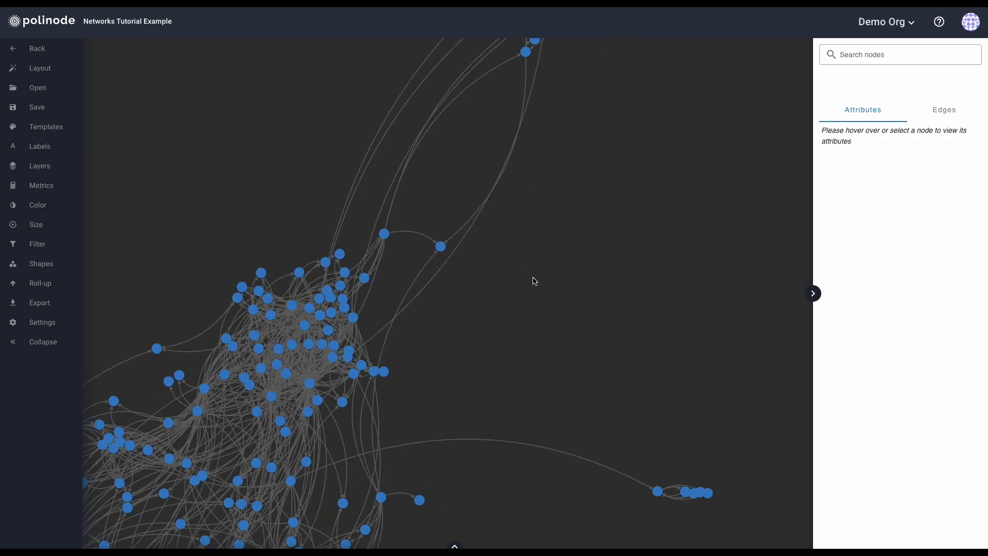
scroll(534, 281, "down", 5)
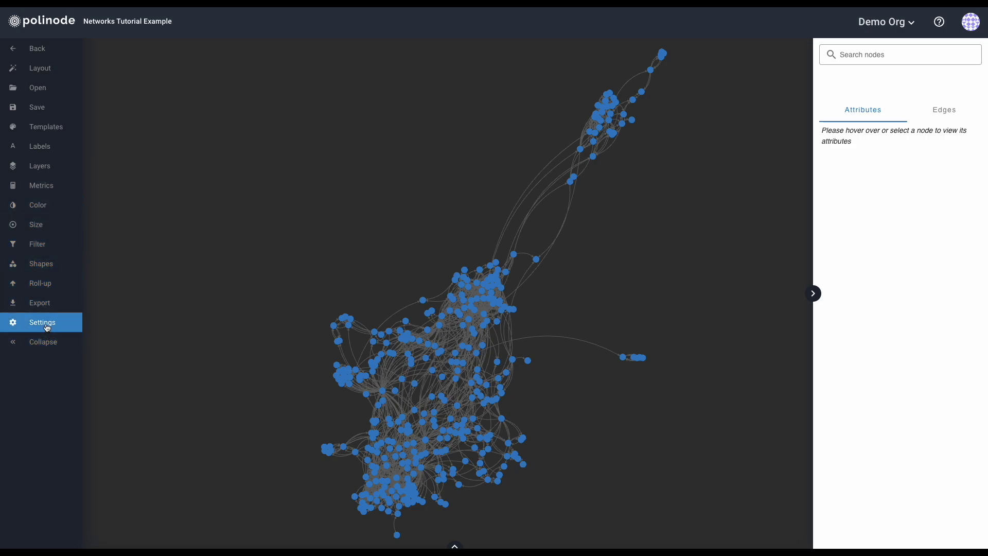
Open the Metrics calculator and select Communities on the Nodes tab to read its description.
left_click(39, 187)
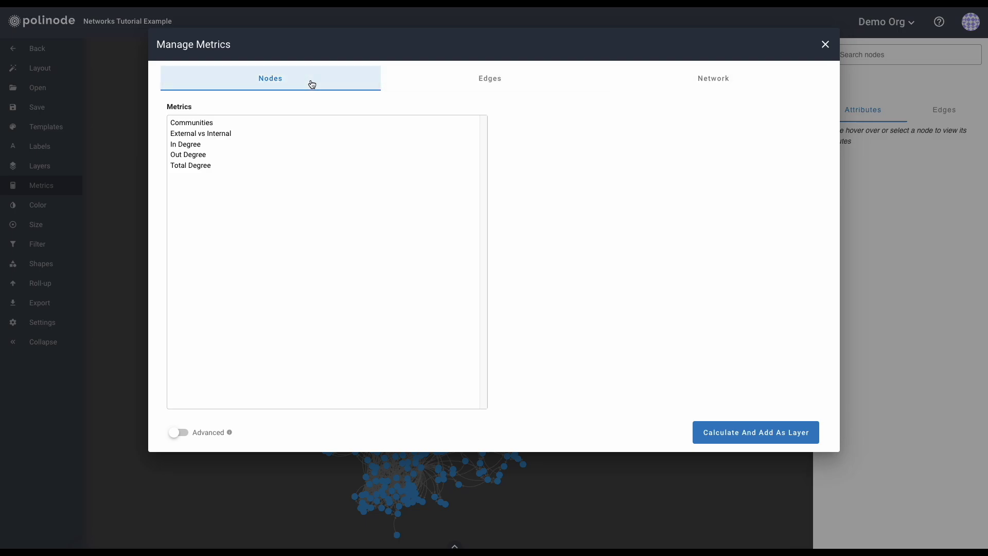
left_click(213, 127)
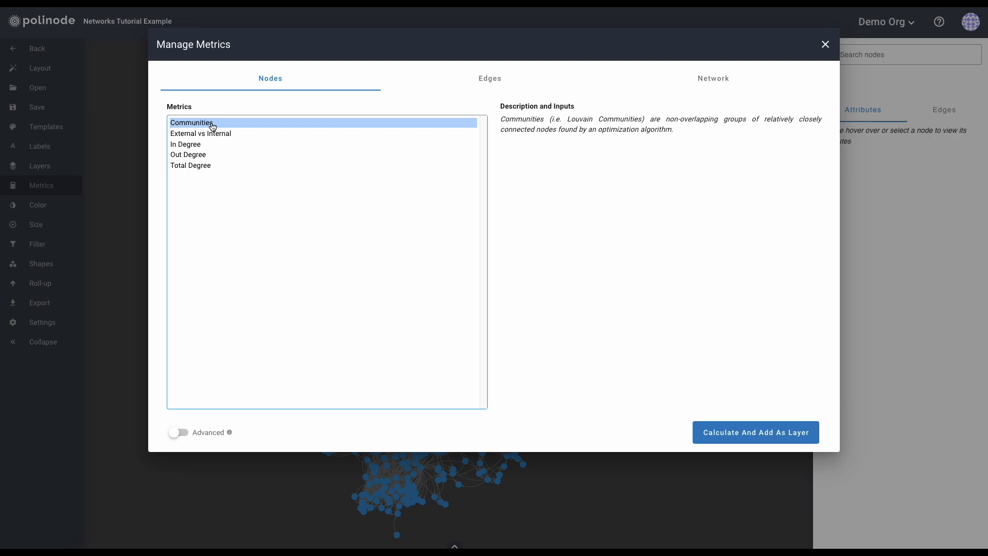
Try External vs Internal with Gender as the attribute, clear it, then select In Degree.
left_click(213, 136)
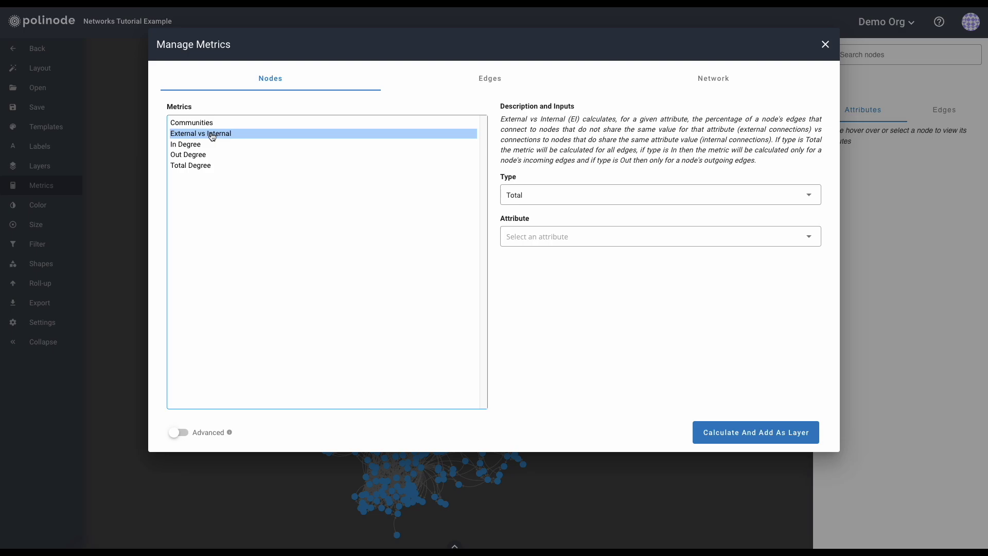
left_click(643, 240)
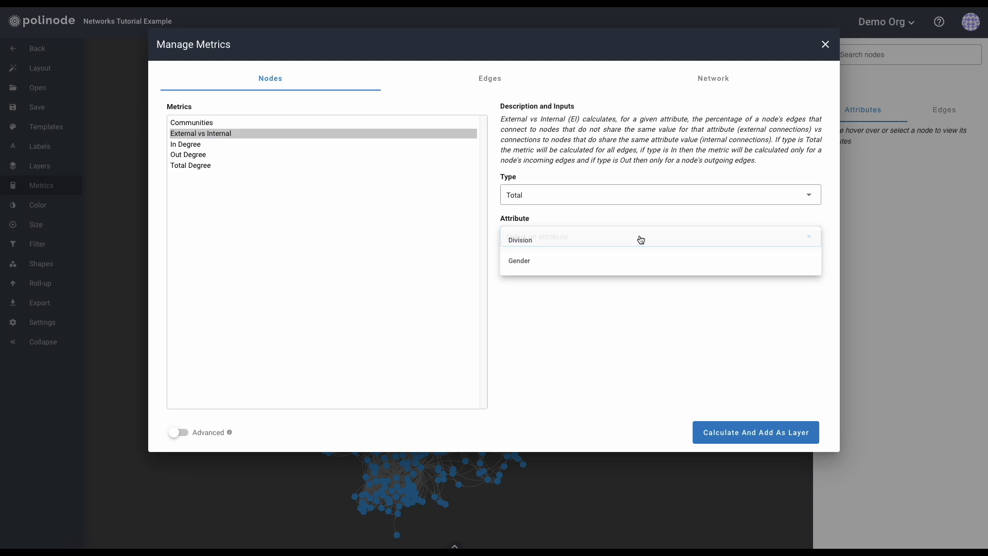
left_click(587, 269)
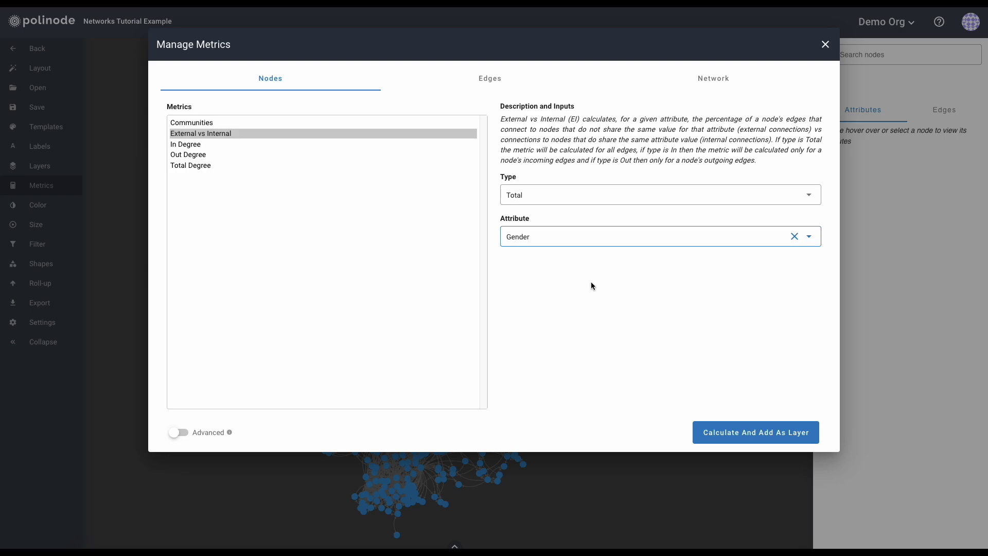
left_click(794, 236)
left_click(214, 146)
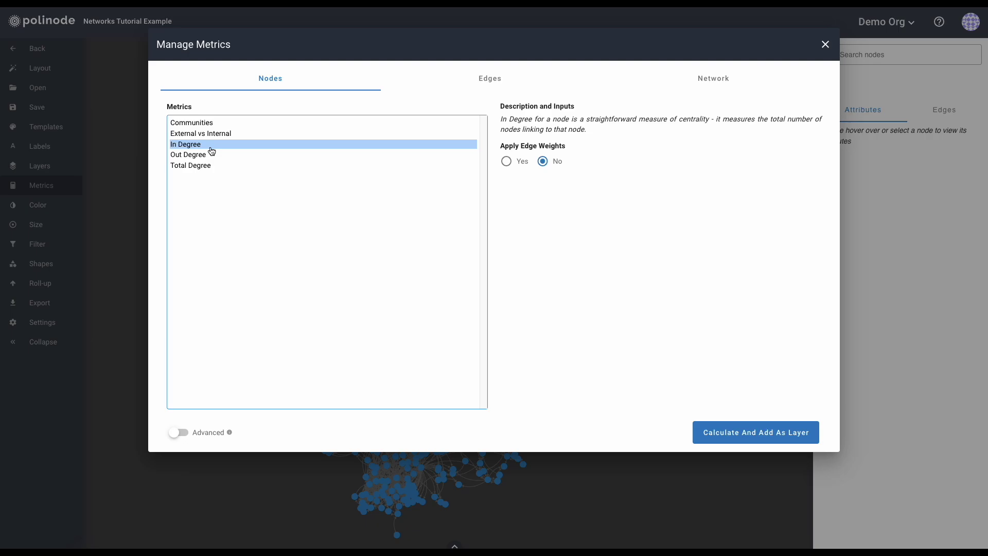
Compare Out, Total and In Degree, then set In Degree's Apply Edge Weights to Yes and back to No.
left_click(212, 156)
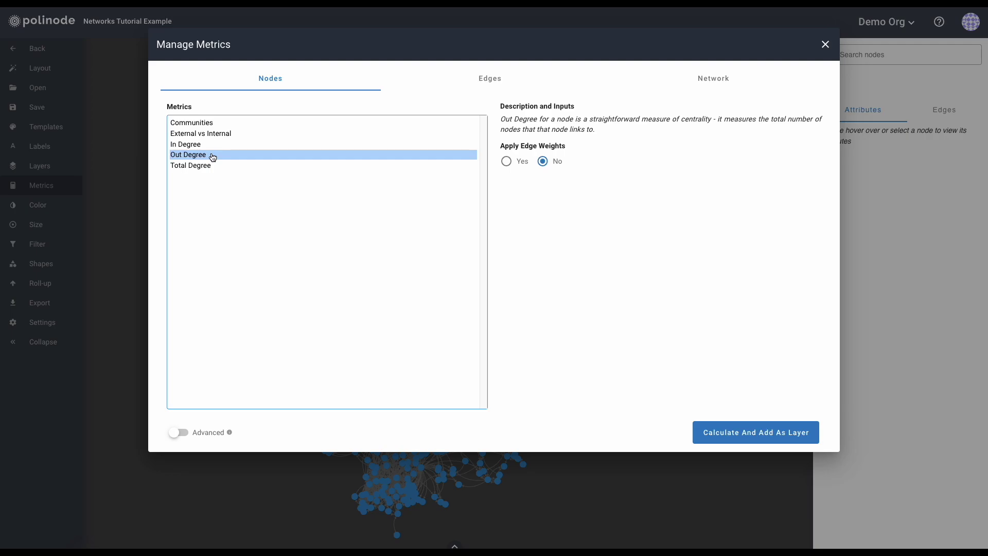
left_click(212, 167)
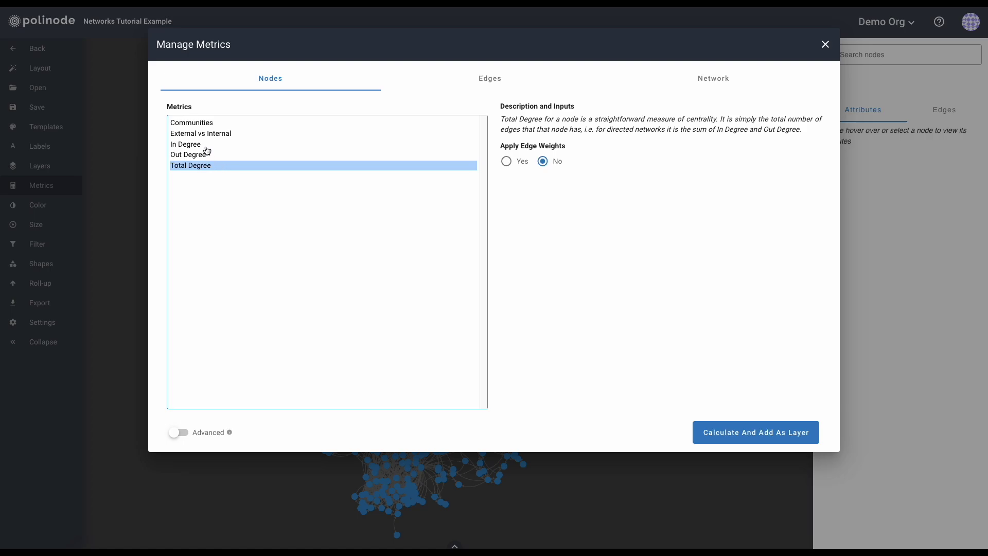
left_click(207, 148)
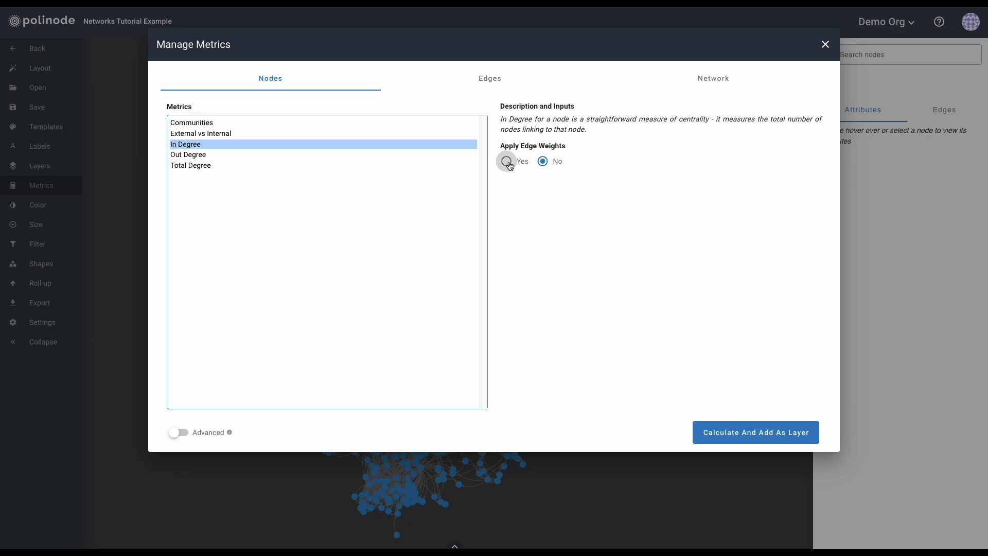
left_click(506, 161)
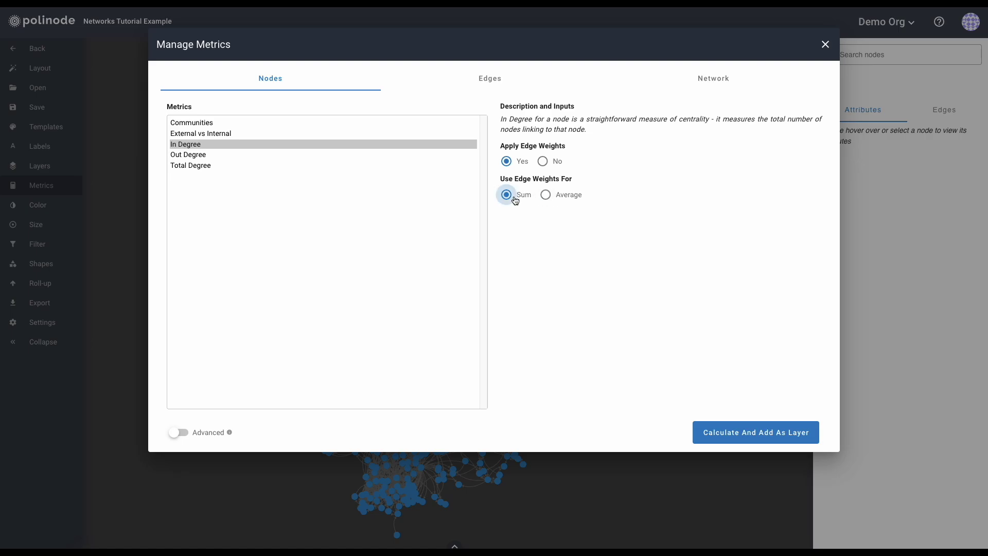
left_click(542, 161)
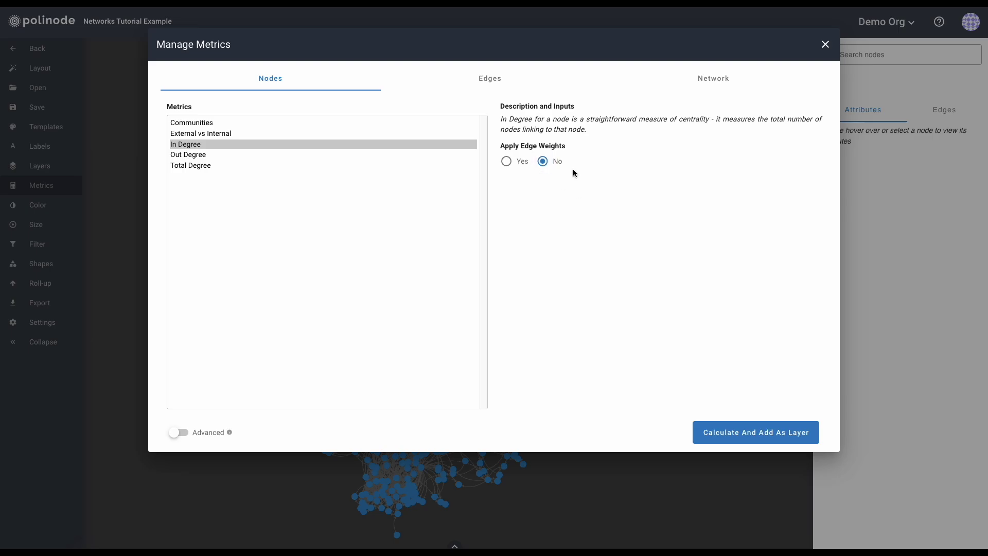
Calculate In Degree, then Communities, adding each as a node metric layer.
left_click(741, 434)
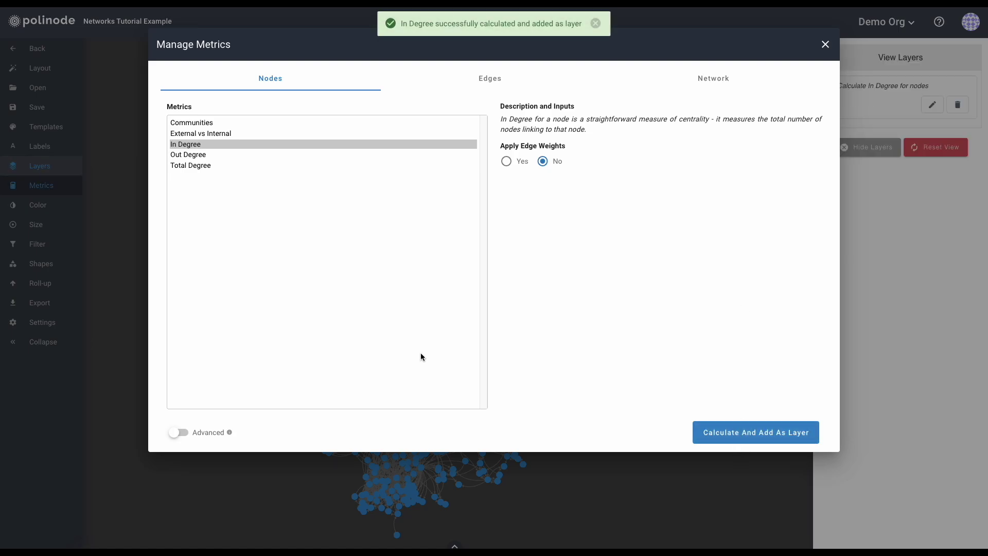
left_click(210, 124)
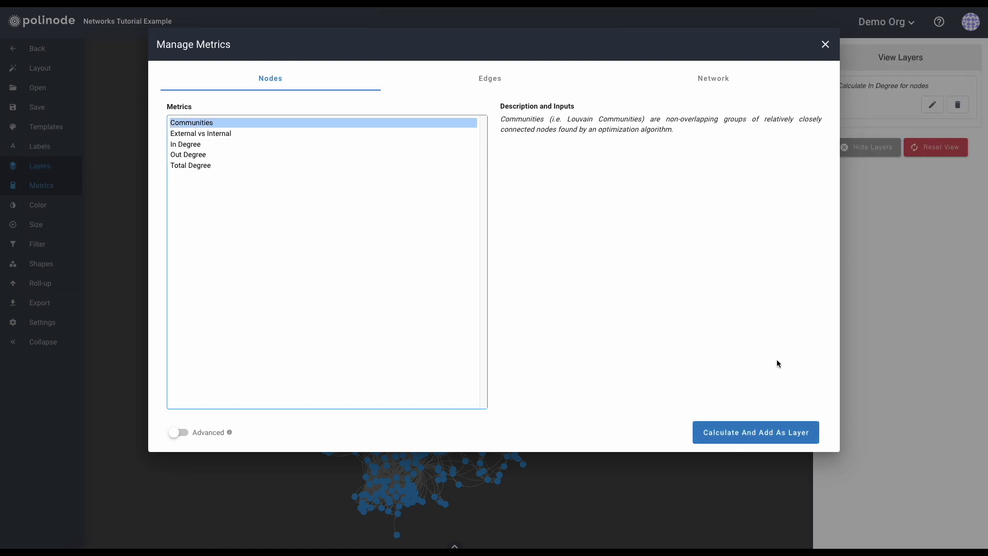
left_click(737, 435)
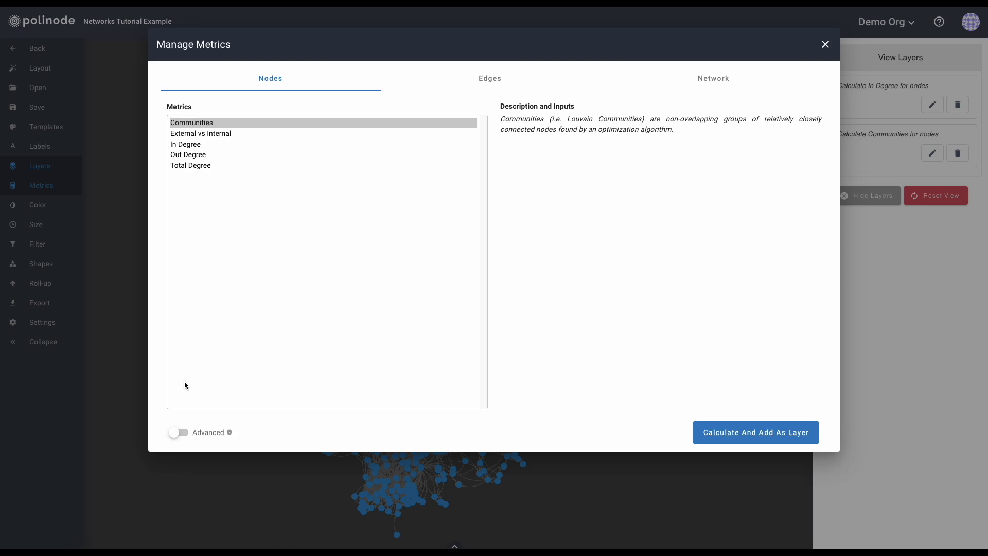
Enable Advanced and review Advanced Communities, Betweenness, Closeness, Eigenvector and Pagerank (Alpha 0.85).
left_click(180, 433)
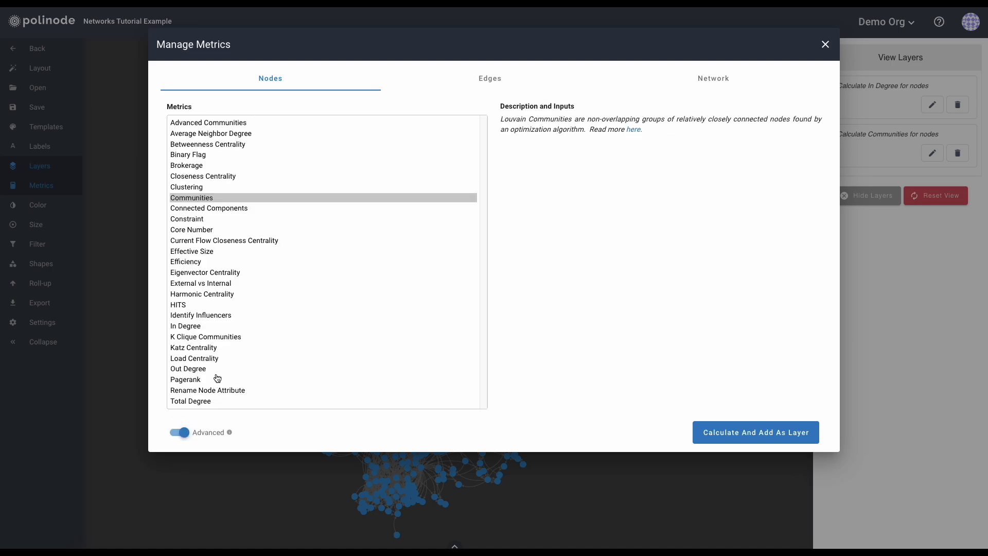
left_click(196, 127)
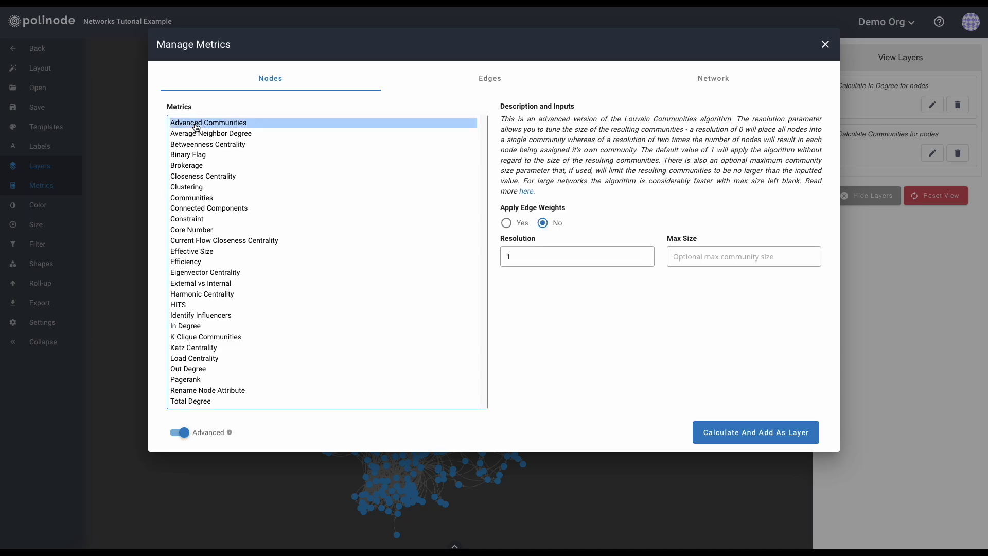
left_click(204, 146)
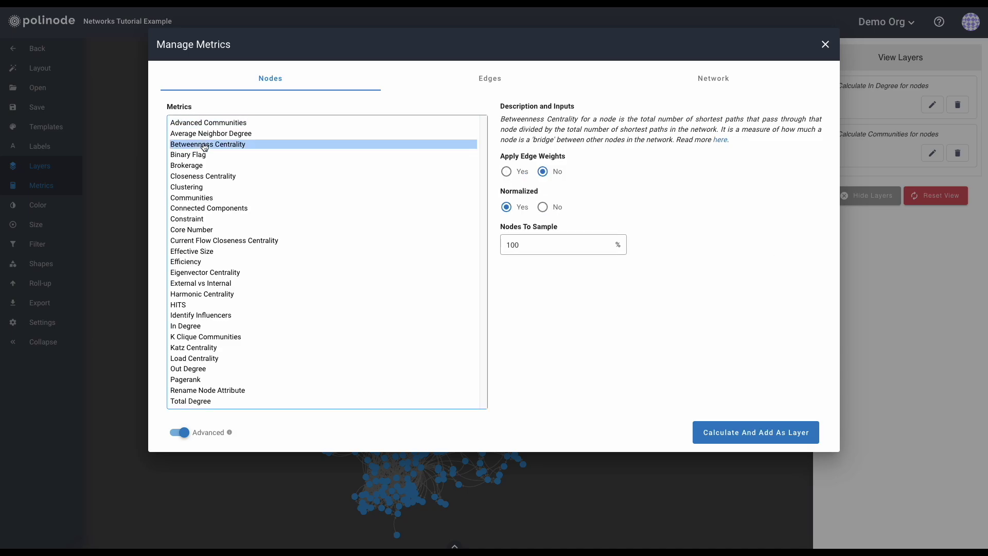
left_click(209, 176)
left_click(205, 273)
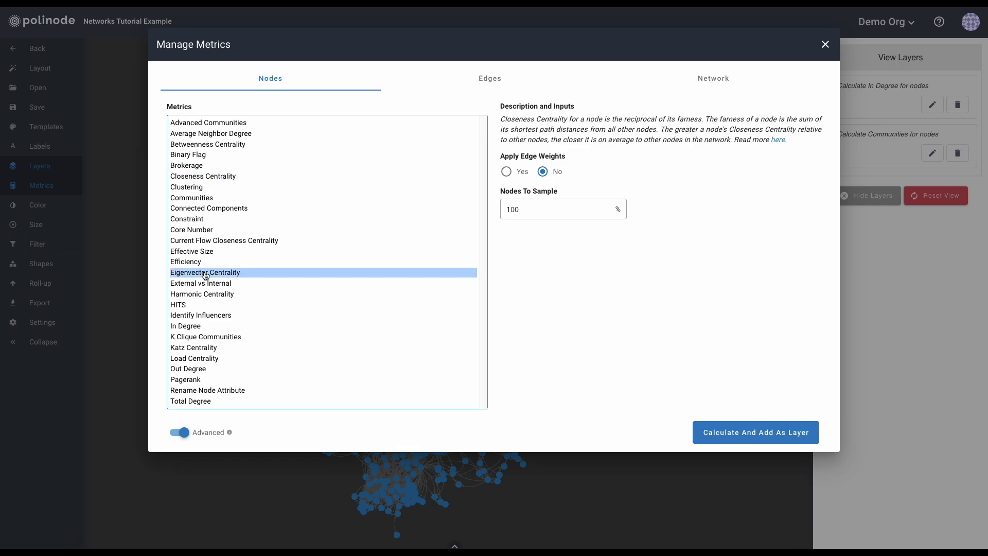
left_click(196, 381)
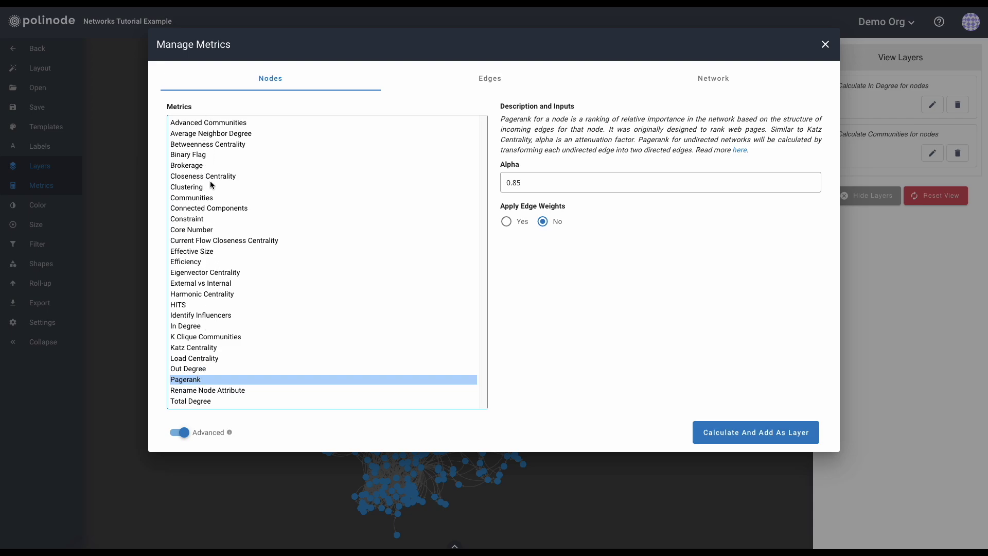
left_click_drag(503, 120, 627, 140)
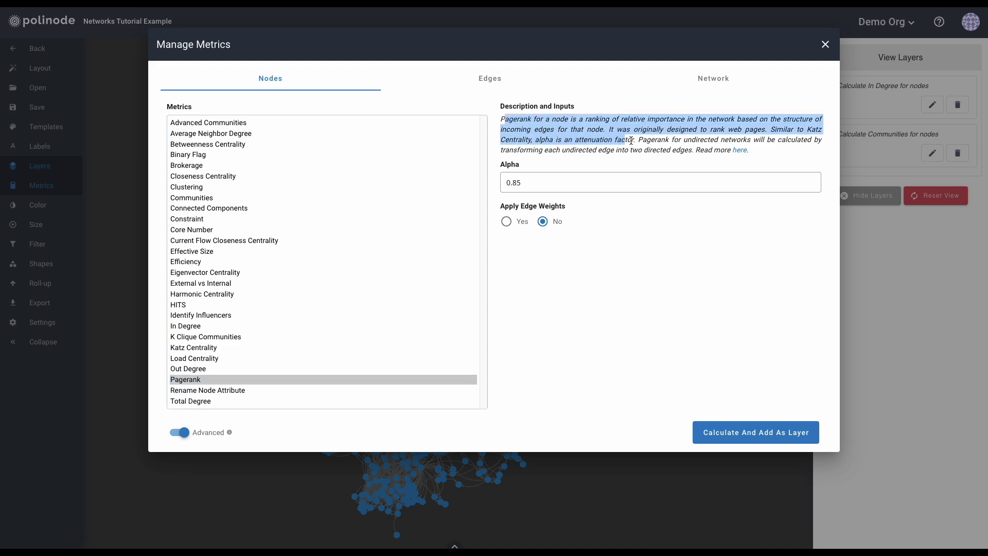
left_click(704, 146)
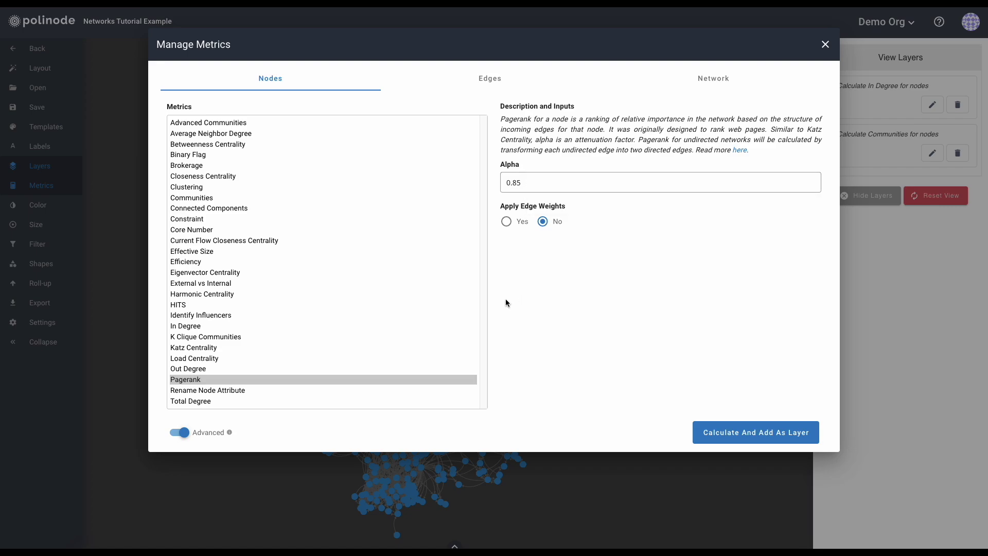
Review the Edge metrics (Edge Betweenness, External, Mutual, Rename Edge Attribute), then switch to Network metrics.
left_click(474, 82)
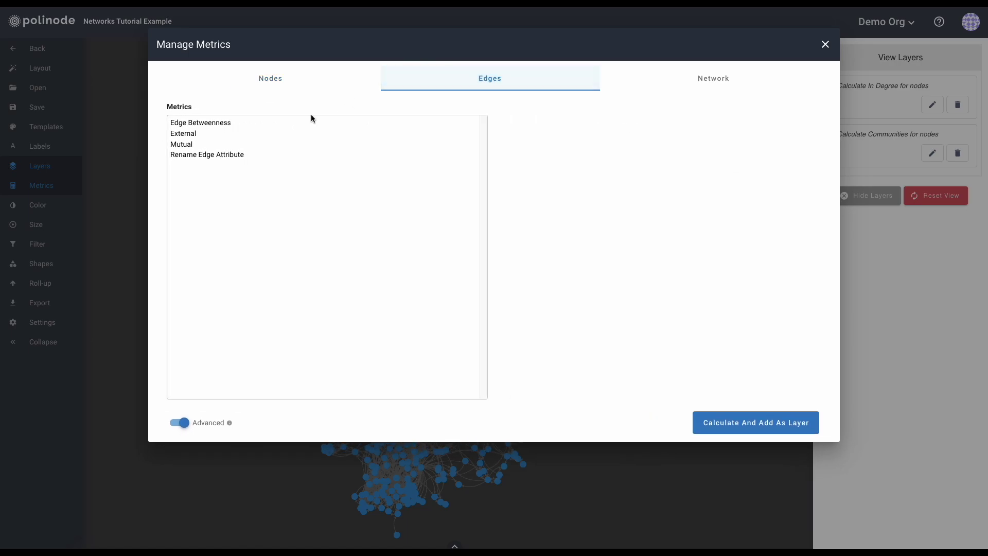
left_click(207, 123)
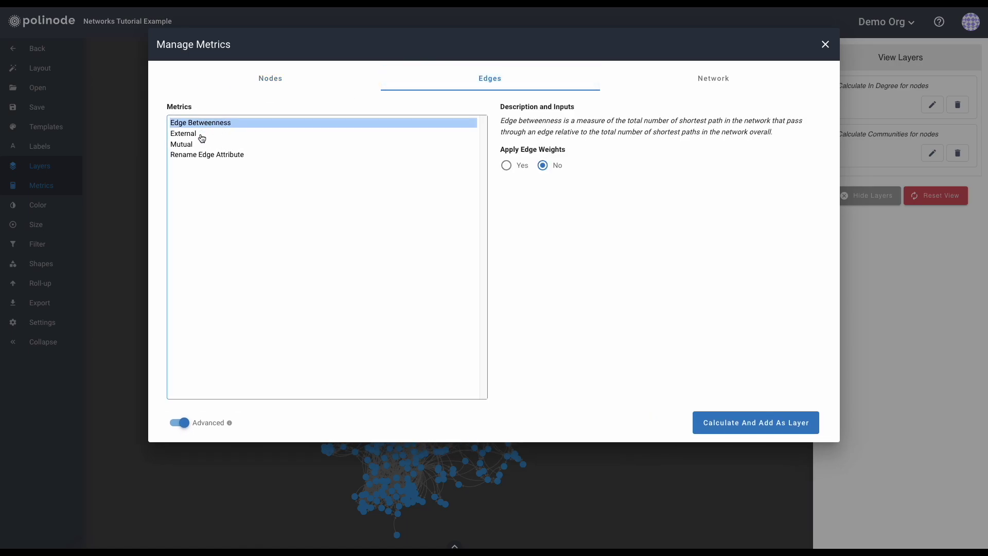
left_click(201, 137)
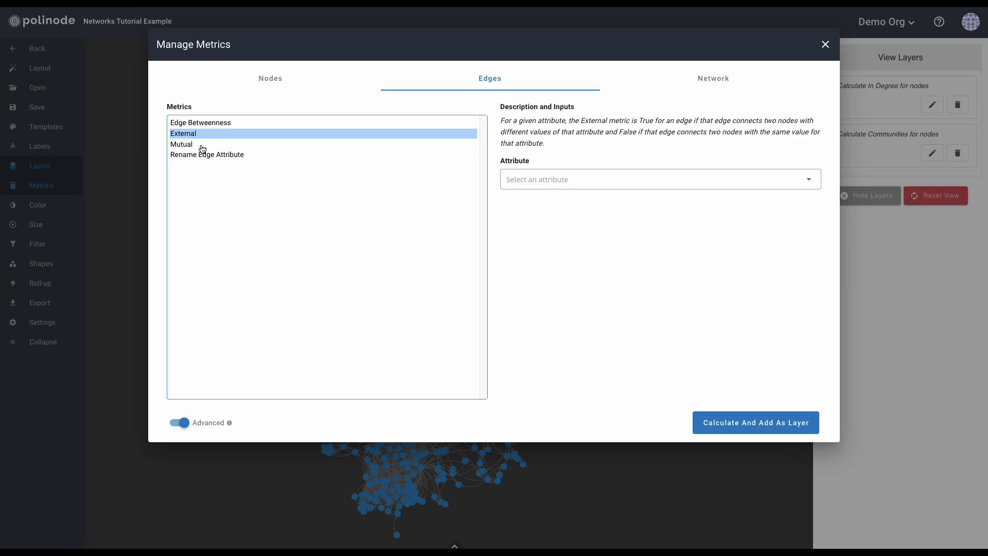
left_click(202, 148)
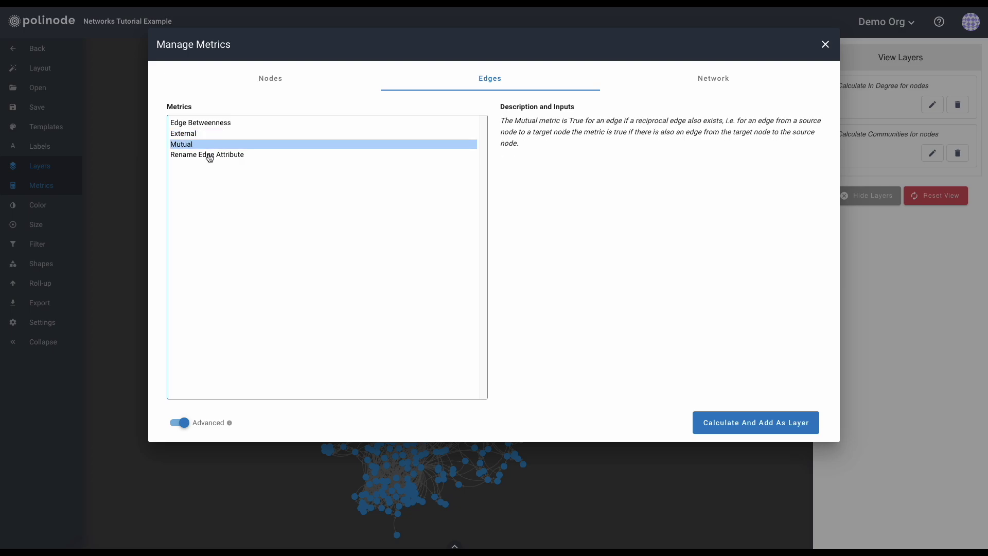
left_click(210, 156)
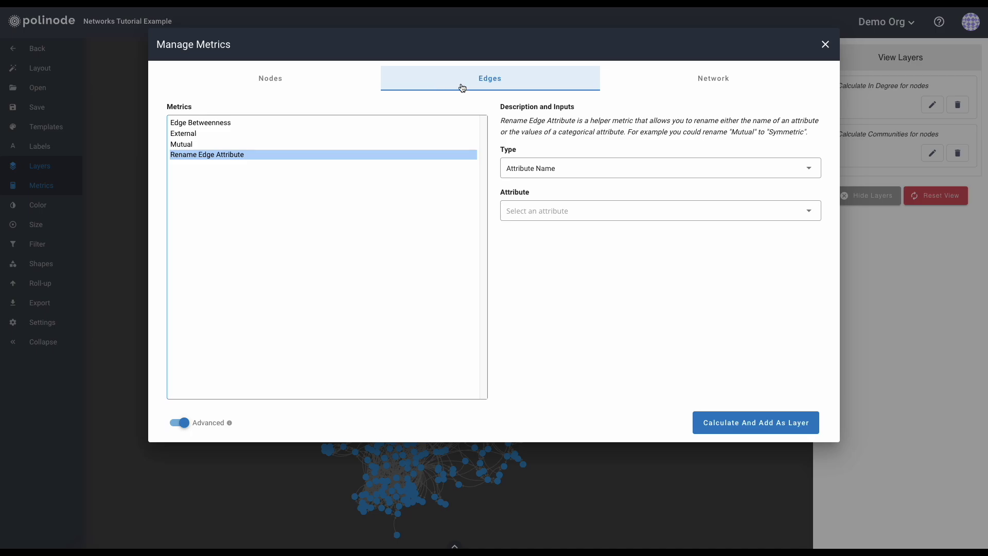
left_click(683, 83)
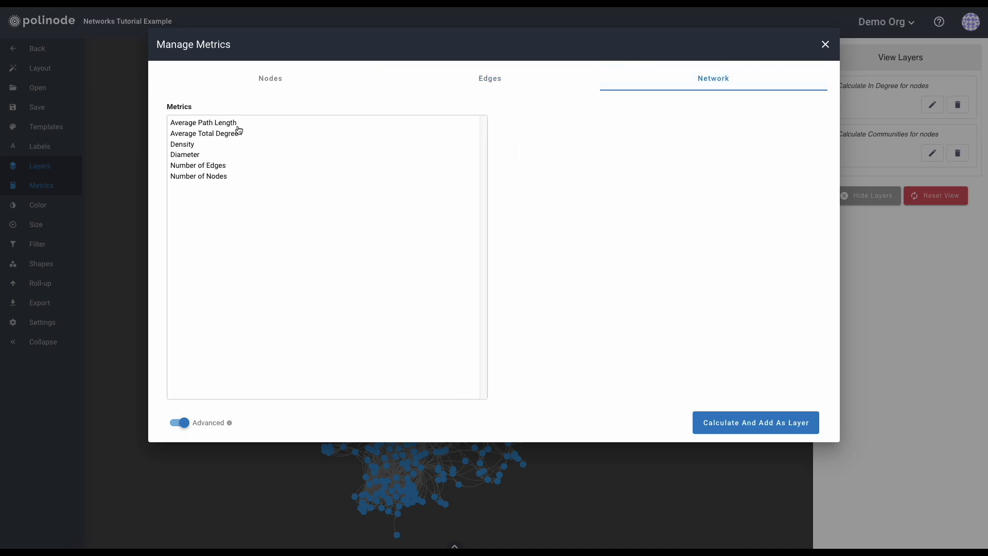
Review Average Path Length, Average Total Degree, Density, Diameter, Number of Edges and Number of Nodes.
left_click(202, 125)
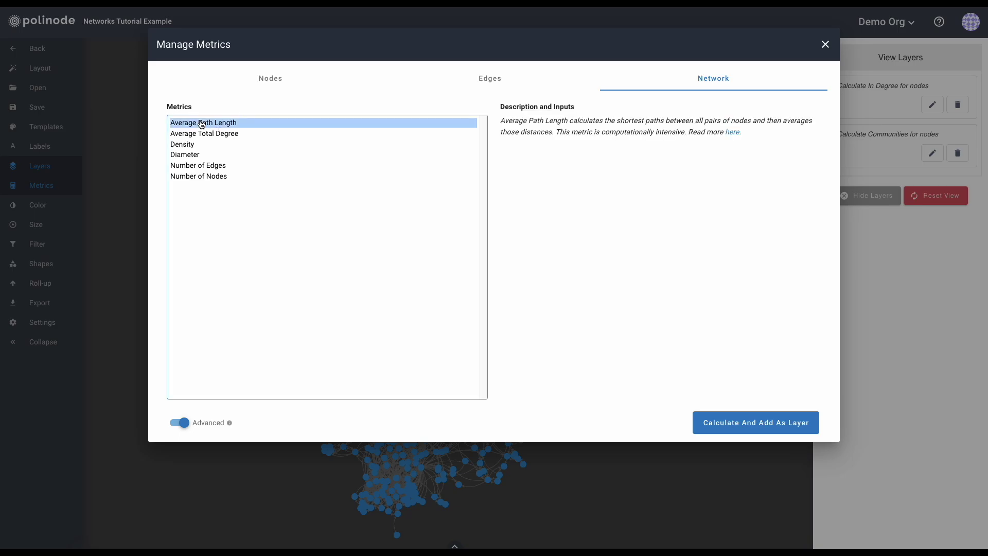
left_click(203, 134)
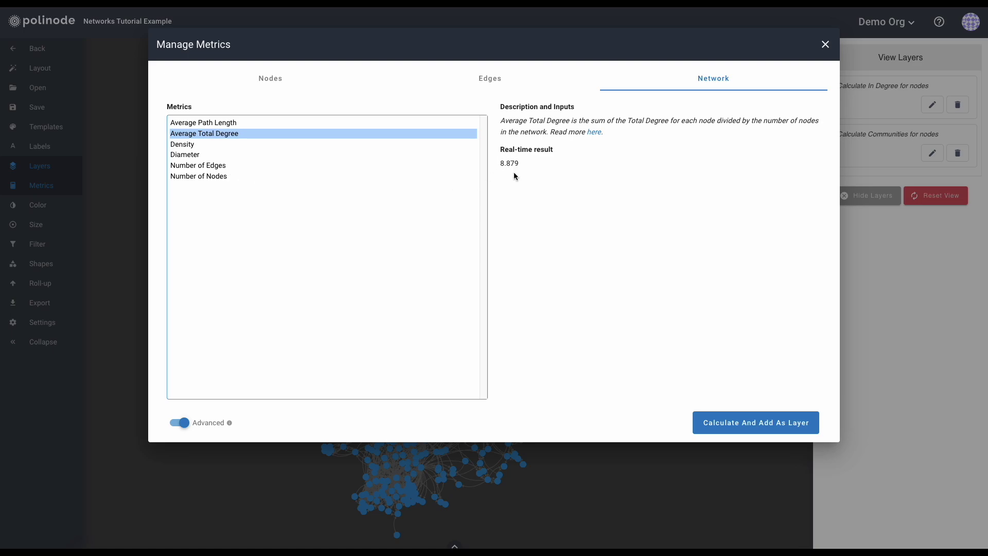
left_click(209, 148)
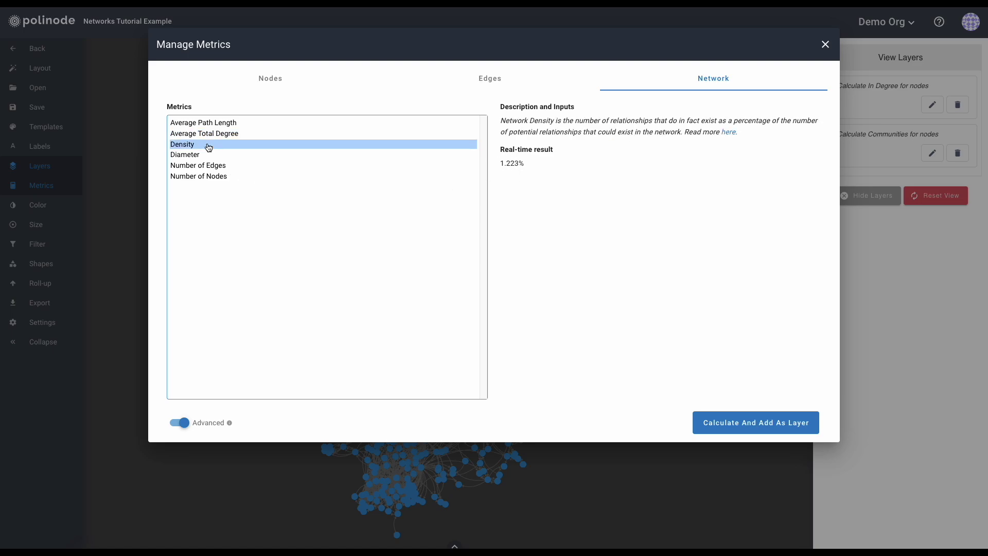
left_click(210, 157)
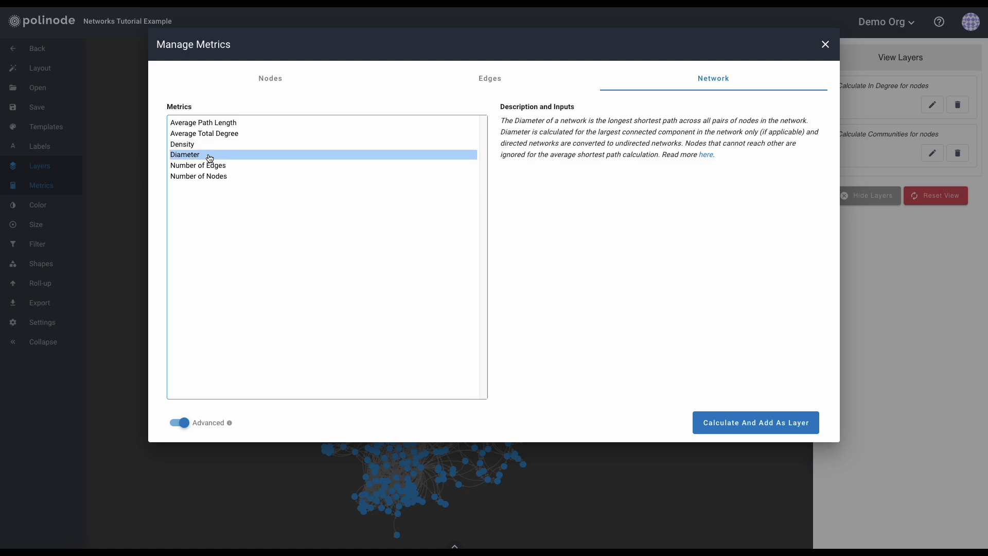
left_click(216, 168)
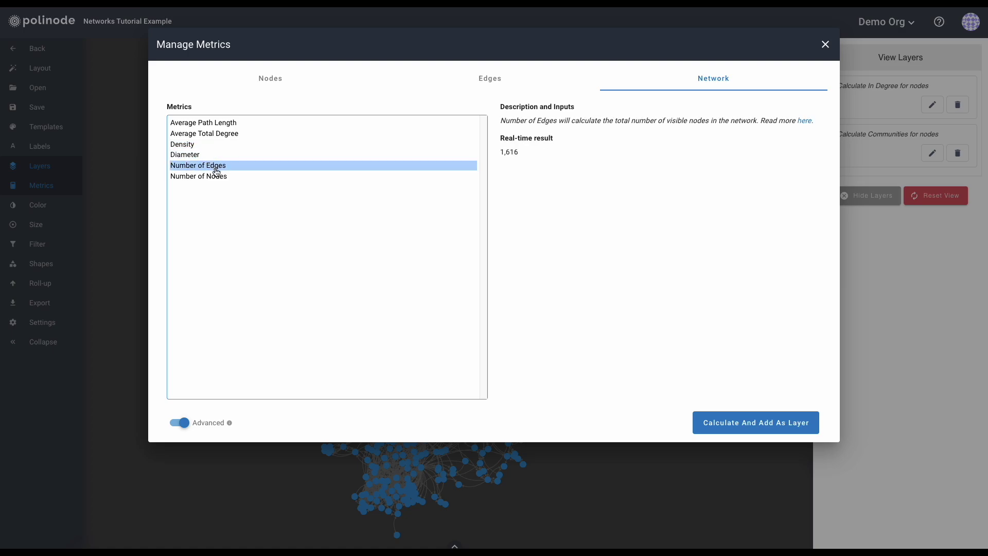
left_click(220, 177)
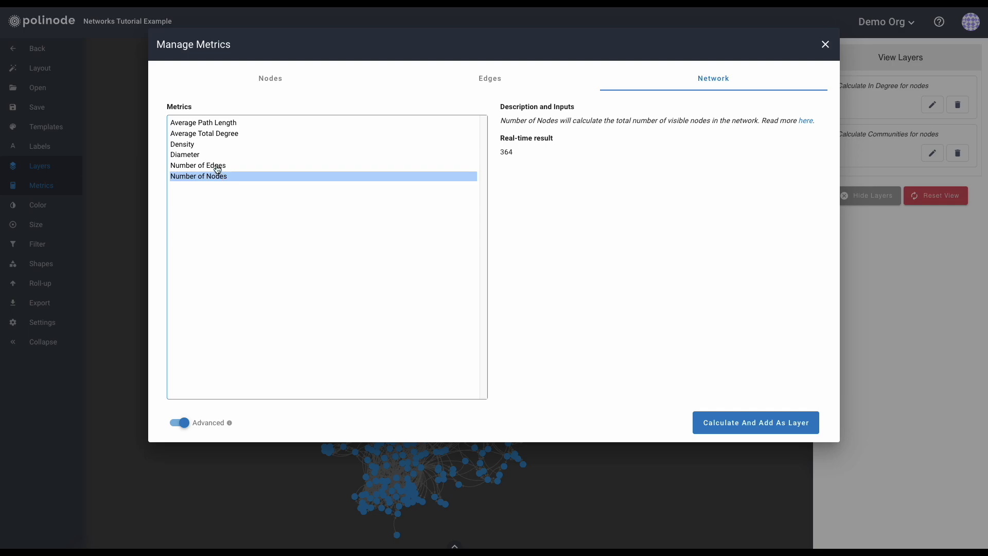
left_click(217, 168)
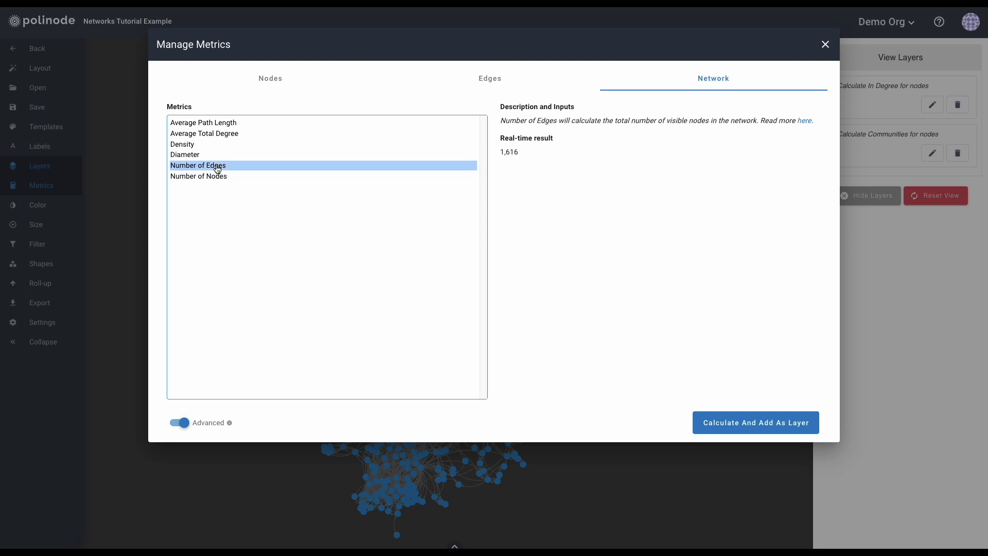
Add Number of Nodes (364) as a layer and close the Manage Metrics dialog.
left_click(215, 178)
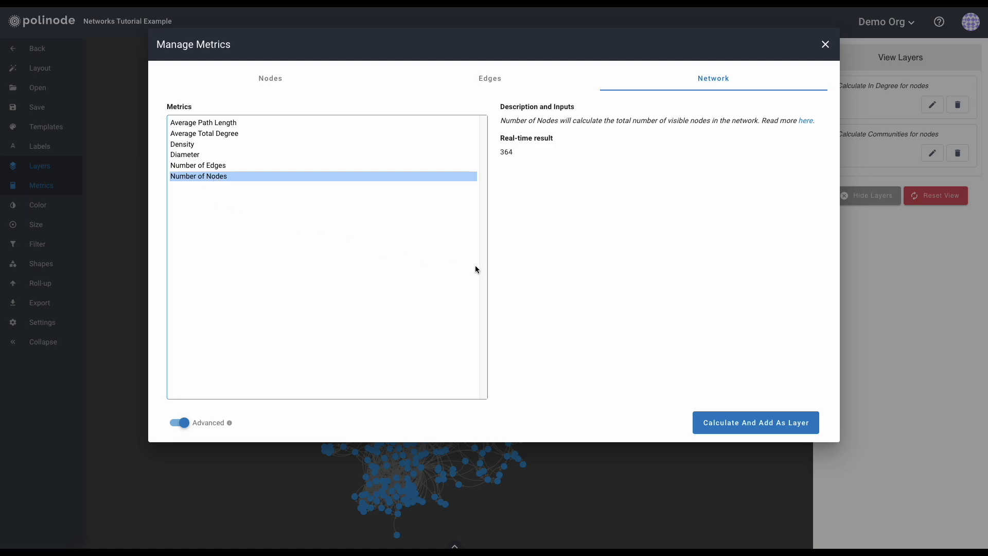
left_click(755, 424)
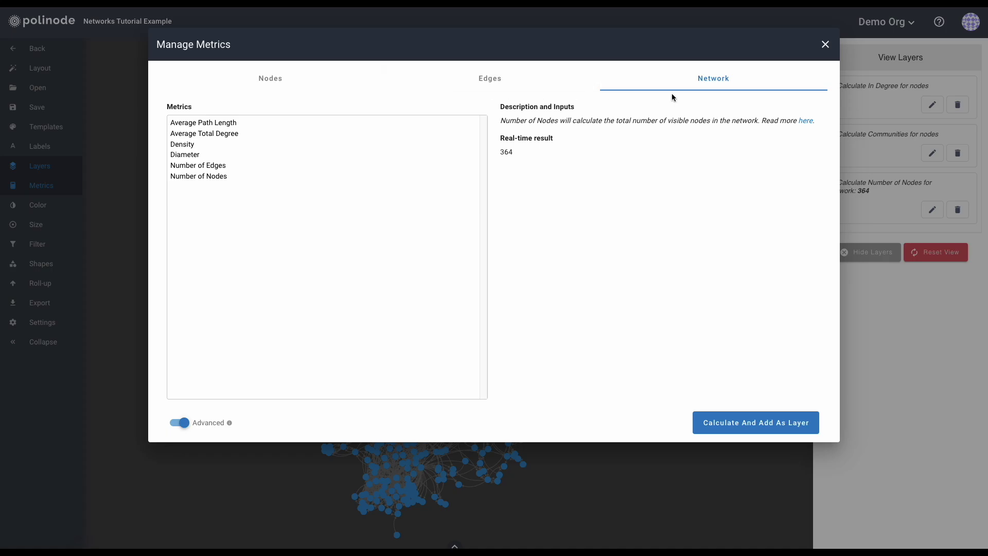
left_click(826, 44)
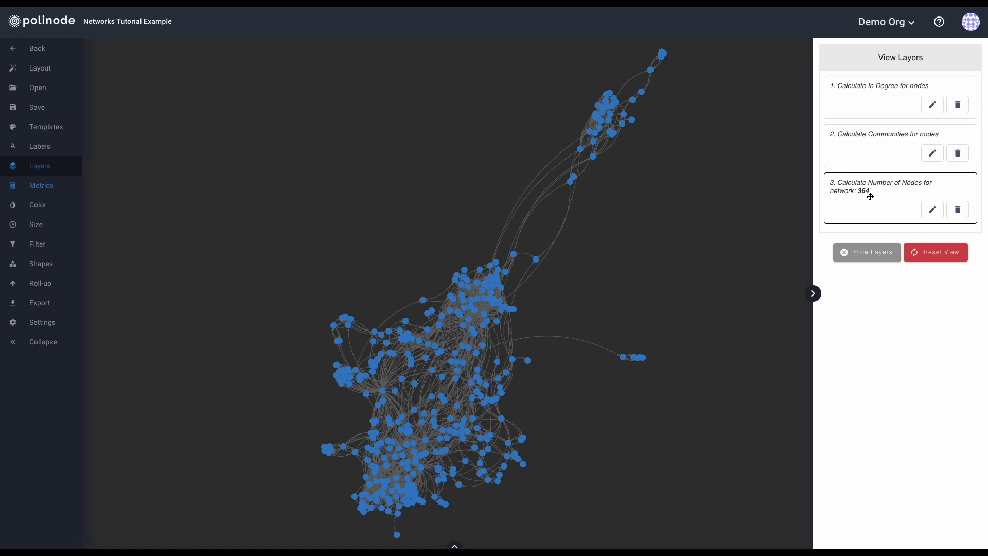
View one node's attributes and highlight its neighbours, then deselect it on the empty canvas.
left_click(537, 260)
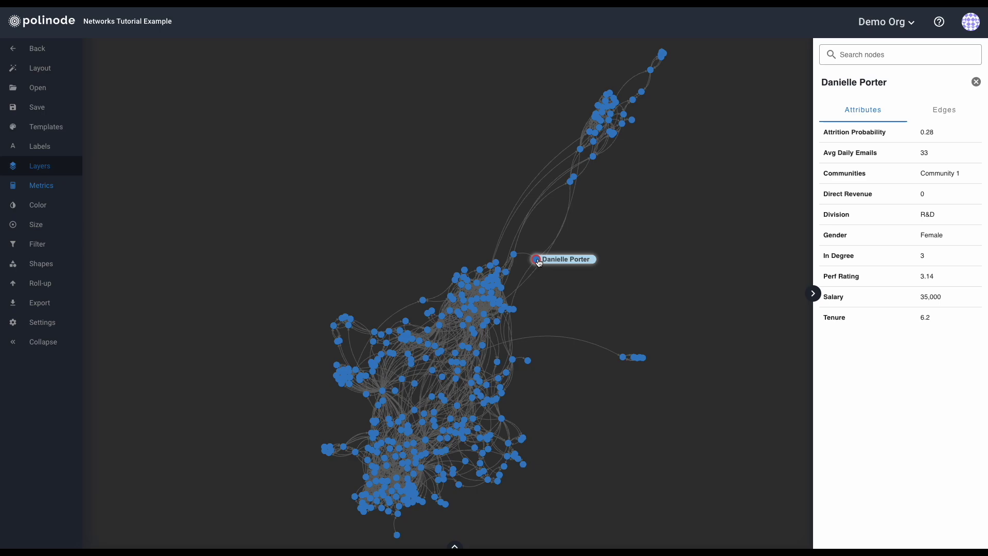
left_click(539, 262)
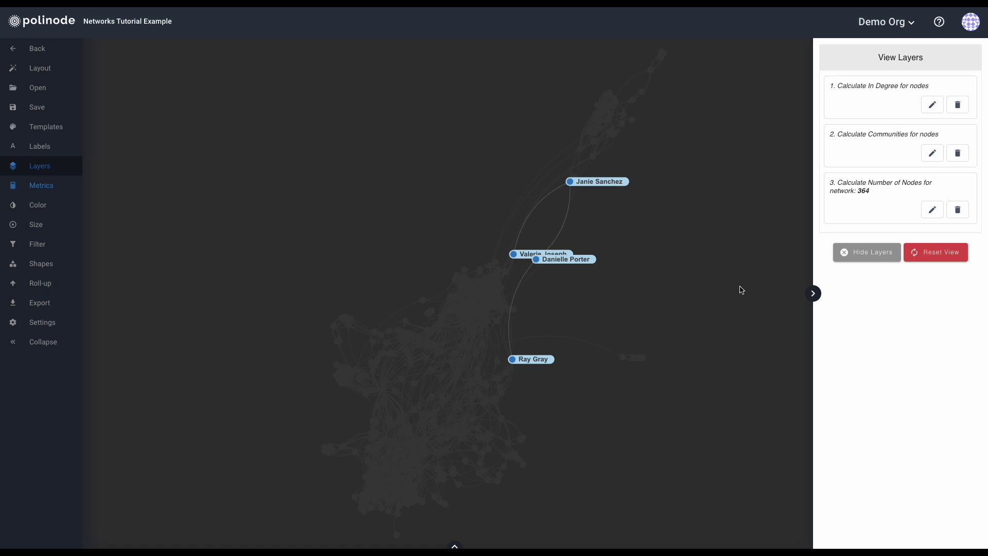
left_click(869, 252)
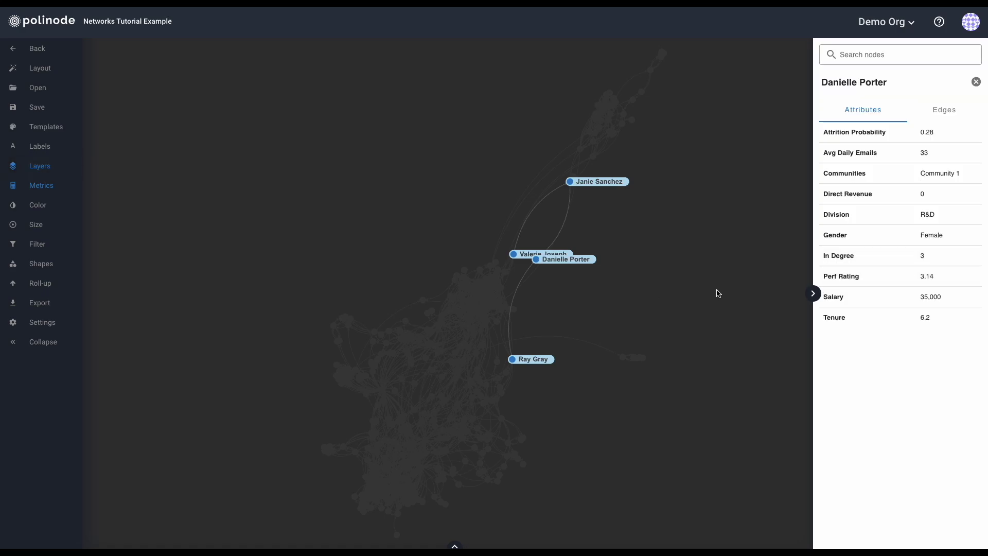
left_click(606, 303)
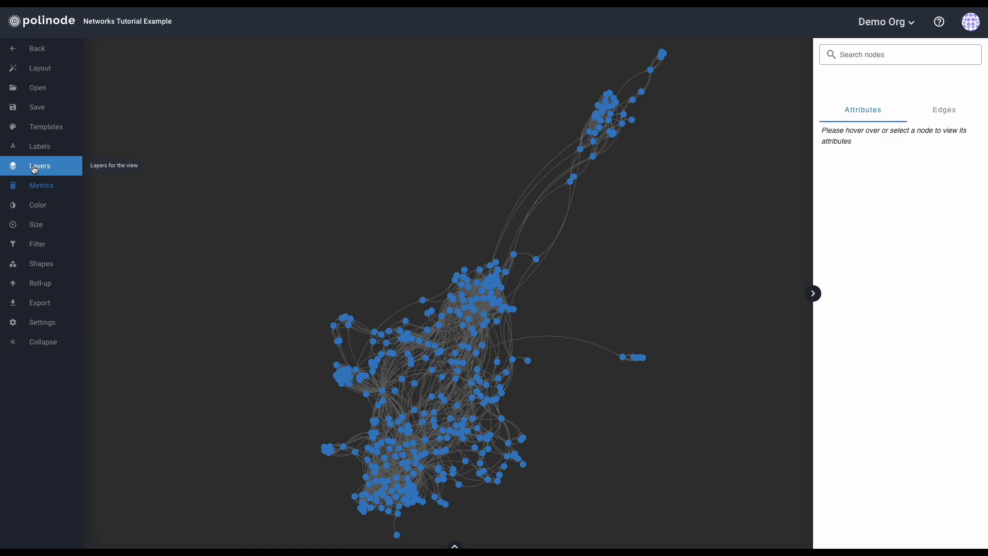
left_click(34, 170)
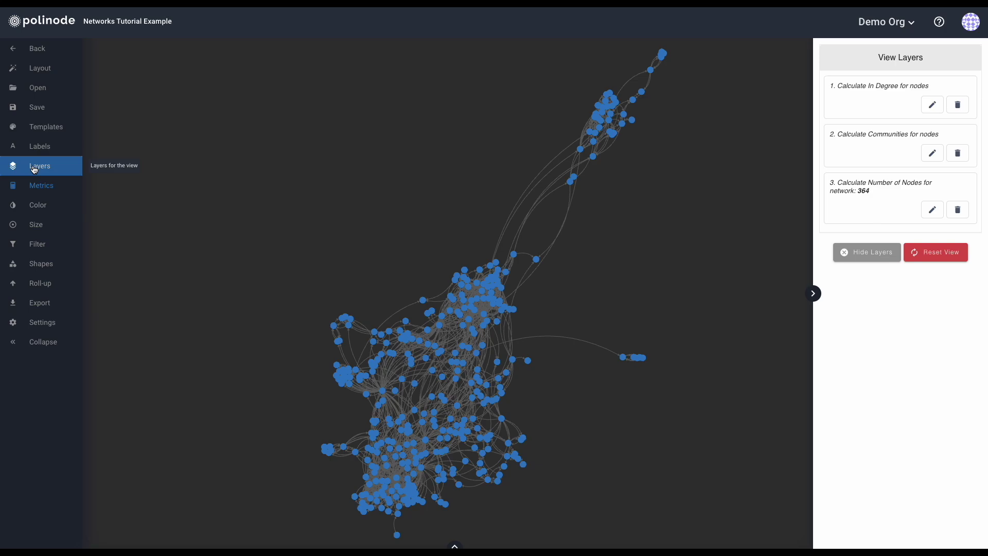
left_click(34, 169)
left_click(34, 169)
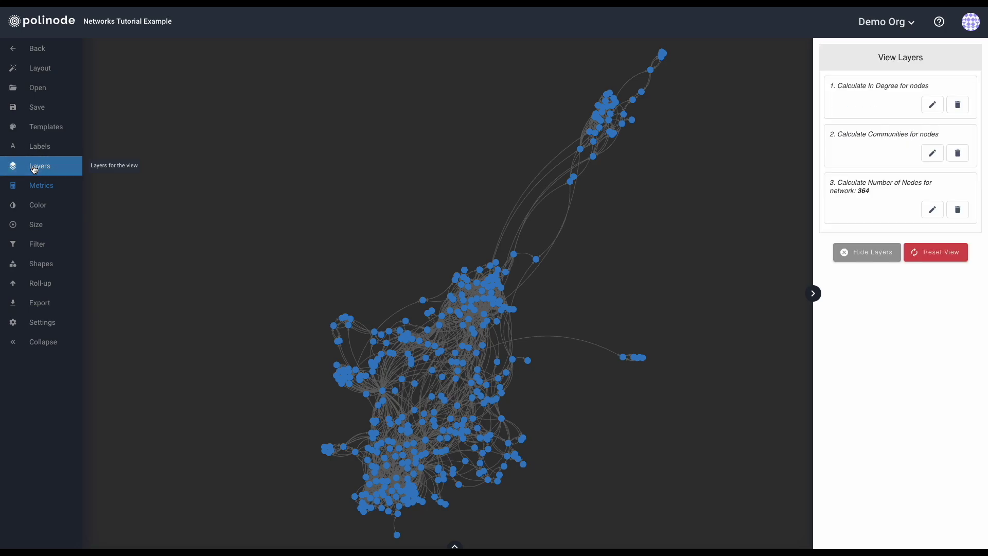
left_click(897, 59)
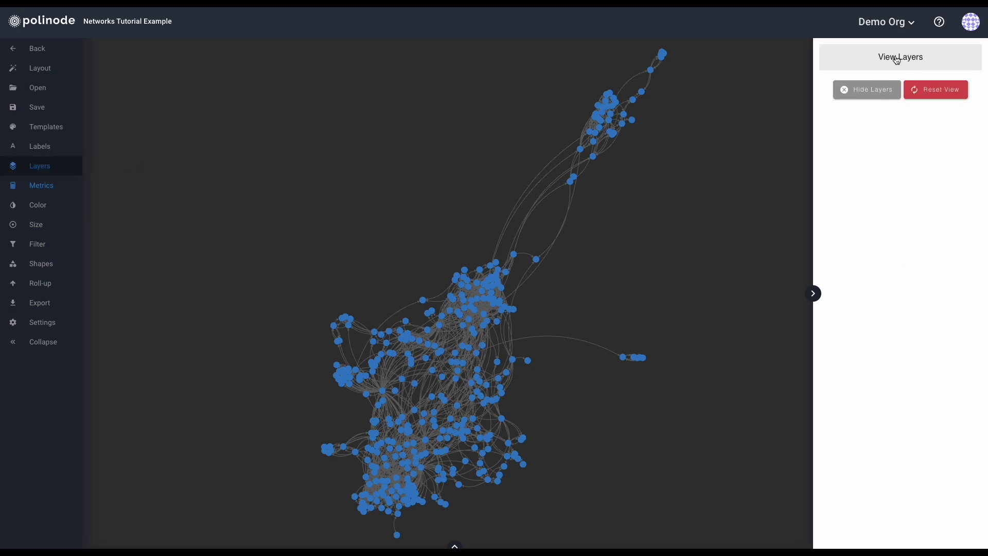
left_click(897, 60)
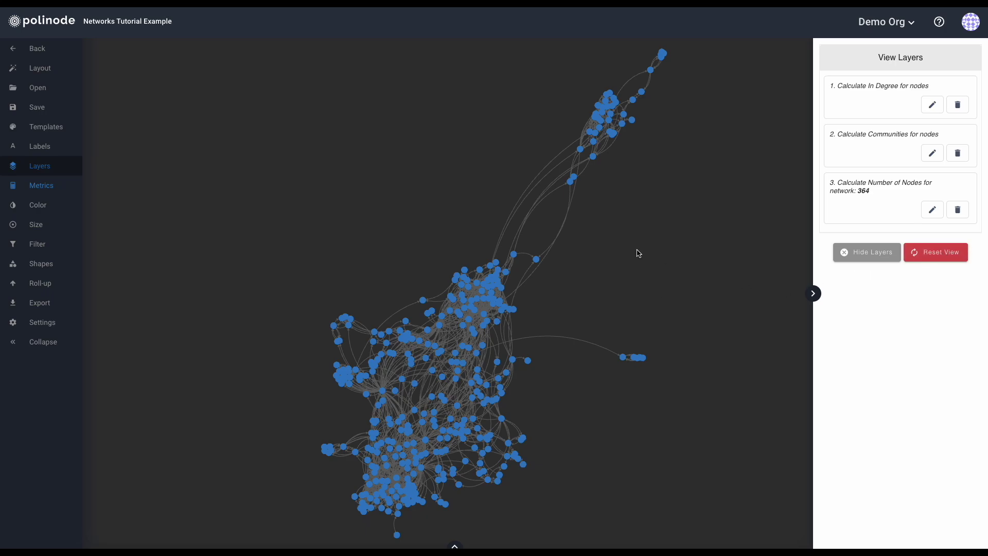
left_click(37, 167)
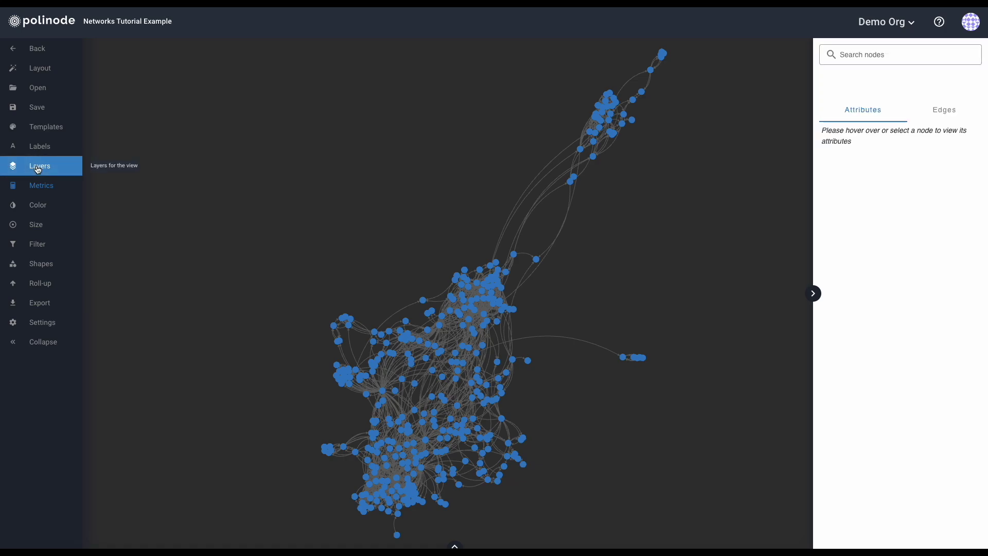
Colour nodes by Communities, save the colouring as a layer, and show the Edges colouring options.
left_click(46, 207)
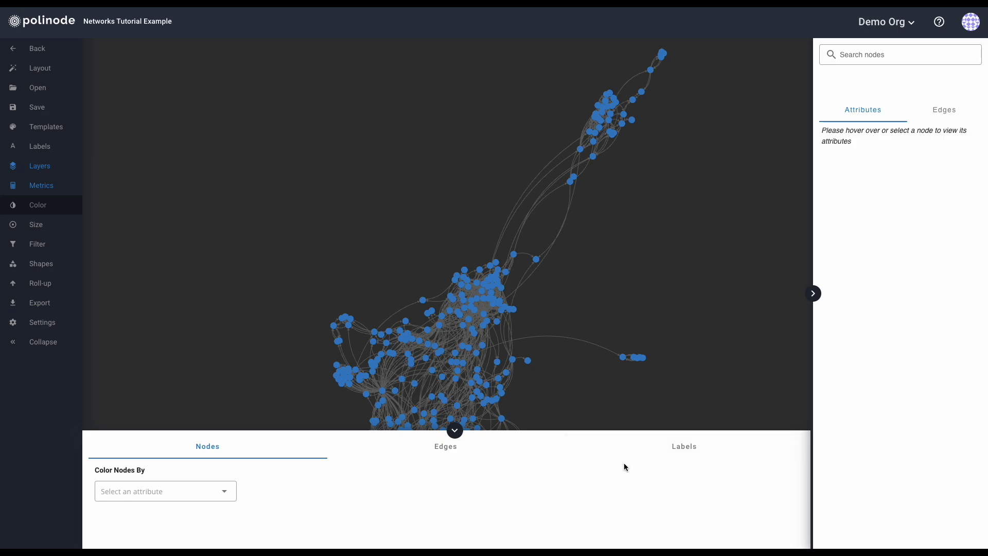
left_click(152, 495)
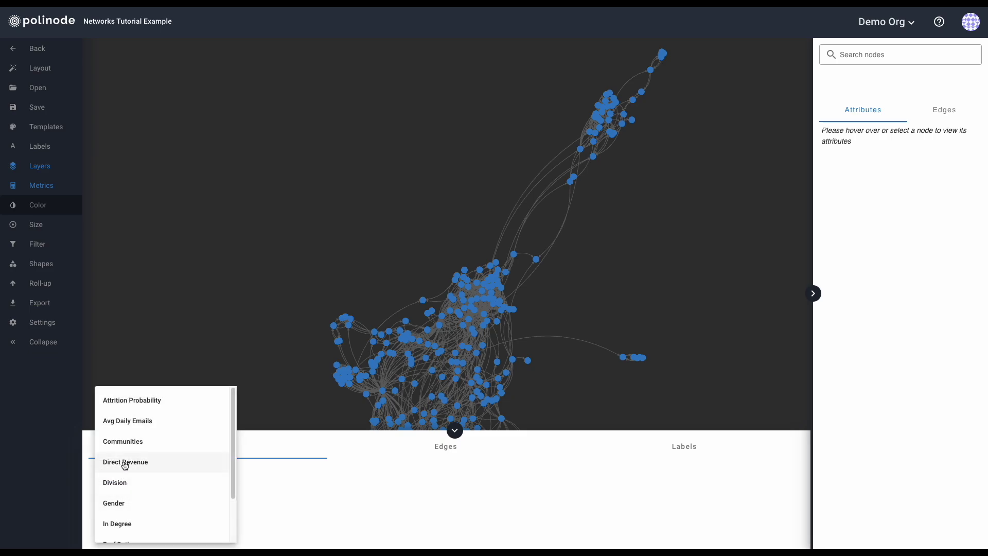
left_click(122, 445)
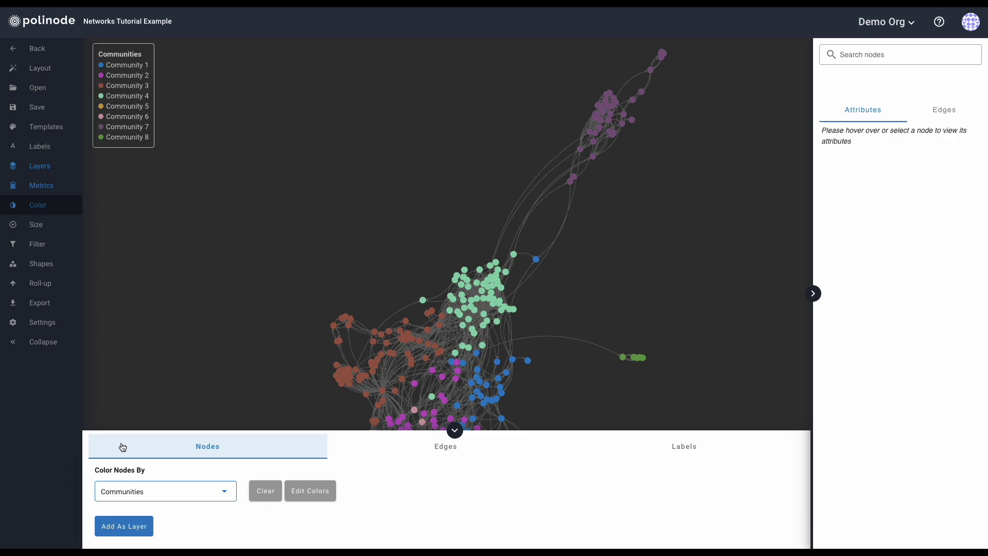
left_click(133, 525)
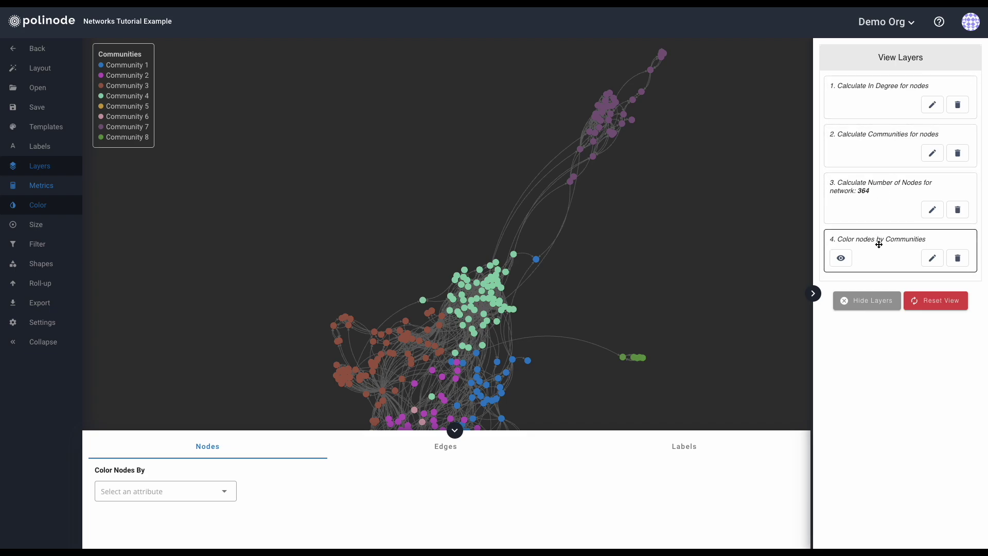
left_click(438, 447)
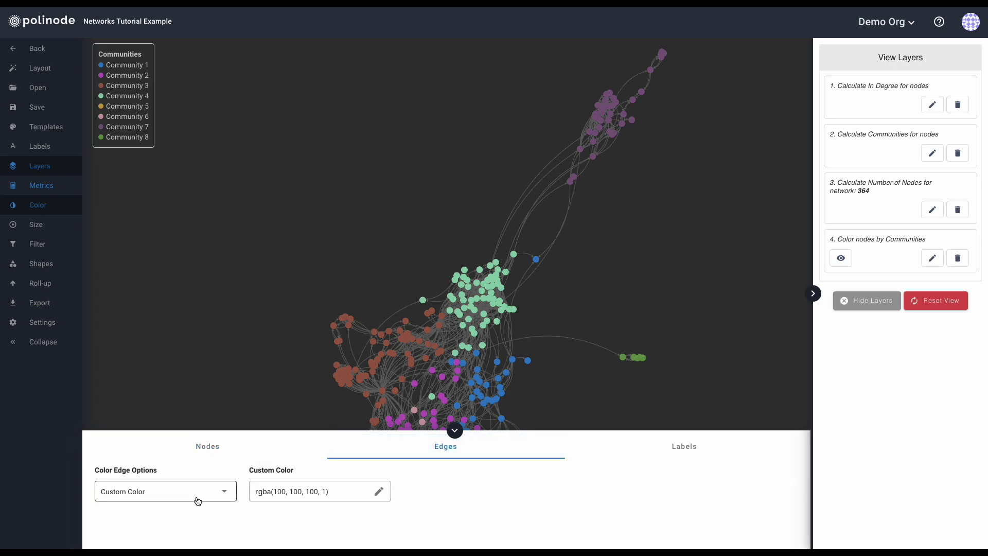
Preview edges coloured by source and by target node, then give them custom grey rgba(107, 105, 105, 1).
left_click(175, 501)
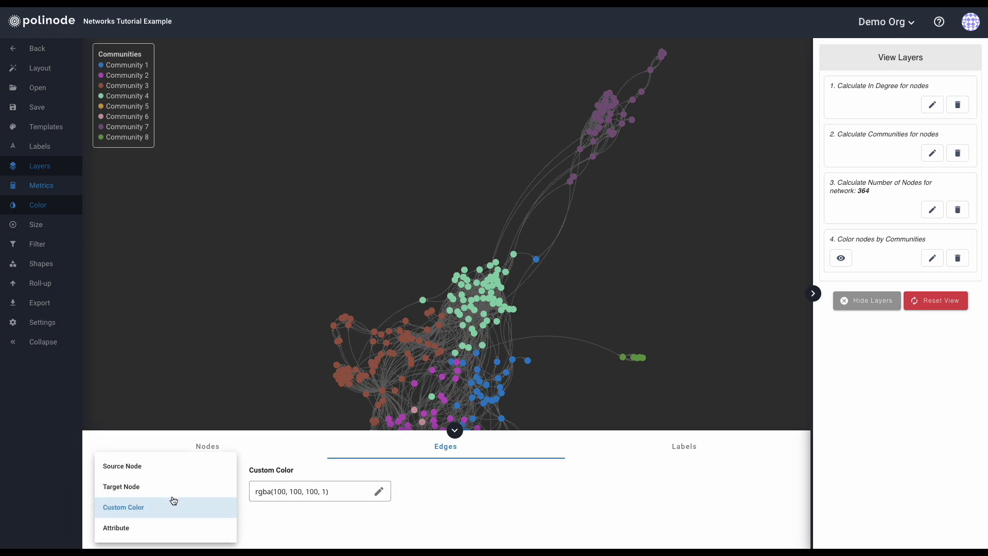
left_click(155, 467)
left_click(159, 497)
left_click(156, 489)
left_click(160, 495)
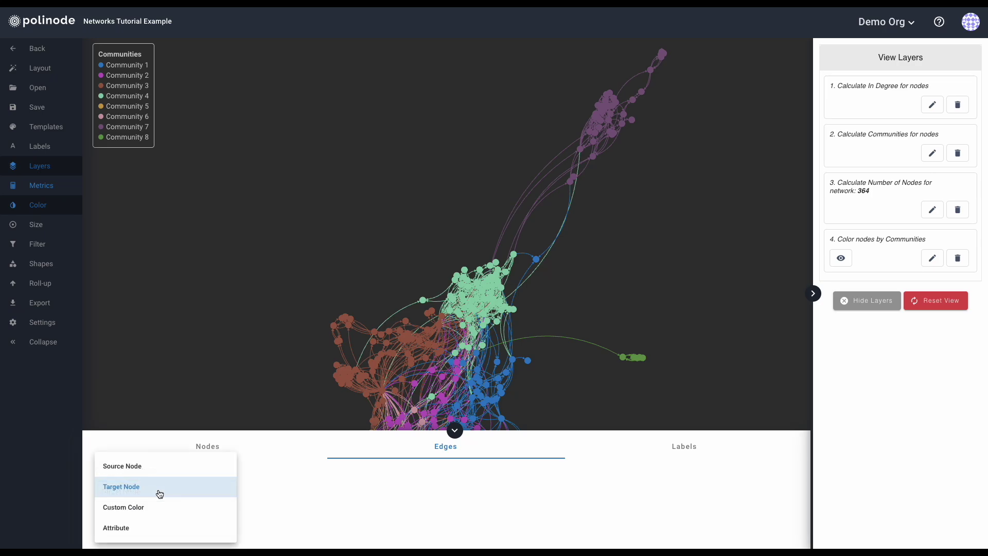
left_click(150, 507)
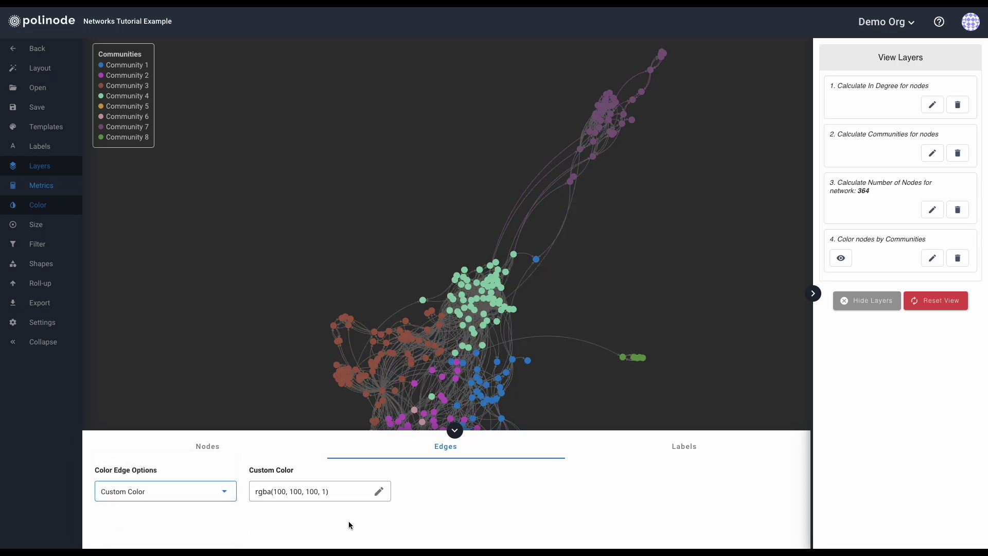
left_click(380, 493)
mouse_move(353, 379)
left_mouse_down()
mouse_move(487, 351)
mouse_move(345, 368)
left_mouse_up()
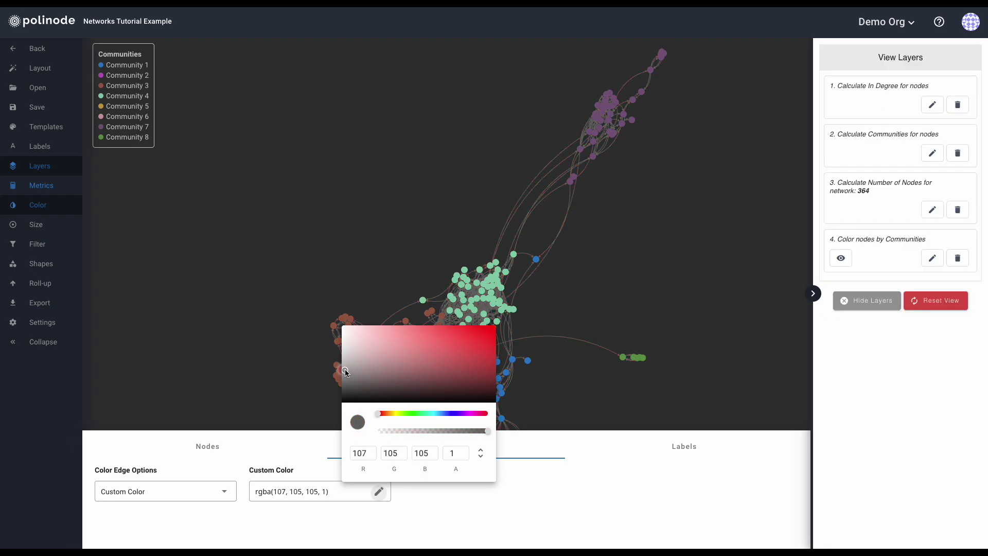
left_click(512, 520)
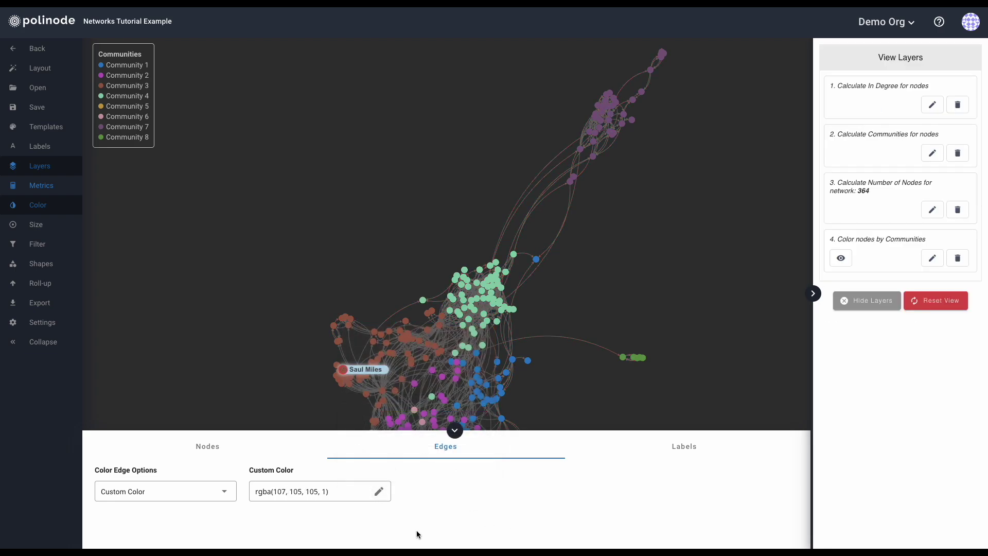
Preview edge colouring by the Ccs and Tos attributes, clearing each one afterwards.
left_click(187, 498)
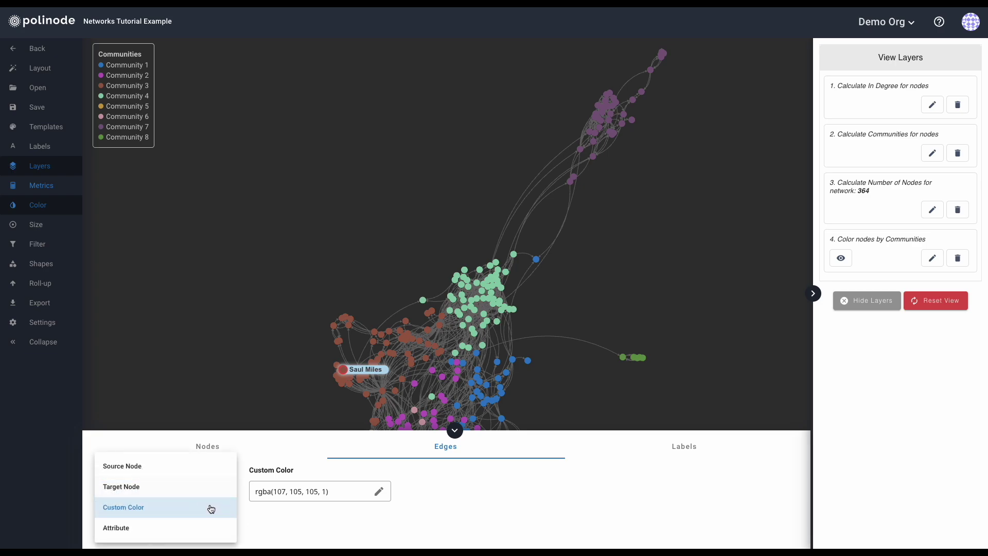
left_click(143, 528)
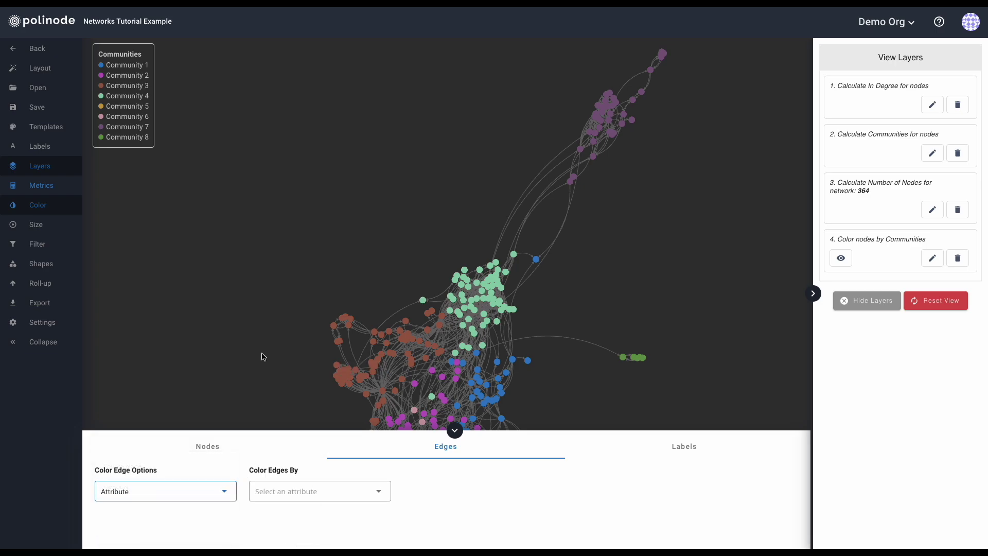
left_click(327, 494)
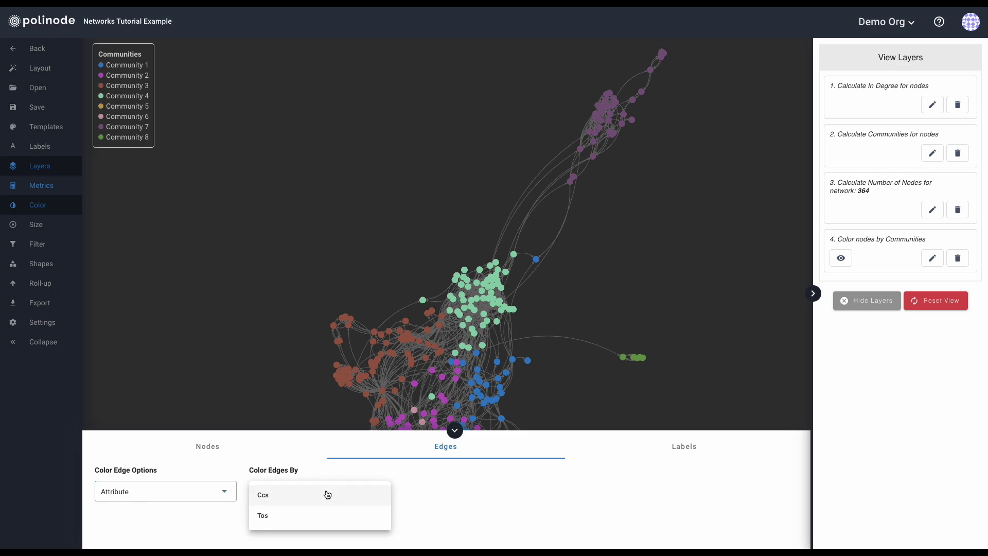
left_click(321, 495)
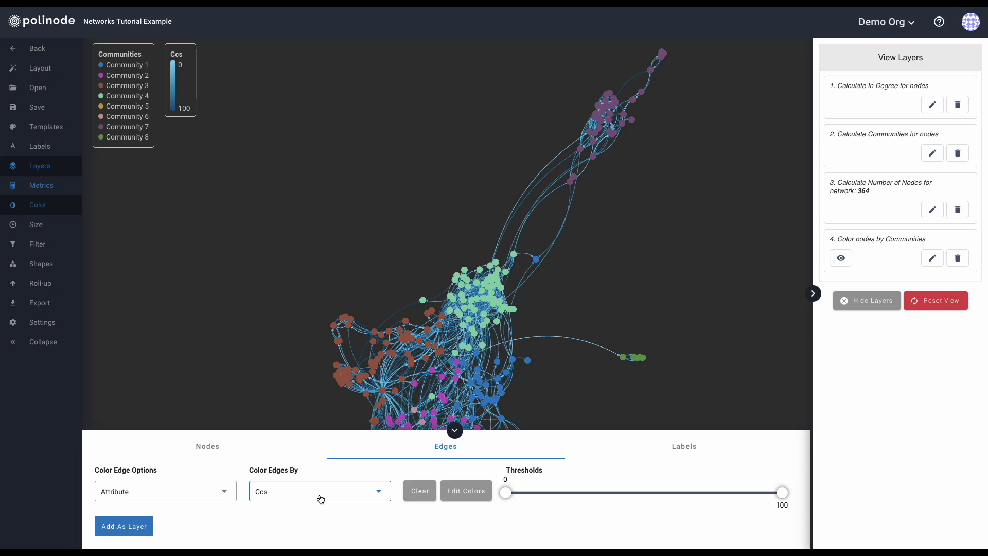
left_click(413, 492)
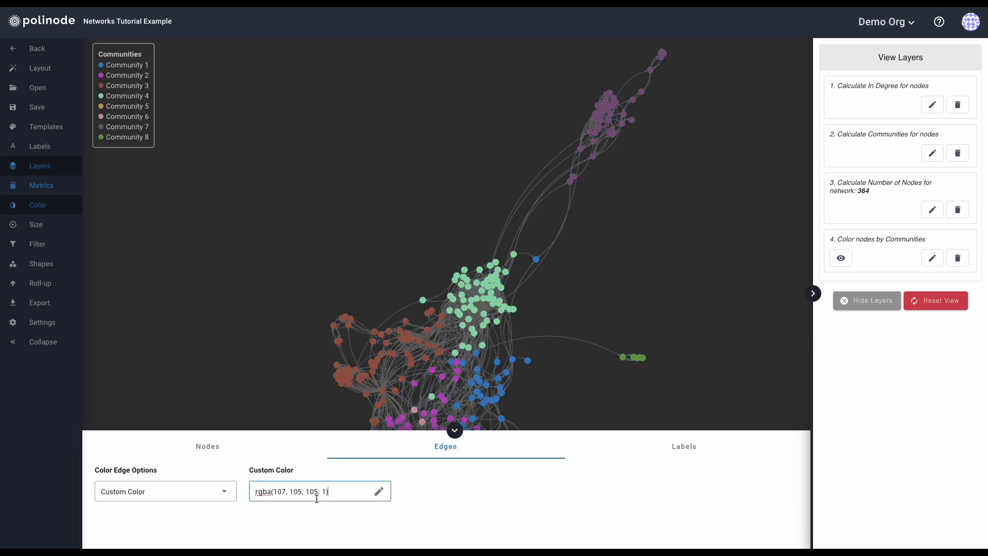
left_click(177, 496)
left_click(183, 532)
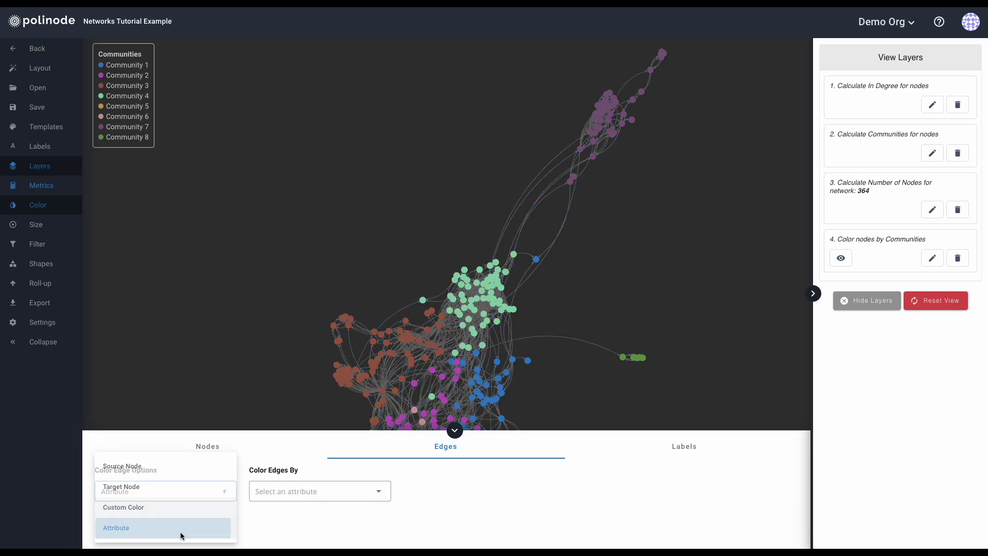
left_click(293, 492)
left_click(289, 517)
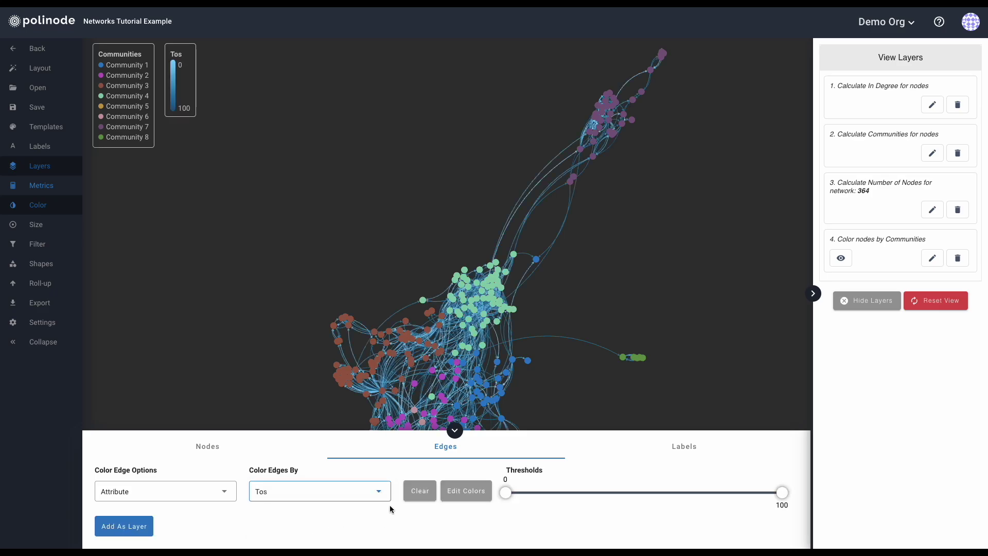
left_click(417, 493)
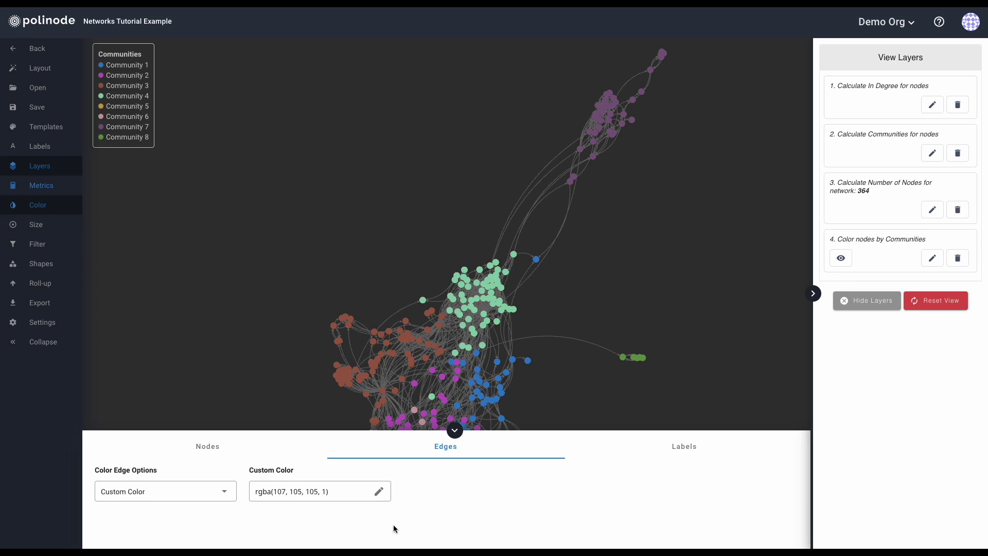
Keep Custom Color as the label colour option, then return to the node colouring options.
left_click(684, 452)
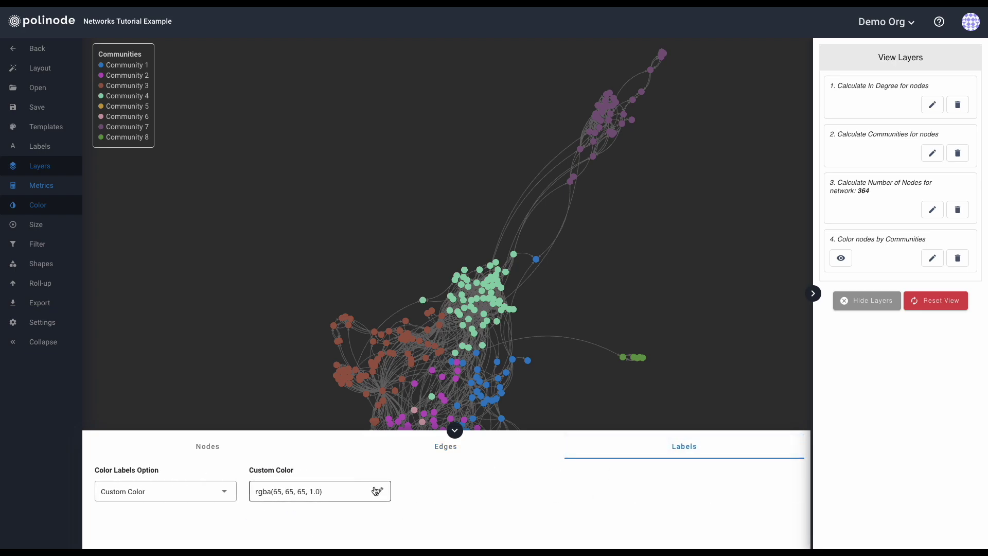
left_click(175, 495)
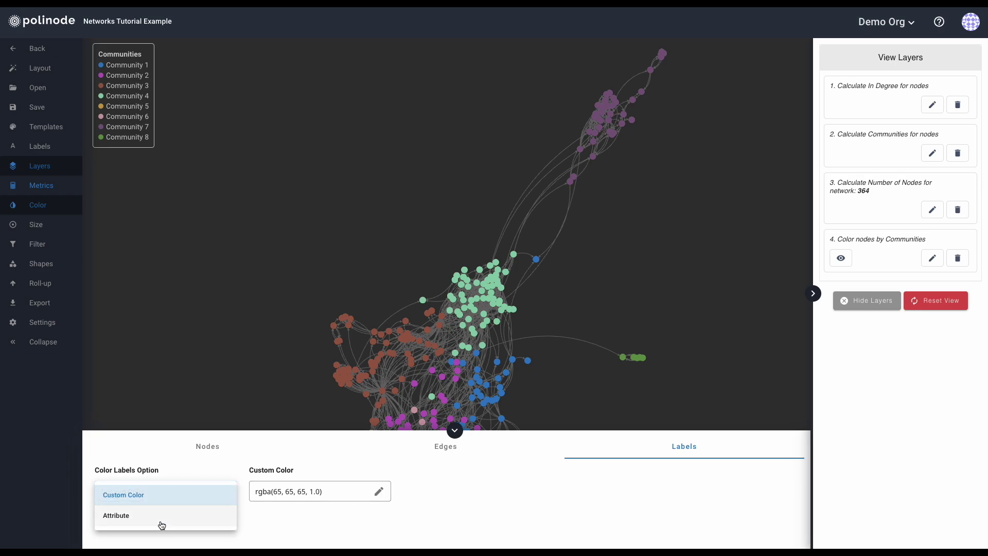
left_click(380, 533)
left_click(166, 455)
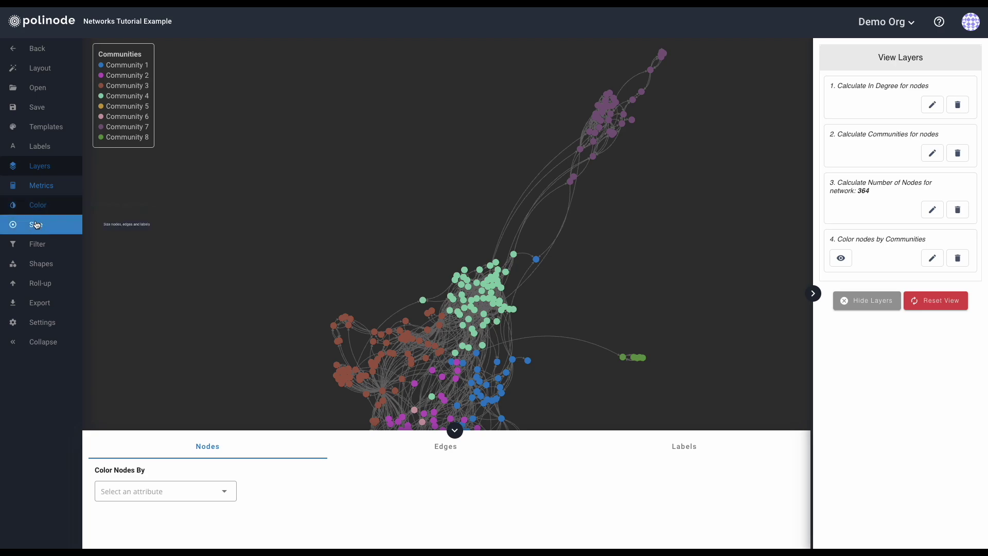
Size the nodes by In Degree, enlarging the maximum node size and slightly reducing the minimum.
left_click(37, 225)
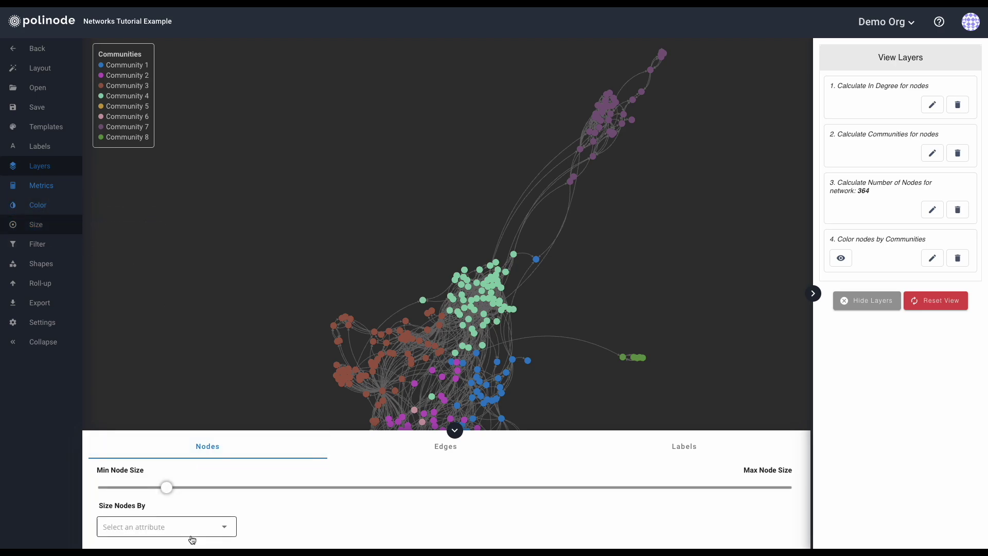
mouse_move(163, 490)
left_mouse_down()
mouse_move(246, 487)
mouse_move(130, 487)
mouse_move(159, 488)
mouse_move(150, 489)
left_mouse_up()
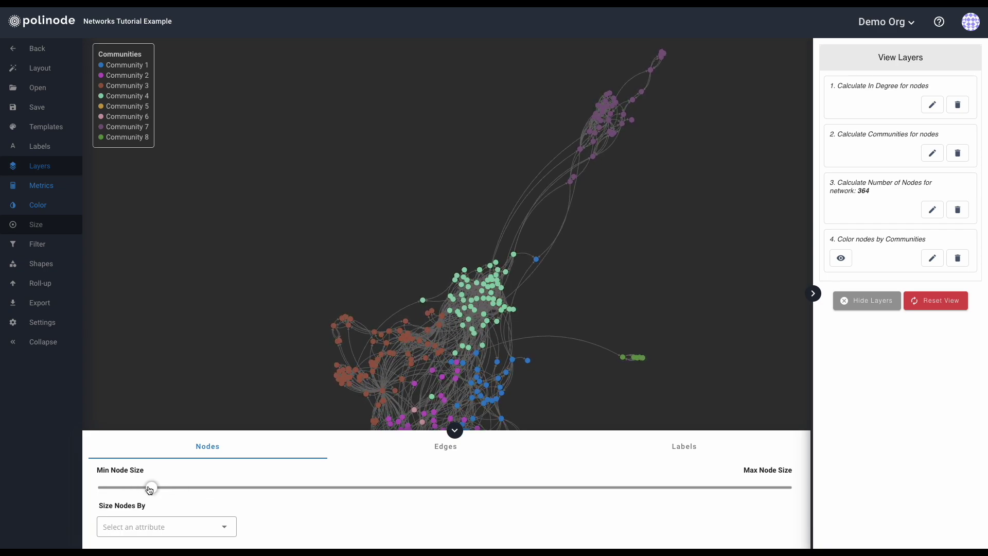
left_click(182, 527)
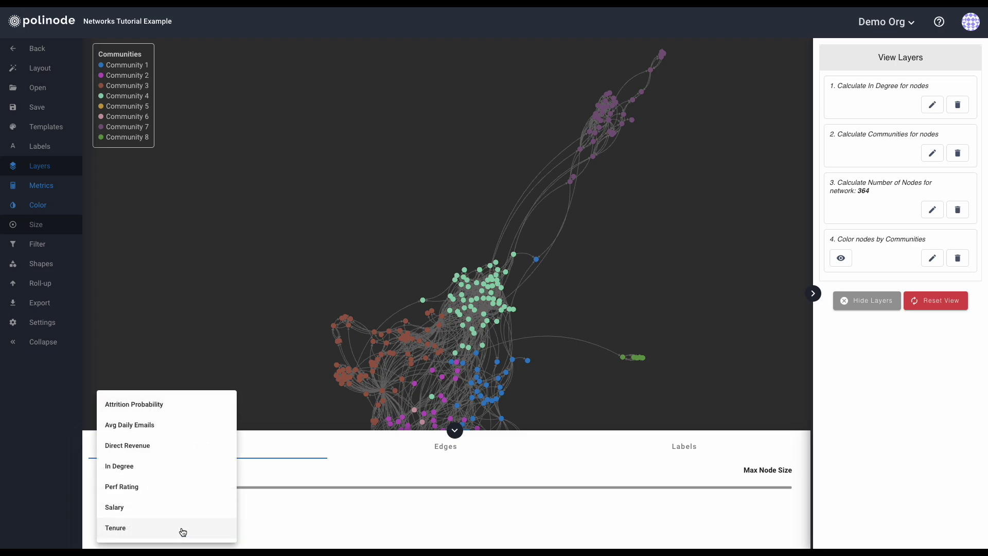
left_click(139, 471)
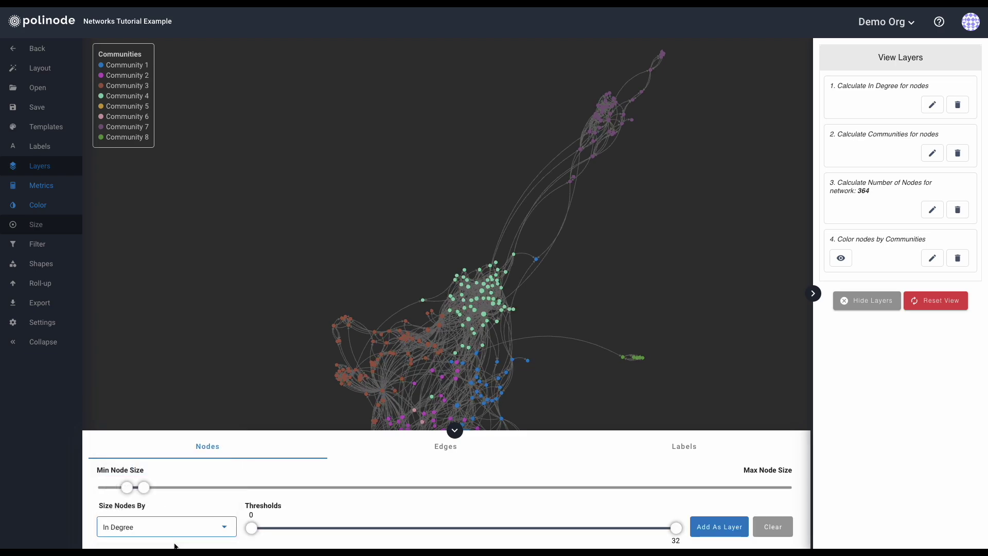
left_click_drag(145, 491, 230, 493)
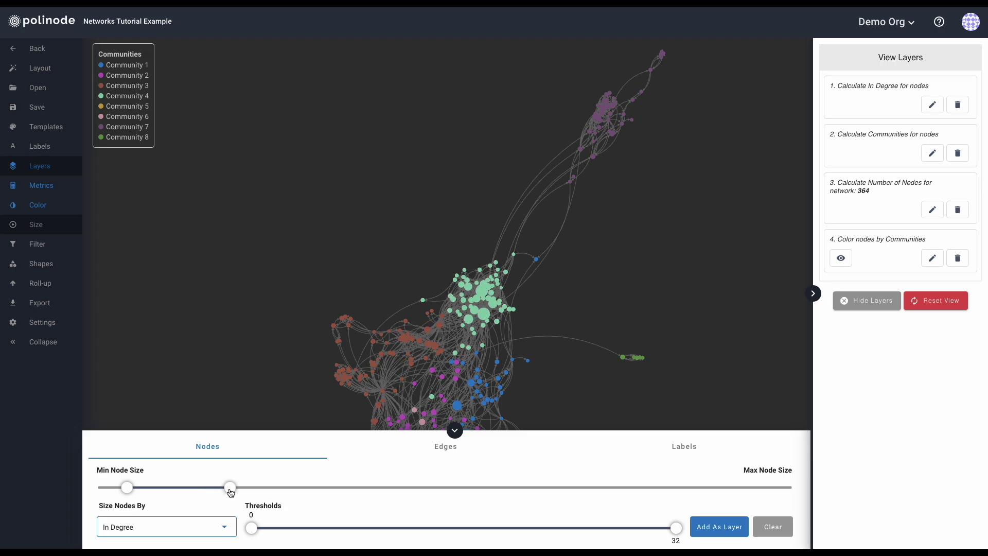
left_click_drag(129, 489, 121, 491)
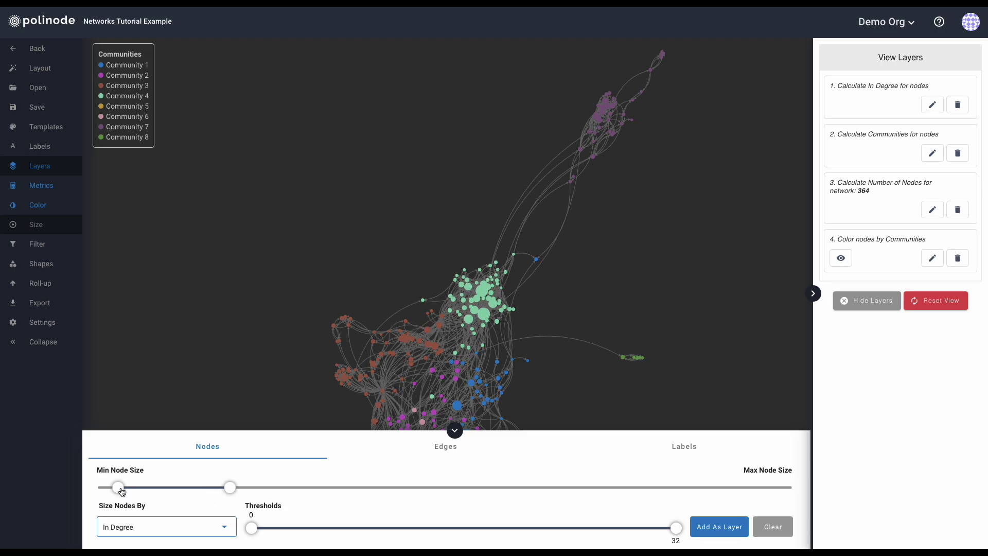
left_click_drag(232, 489, 276, 488)
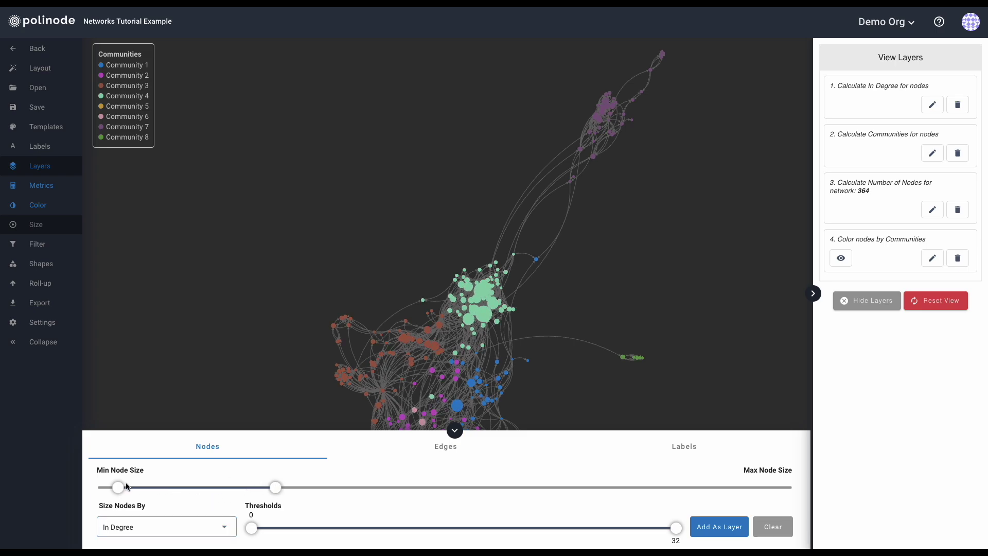
left_click_drag(121, 487, 118, 487)
Adjust the In Degree thresholds, trying an upper limit of 30 before restoring 32, and add as layer.
mouse_move(252, 535)
left_mouse_down()
mouse_move(501, 530)
mouse_move(254, 535)
left_mouse_up()
mouse_move(676, 528)
left_mouse_down()
mouse_move(392, 526)
mouse_move(673, 532)
left_mouse_up()
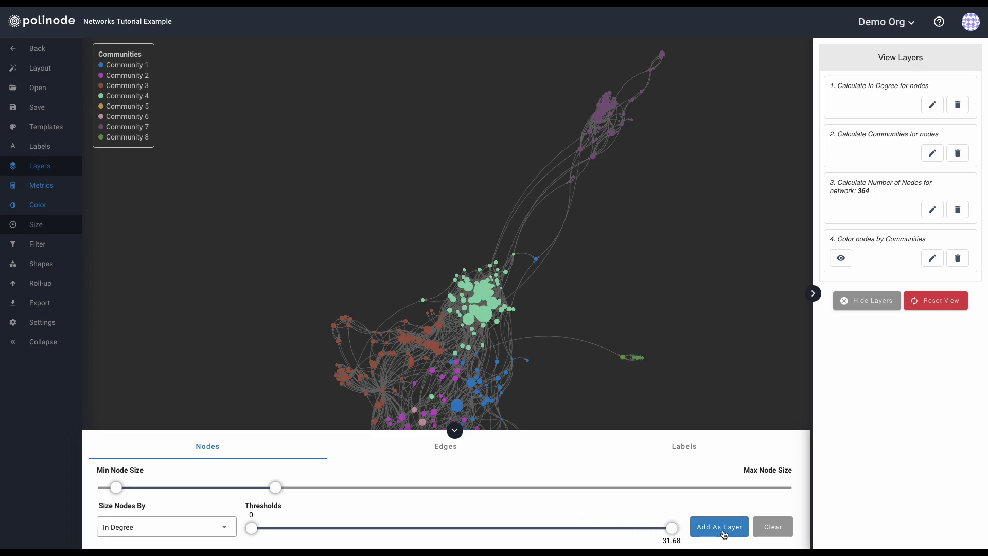
mouse_move(673, 543)
left_click(672, 542)
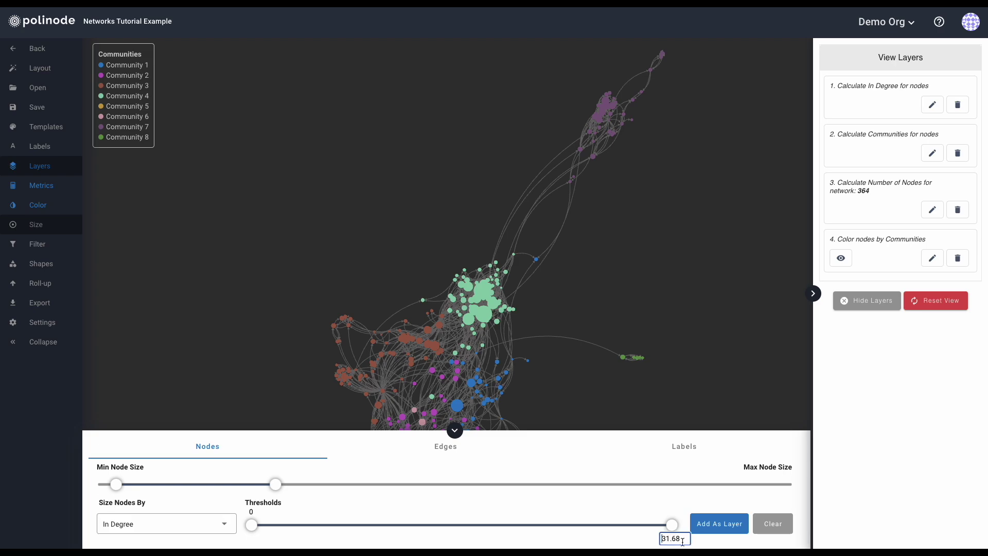
type("30")
key("Return")
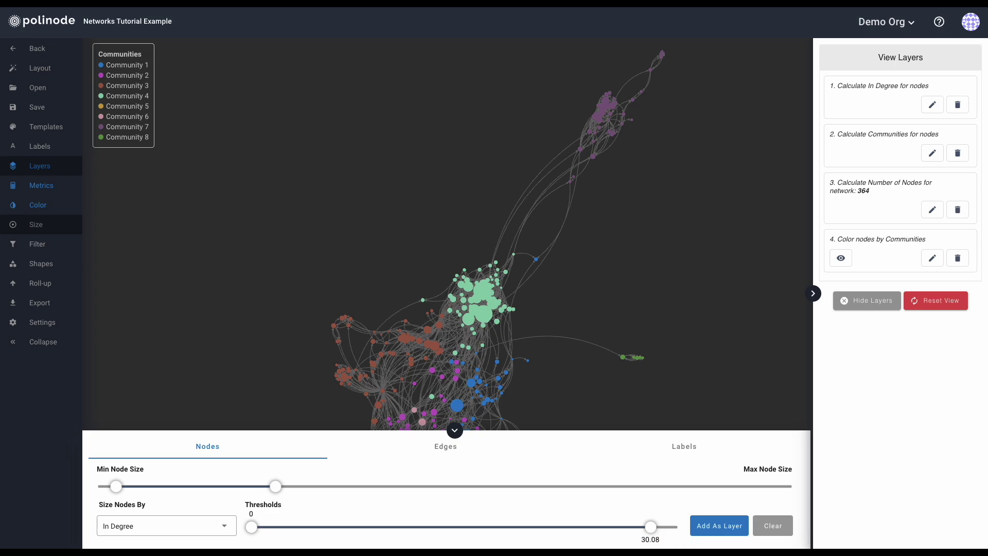
left_click_drag(651, 526, 678, 527)
left_click(712, 530)
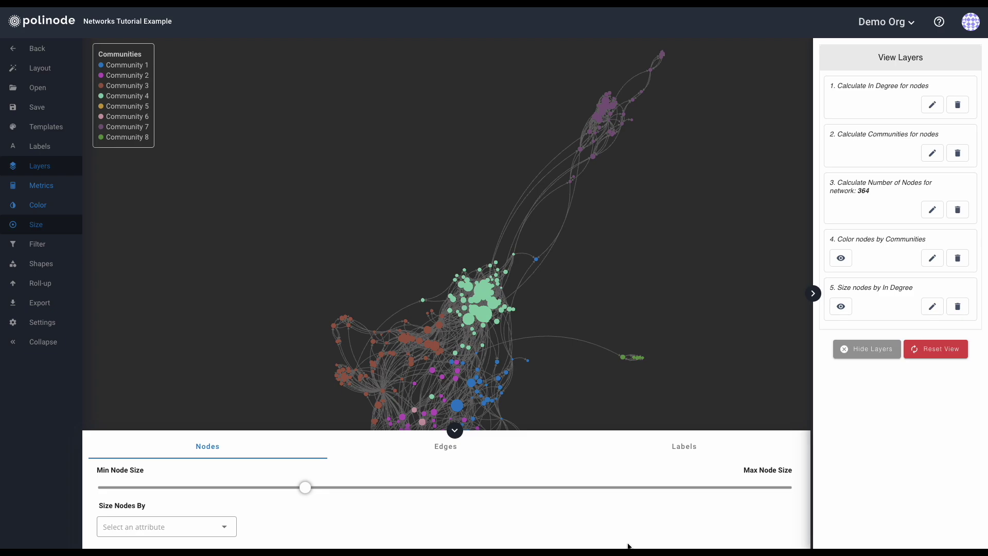
Make the edges thicker in the edge sizing options.
left_click(445, 446)
left_click(178, 532)
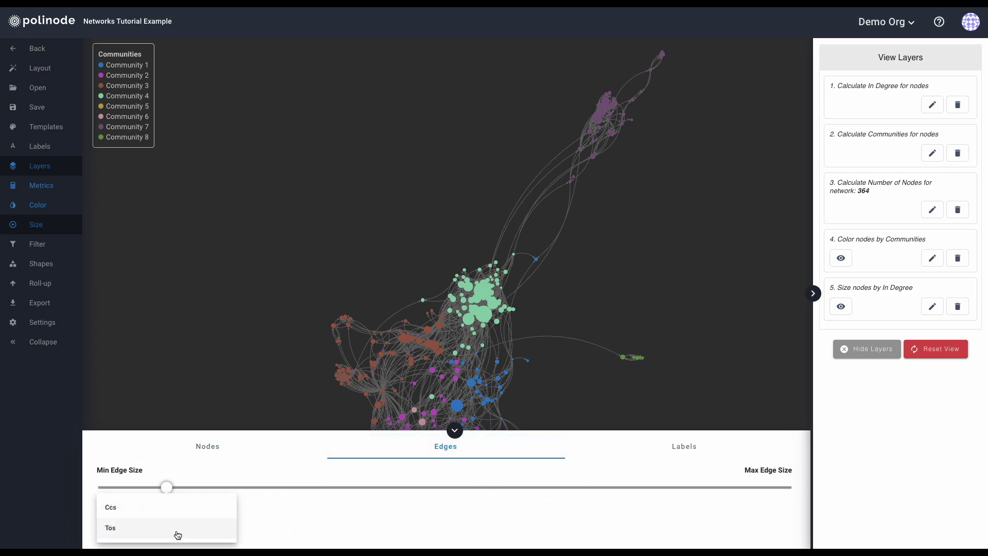
left_click(288, 518)
mouse_move(166, 487)
left_mouse_down()
mouse_move(282, 488)
mouse_move(147, 490)
left_mouse_up()
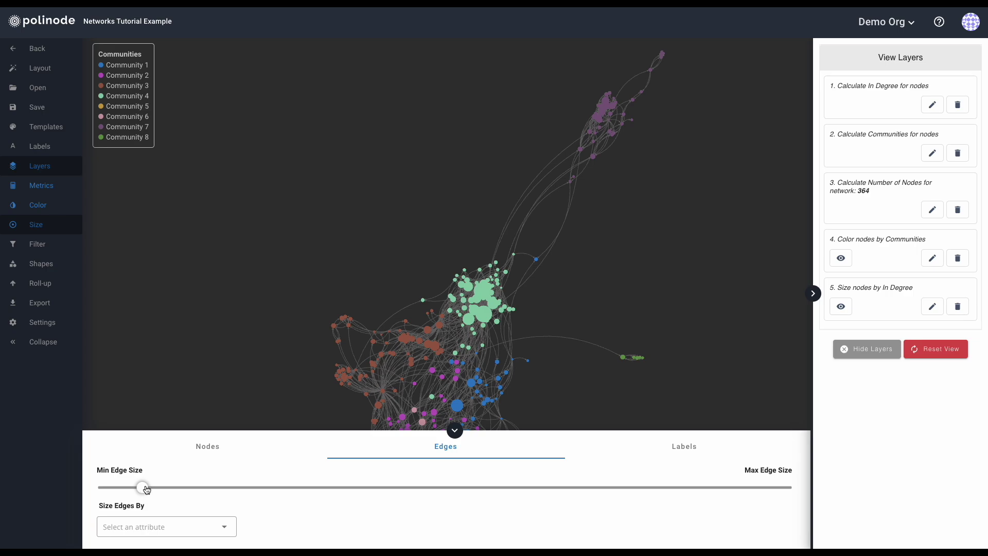
Try sizing edges by Ccs with a wider range and lower threshold 17, then clear it.
left_click(177, 526)
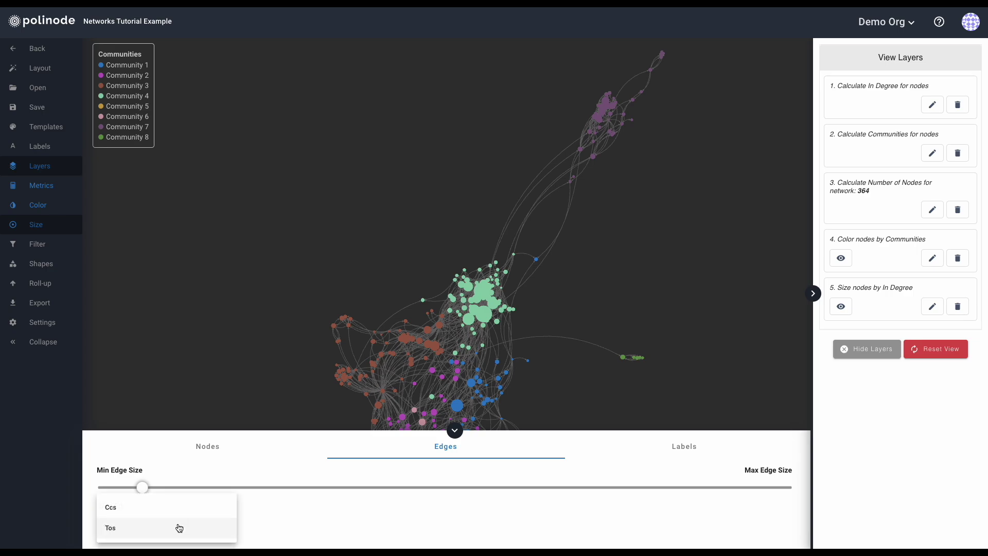
left_click(148, 511)
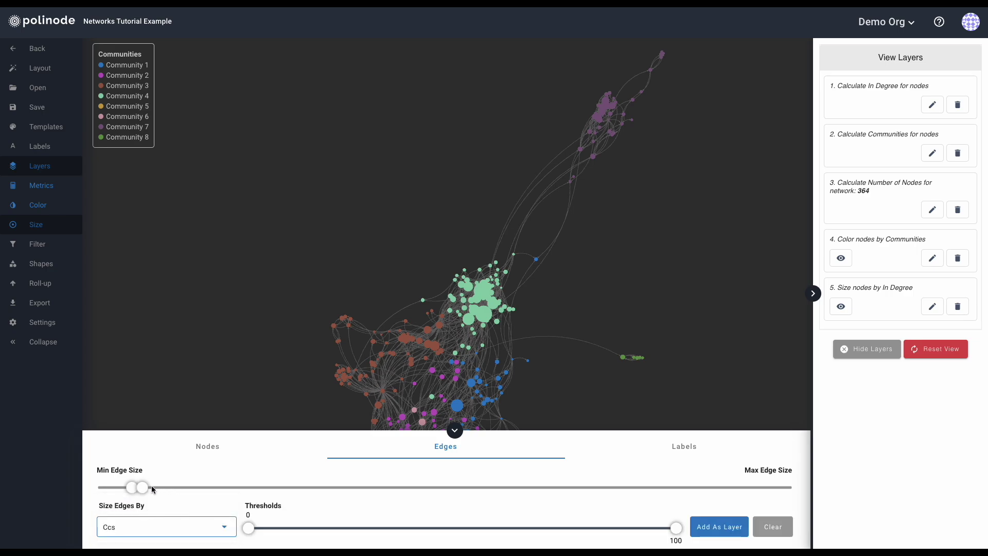
left_click_drag(142, 487, 234, 488)
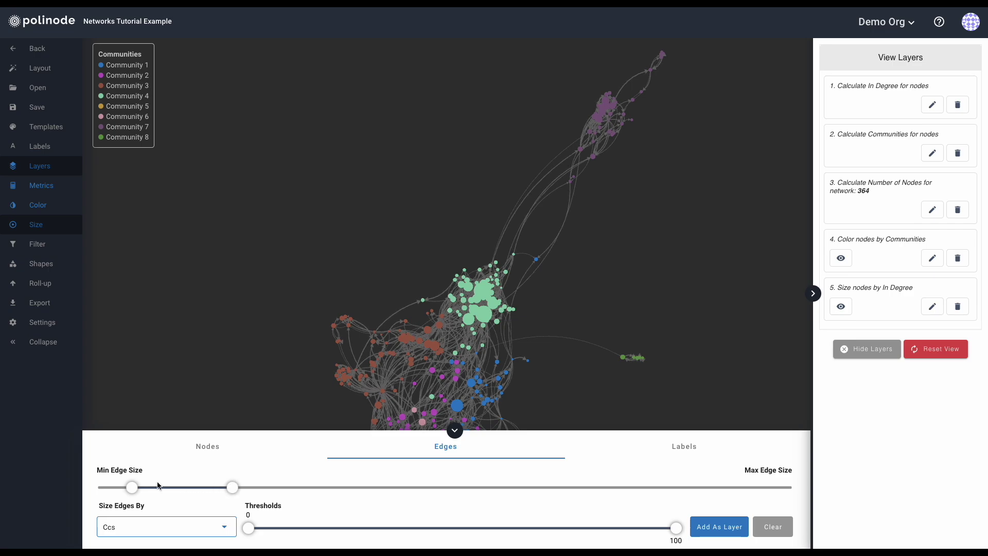
left_click_drag(132, 488, 116, 492)
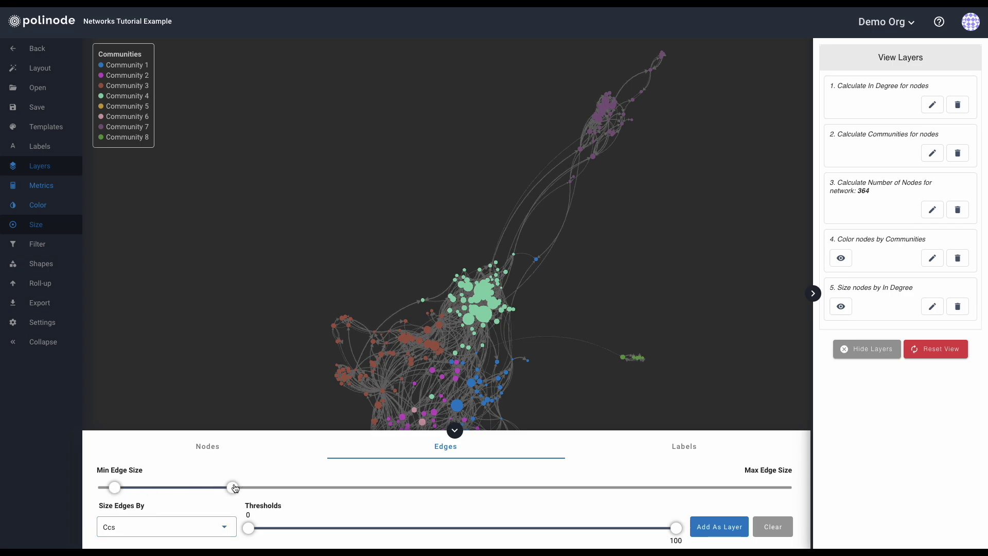
mouse_move(249, 527)
left_mouse_down()
mouse_move(652, 529)
mouse_move(246, 531)
left_mouse_up()
left_click(772, 527)
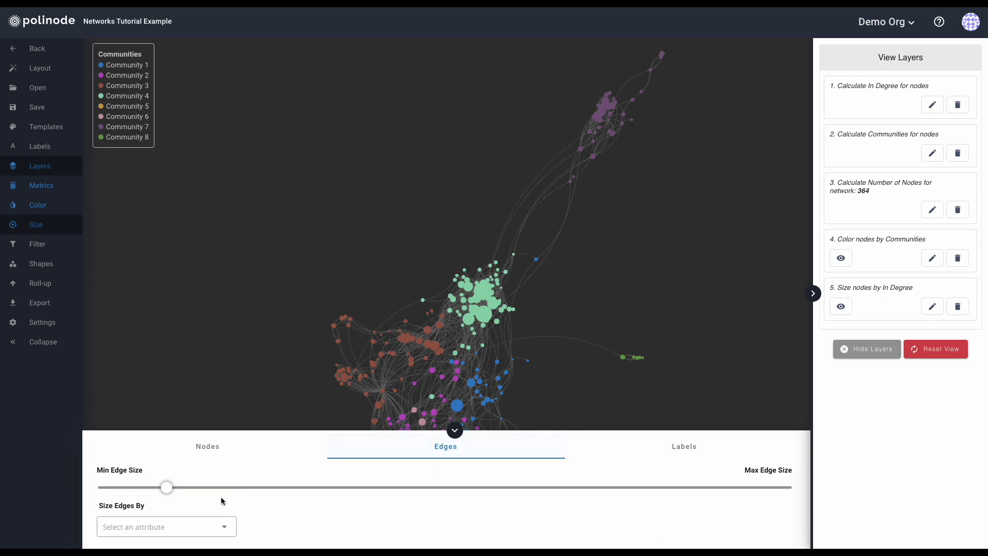
mouse_move(166, 487)
left_mouse_down()
mouse_move(194, 487)
mouse_move(167, 495)
left_mouse_up()
left_click(165, 449)
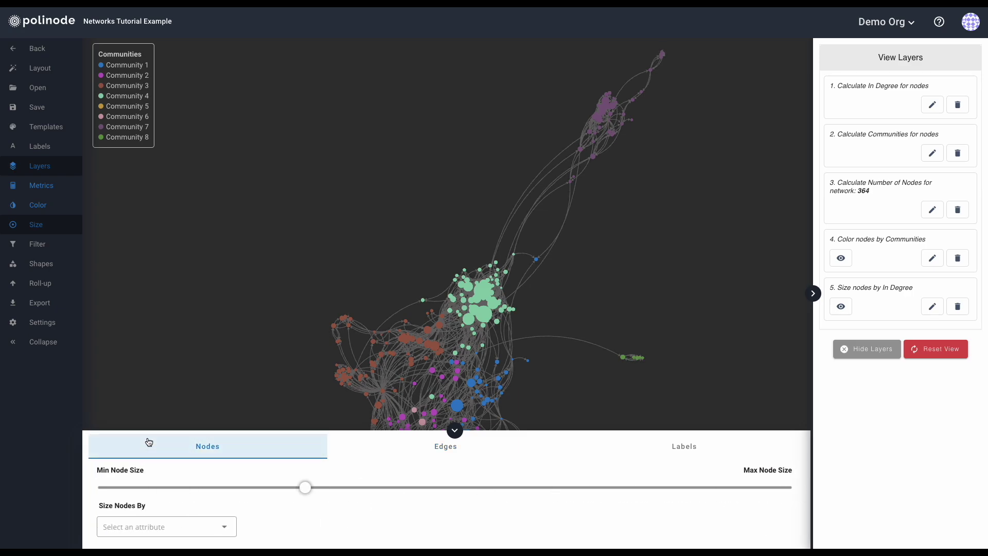
Filter nodes by Communities and bring up the list of community values.
left_click(30, 247)
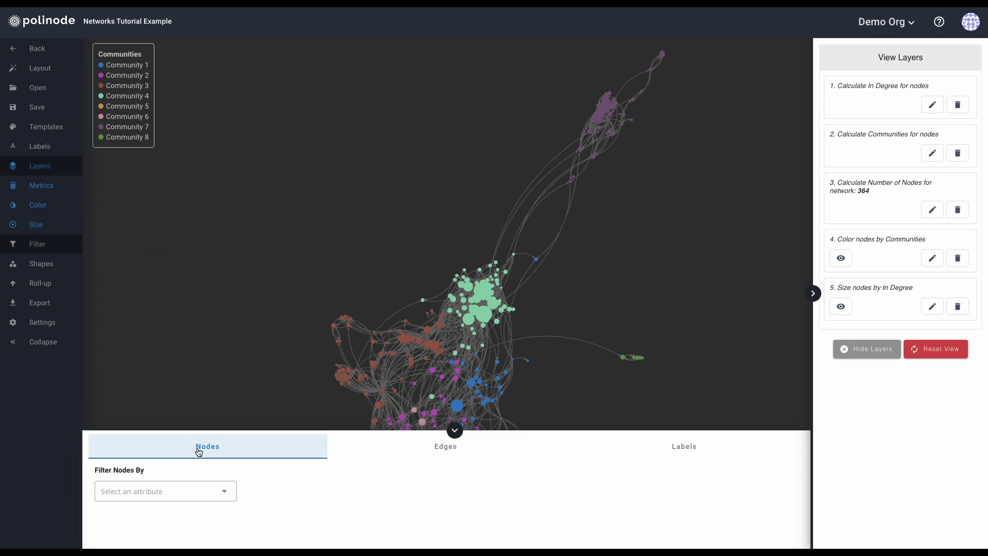
left_click(168, 495)
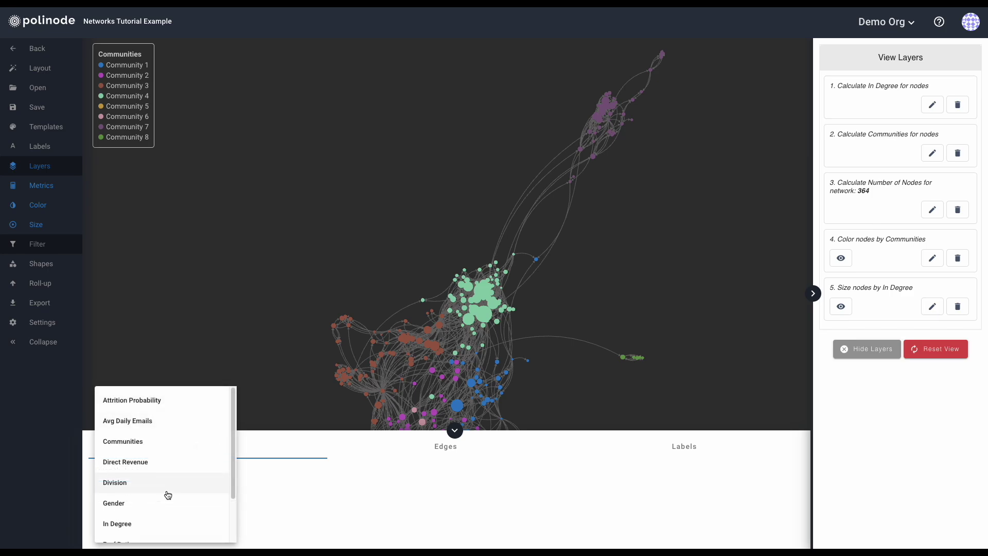
left_click(120, 444)
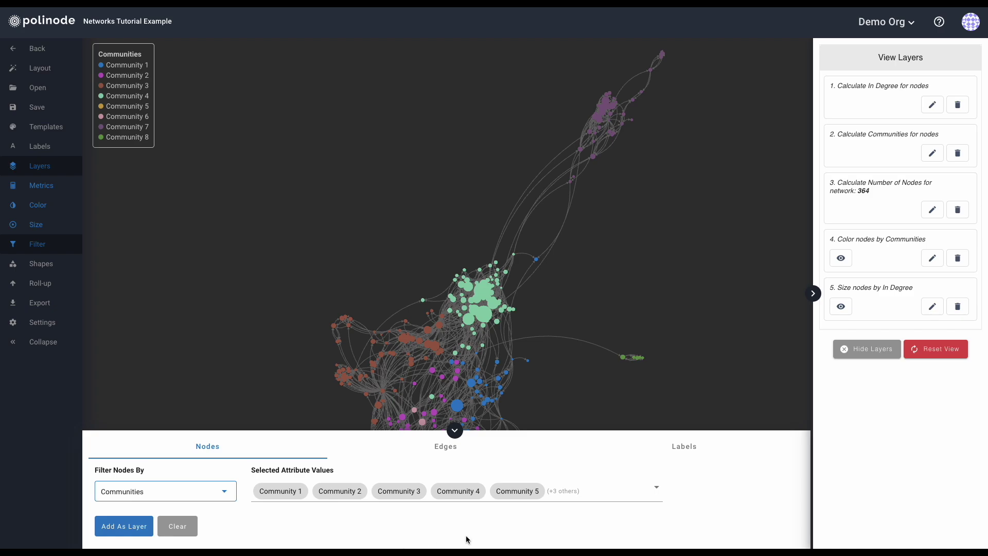
left_click(575, 494)
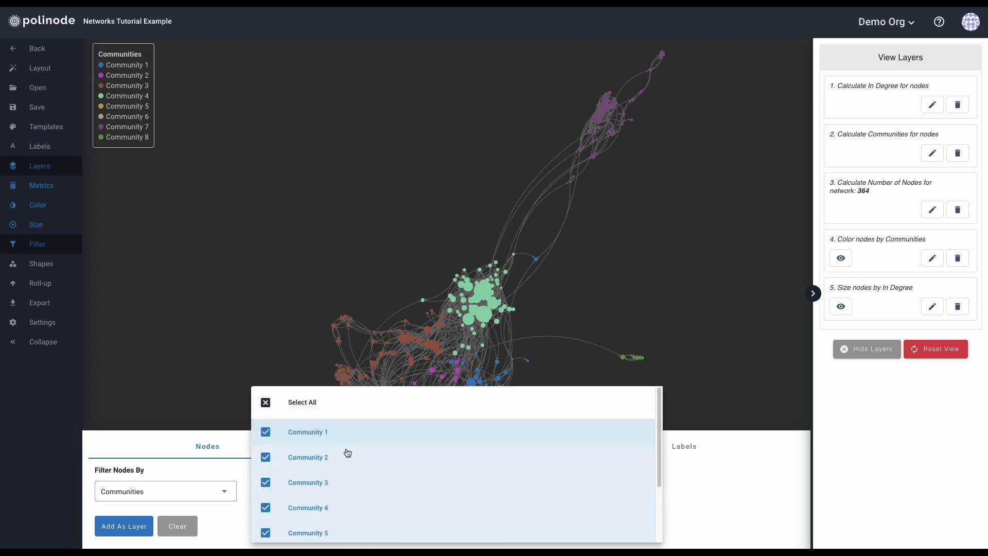
scroll(305, 461, "down", 1)
scroll(306, 461, "down", 2)
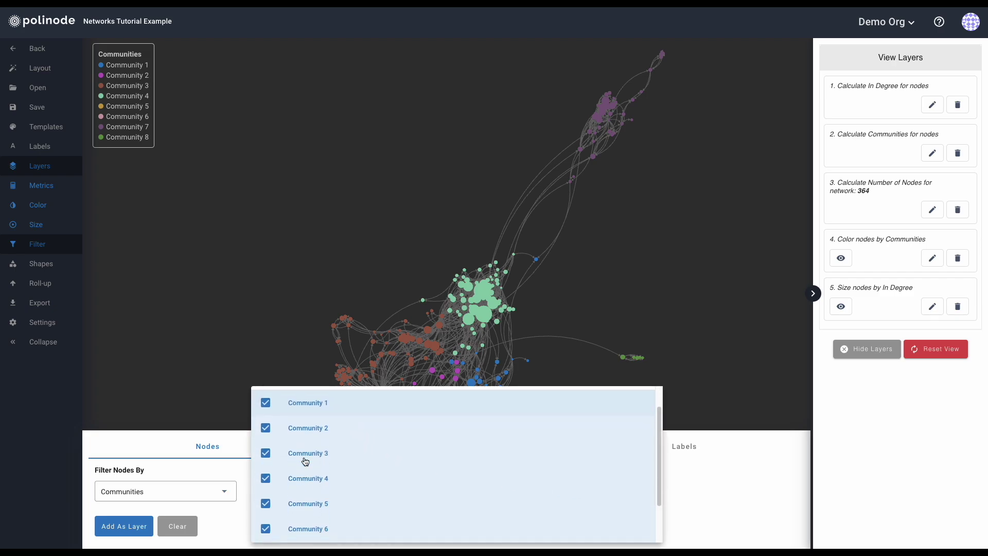
scroll(306, 462, "up", 2)
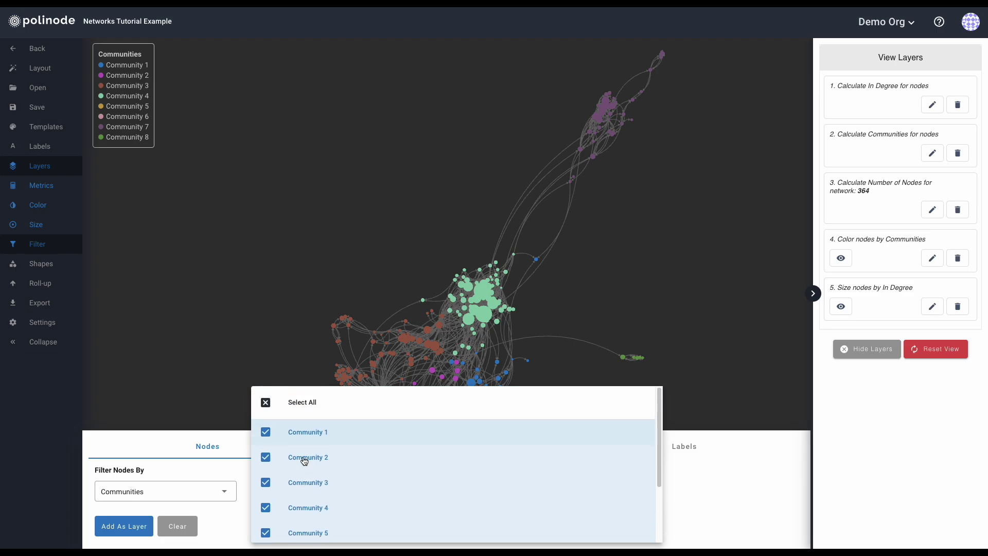
Hide and restore Communities 1 and 2, then all communities, and clear the filter.
left_click(267, 433)
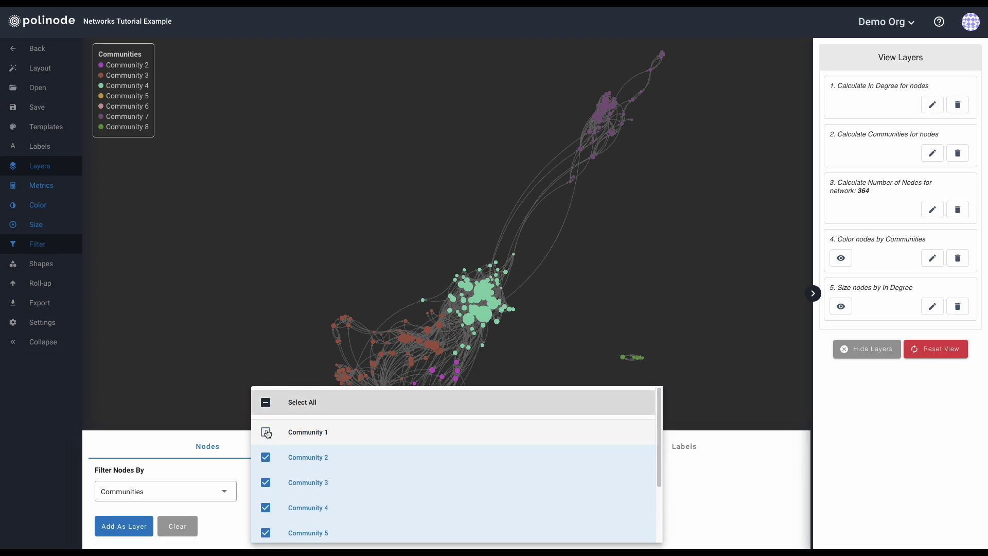
left_click(266, 459)
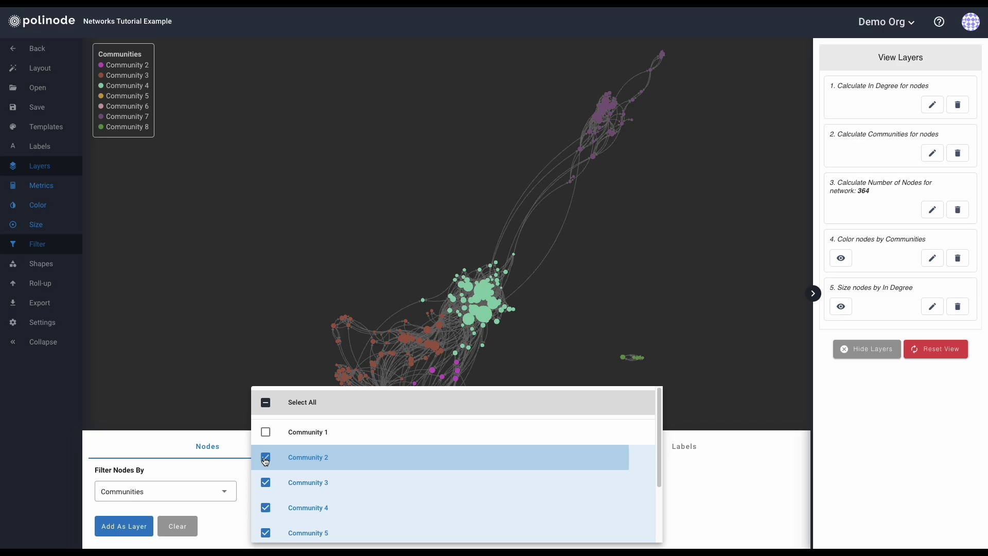
left_click(266, 459)
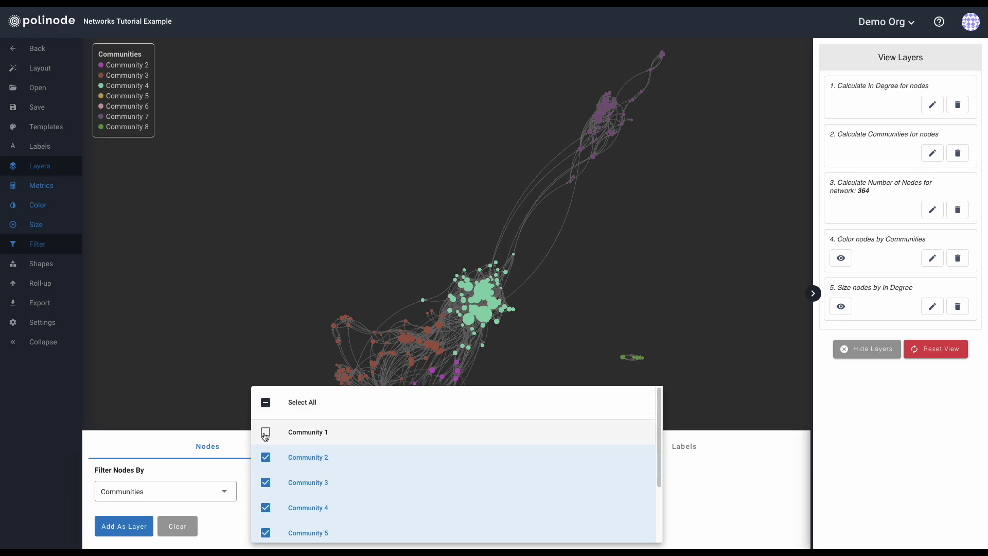
left_click(265, 433)
left_click(266, 403)
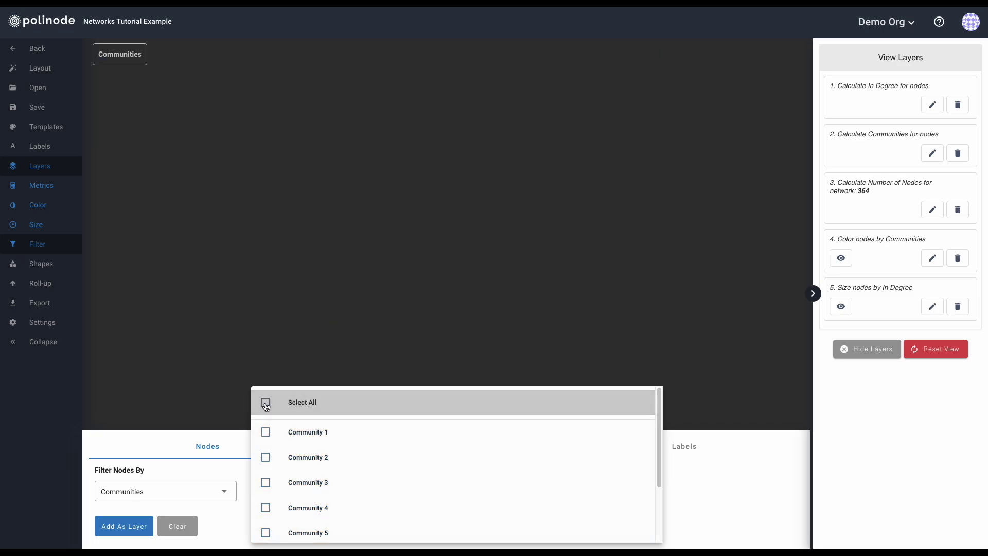
left_click(266, 403)
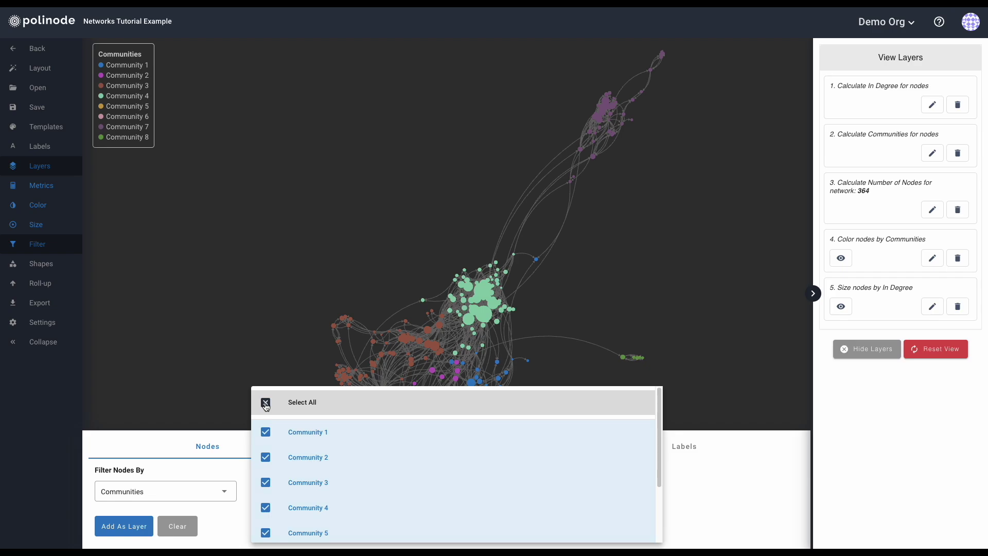
left_click(687, 498)
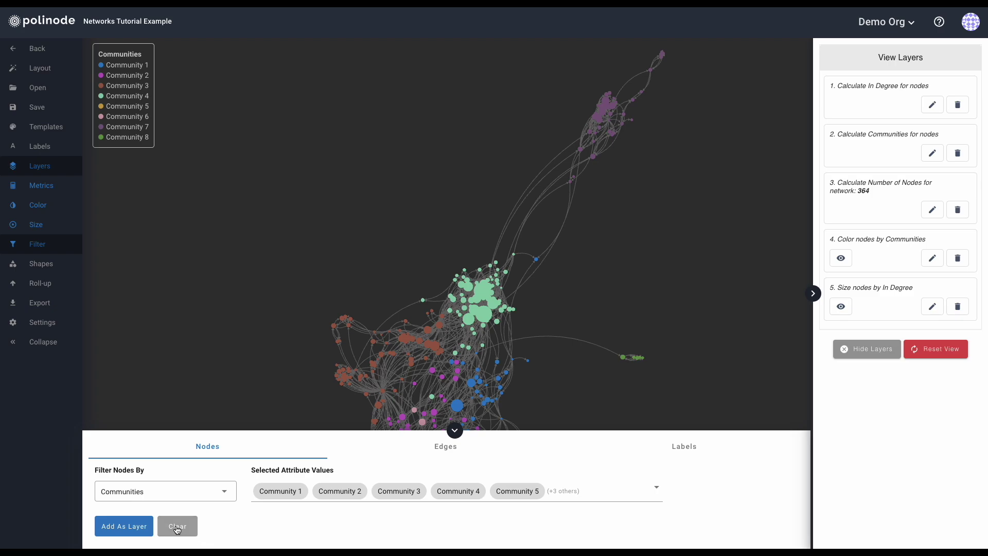
left_click(177, 527)
Try a Direct Revenue node filter, raising the minimum and lowering the maximum threshold, then remove it.
left_click(184, 494)
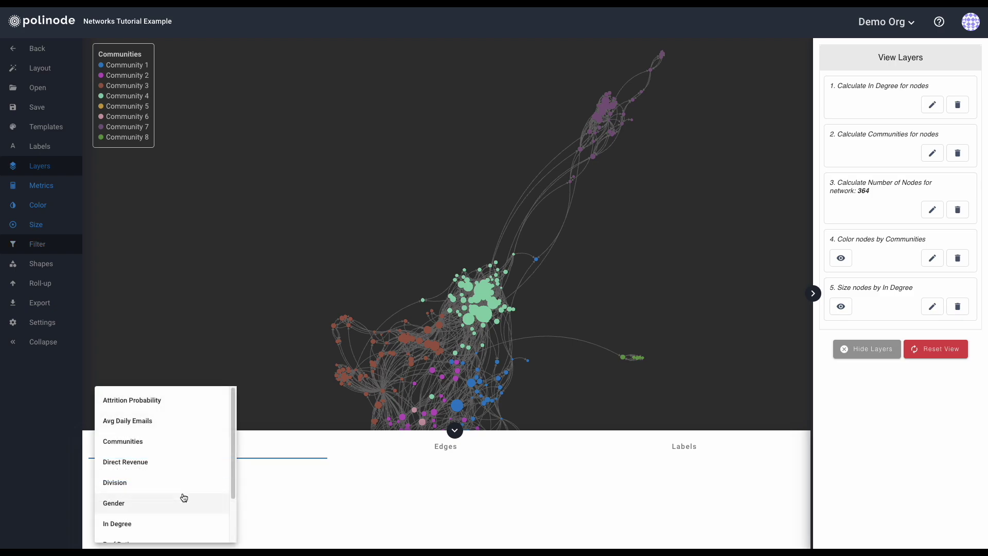
left_click(137, 463)
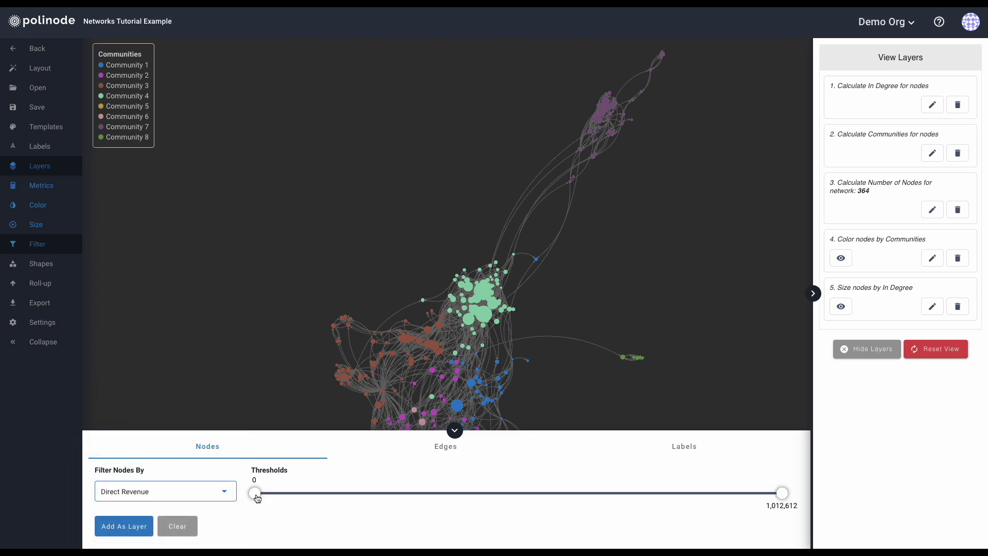
mouse_move(257, 498)
left_mouse_down()
mouse_move(623, 508)
mouse_move(249, 505)
left_mouse_up()
mouse_move(782, 493)
left_mouse_down()
mouse_move(289, 497)
mouse_move(784, 495)
left_mouse_up()
left_click(180, 527)
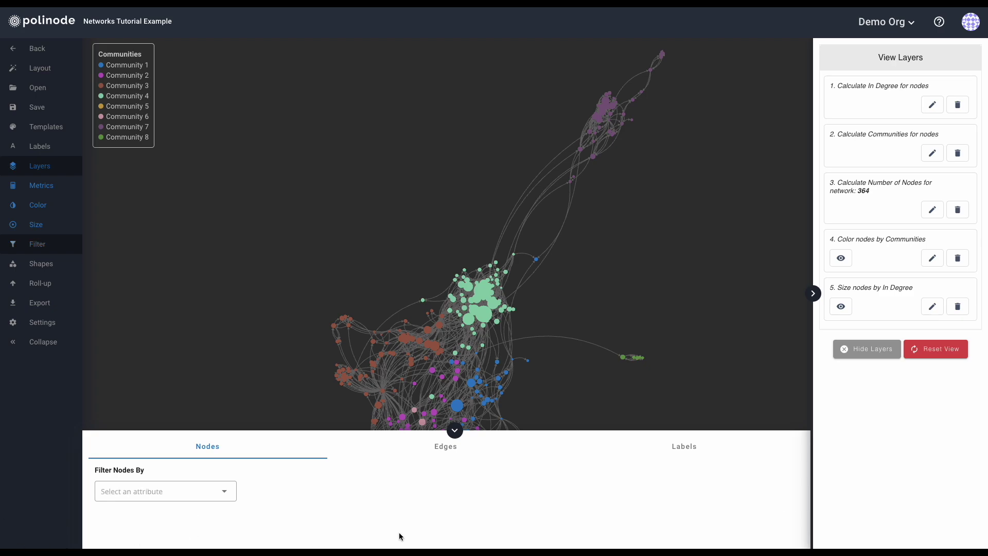
left_click(439, 444)
Try an edge filter hiding edges with Ccs below 69, then remove it.
left_click(182, 489)
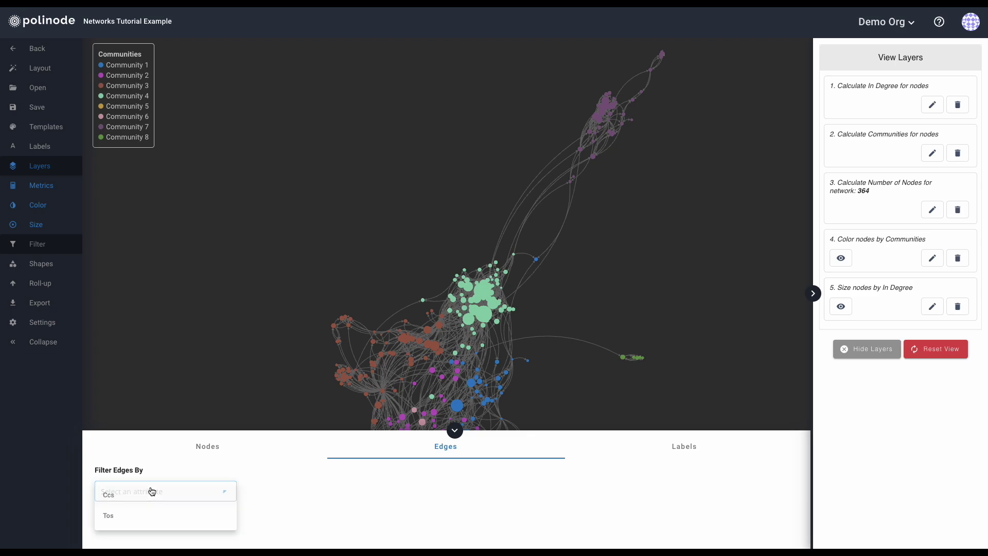
left_click(148, 492)
mouse_move(256, 493)
left_mouse_down()
mouse_move(667, 509)
mouse_move(247, 504)
left_mouse_up()
left_click(178, 525)
Glance at the label and node filters, then collapse the filter panel to enlarge the network.
left_click(684, 455)
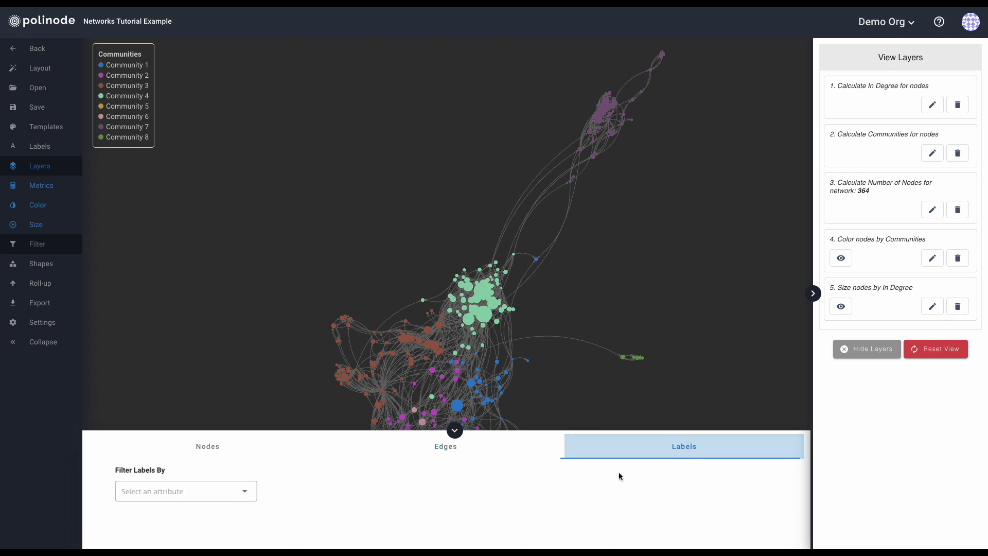
left_click(206, 446)
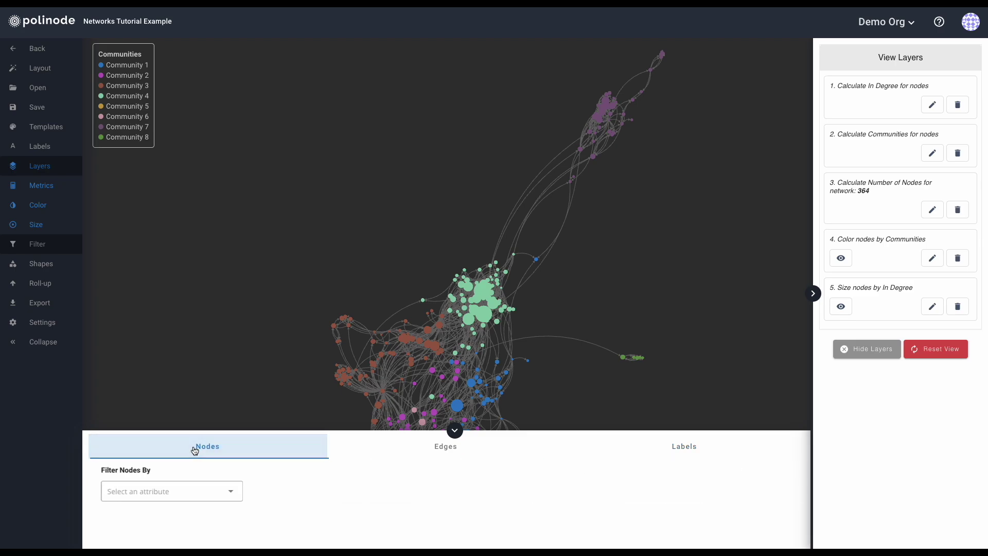
left_click(455, 431)
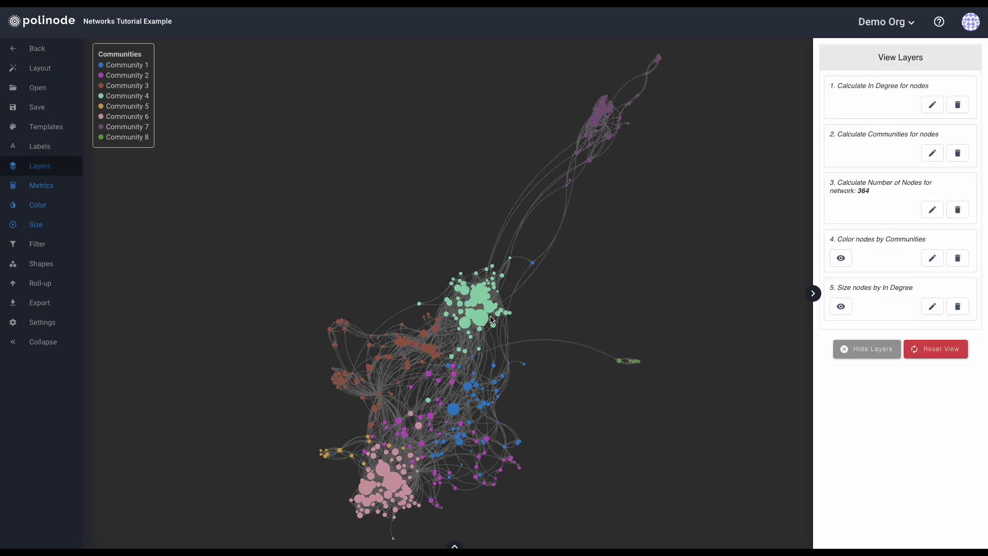
mouse_move(473, 317)
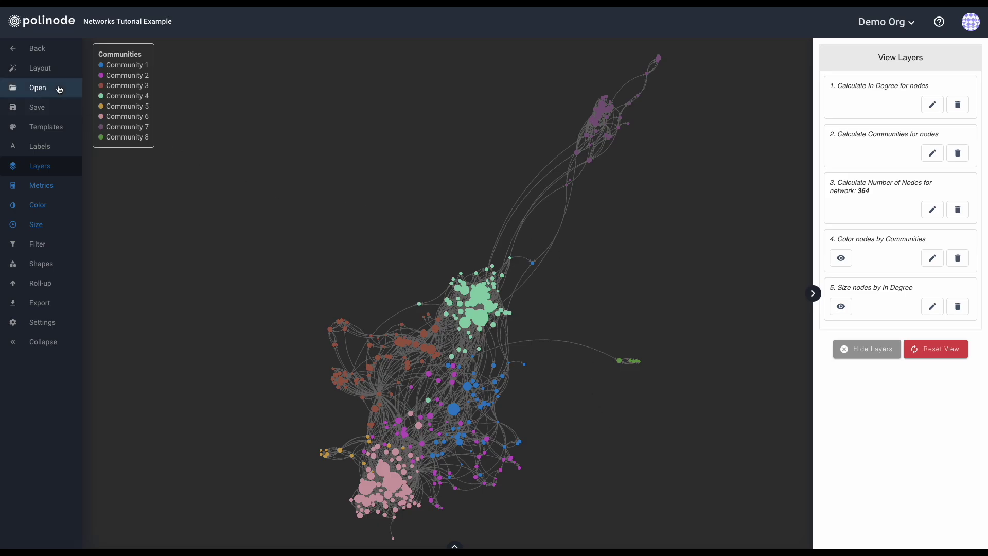
Enable Prevent Overlap in the Force Directed layout and review its duration, gravity, repulsion, edge weight and slow-down values.
left_click(31, 74)
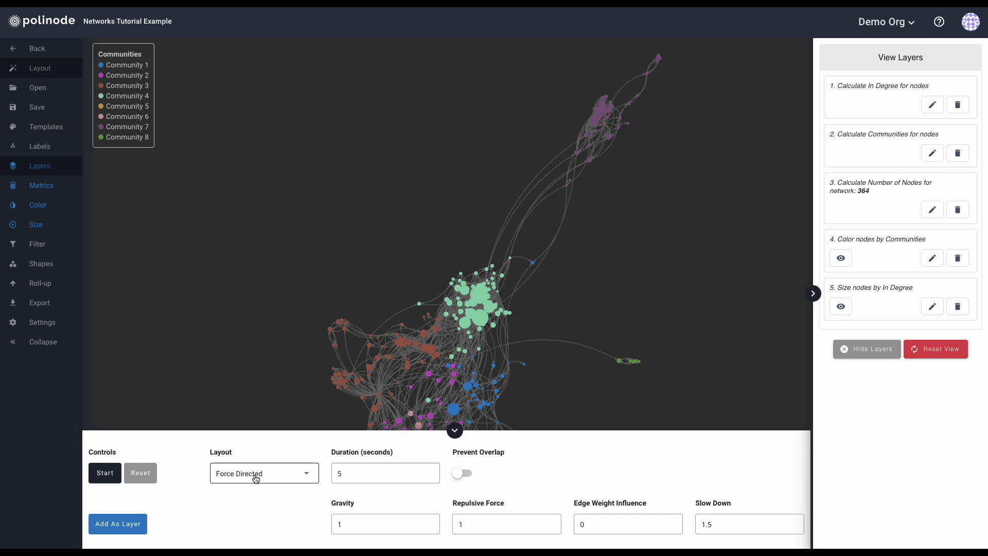
left_click(460, 473)
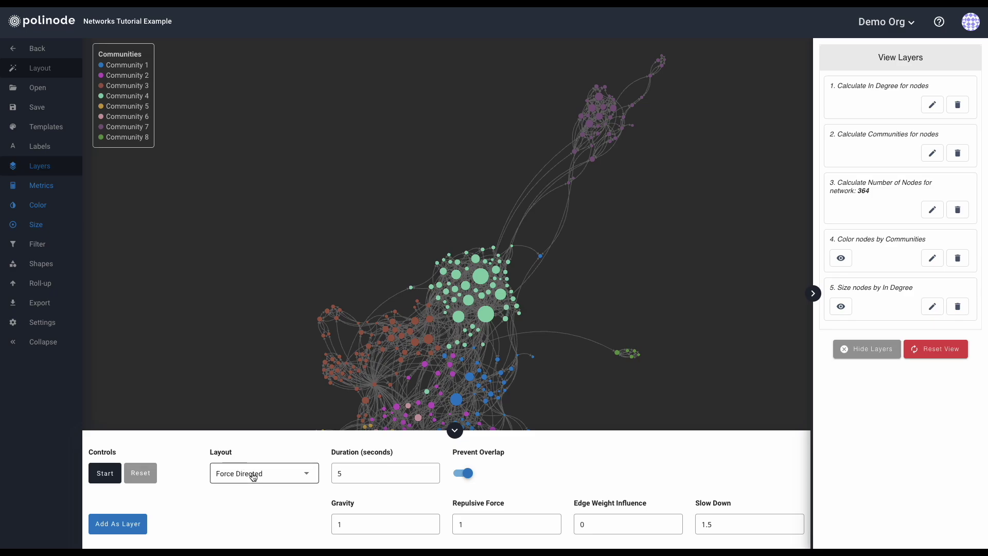
left_click(364, 472)
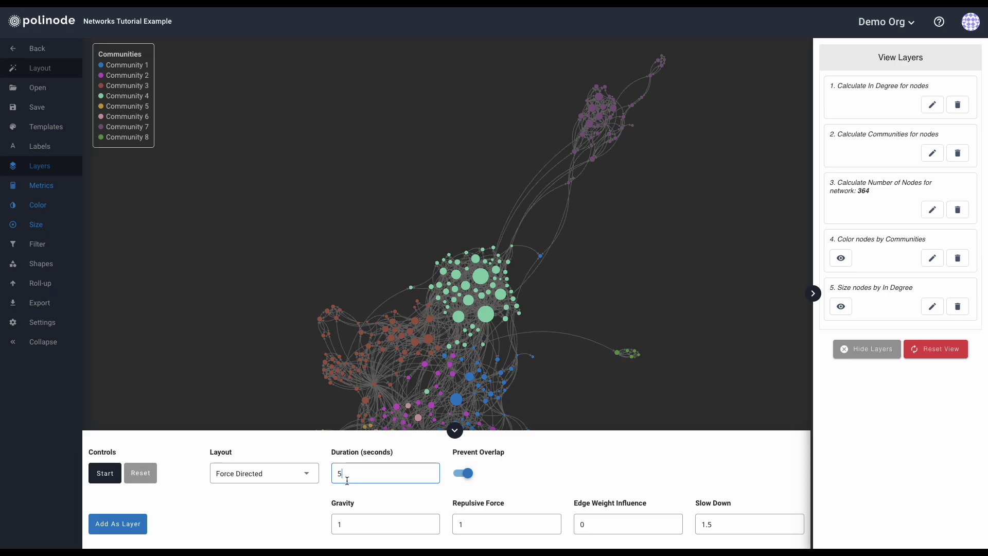
left_click(350, 523)
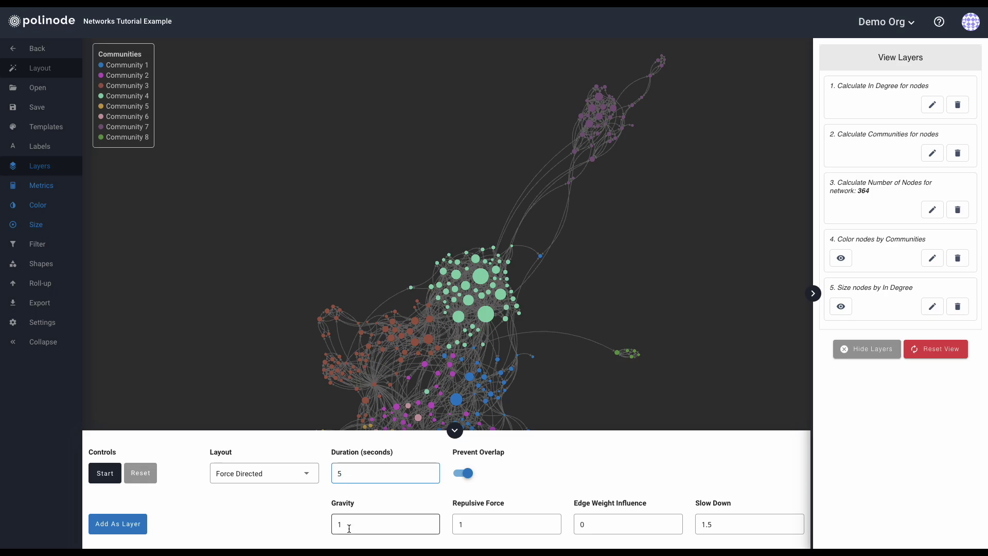
left_click(482, 523)
left_click(585, 527)
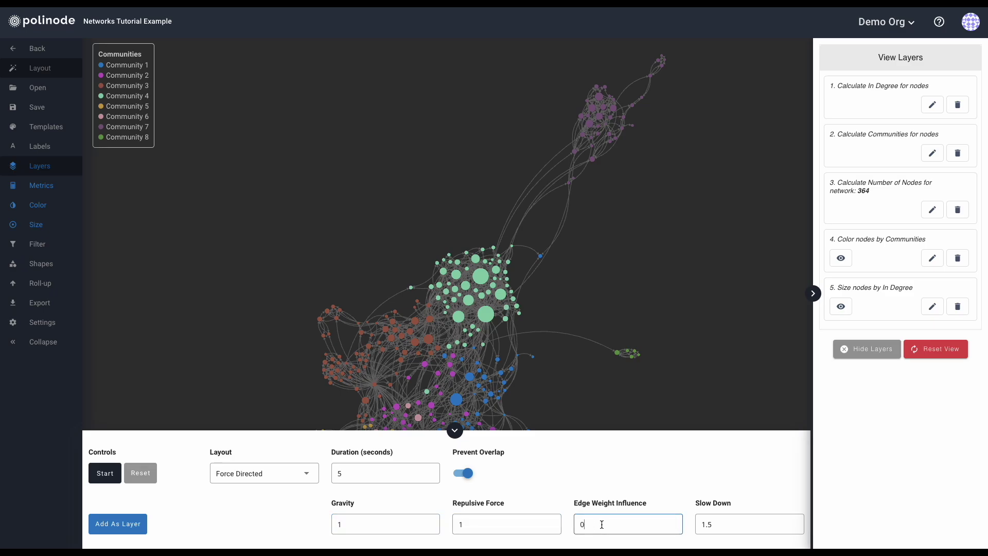
left_click(733, 524)
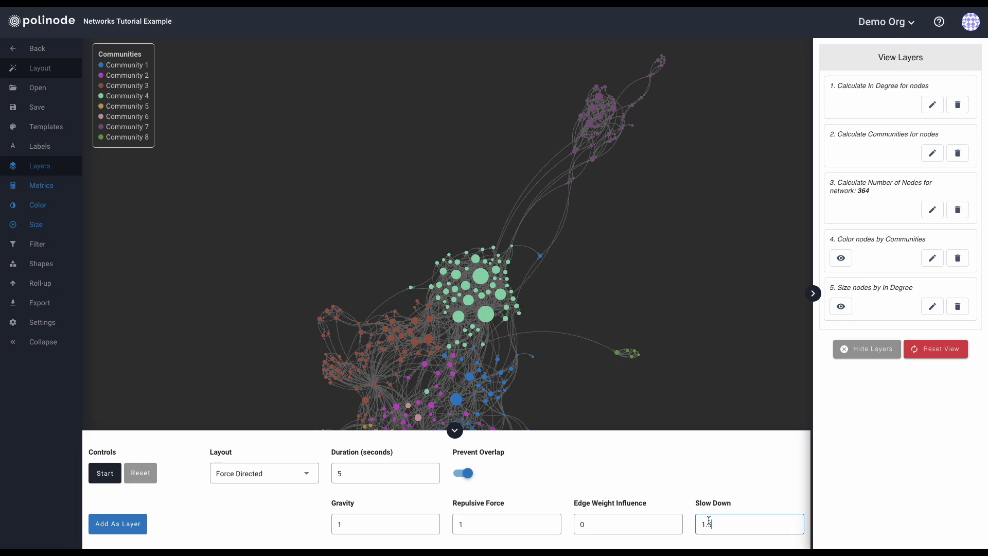
left_click(464, 523)
left_click(581, 528)
left_click(710, 528)
left_click(245, 476)
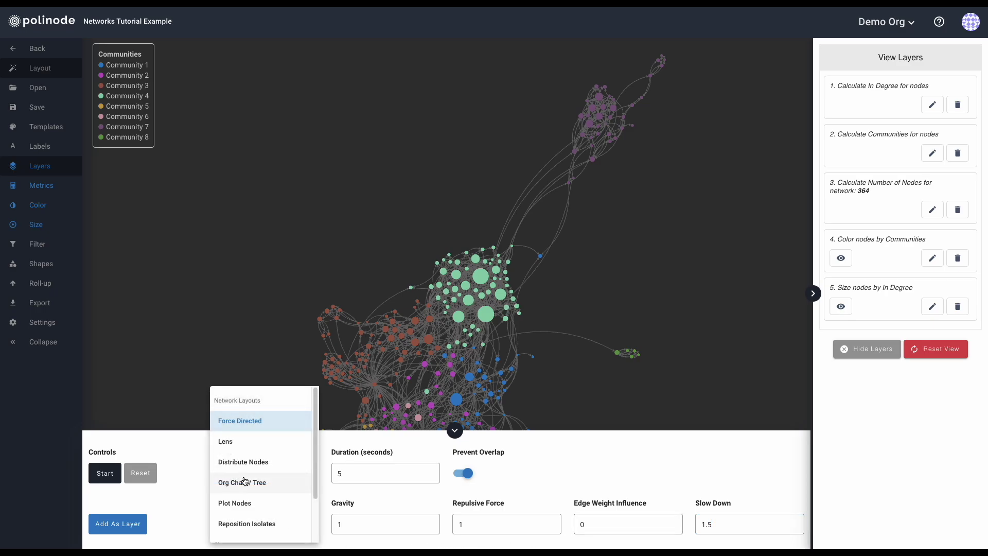
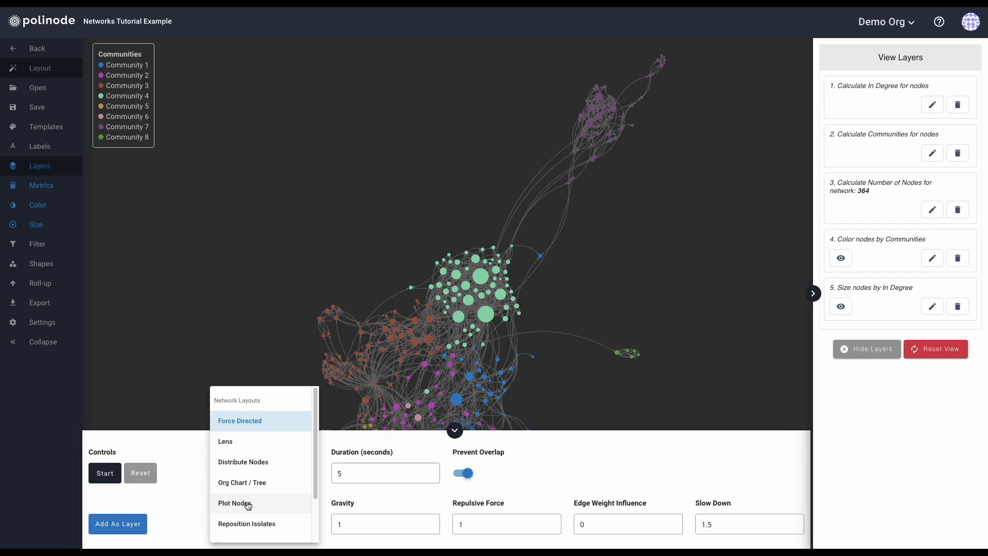
Browse the Network Layouts and Charts options, keeping Force Directed as the layout.
scroll(248, 506, "down", 1)
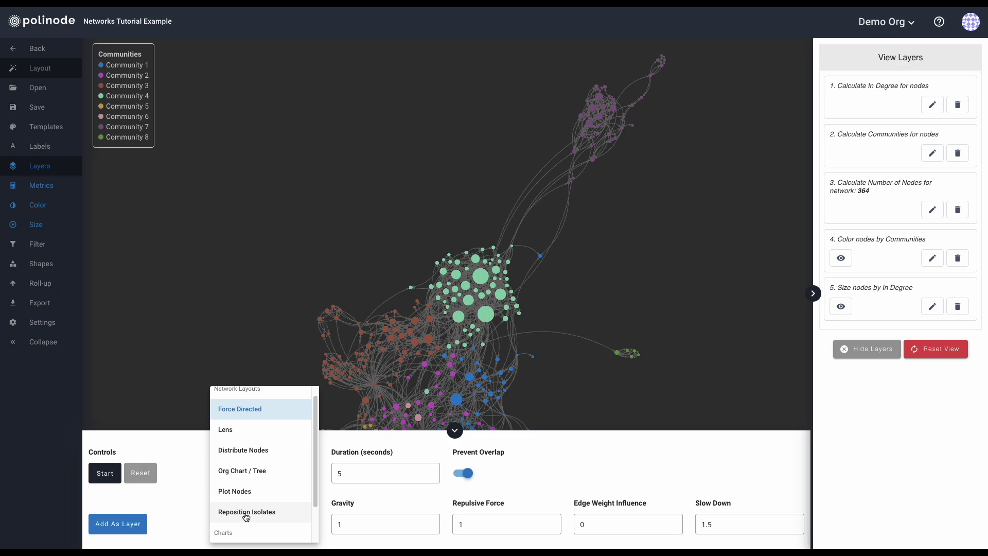
scroll(245, 517, "down", 2)
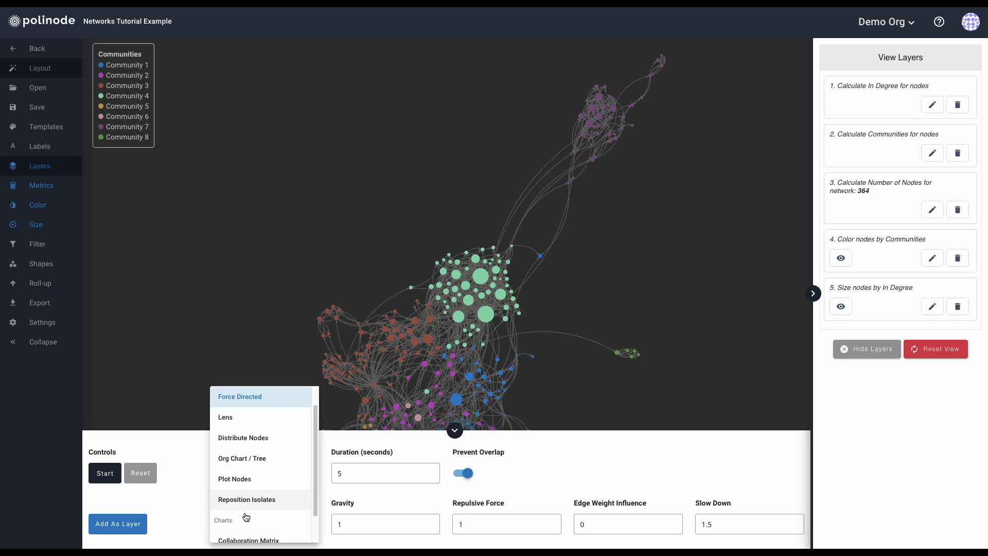
scroll(246, 516, "down", 2)
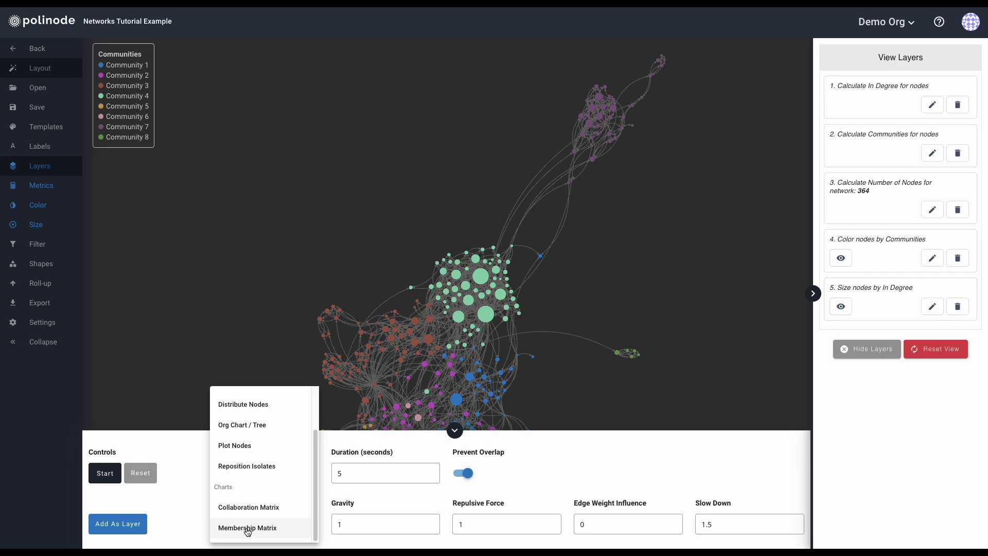
scroll(253, 507, "up", 2)
scroll(256, 506, "up", 2)
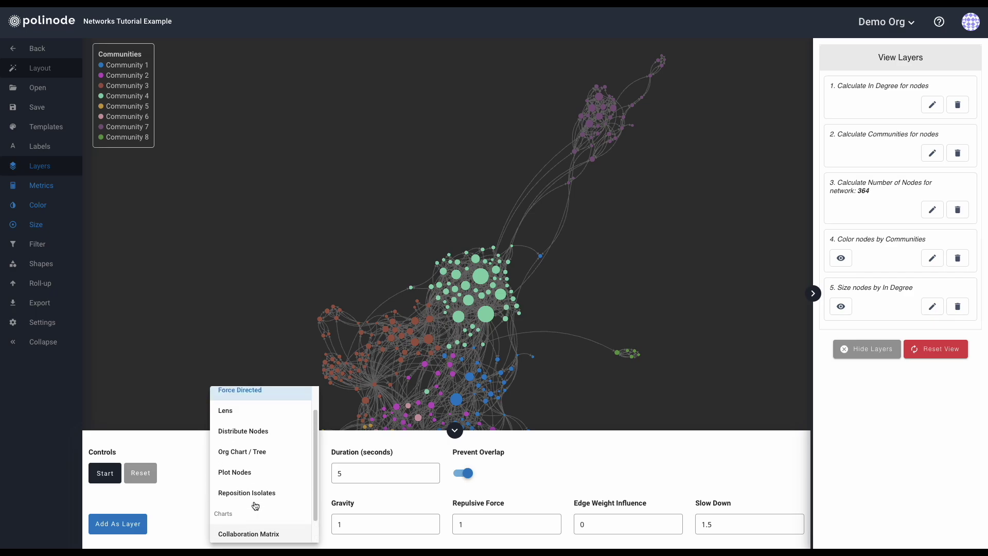
left_click(189, 515)
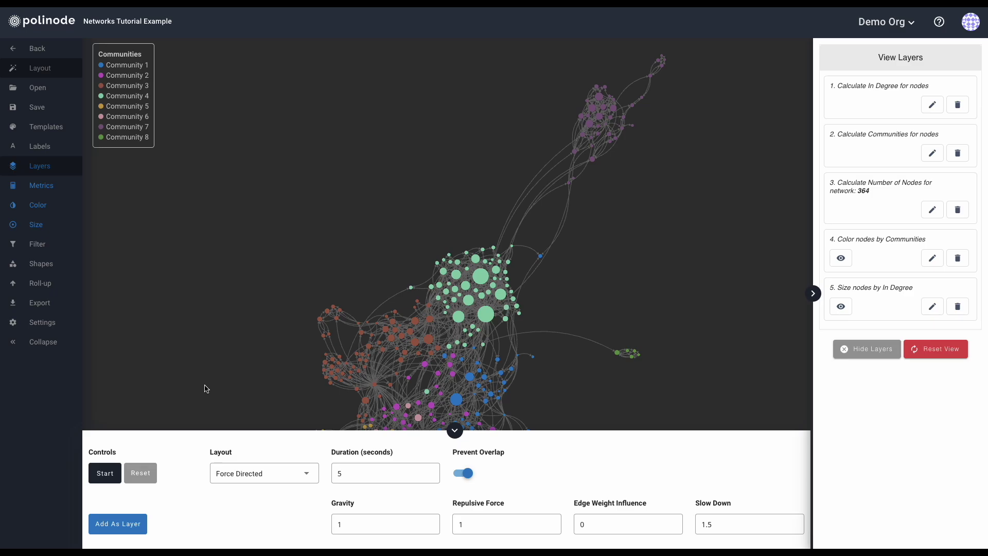
Save the view as 'View A: Sized by In Degree and Colored by Communities', set as default.
left_click(31, 105)
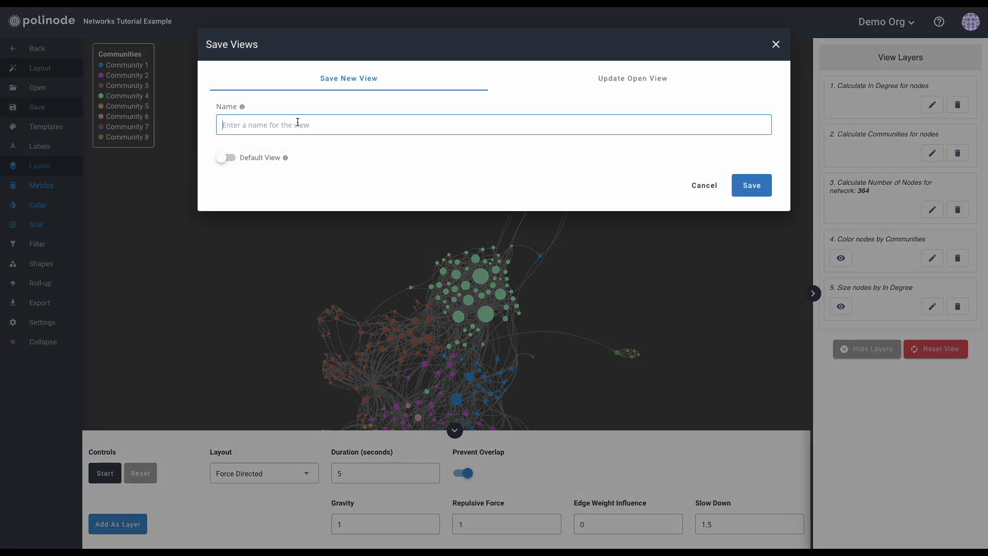
type("View A: Sized by In Degree and Colored by Communities")
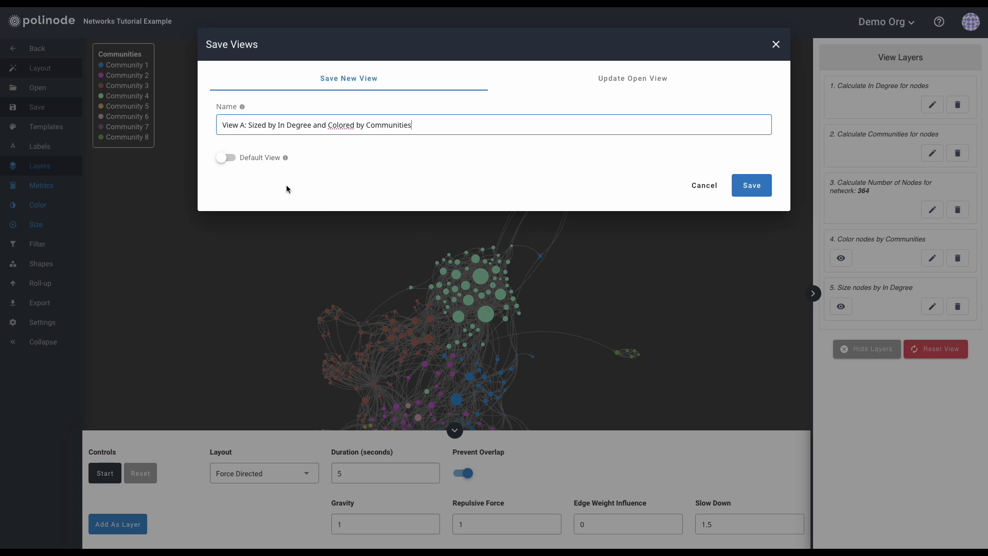
left_click(230, 160)
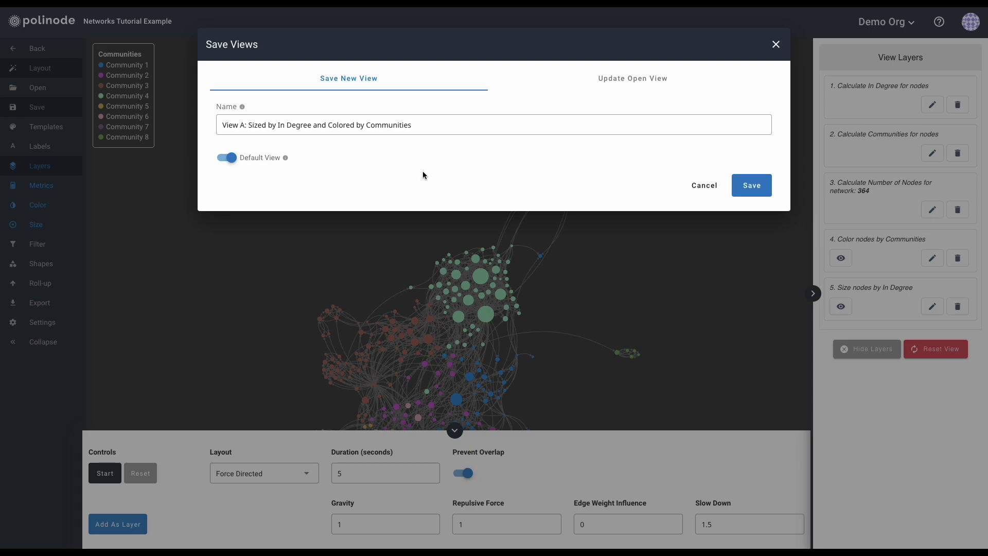
left_click(743, 184)
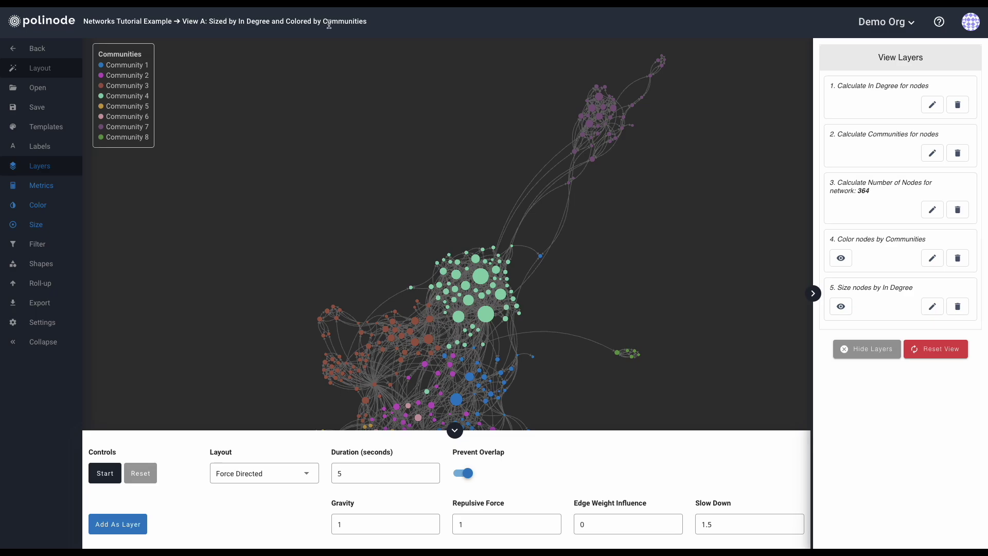
Switch to the Lens layout and run it to spread nodes across a circle.
left_click(456, 429)
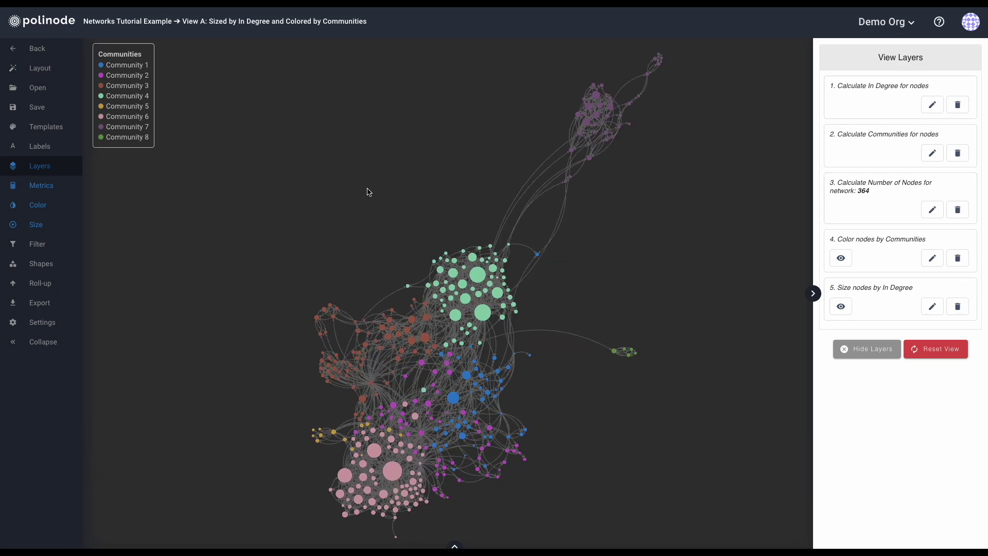
left_click(51, 65)
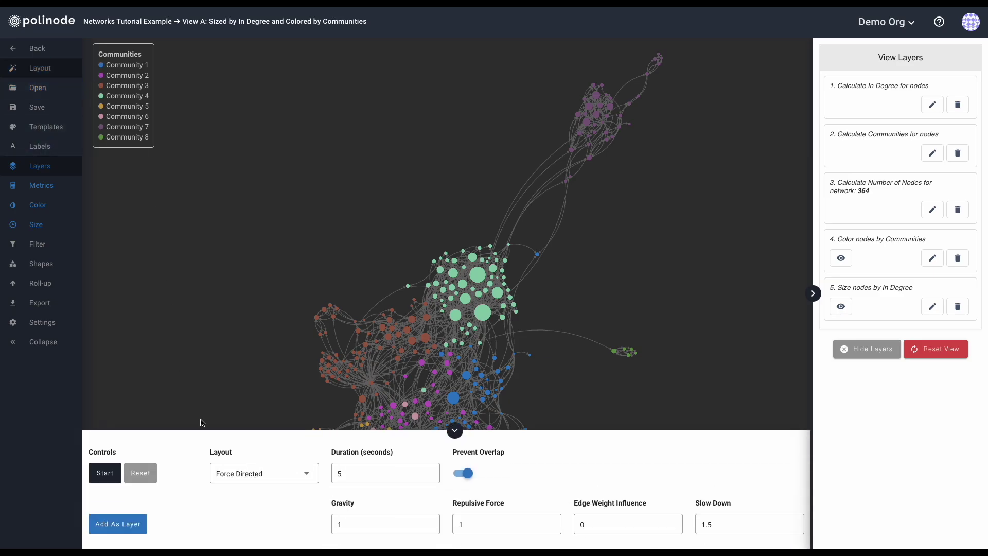
left_click(272, 473)
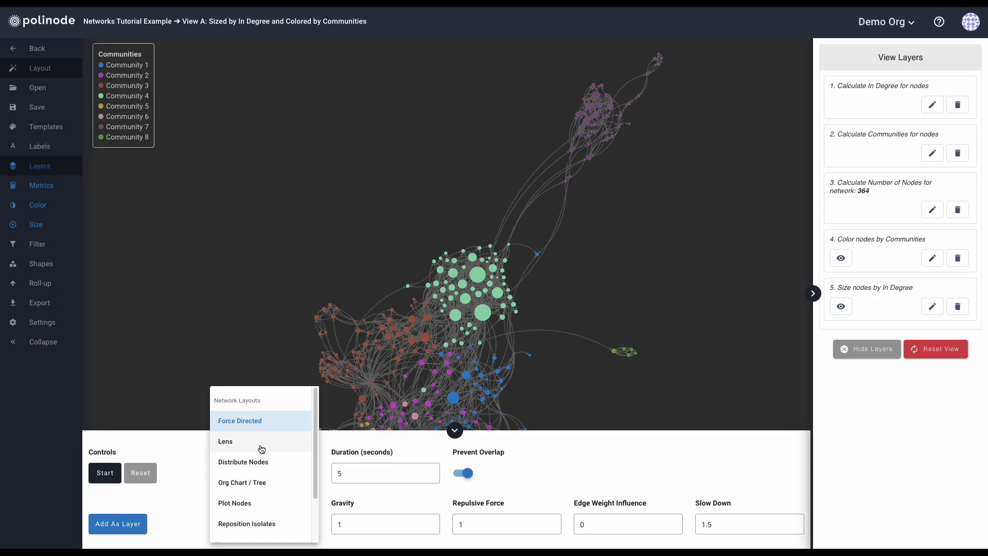
left_click(261, 449)
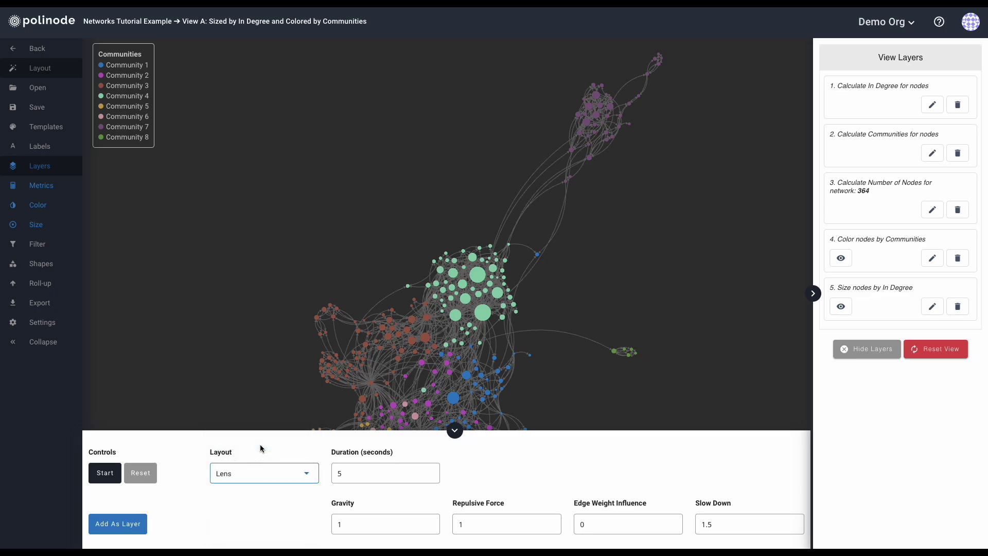
left_click(141, 476)
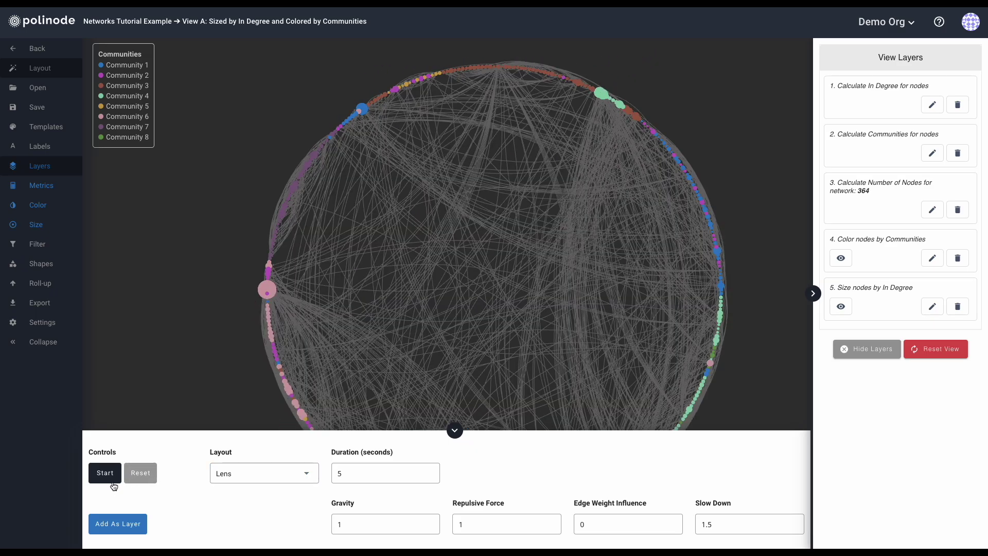
left_click(111, 479)
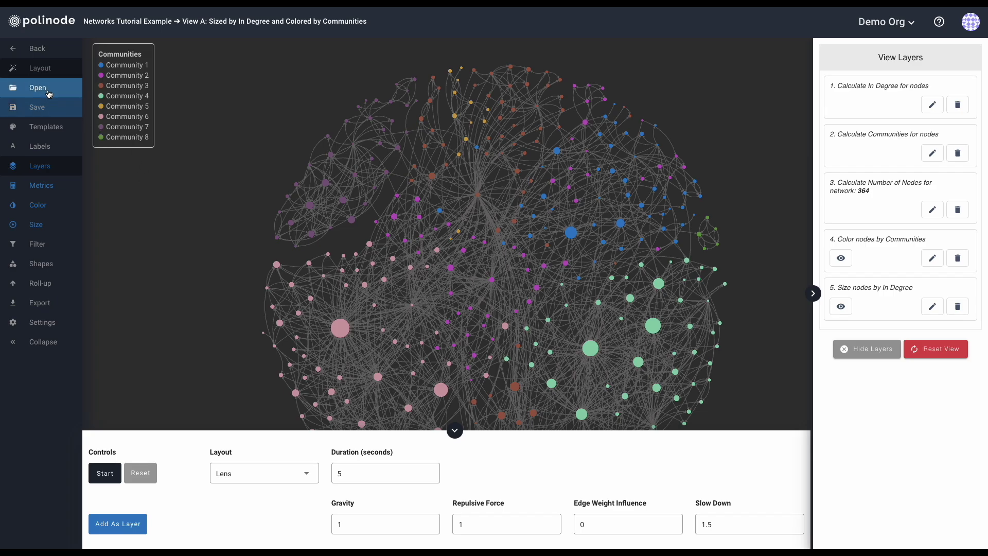
Reopen saved View A to restore the clustered layout, then choose Plot Nodes.
left_click(31, 88)
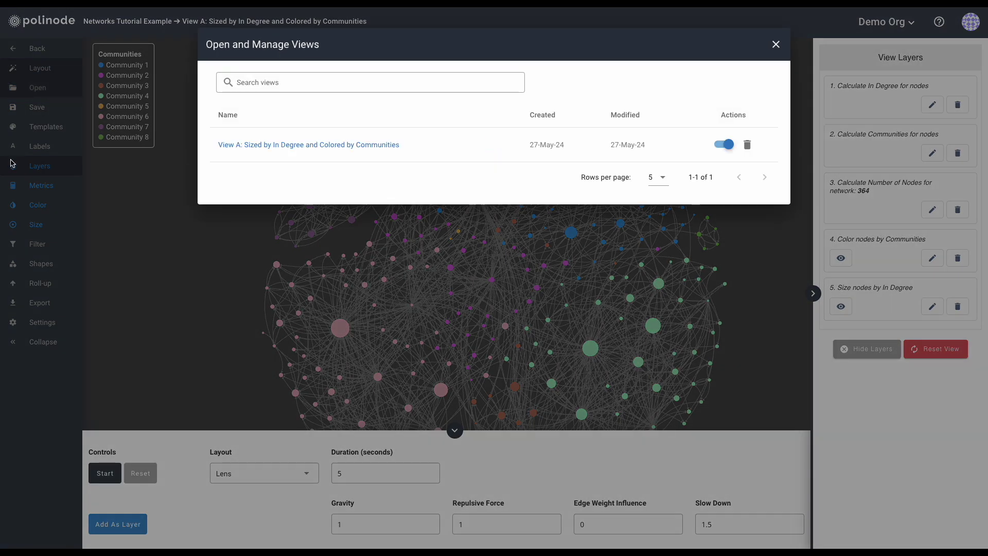
left_click(262, 146)
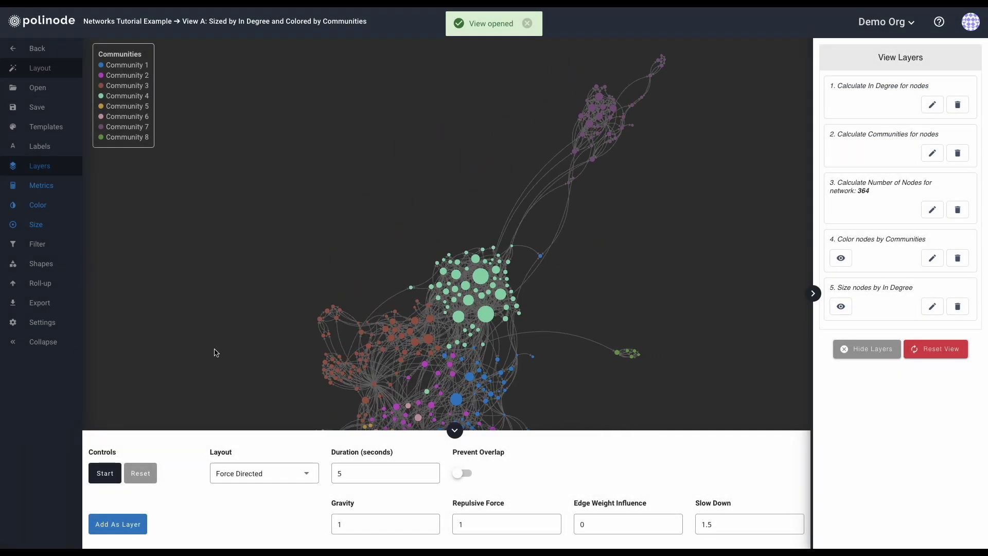
left_click(294, 477)
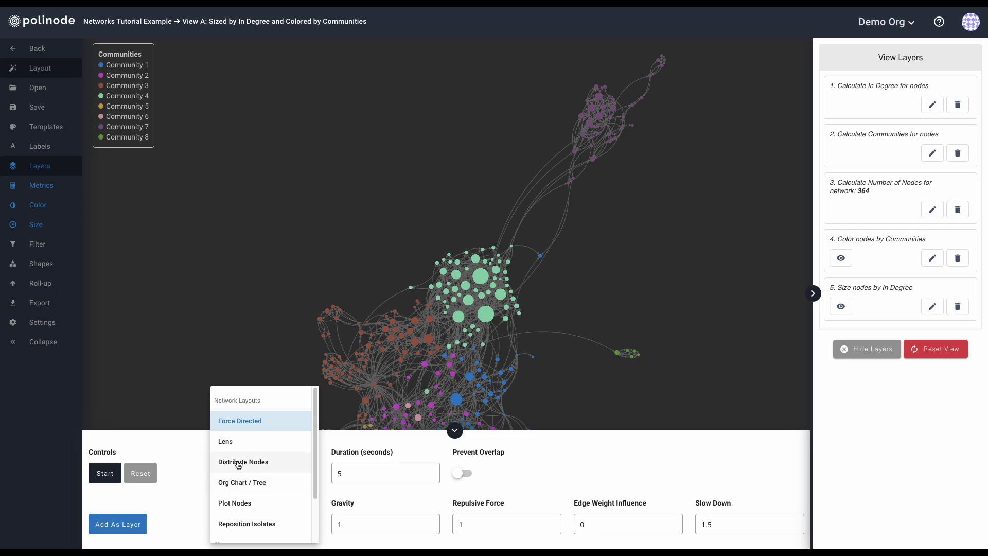
left_click(238, 503)
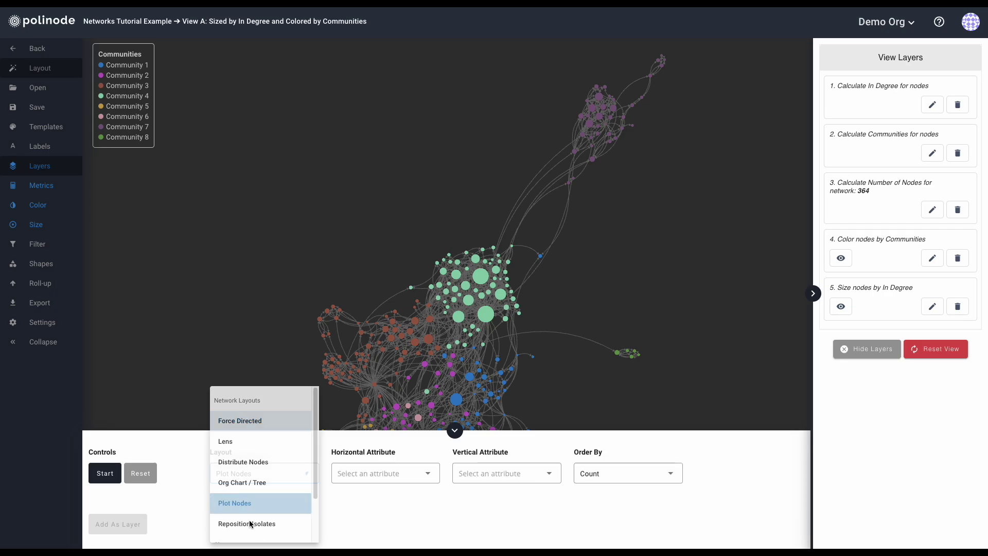
Plot nodes by Communities horizontally and In Degree vertically, then inspect a Community 3 node.
left_click(379, 474)
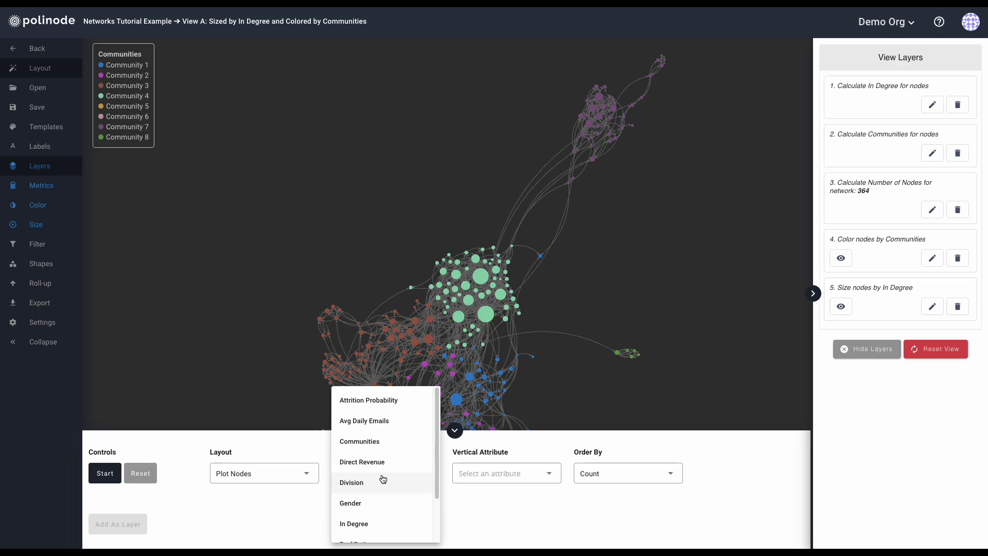
scroll(383, 479, "down", 1)
scroll(383, 479, "up", 1)
left_click(370, 441)
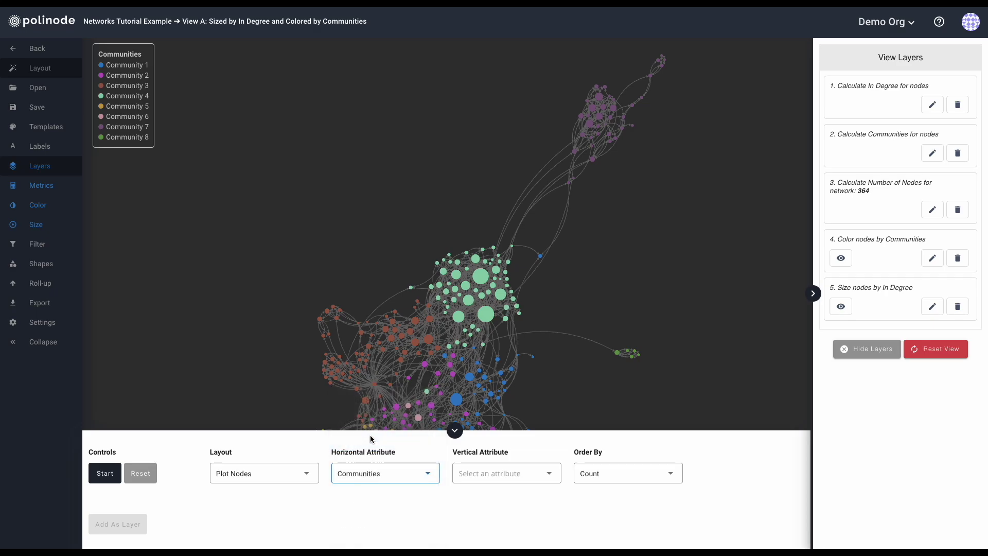
left_click(509, 473)
scroll(509, 481, "down", 1)
left_click(494, 505)
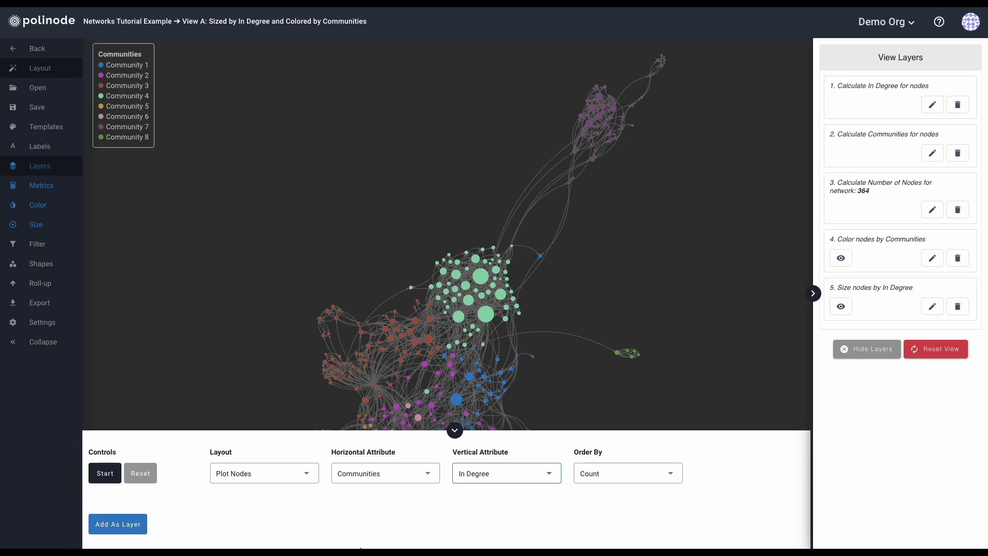
left_click(105, 473)
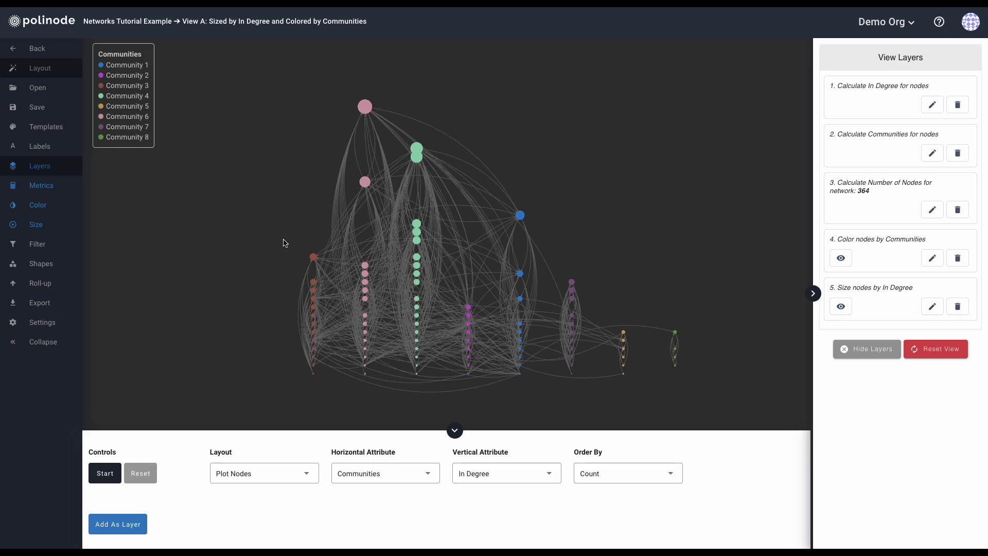
left_click(313, 257)
Clear the plot settings, browse the layout list, and reopen saved View A.
mouse_move(362, 186)
mouse_move(366, 113)
mouse_move(418, 150)
left_click(142, 472)
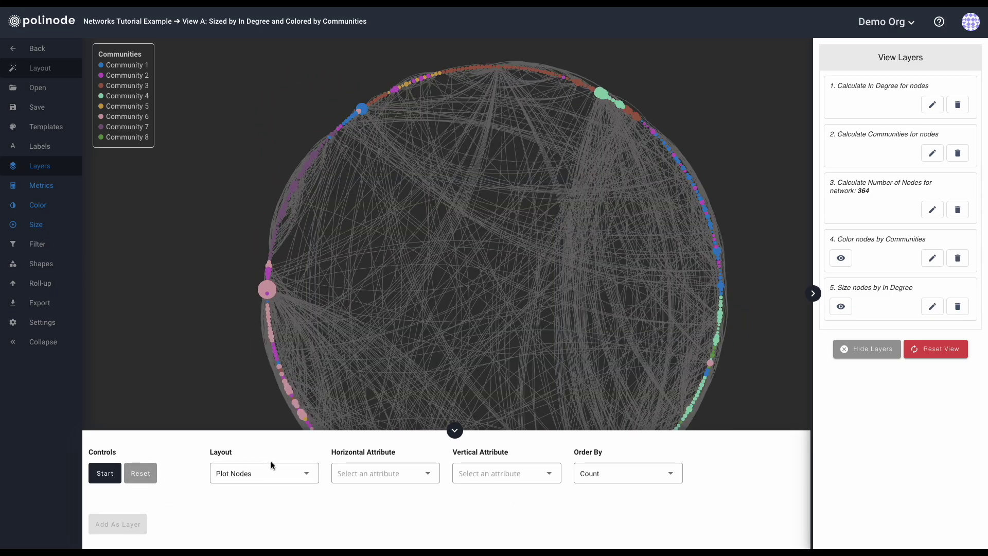
left_click(271, 470)
scroll(273, 477, "down", 2)
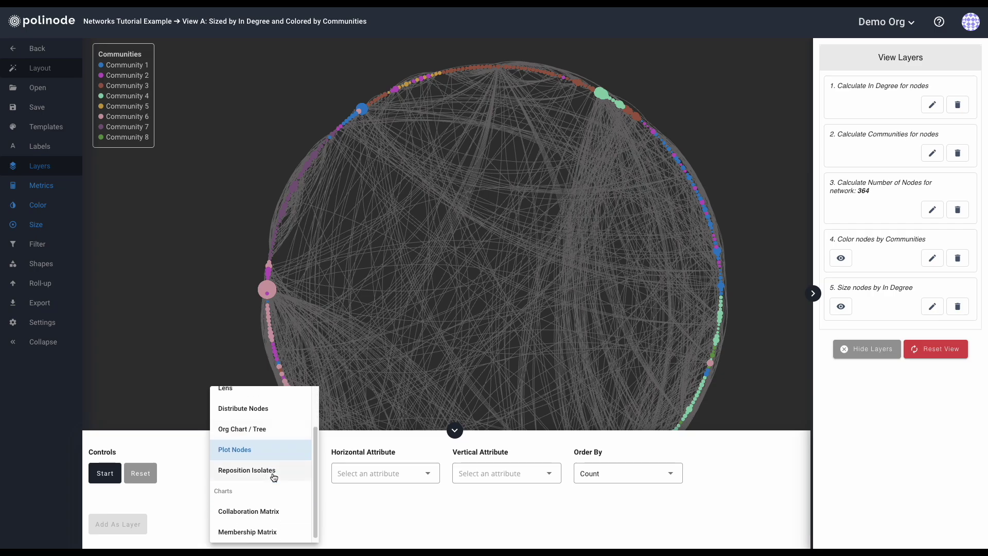
scroll(258, 509, "down", 1)
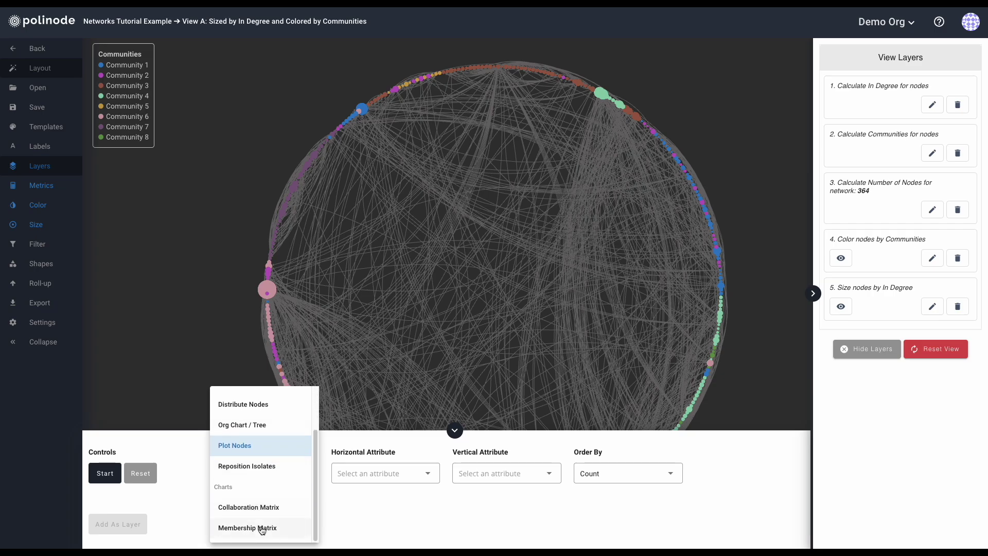
left_click(388, 542)
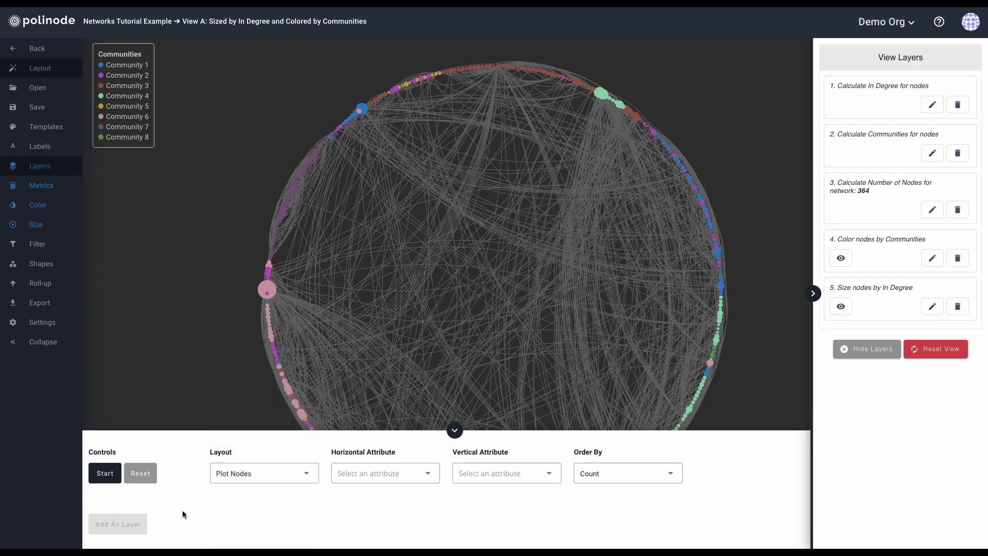
left_click(35, 86)
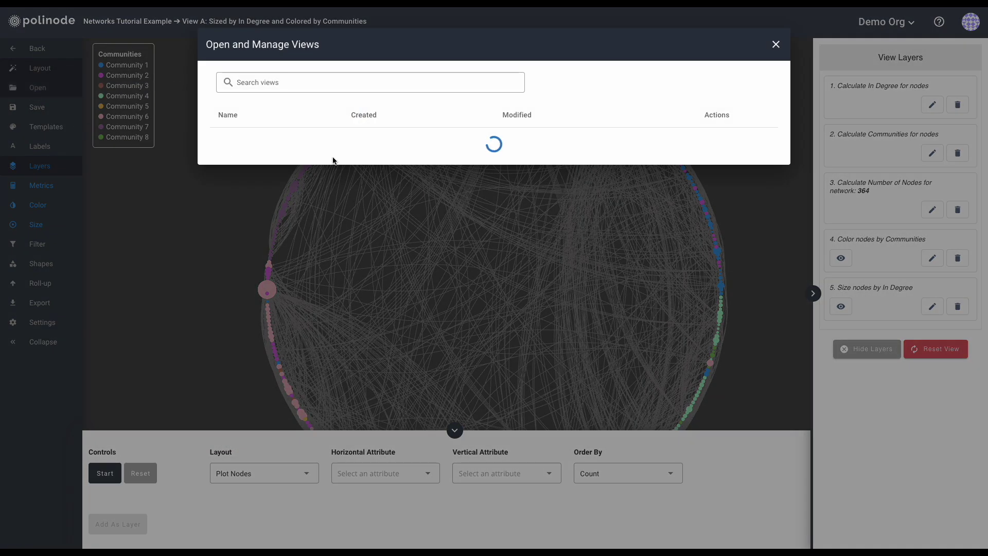
left_click(252, 145)
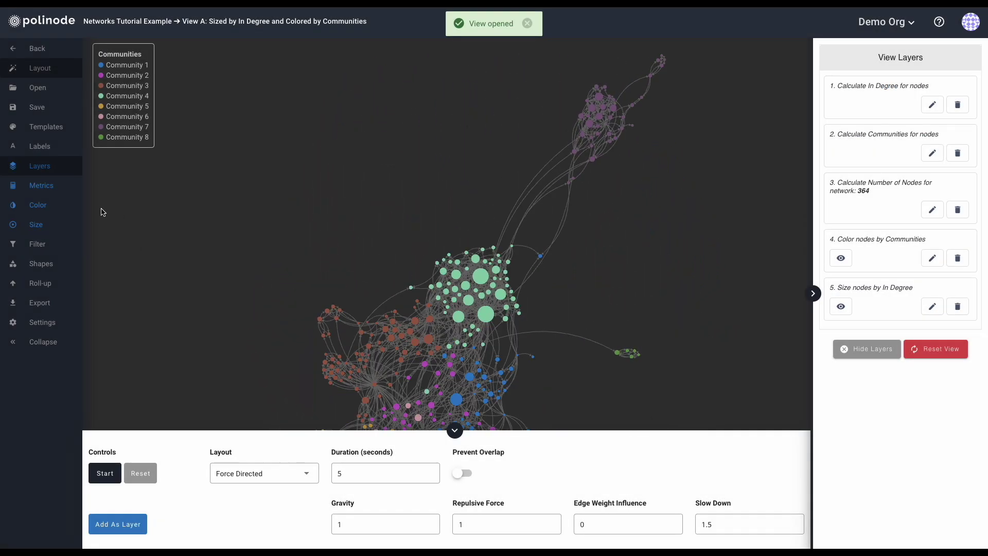
Colour the nodes by Division and add that colouring as a layer.
left_click(39, 206)
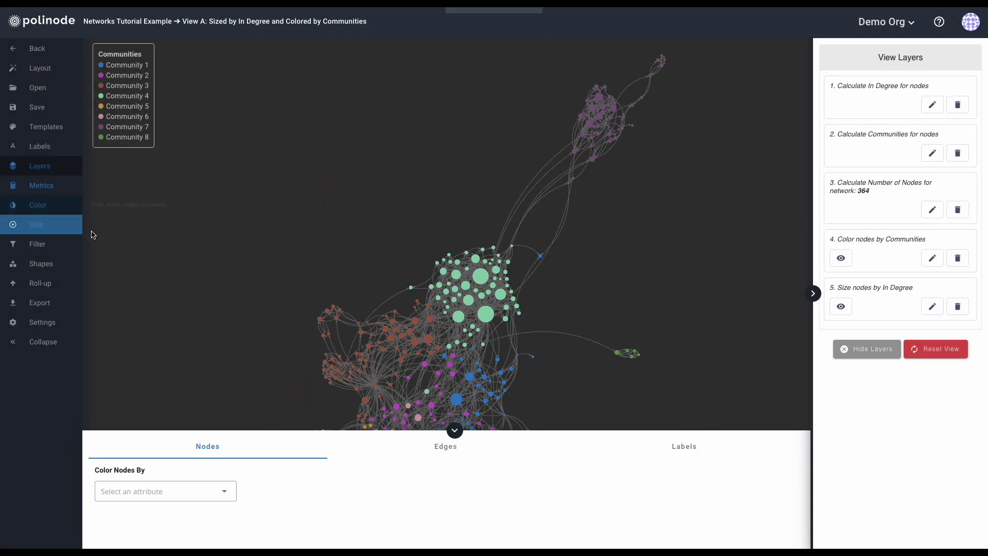
left_click(178, 493)
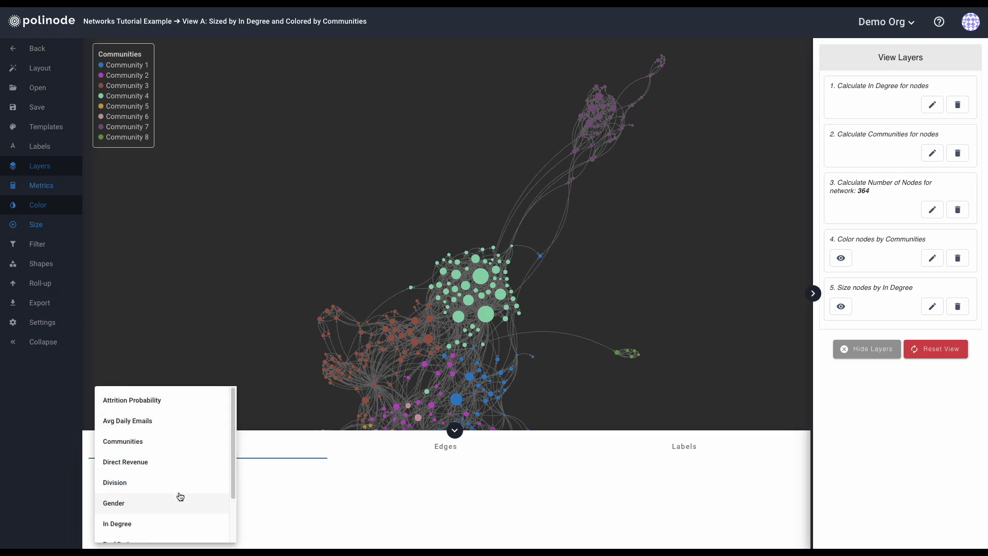
left_click(153, 484)
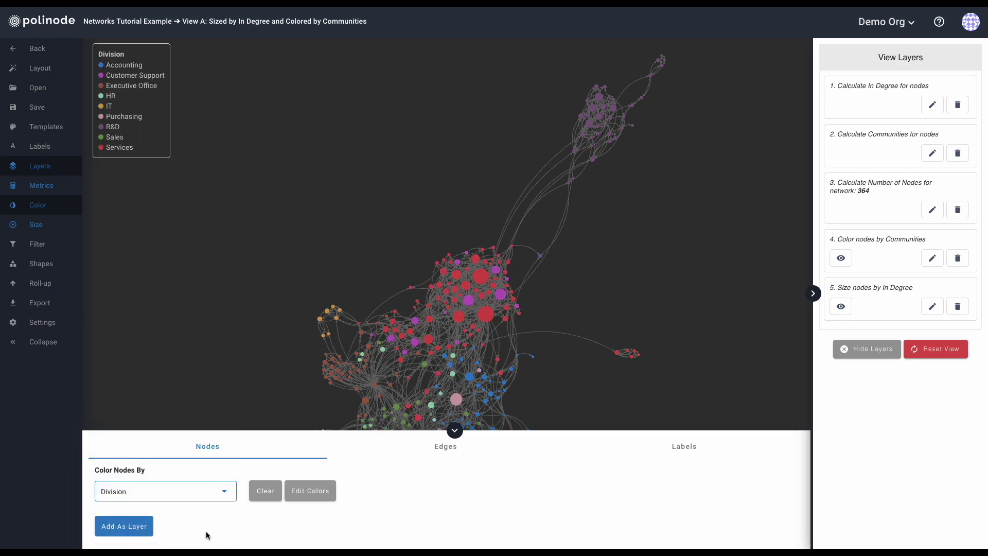
left_click(128, 528)
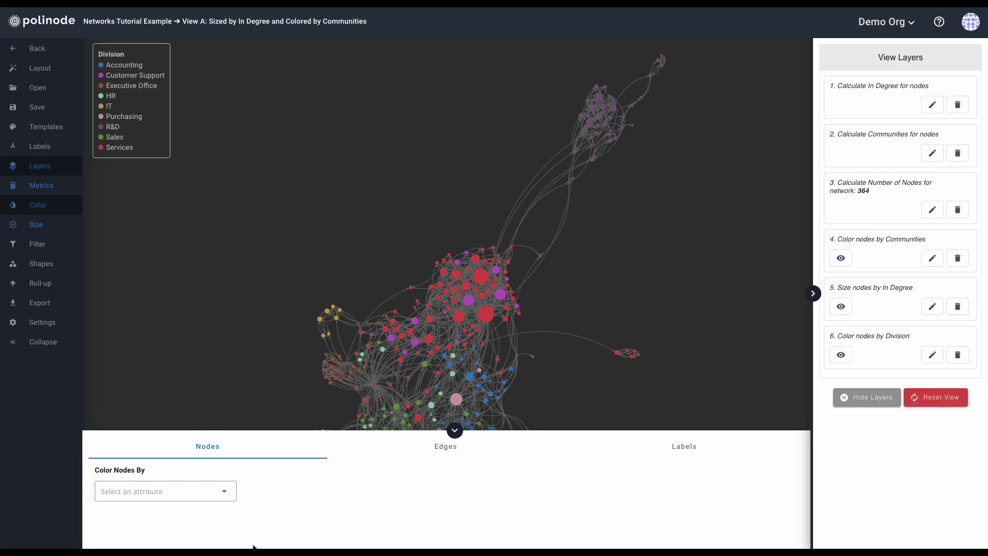
left_click(454, 430)
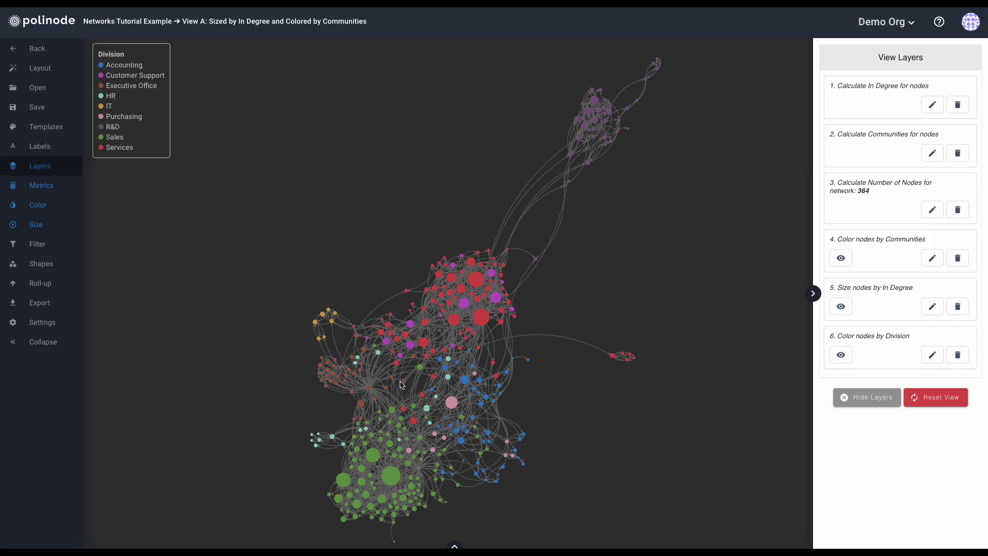
Choose the Collaboration Matrix layout with Division for both row and column headings.
left_click(39, 68)
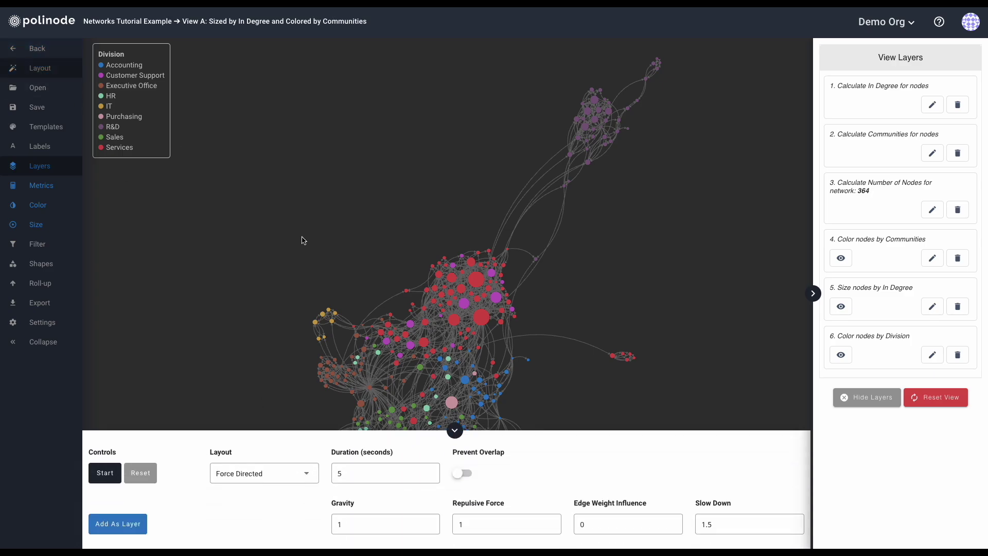
left_click(276, 473)
scroll(269, 489, "down", 1)
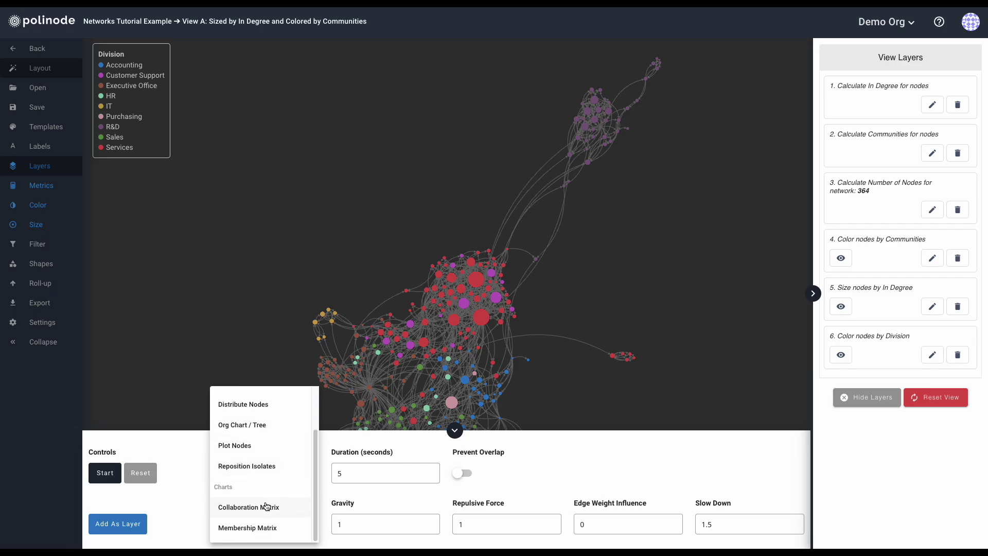
left_click(266, 506)
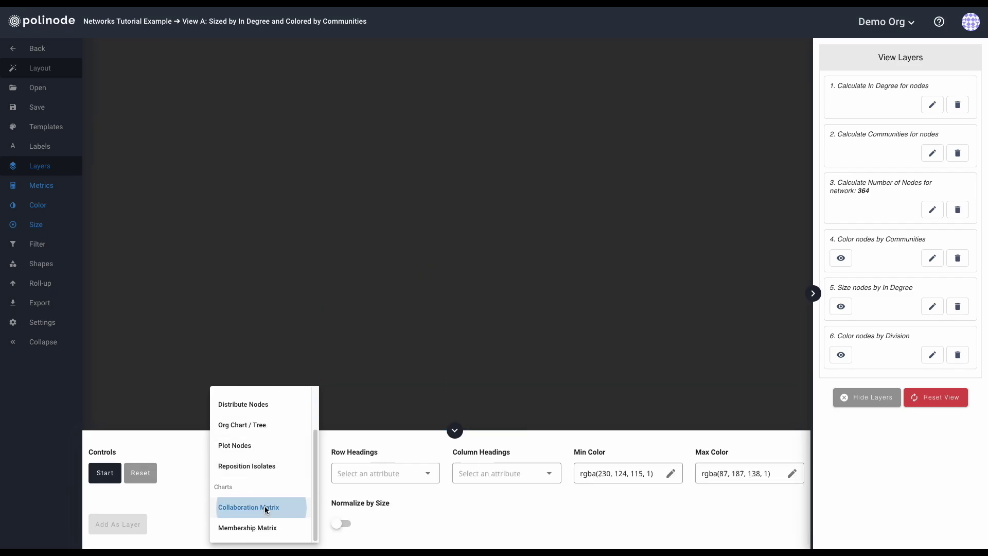
left_click(399, 479)
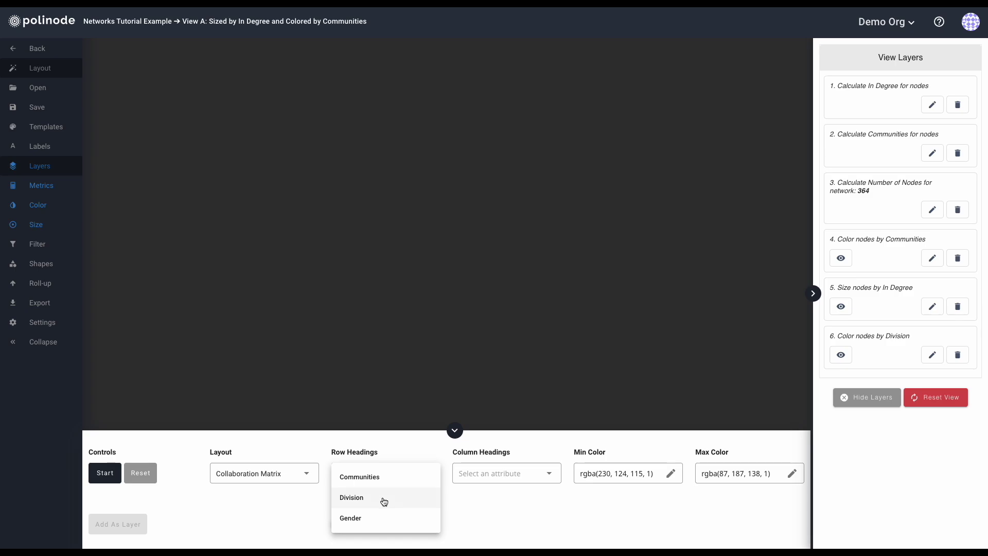
left_click(383, 501)
left_click(511, 479)
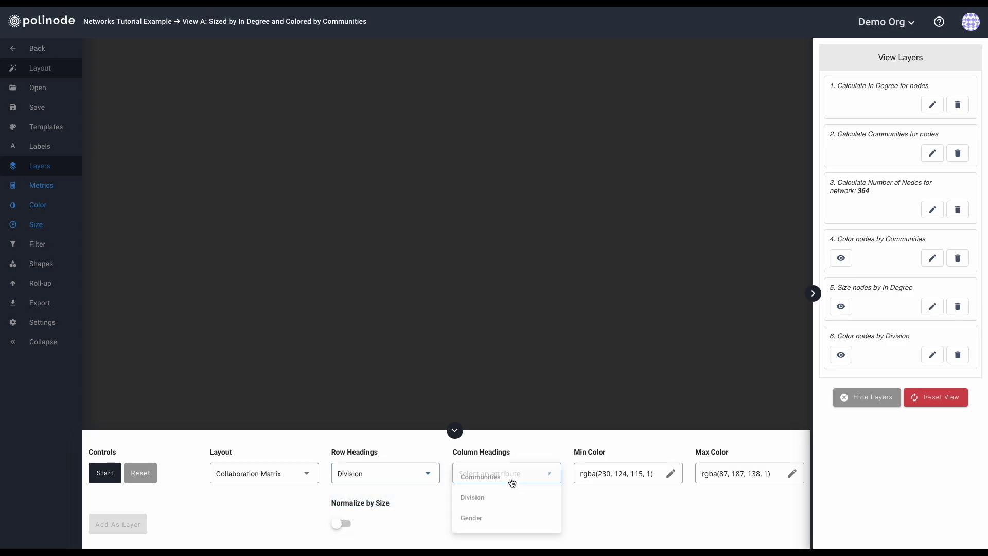
left_click(481, 498)
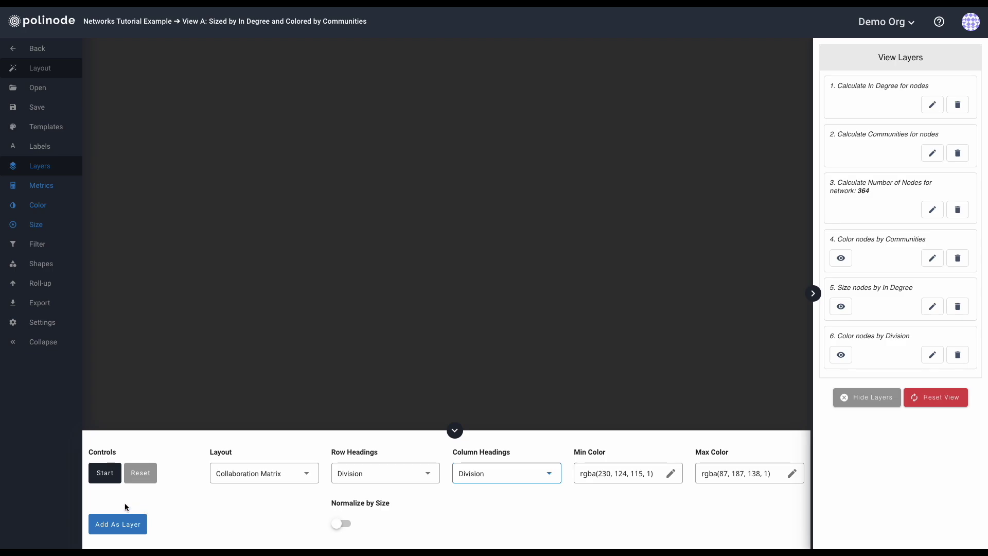
Draw the Division collaboration matrix and read cell percentages such as R&D's 99.3%.
left_click(104, 474)
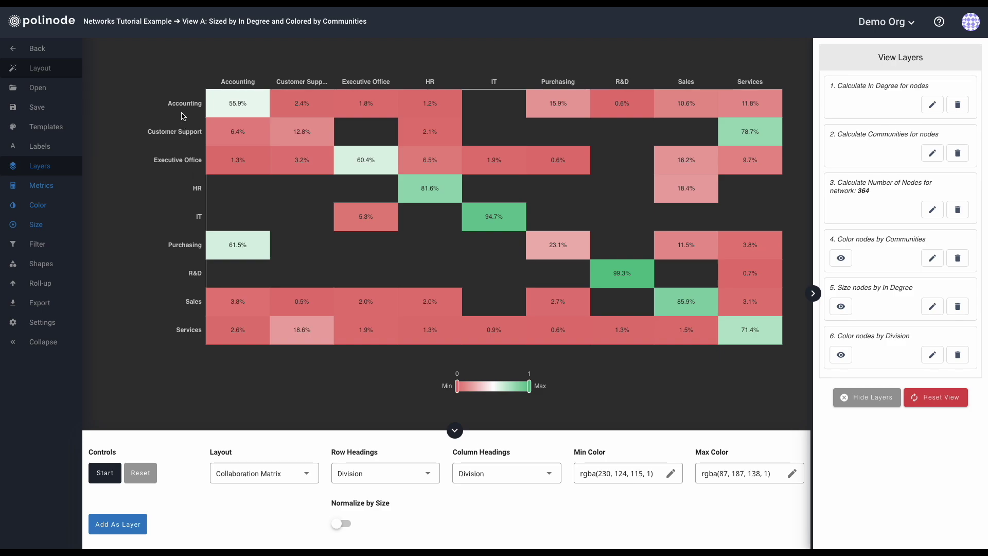
mouse_move(236, 110)
mouse_move(305, 103)
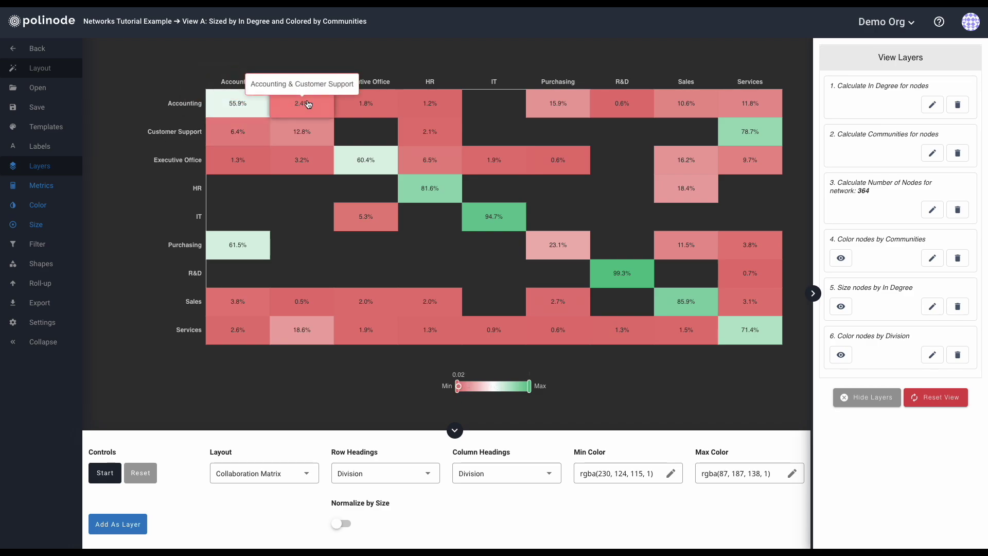
mouse_move(365, 103)
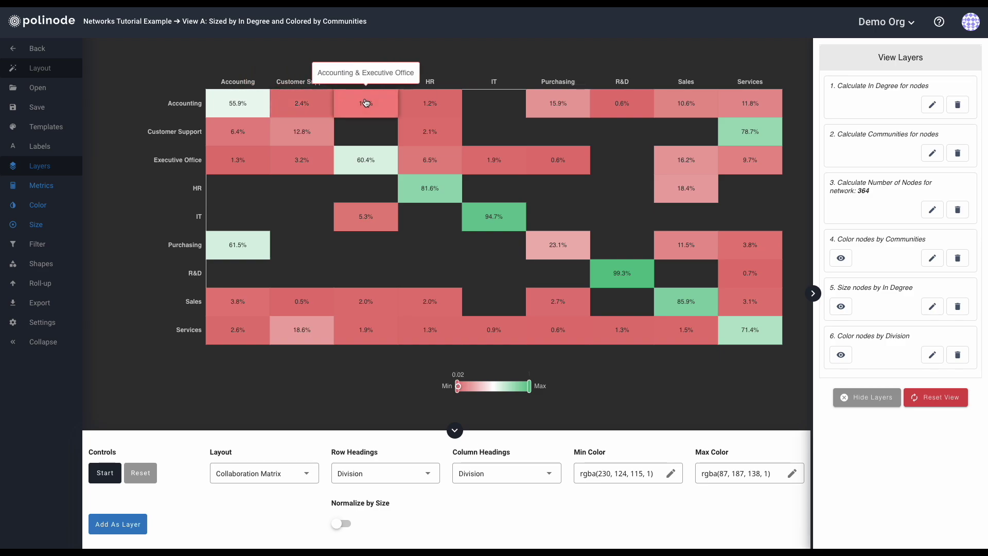
mouse_move(434, 101)
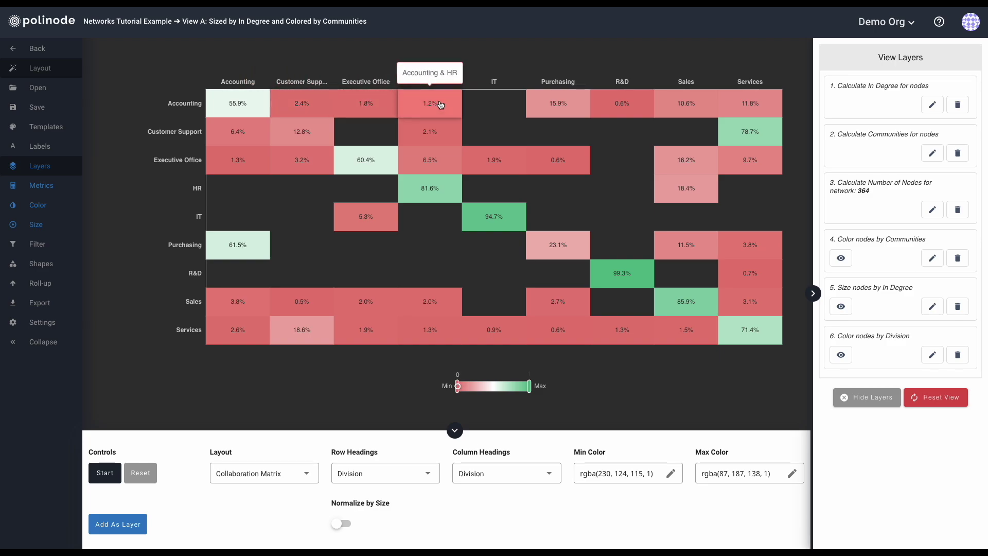
mouse_move(742, 107)
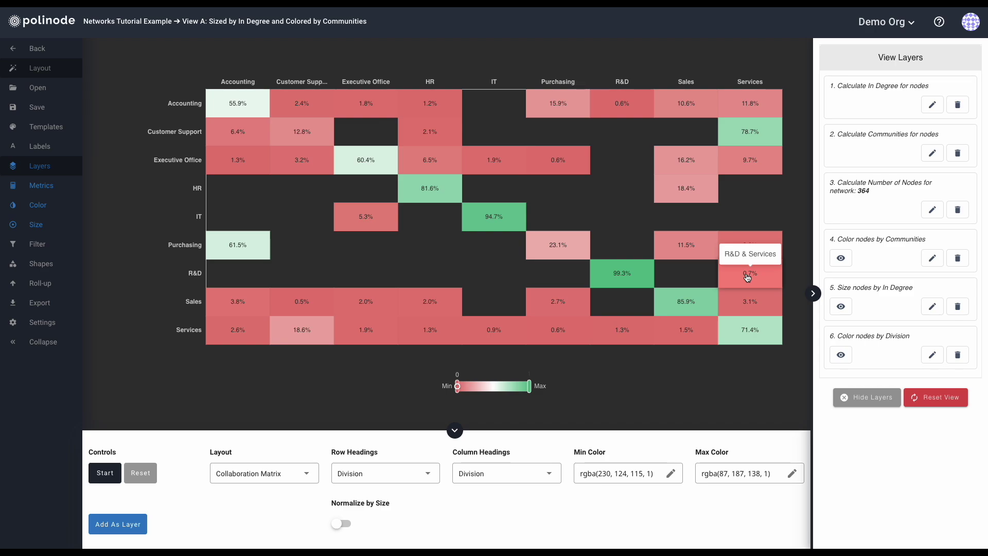
Raise the matrix minimum to 0.03, adjust the maximum, and briefly toggle Normalize by Size.
left_click(456, 386)
mouse_move(456, 387)
left_mouse_down()
mouse_move(498, 390)
mouse_move(451, 393)
left_mouse_up()
mouse_move(529, 386)
left_mouse_down()
mouse_move(471, 387)
mouse_move(529, 387)
left_mouse_up()
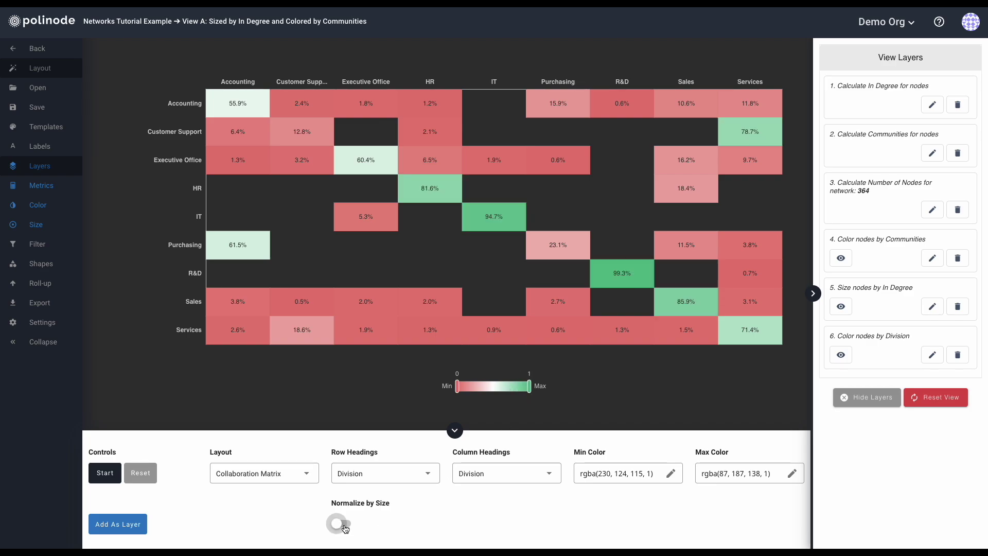
left_click(342, 524)
left_click(344, 526)
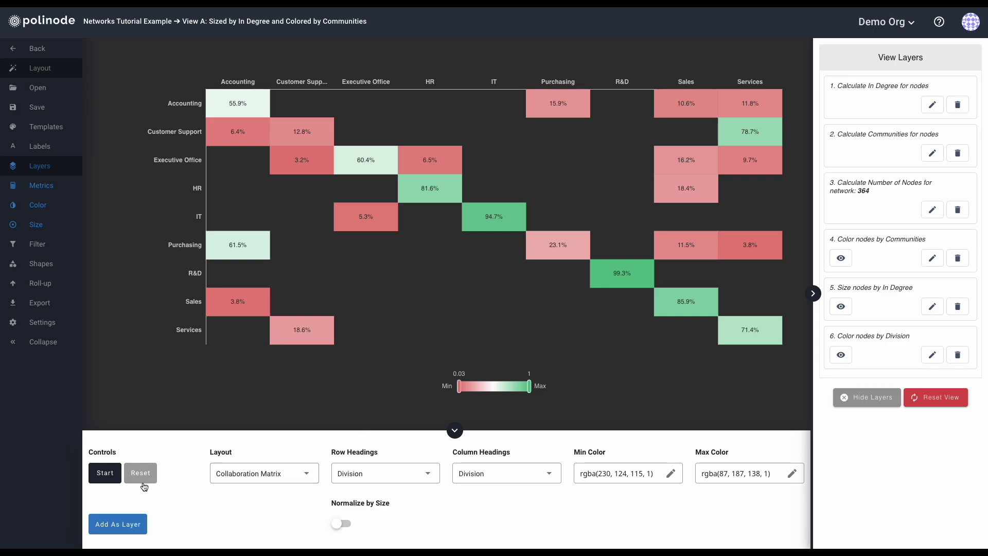
mouse_move(240, 106)
left_click(265, 476)
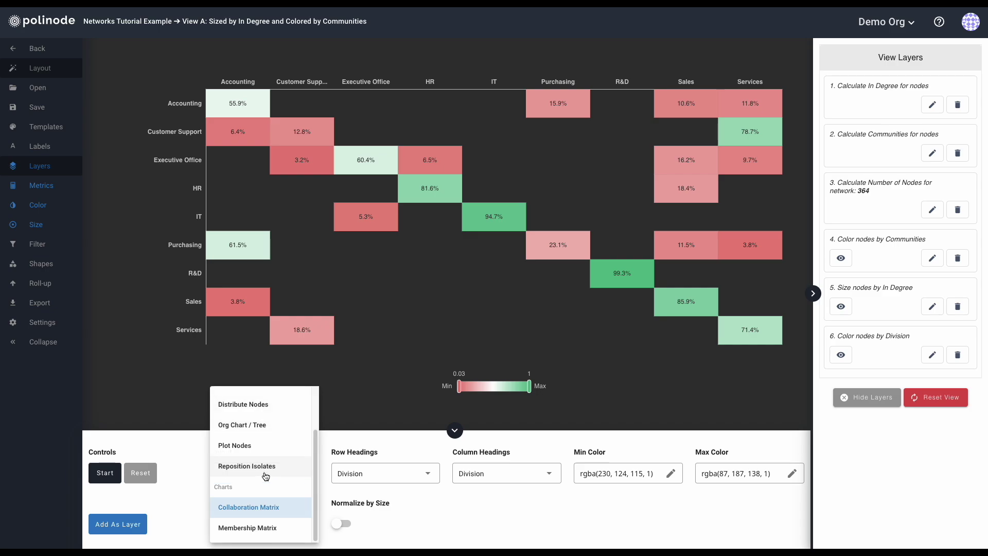
Show a Division-by-Communities membership matrix, with IT 100% in Community 3 and R&D 97.4% in Community 7.
left_click(268, 530)
left_click(368, 473)
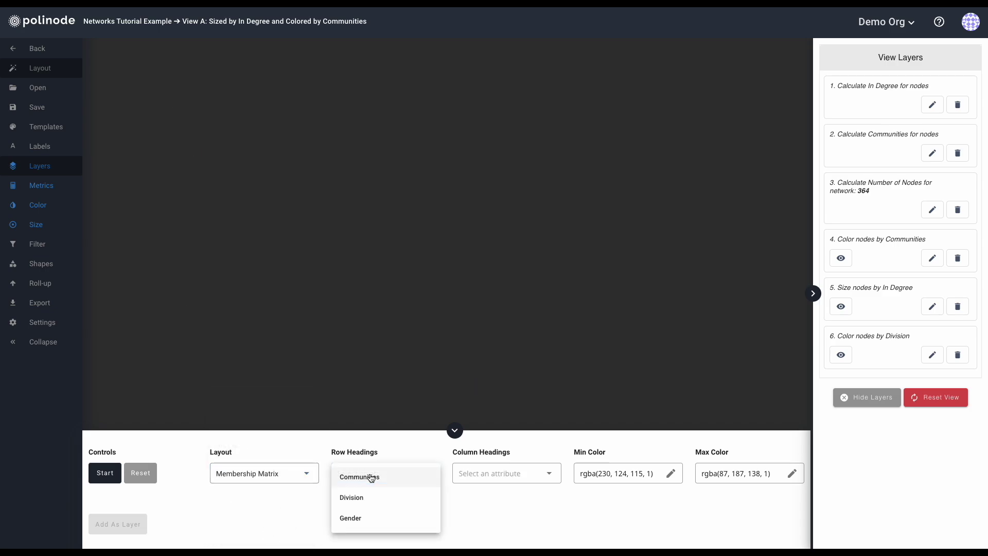
left_click(363, 498)
left_click(499, 476)
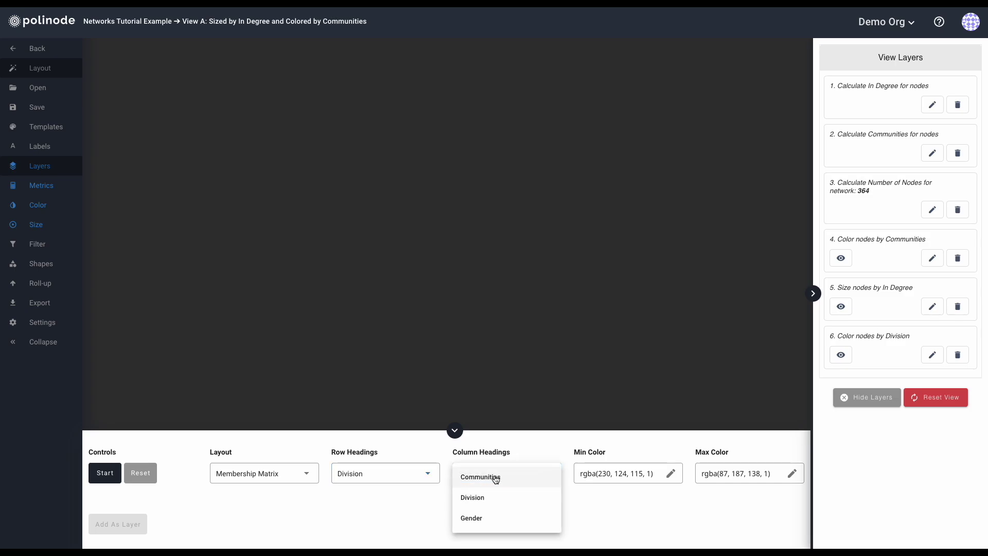
left_click(494, 474)
left_click(105, 474)
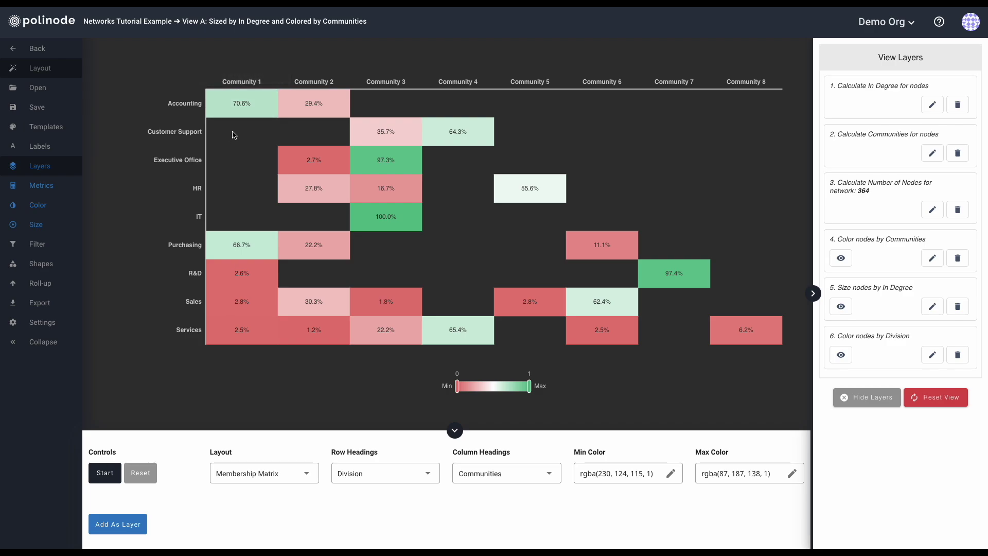
mouse_move(308, 112)
mouse_move(383, 221)
Switch the layout back to the Force Directed network graph and collapse the layout settings.
left_click(240, 472)
scroll(262, 427, "up", 3)
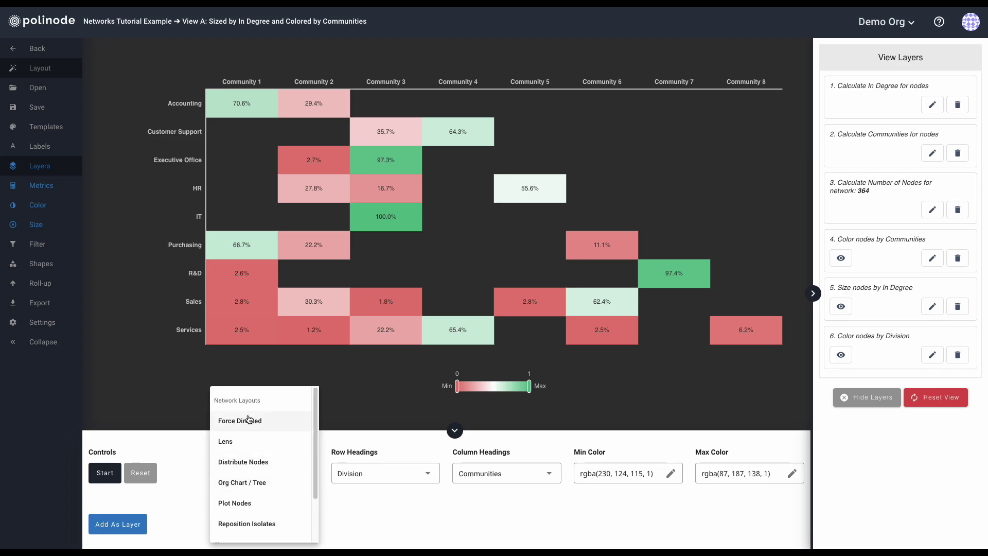
left_click(249, 418)
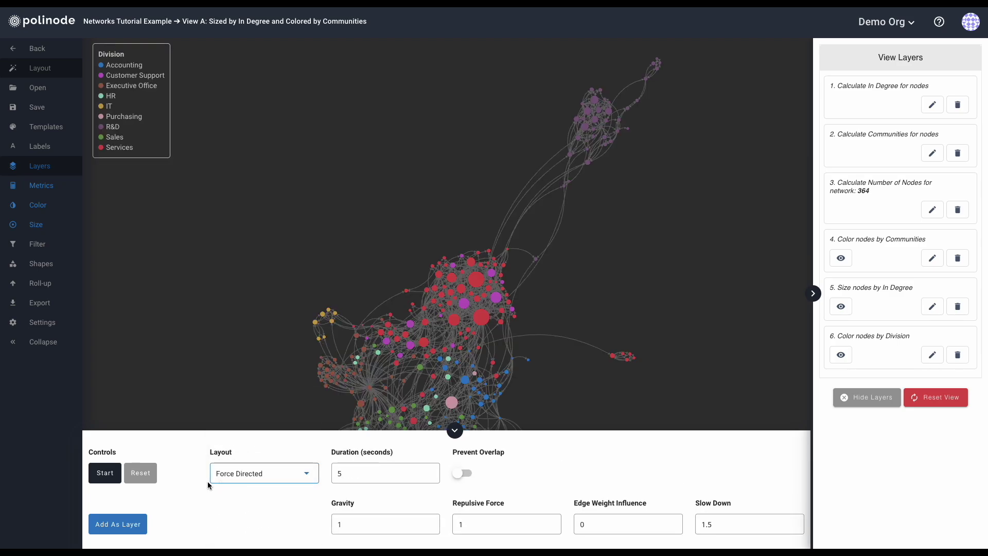
left_click(454, 430)
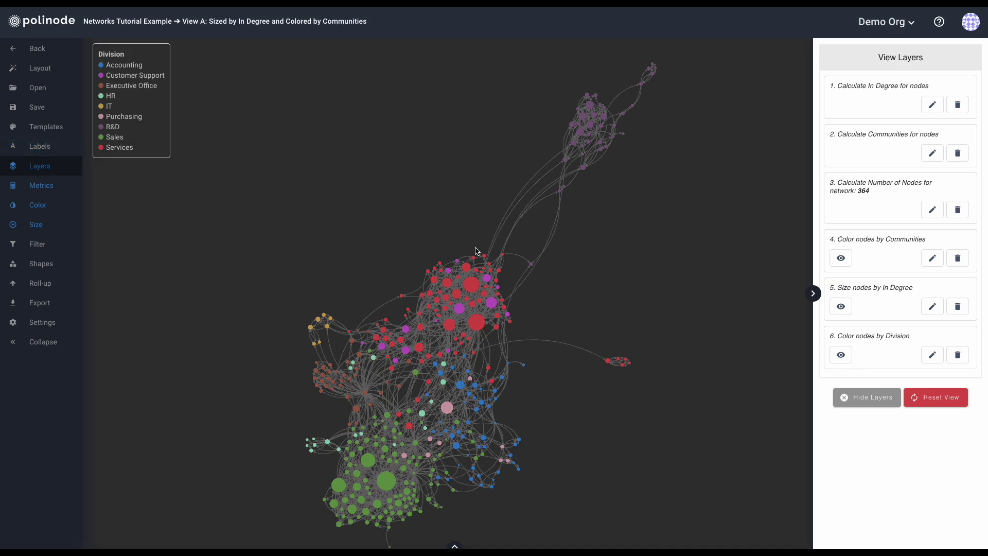
Inspect the attributes of a large Services node and a neighbouring node, then clear the selection.
left_click(472, 285)
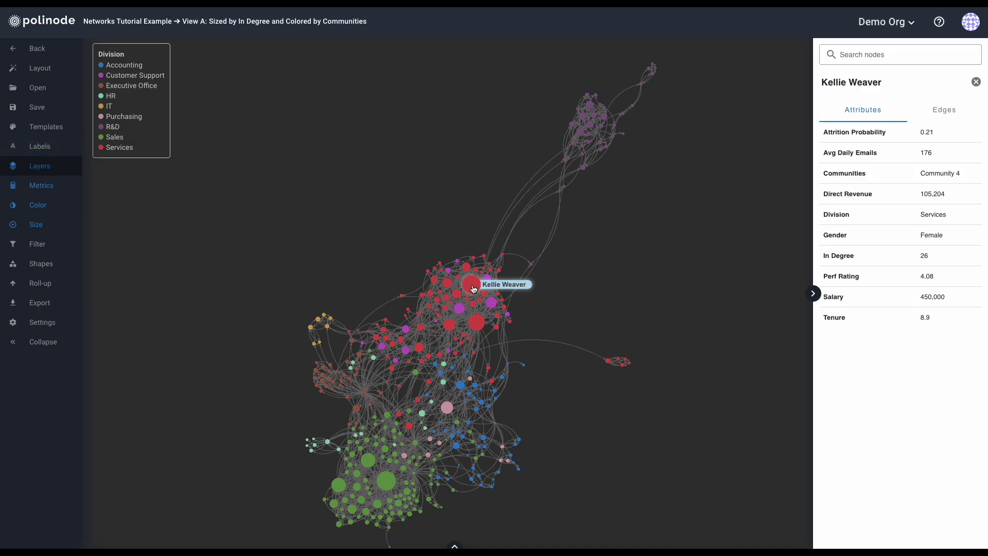
left_click(466, 267)
left_click(472, 284)
left_click(318, 249)
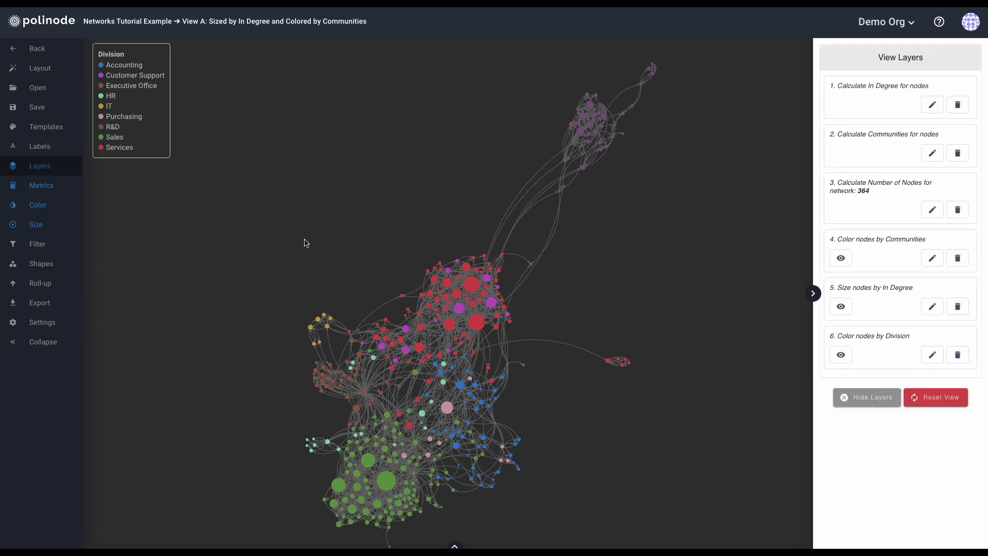
Label every node with its name and collapse the label settings.
left_click(30, 147)
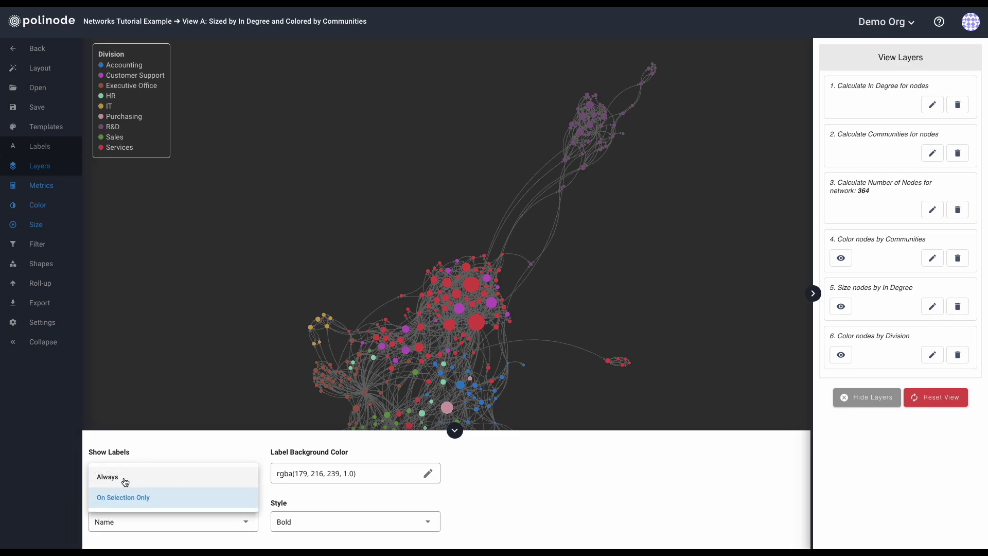
left_click(125, 482)
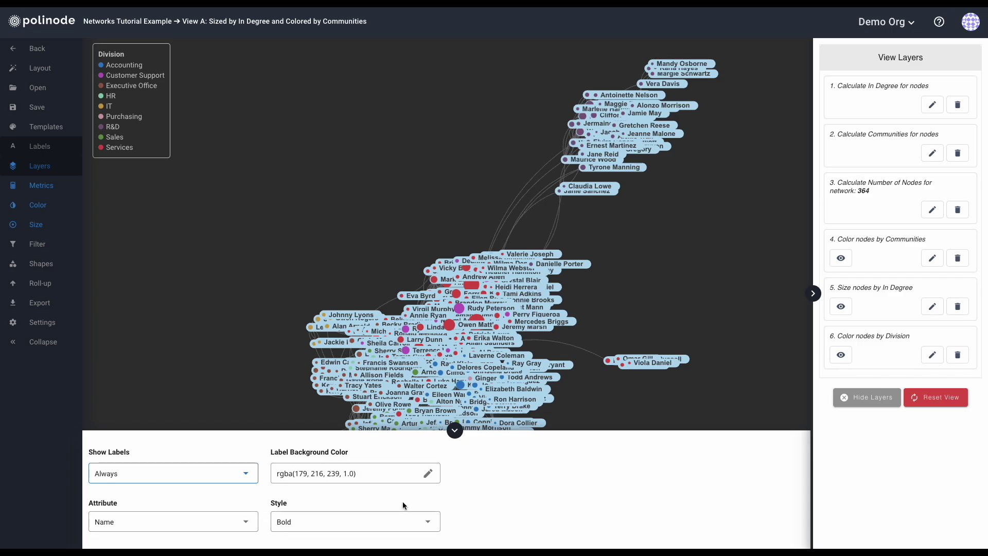
left_click(455, 431)
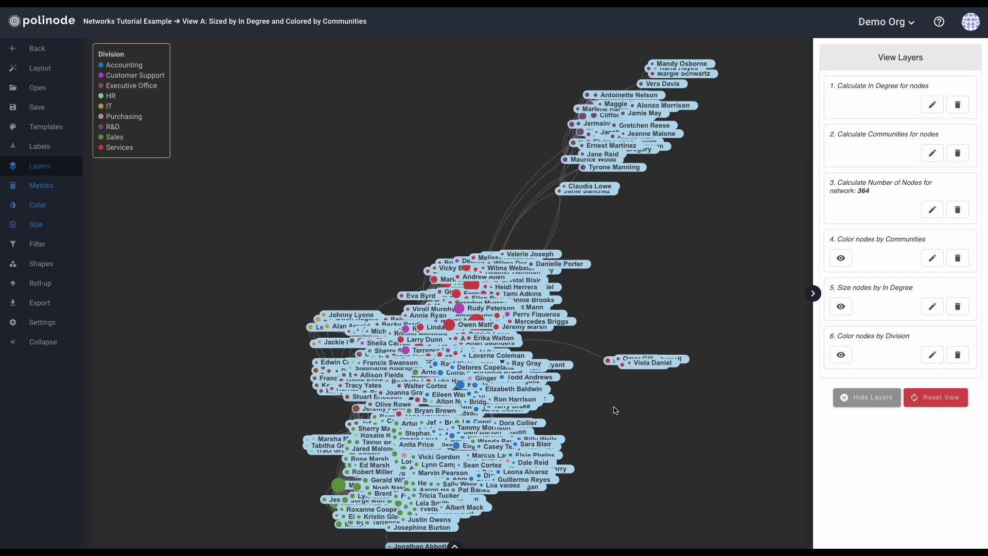
Filter labels by In Degree so only the top nodes are named, and add it as a new layer.
left_click(27, 246)
left_click(701, 453)
left_click(139, 491)
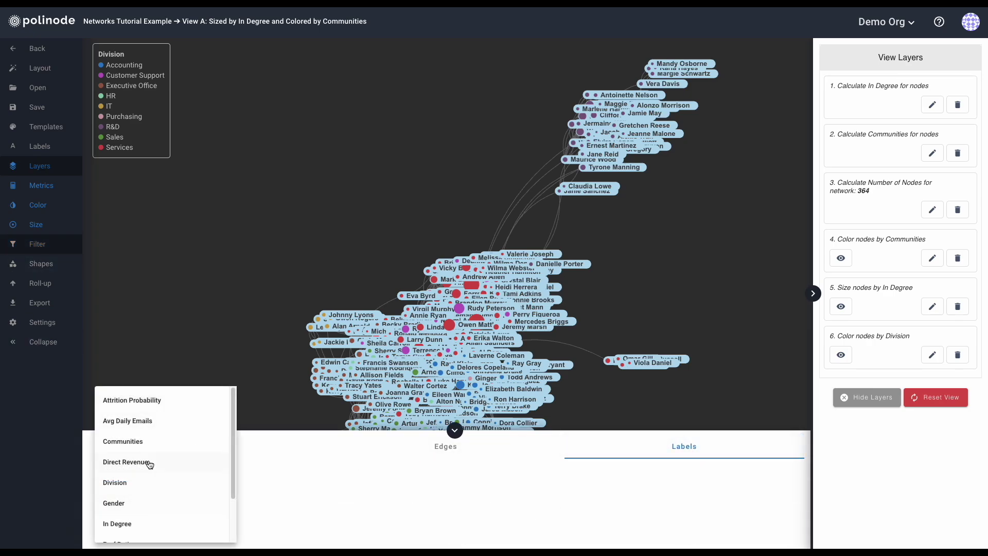
left_click(129, 524)
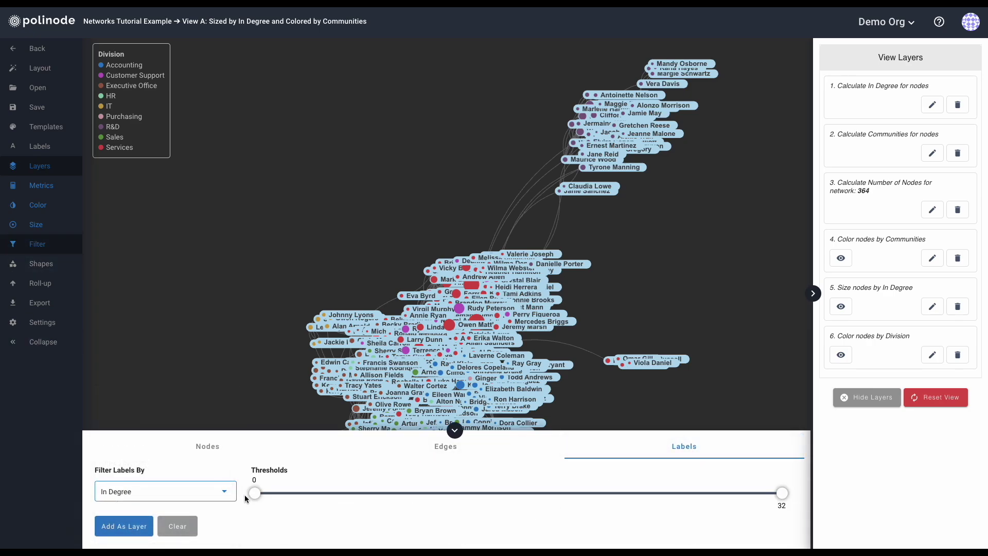
left_click_drag(253, 498, 558, 507)
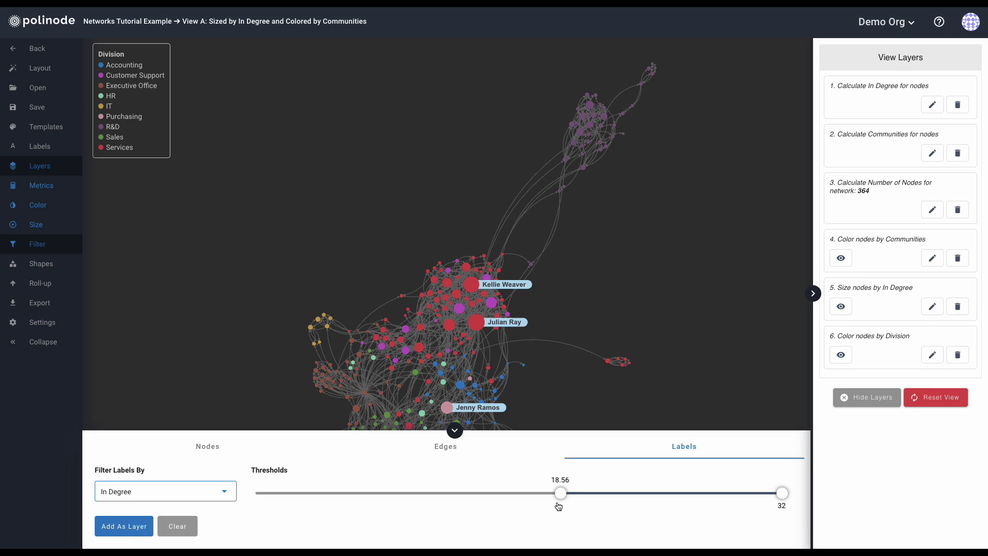
left_click(128, 526)
left_click(455, 430)
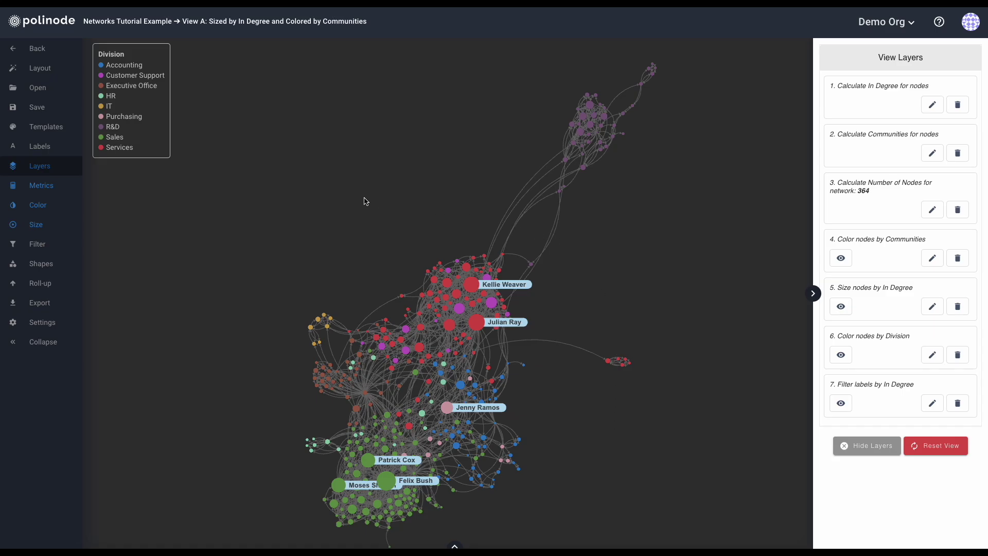
Choose Update Open View for View A.
left_click(35, 112)
left_click(643, 80)
left_click(472, 127)
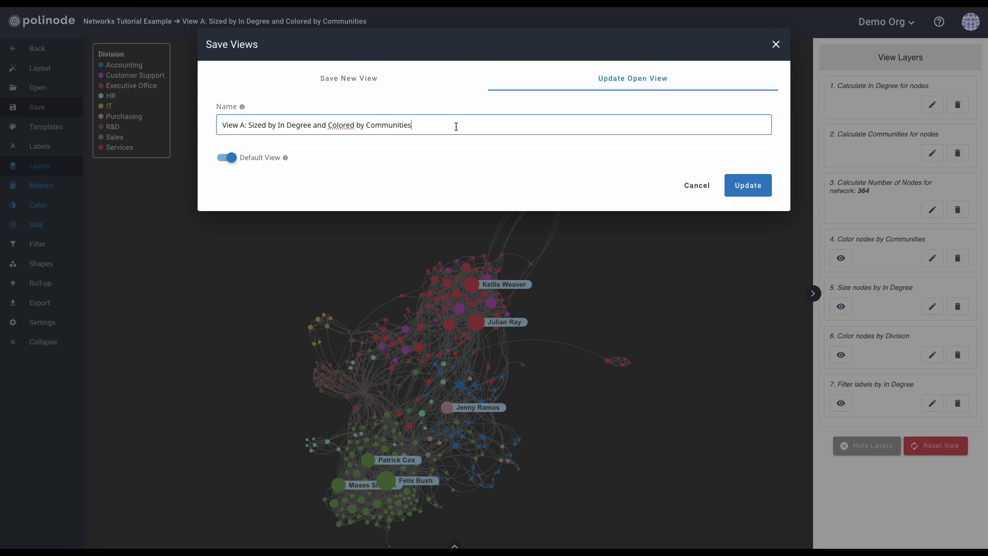
Update View A with the current settings, then look at the Save New View option.
left_click(752, 191)
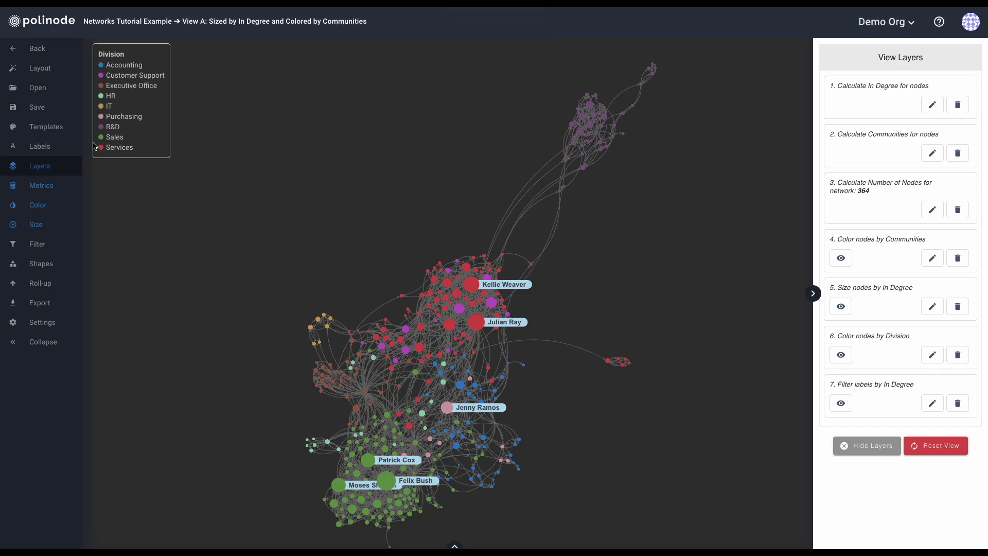
left_click(31, 107)
left_click(314, 83)
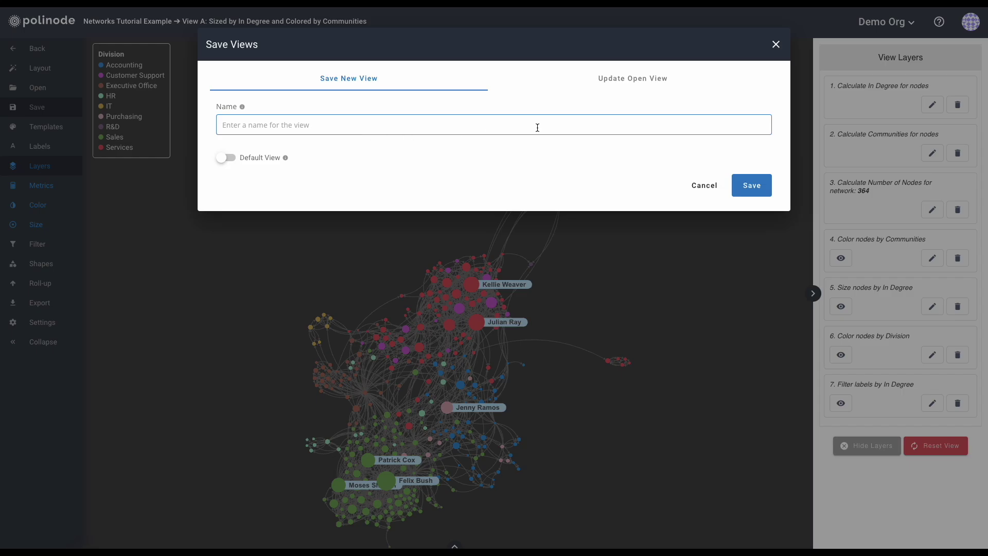
left_click(776, 44)
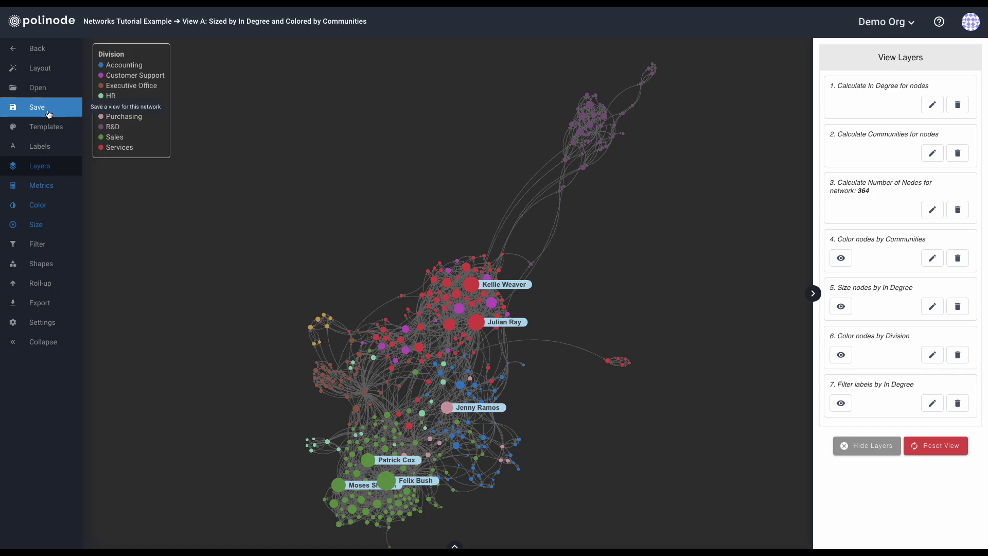
Browse the list of saved views and close it.
left_click(44, 93)
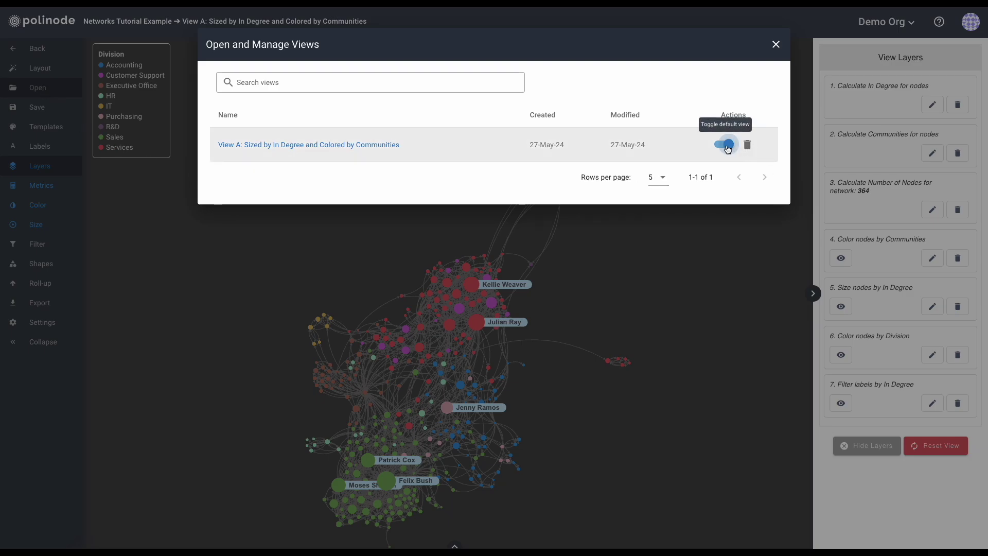
left_click(776, 44)
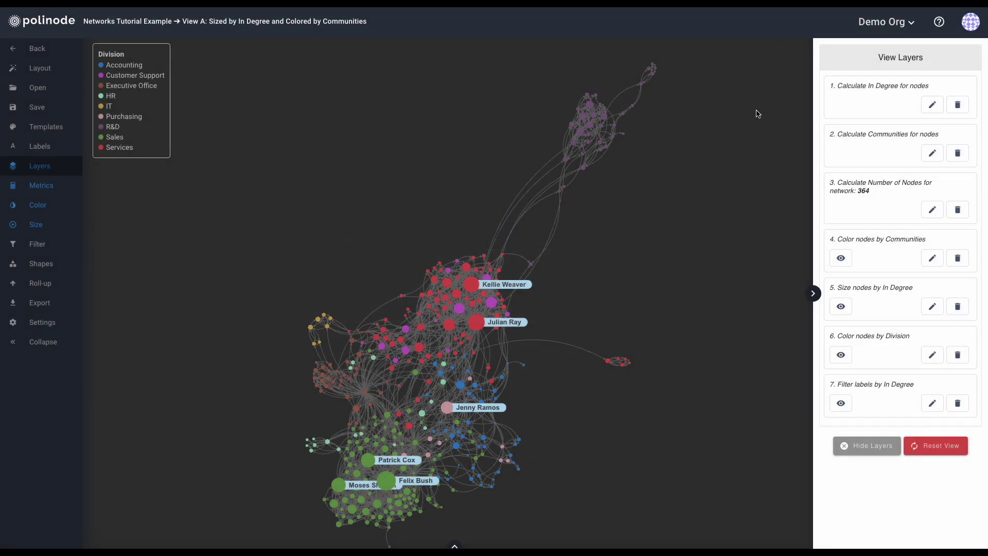
left_click(21, 130)
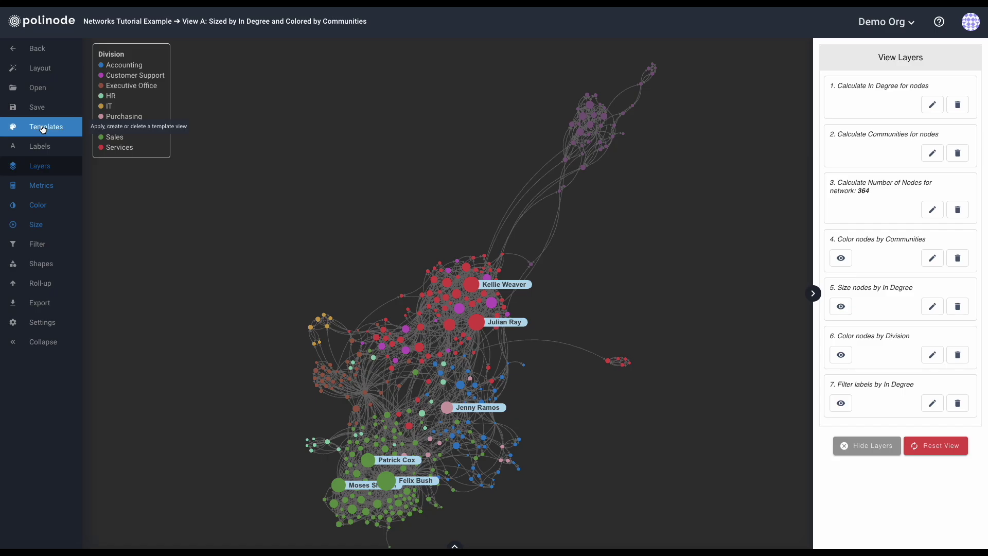
left_click(43, 128)
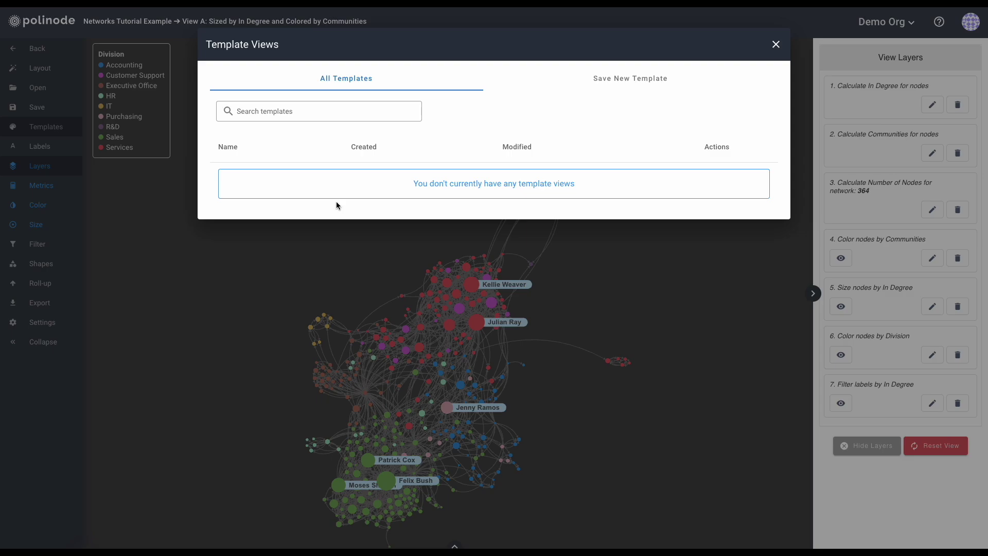
left_click(776, 45)
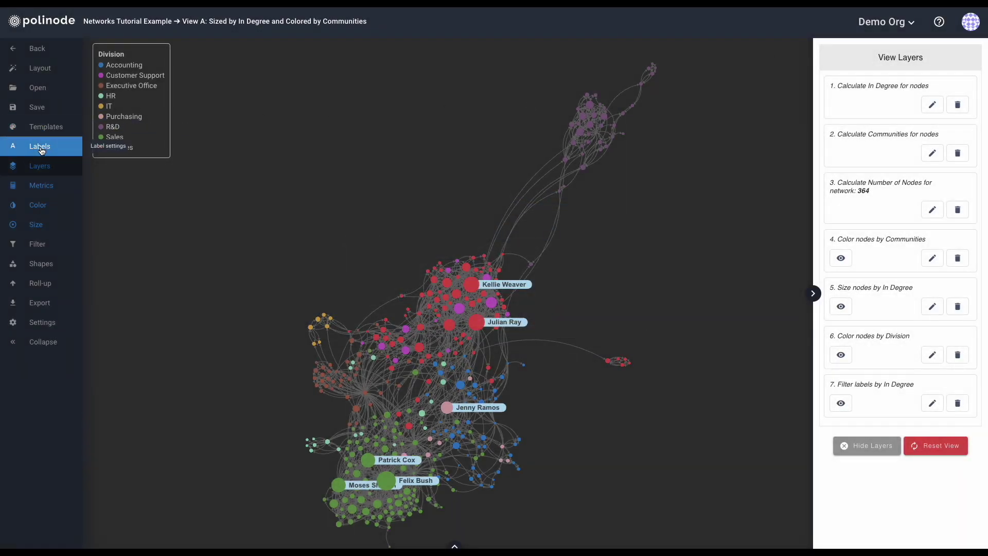
left_click(42, 148)
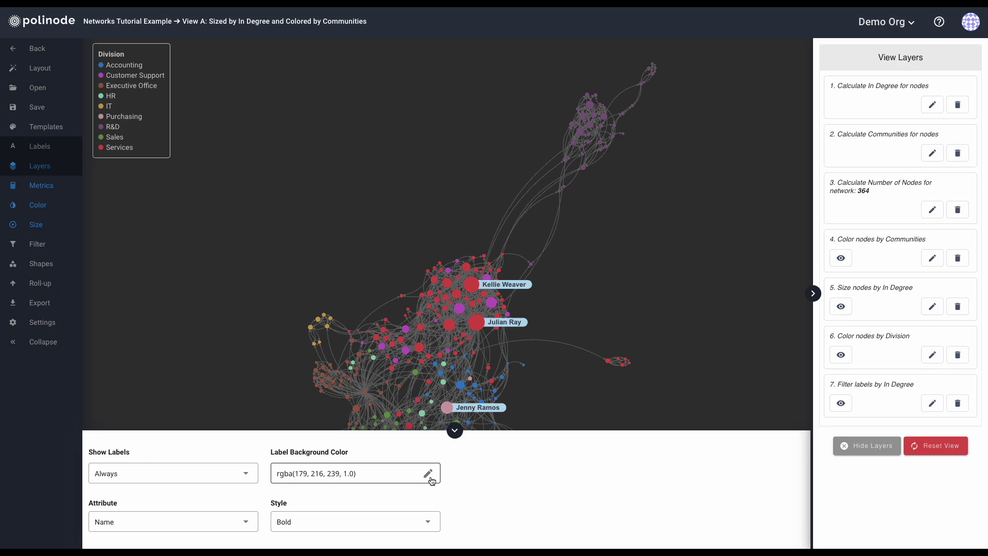
left_click(178, 525)
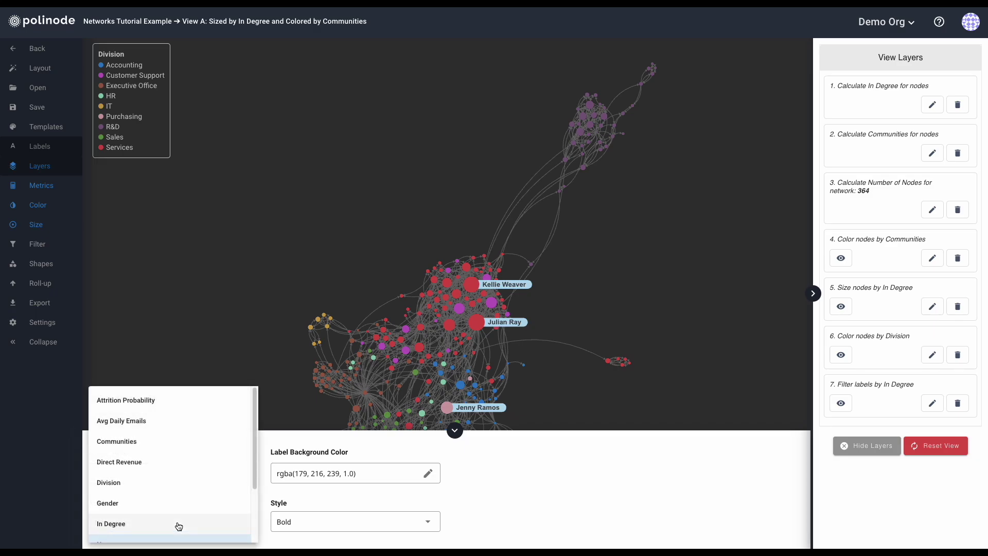
left_click(142, 503)
left_click(144, 533)
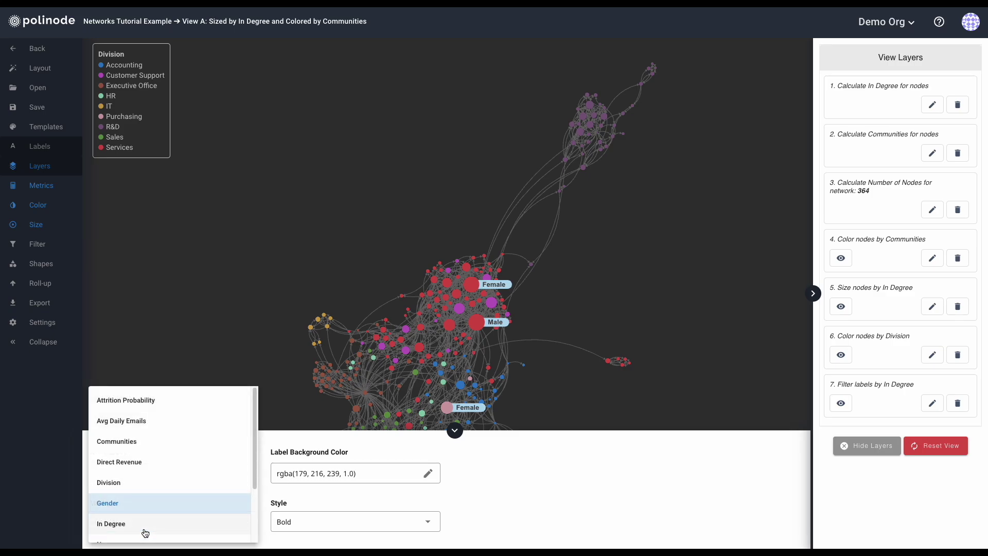
scroll(141, 503, "down", 1)
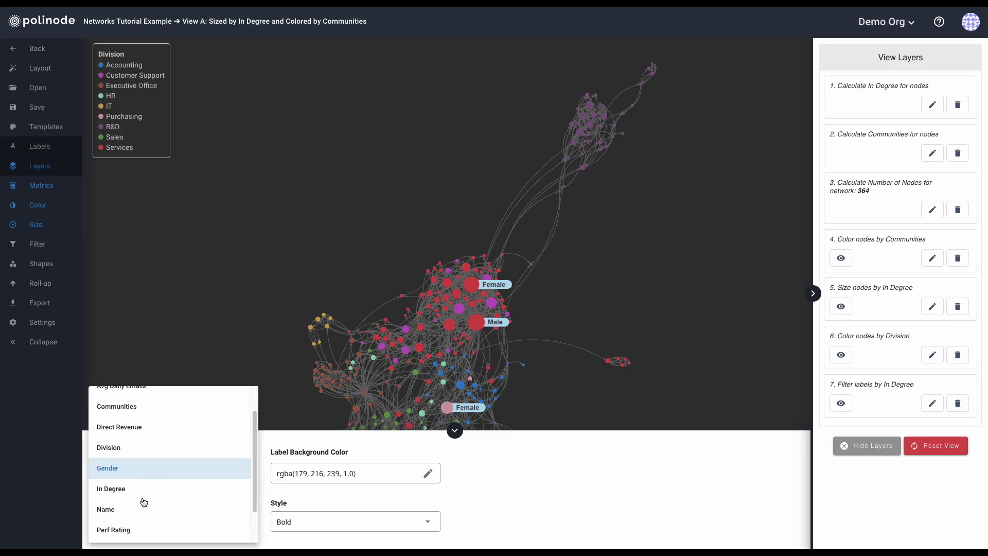
left_click(132, 508)
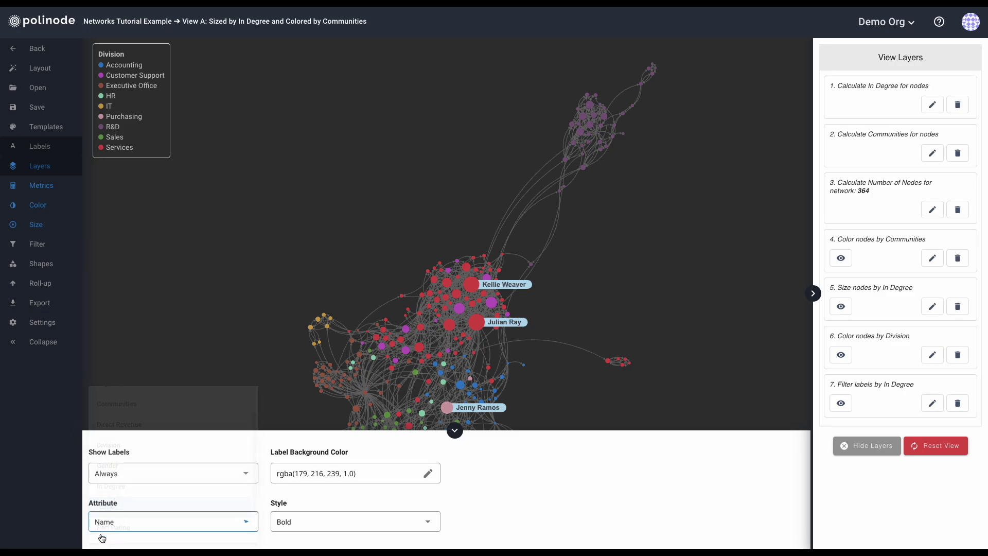
left_click(323, 519)
left_click(309, 508)
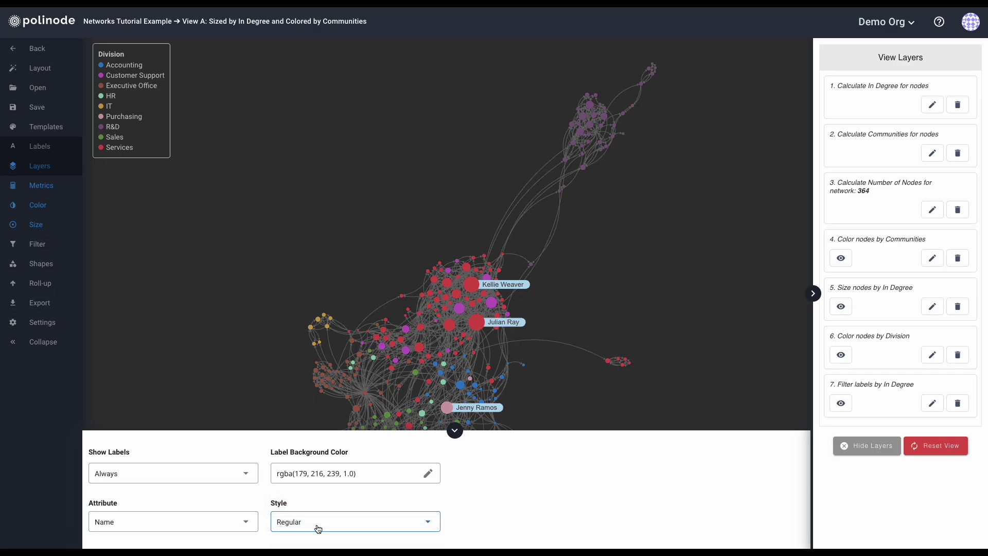
left_click(315, 524)
left_click(312, 534)
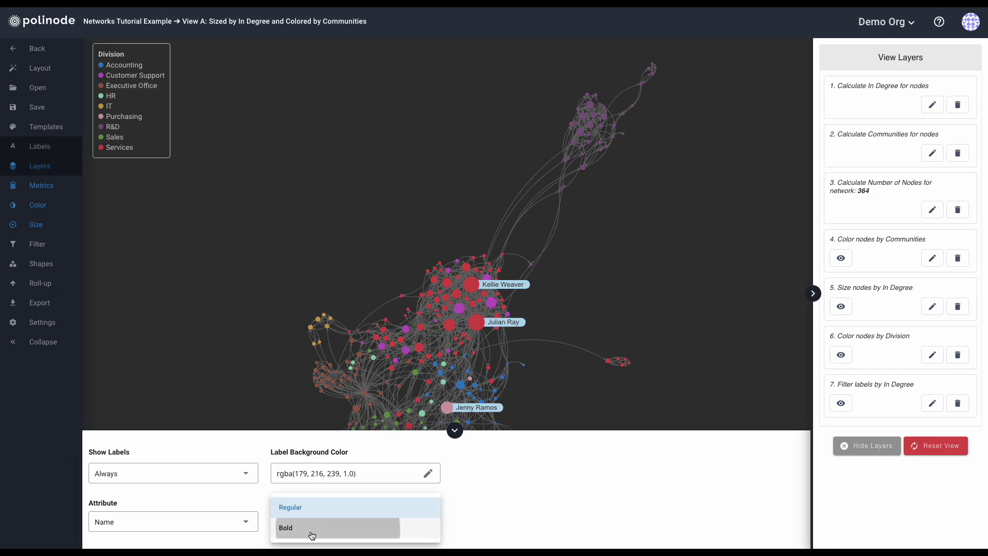
left_click(454, 433)
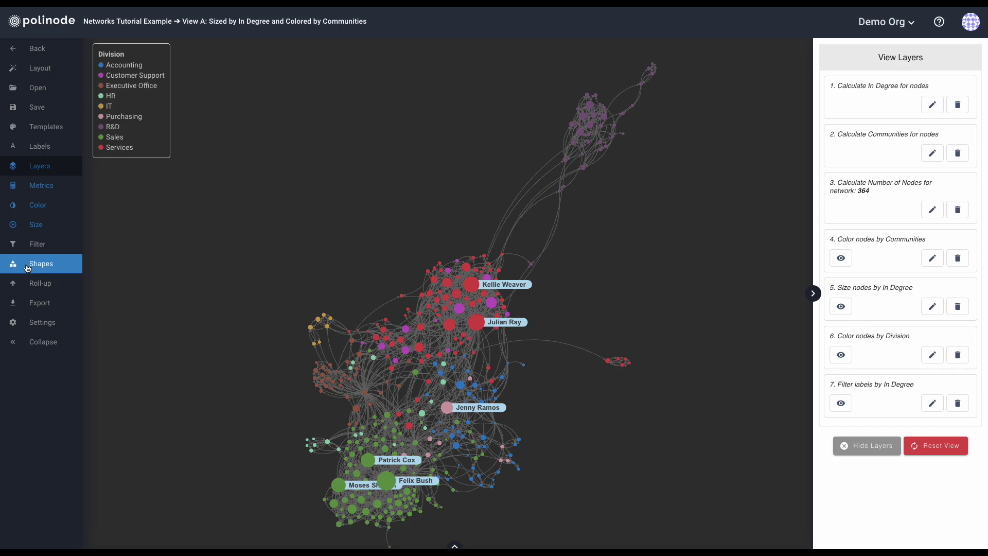
Shape nodes by Gender with Male nodes as squares, then clear the shape attribute so all nodes are circles.
left_click(27, 268)
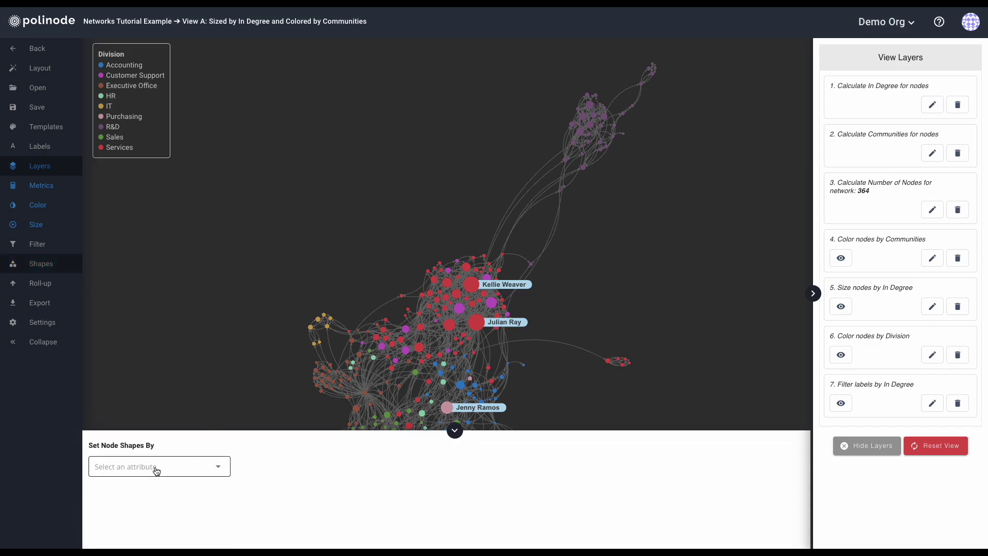
left_click(157, 471)
left_click(119, 511)
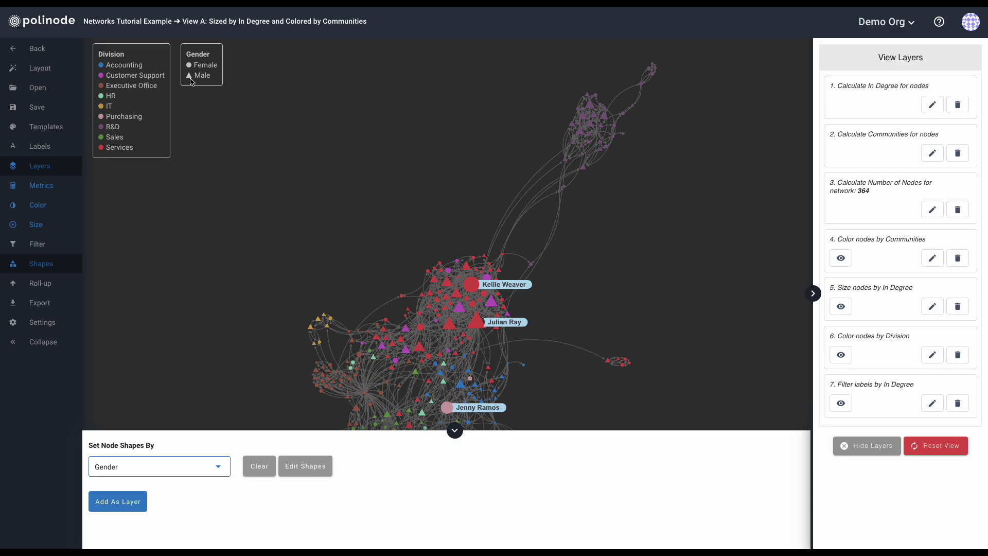
left_click(314, 472)
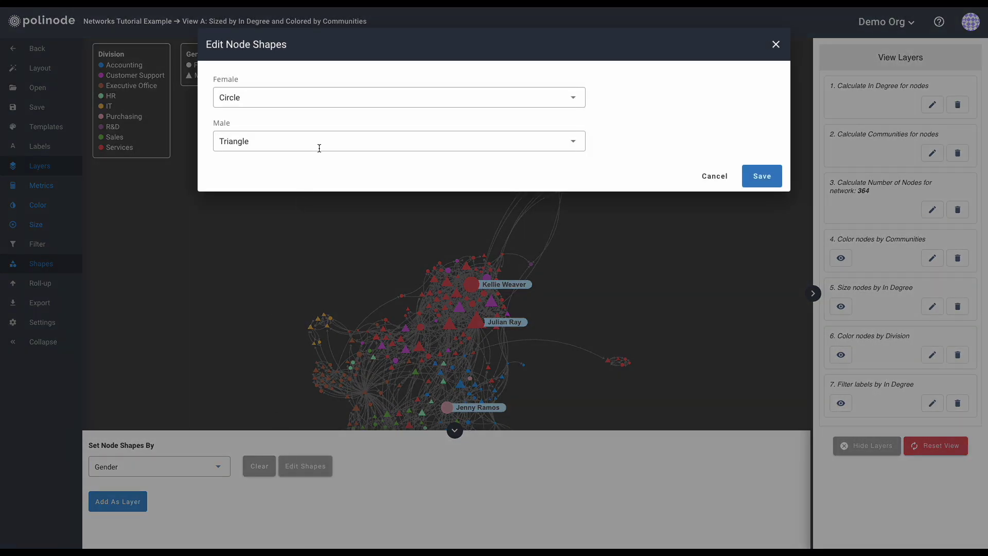
left_click(284, 144)
left_click(258, 188)
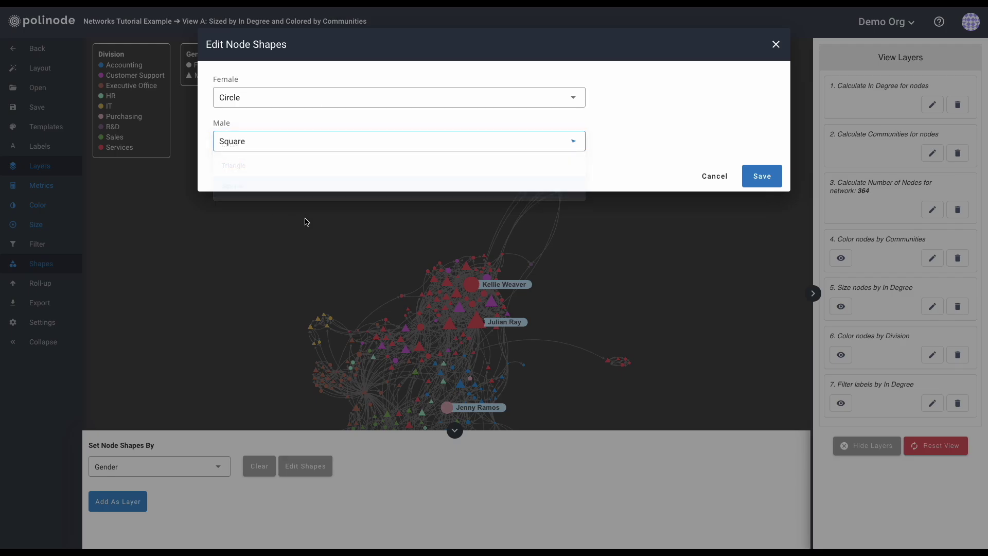
left_click(760, 176)
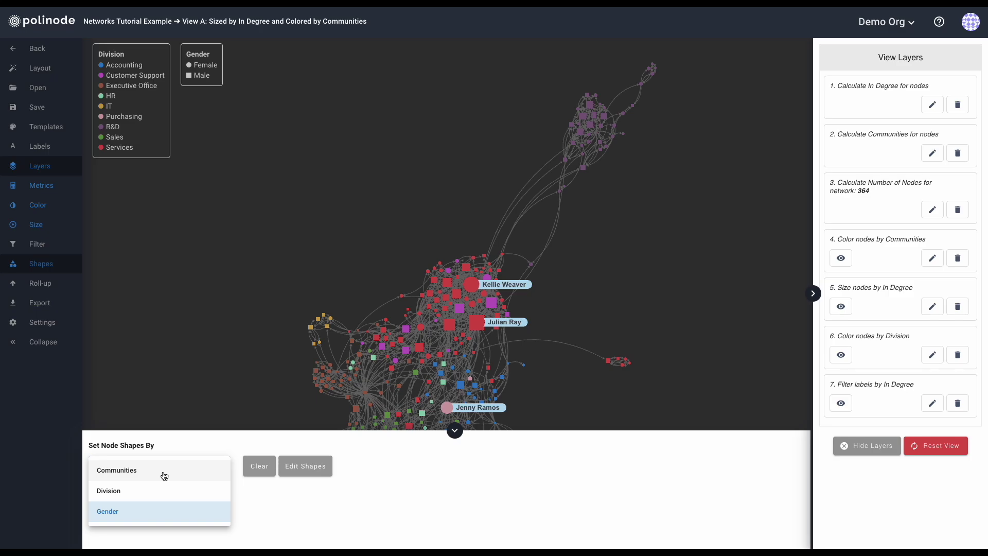
left_click(256, 470)
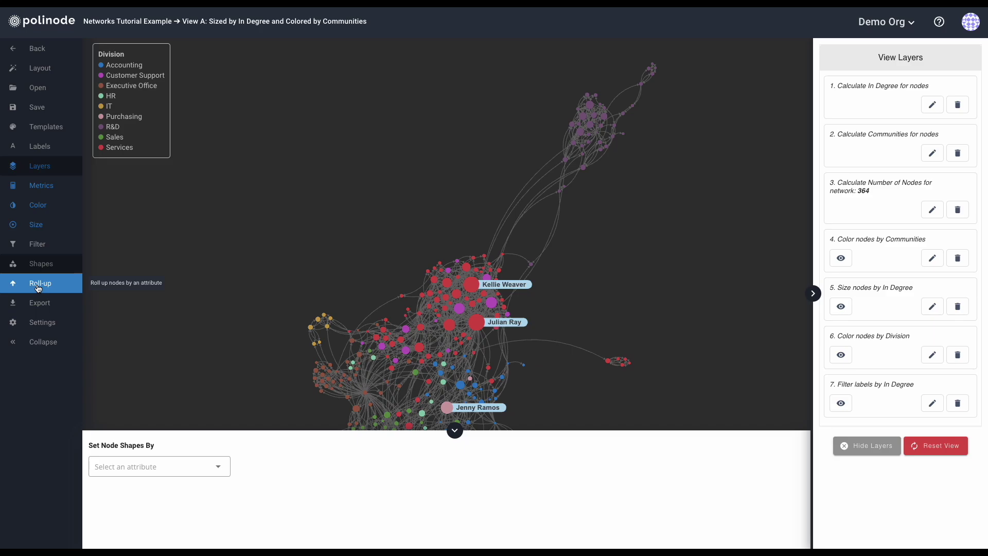
left_click(39, 287)
left_click(162, 466)
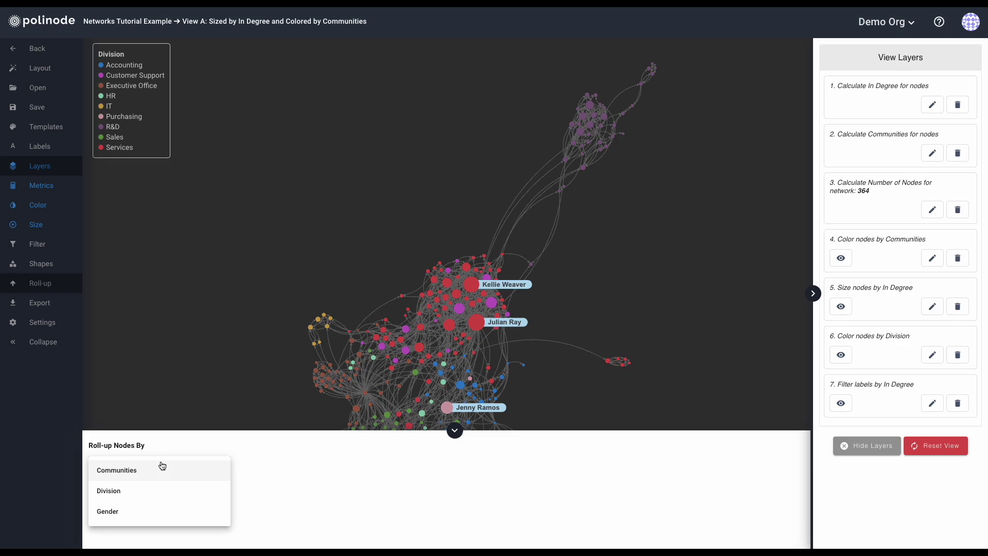
left_click(139, 495)
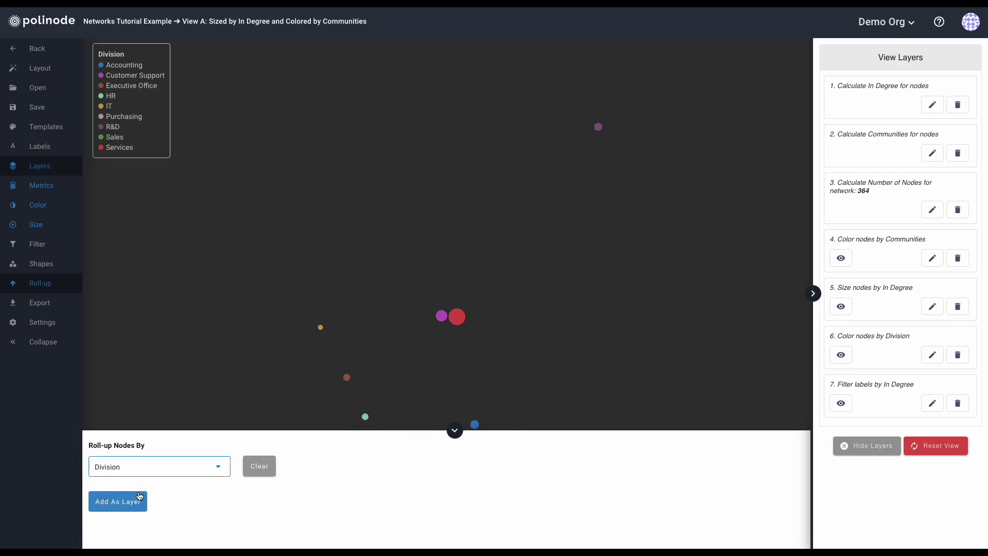
left_click(457, 318)
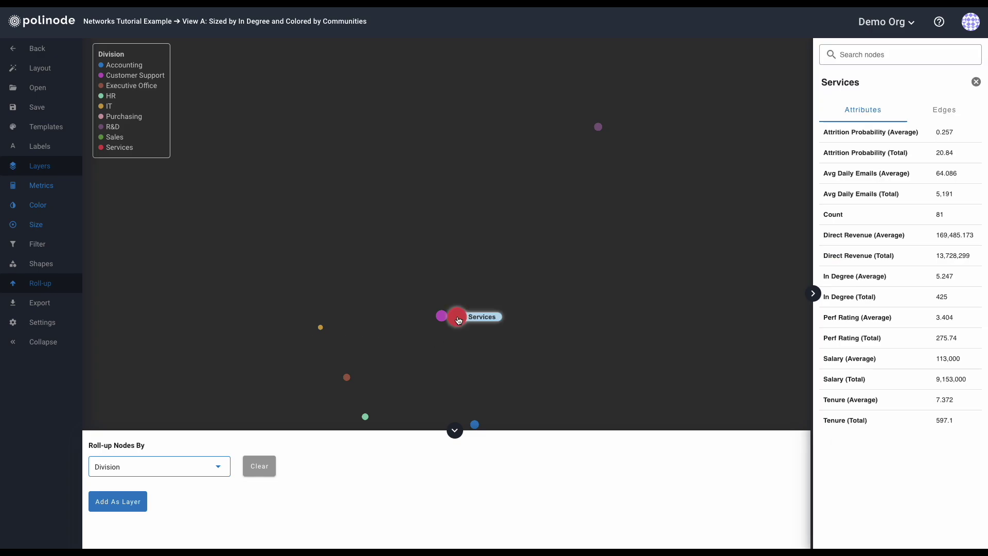
left_click(442, 315)
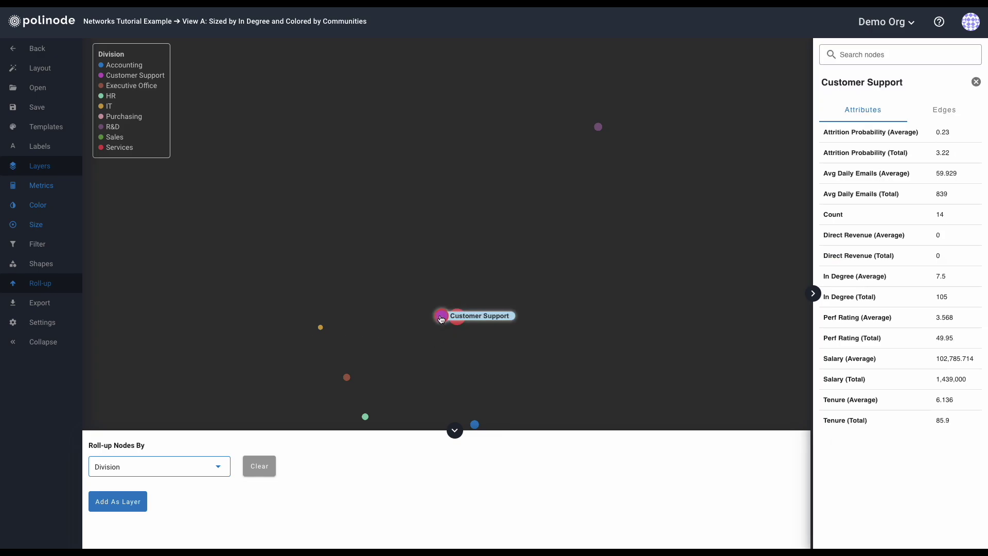
left_click(441, 315)
left_click(598, 129)
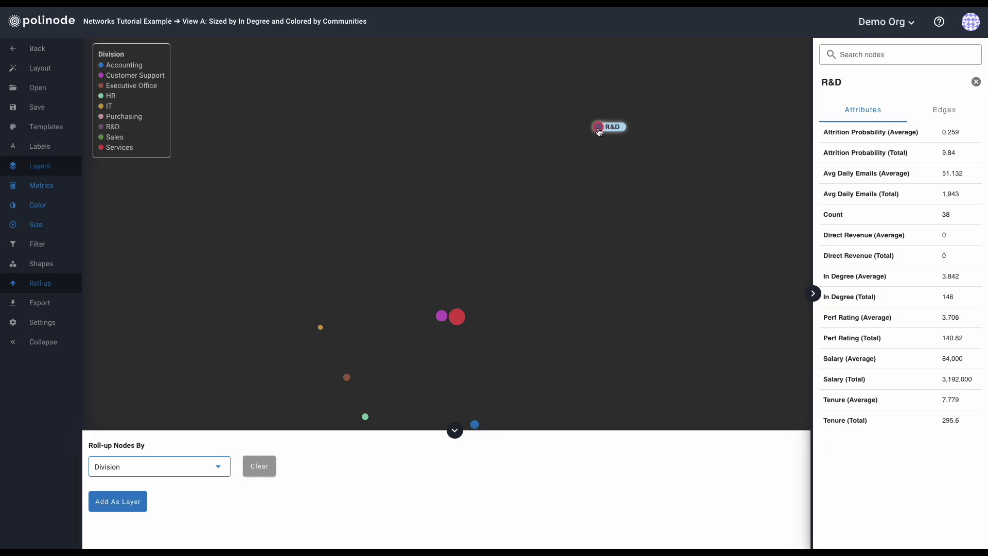
left_click(592, 140)
left_click(475, 423)
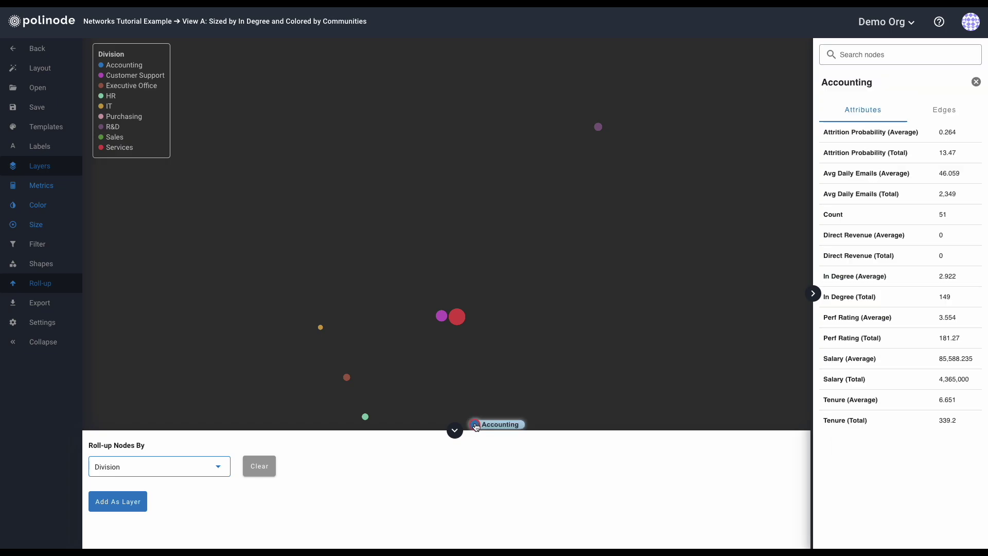
left_click(456, 317)
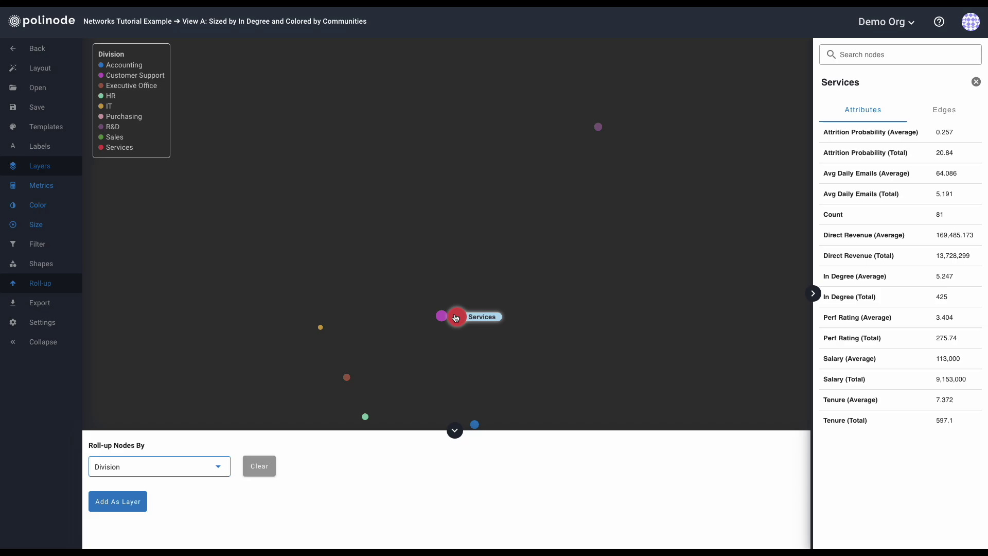
left_click(442, 317)
left_click(346, 377)
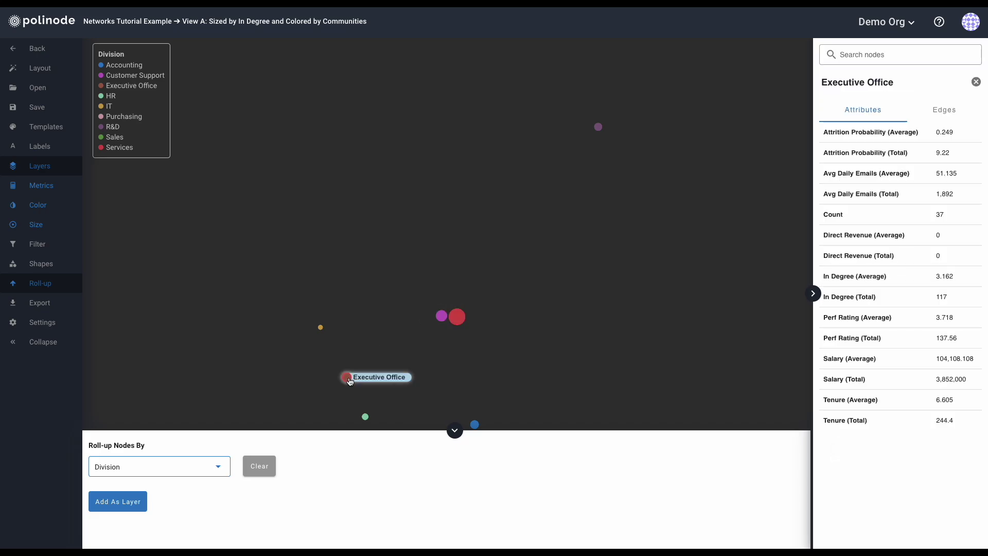
left_click(346, 379)
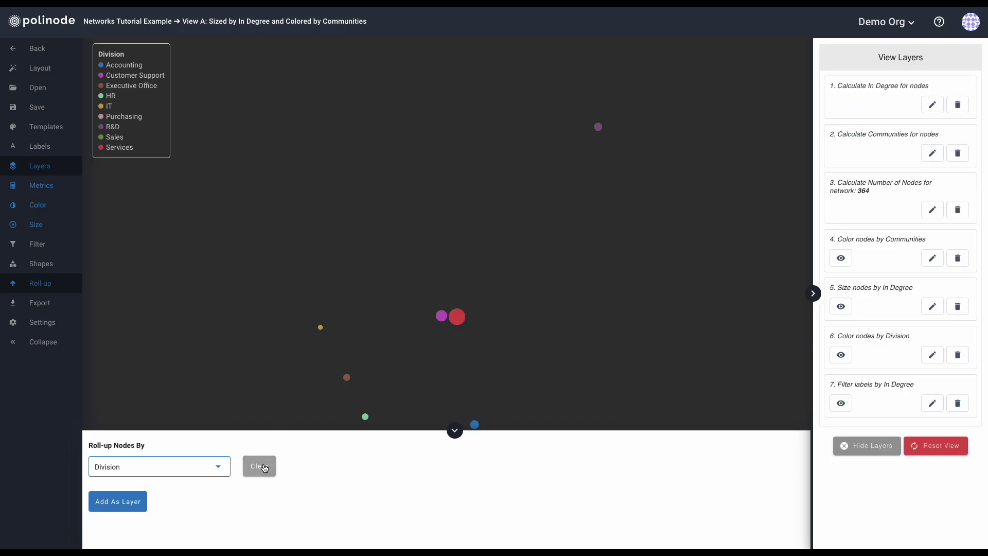
left_click(262, 465)
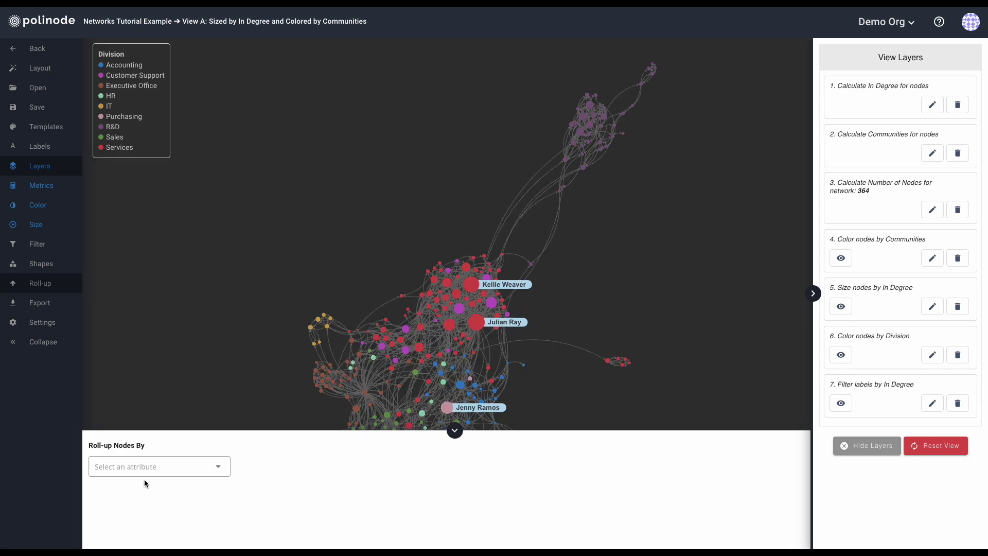
left_click(25, 306)
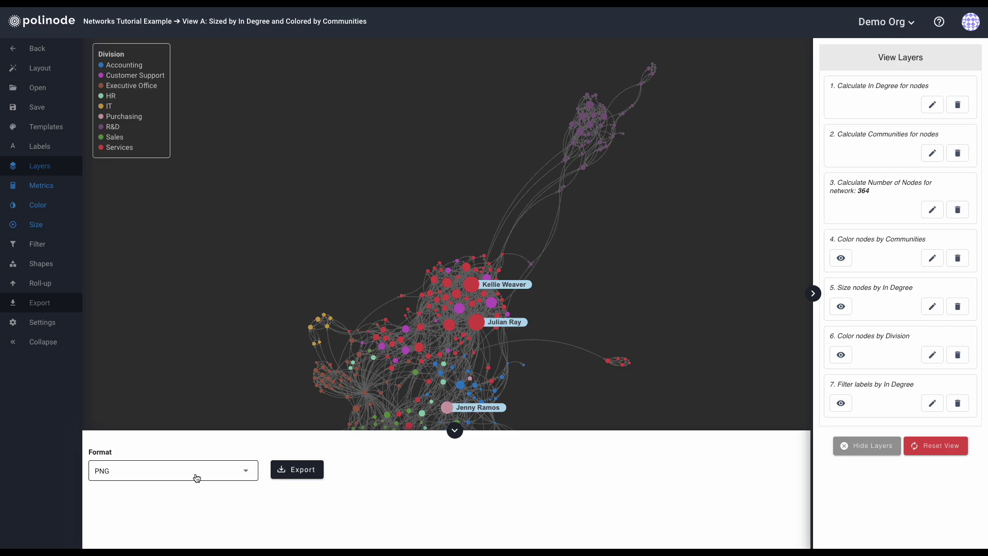
Download the network as a PNG and set up an Excel export including the Full Network.
left_click(287, 472)
left_click(179, 480)
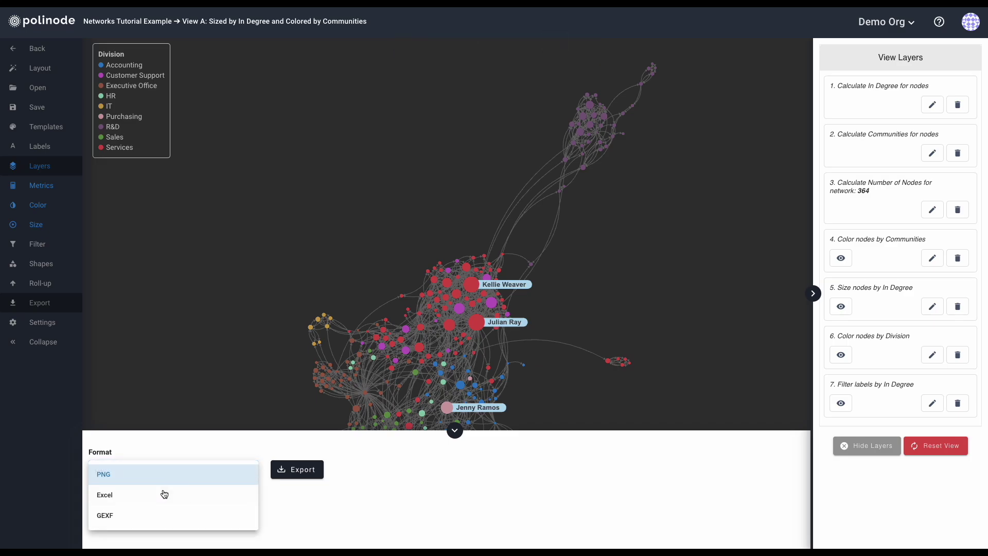
left_click(162, 498)
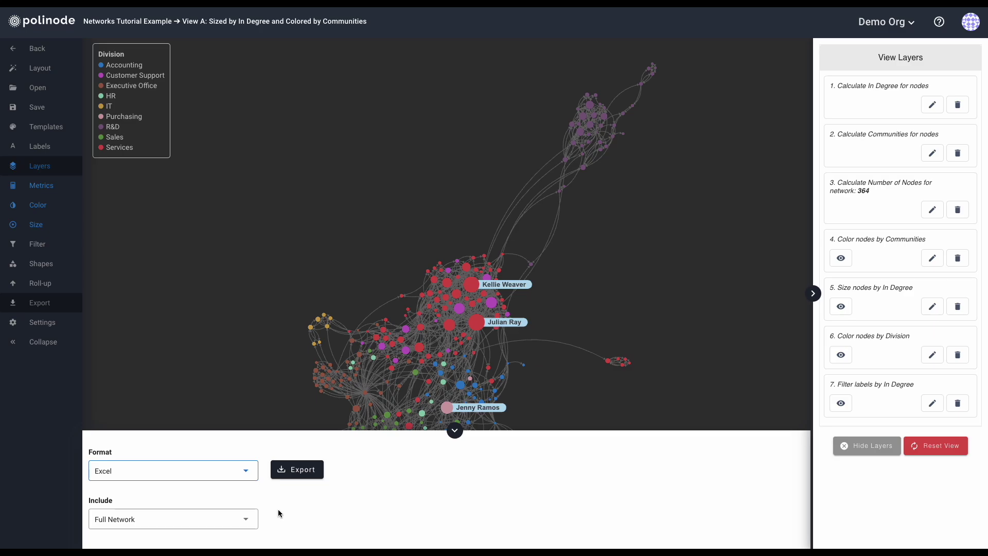
left_click(158, 520)
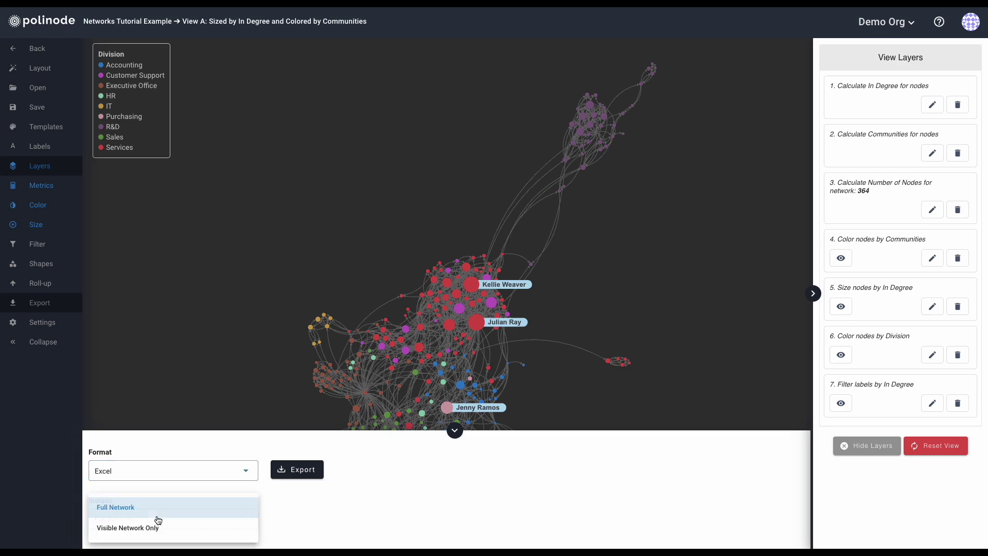
left_click(152, 527)
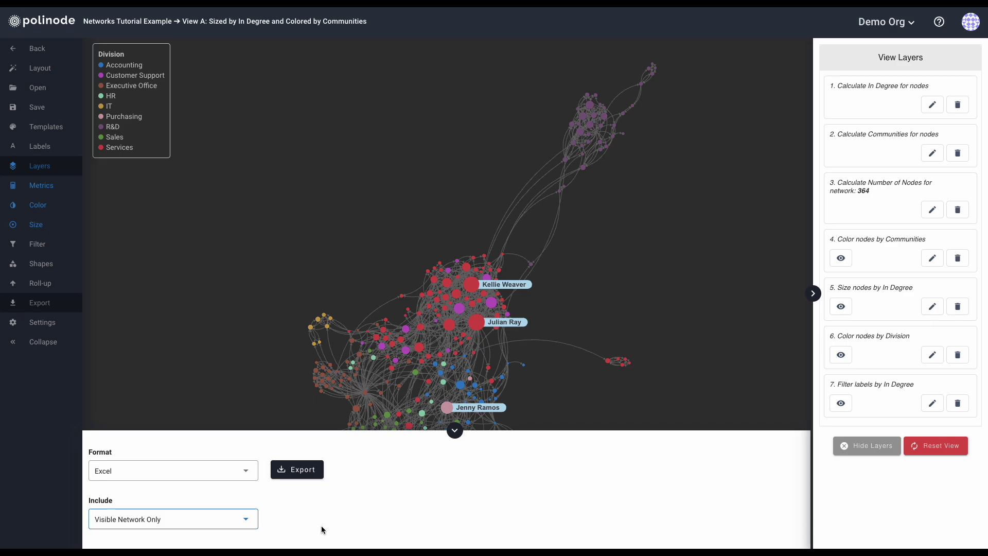
left_click(199, 523)
left_click(138, 512)
Try the GEXF export format, return to Excel, and bring up the Force Directed layout settings.
left_click(129, 472)
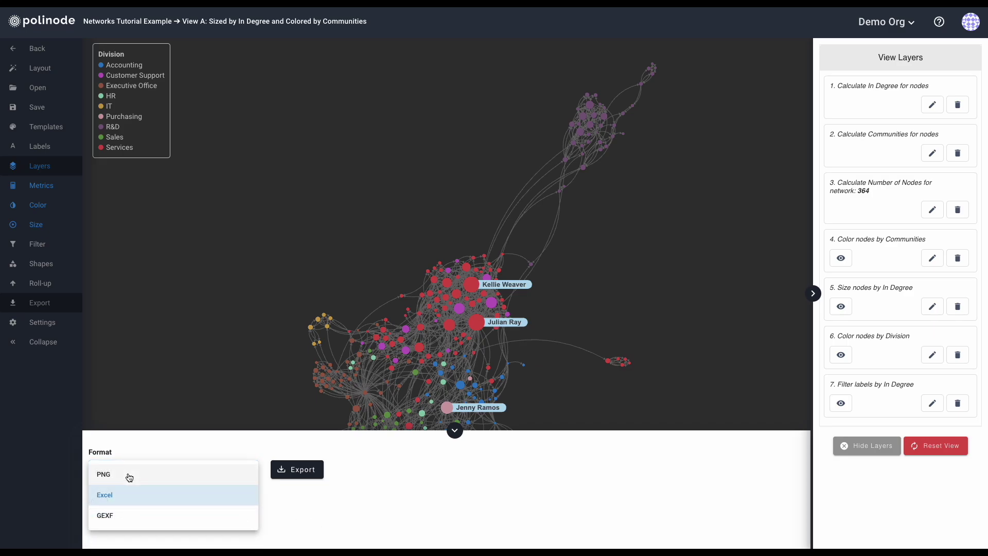
left_click(130, 522)
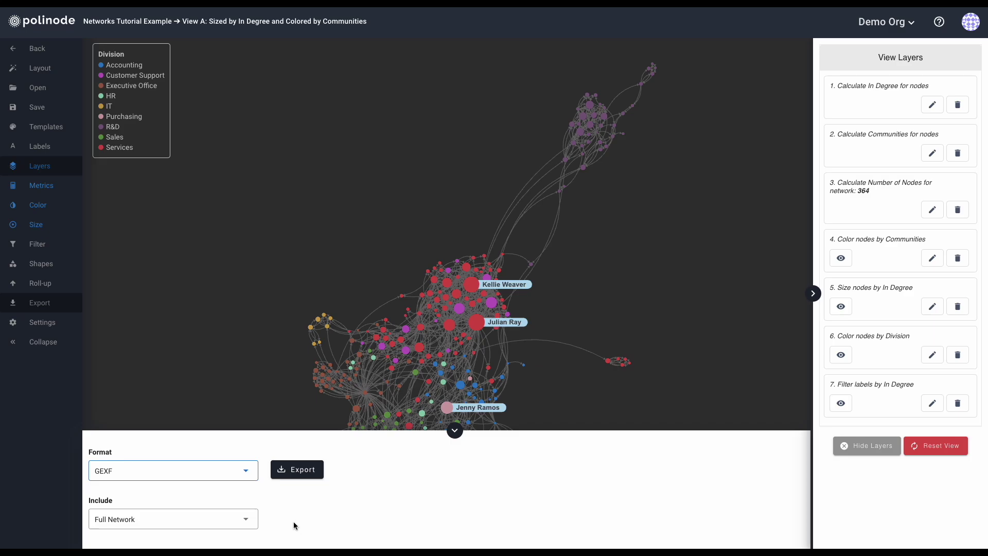
left_click(155, 475)
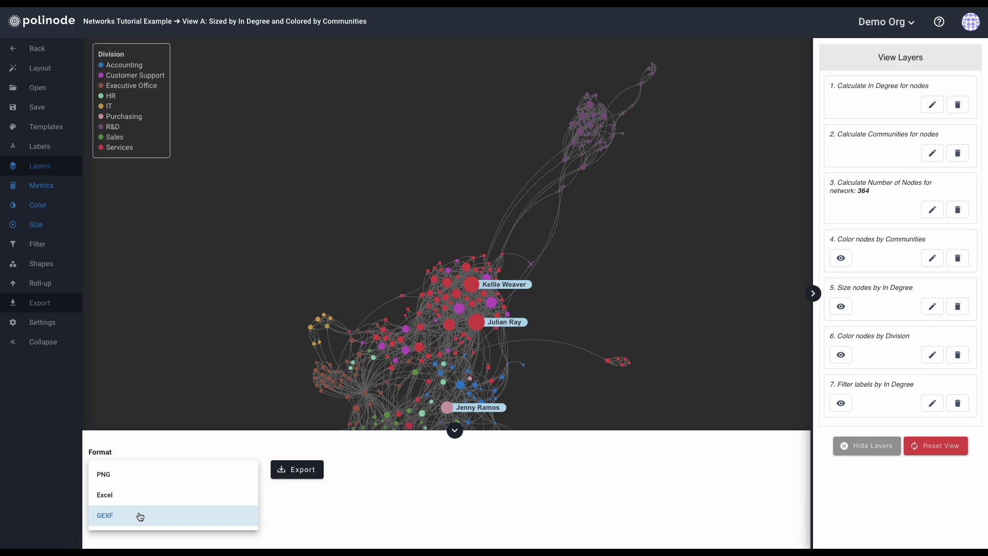
left_click(131, 496)
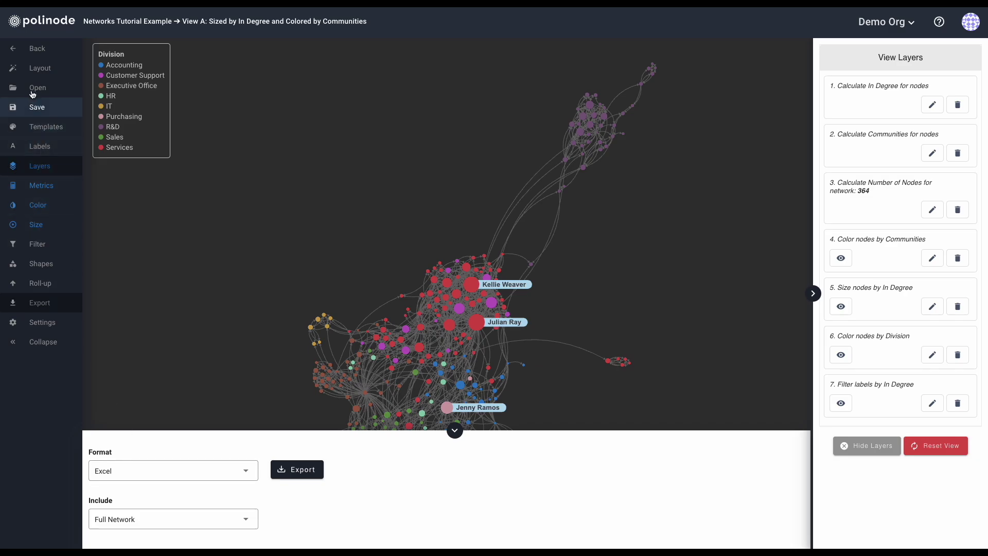
left_click(36, 68)
left_click(273, 472)
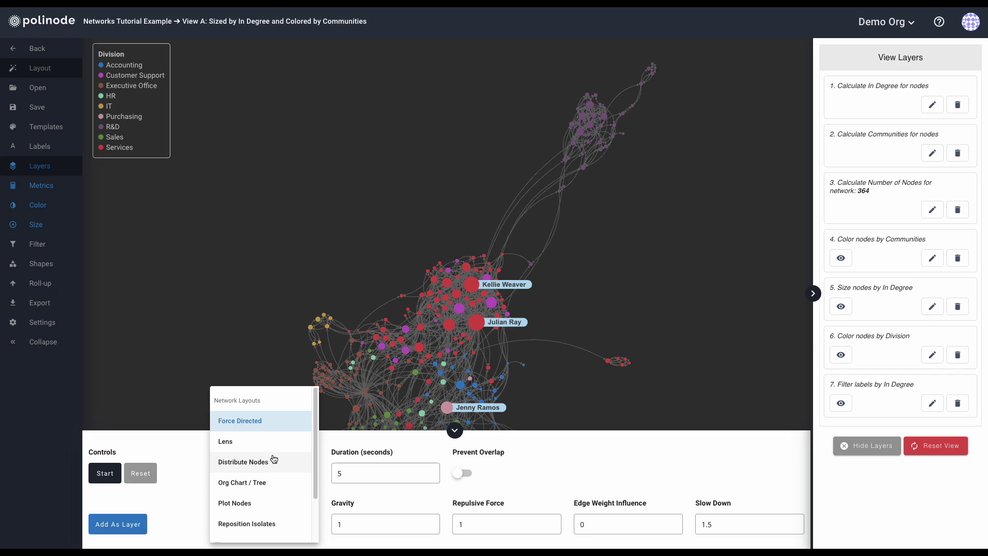
scroll(274, 459, "down", 2)
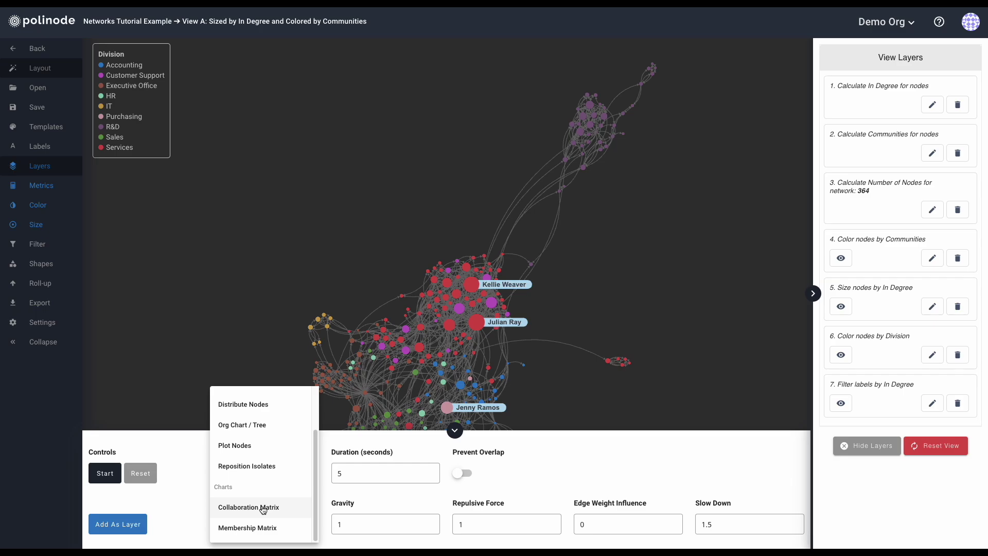
scroll(262, 508, "up", 2)
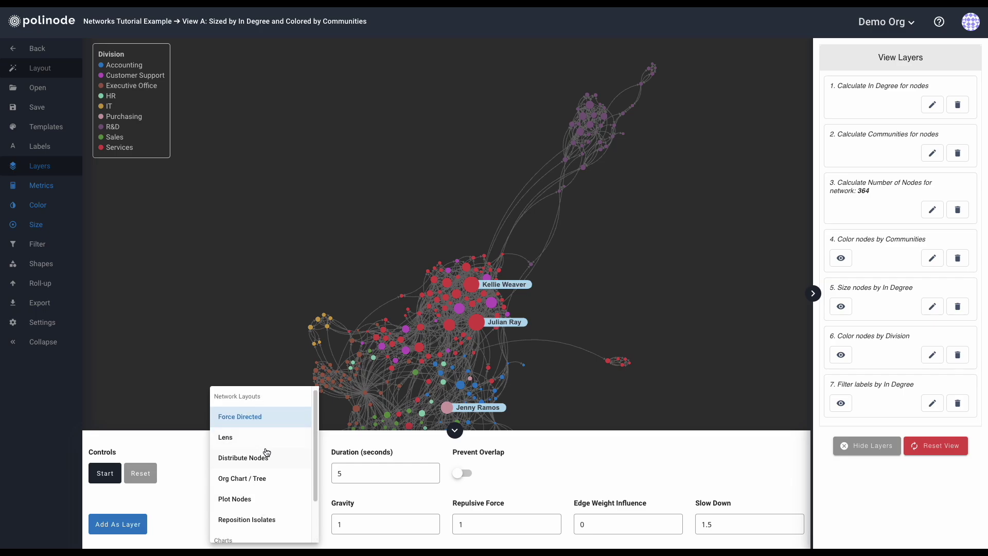
scroll(263, 453, "down", 2)
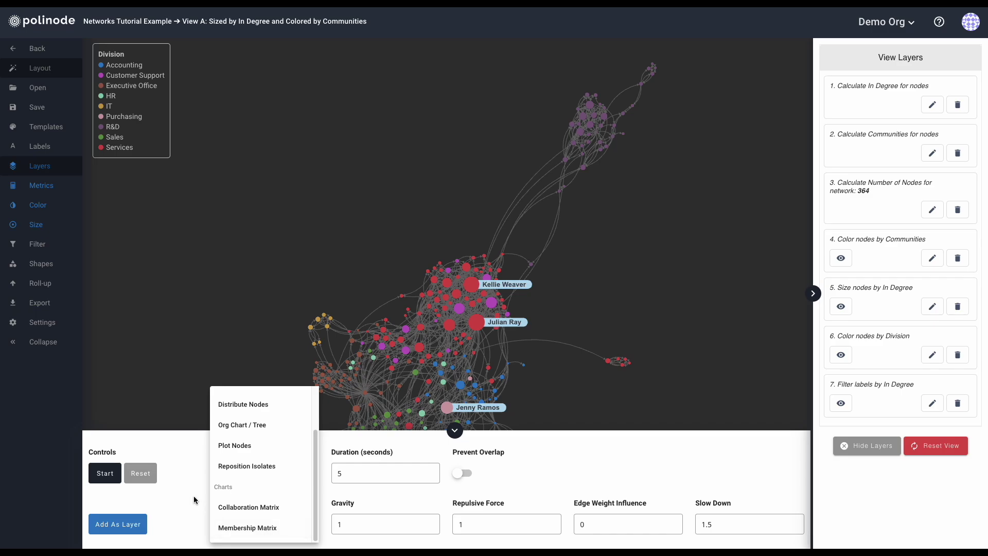
left_click(106, 359)
left_click(46, 305)
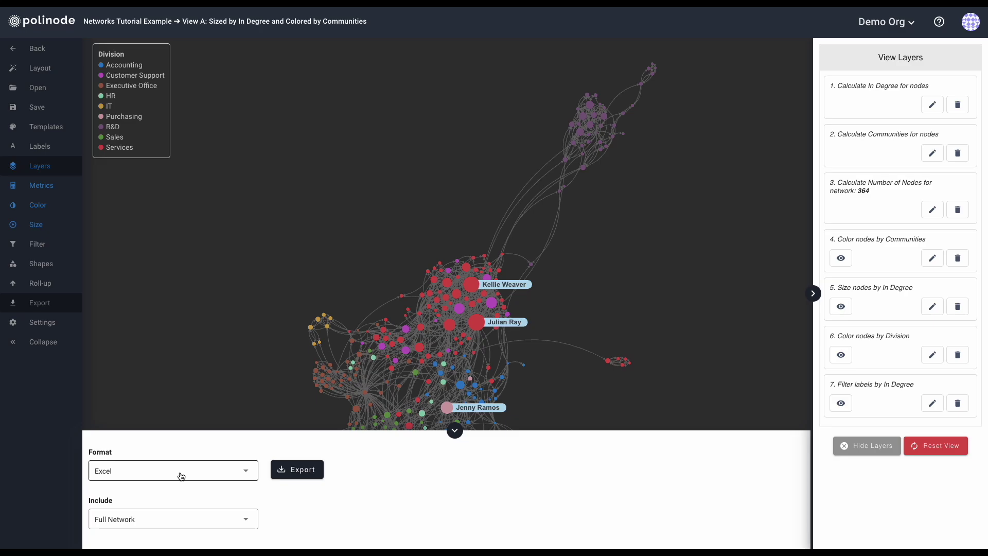
Open the Settings panel showing edge options: curved edges, with self-loops and arrows on.
left_click(35, 324)
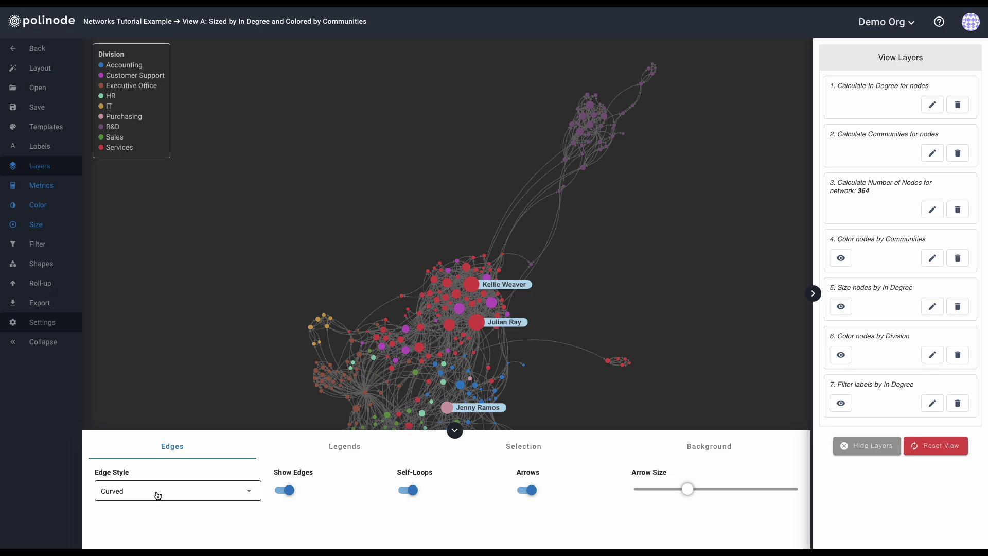
Try straight and hidden edges, then restore curved, visible edges.
left_click(158, 496)
left_click(153, 520)
left_click(153, 494)
left_click(145, 501)
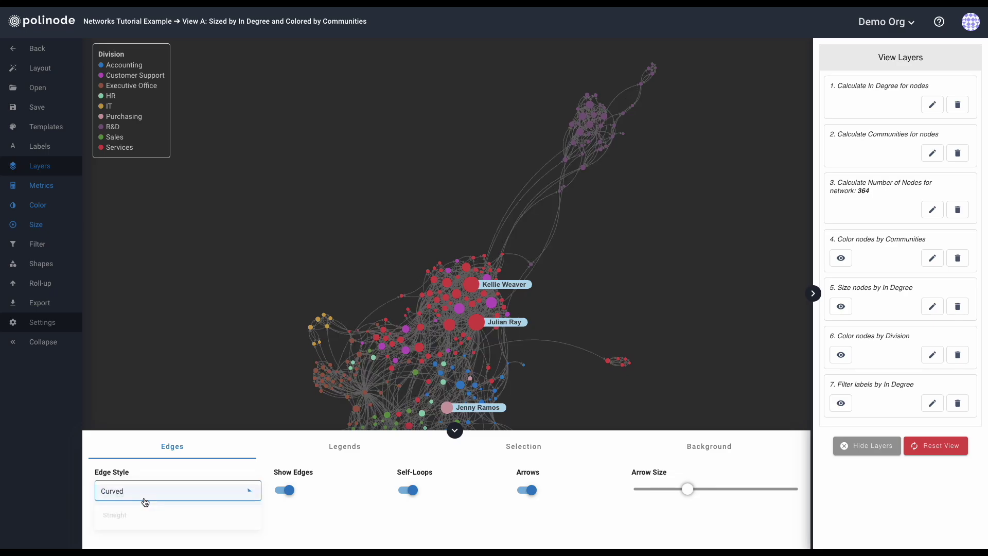
left_click(285, 491)
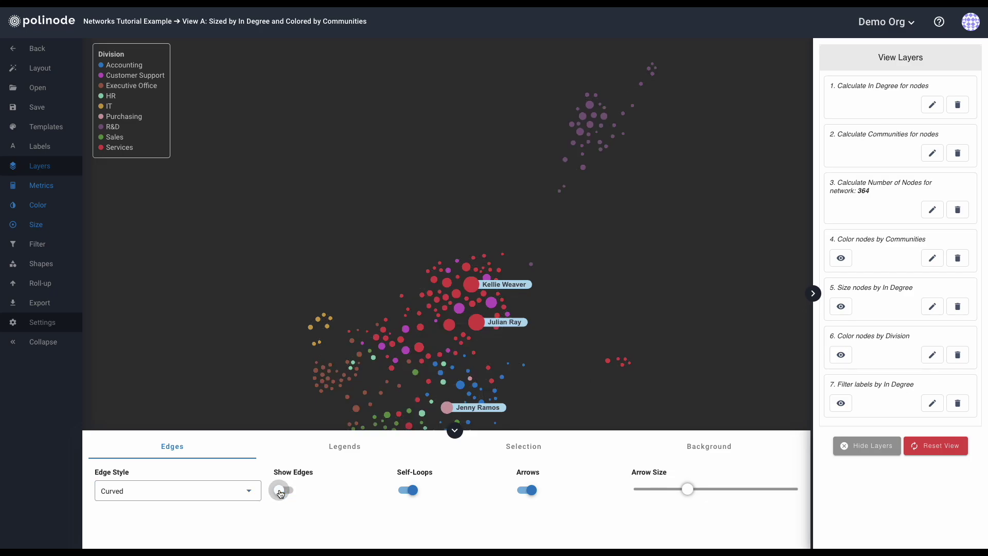
left_click_drag(362, 247, 368, 214)
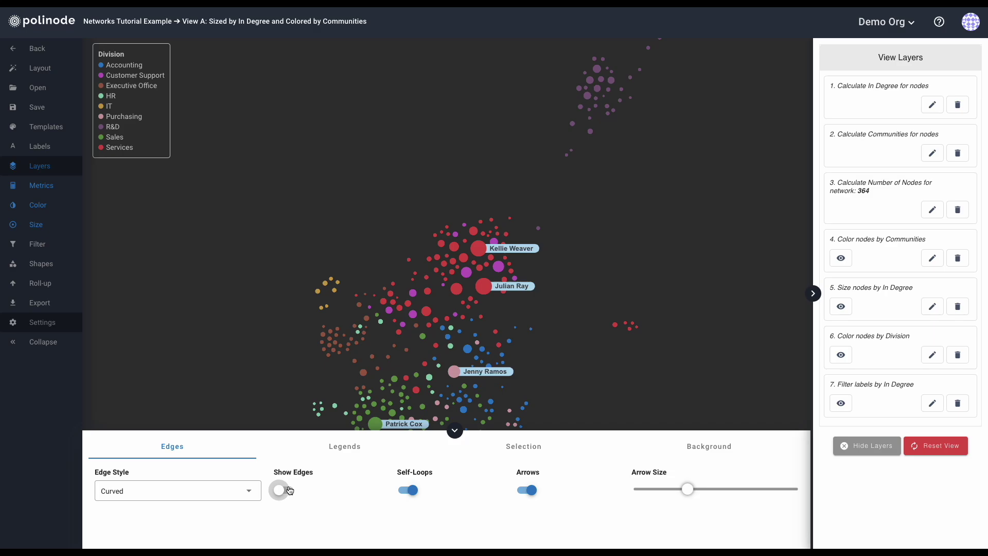
left_click(290, 490)
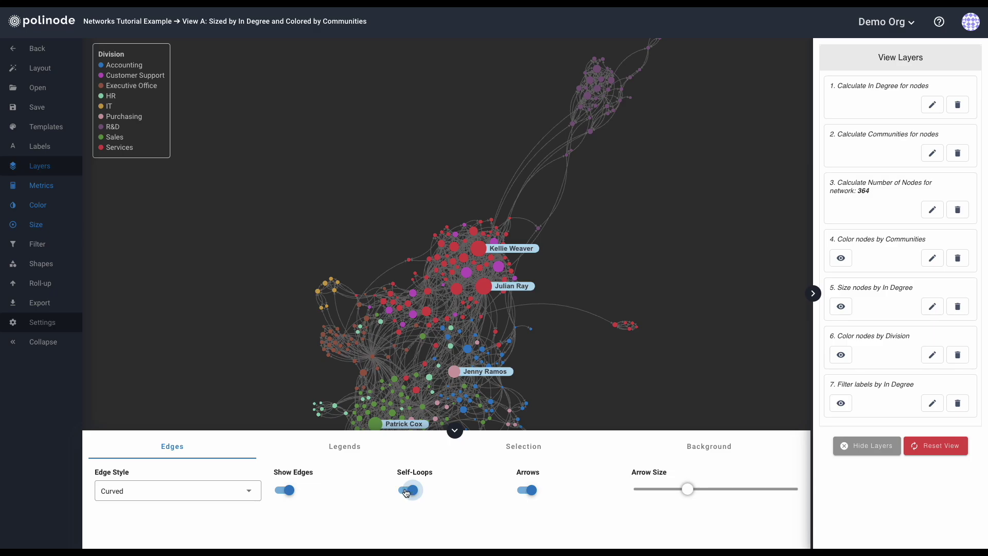
Keep self-loops and direction arrows on, shrink the arrow size, and show the Legends options.
left_click(406, 493)
left_click(415, 493)
left_click(524, 493)
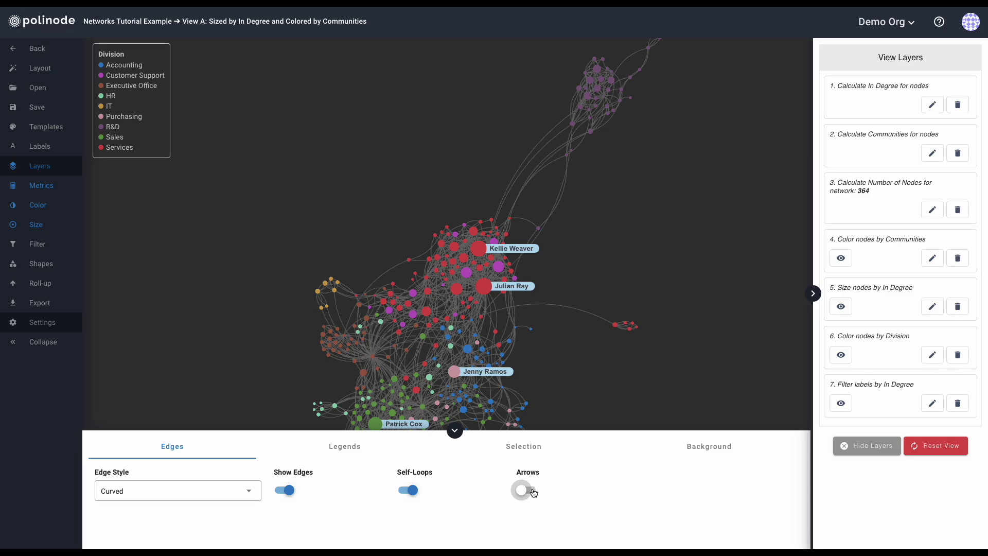
left_click(534, 493)
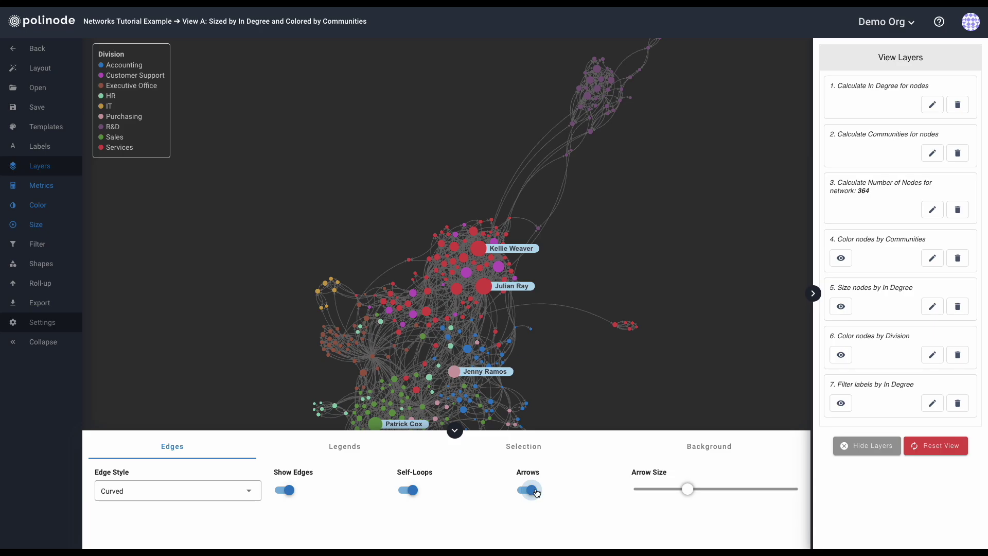
left_click_drag(685, 491, 657, 494)
left_click(333, 452)
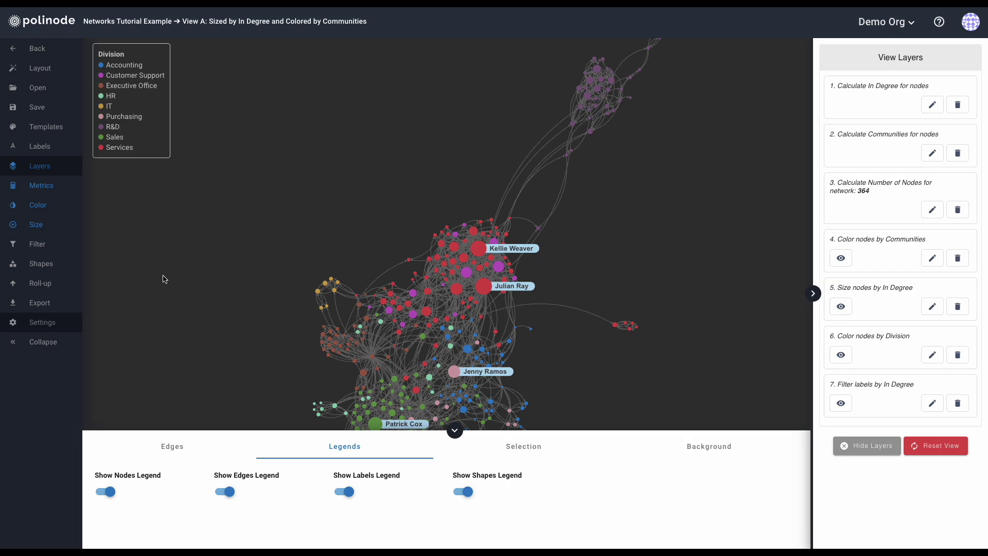
left_click(105, 493)
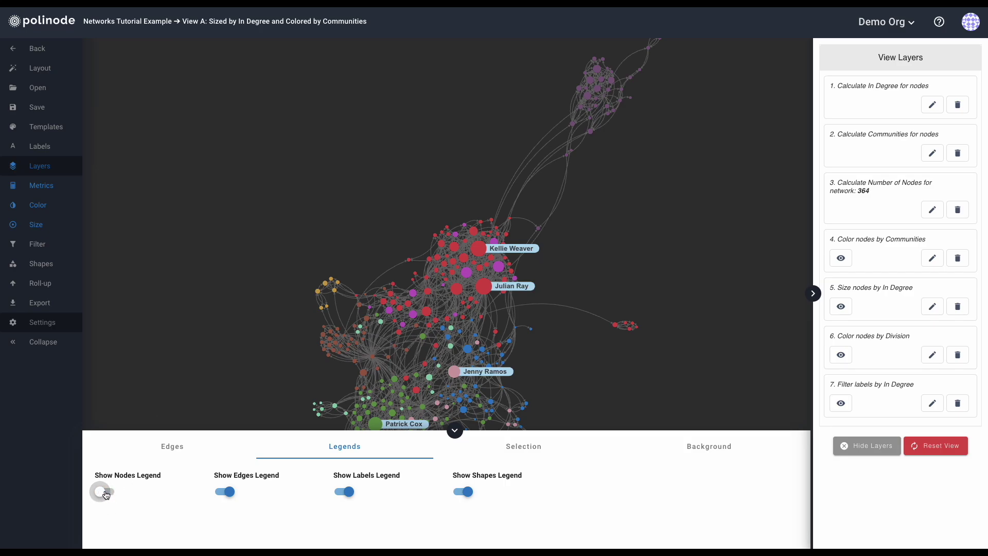
left_click(105, 494)
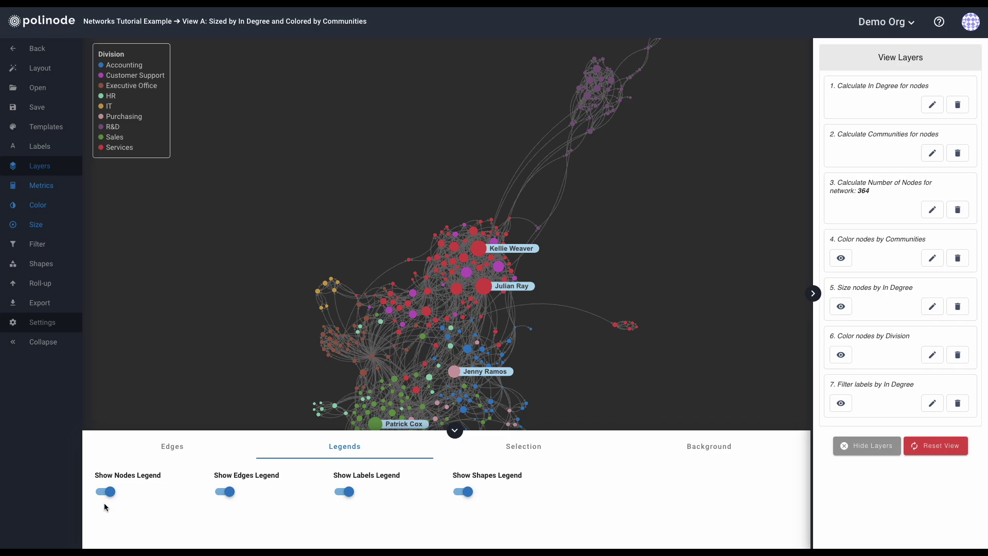
Recolour the Services division from red to bright yellow (RGB 243, 200, 19).
left_click(100, 148)
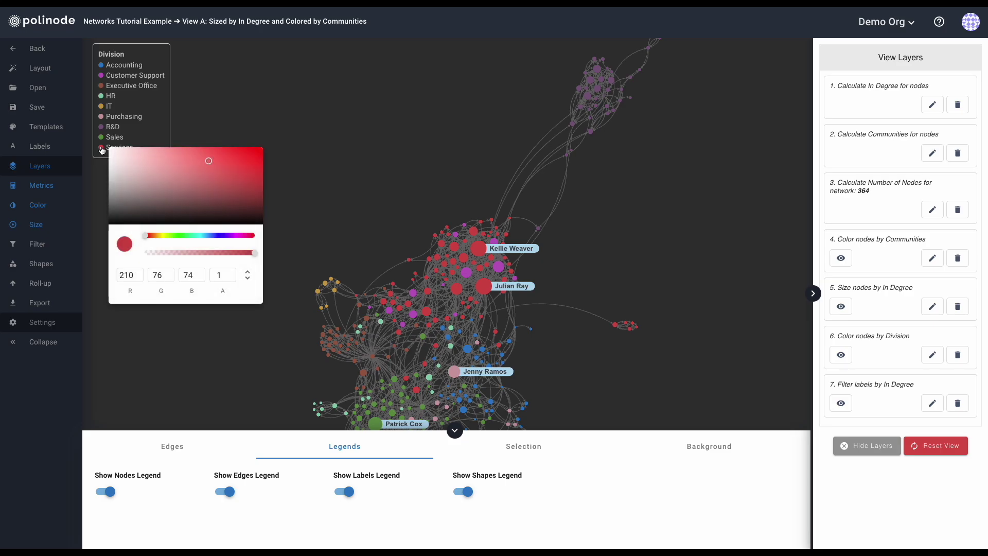
mouse_move(145, 237)
left_mouse_down()
mouse_move(168, 237)
mouse_move(159, 235)
left_mouse_up()
left_click_drag(205, 161, 251, 151)
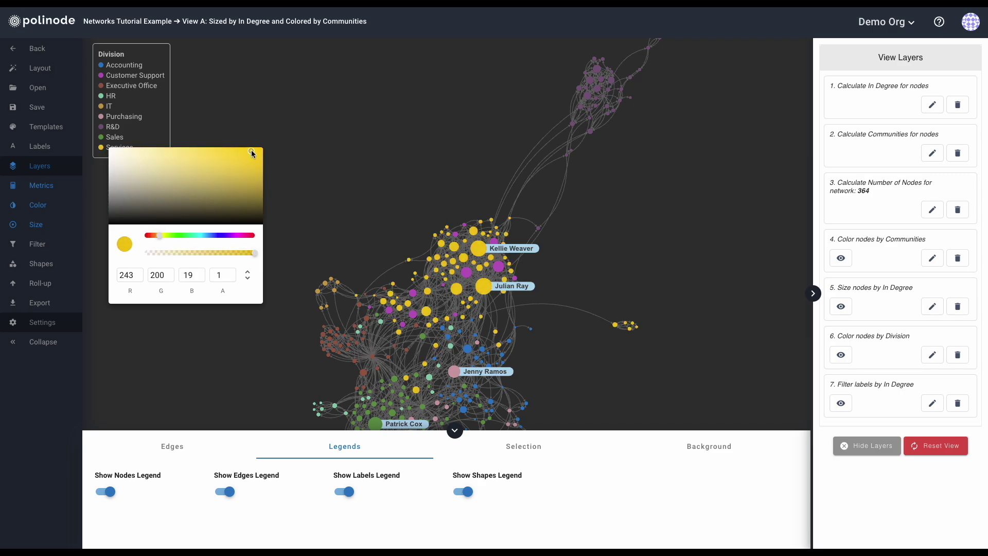
left_click(128, 275)
left_click(188, 275)
left_click(301, 186)
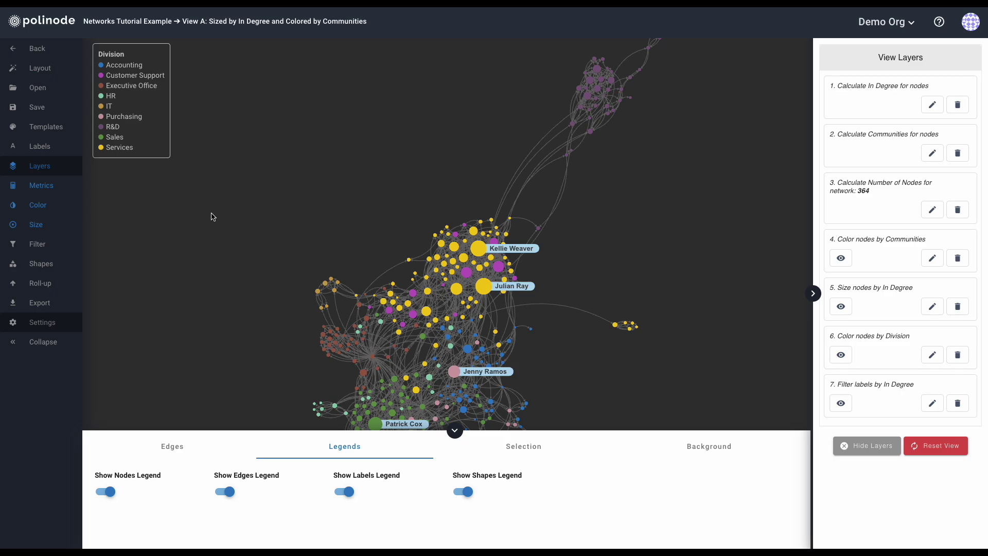
Edit the 'Color nodes by Division' layer and review the Accounting, Executive Office and HR colours without changes.
left_click(932, 356)
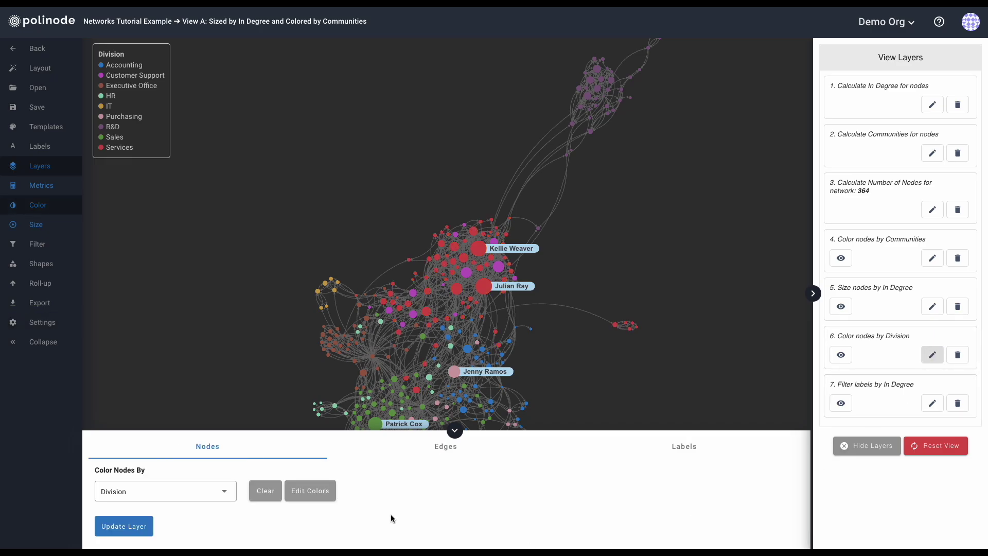
left_click(318, 497)
left_click(318, 100)
left_click(304, 141)
left_click(305, 185)
left_click(318, 229)
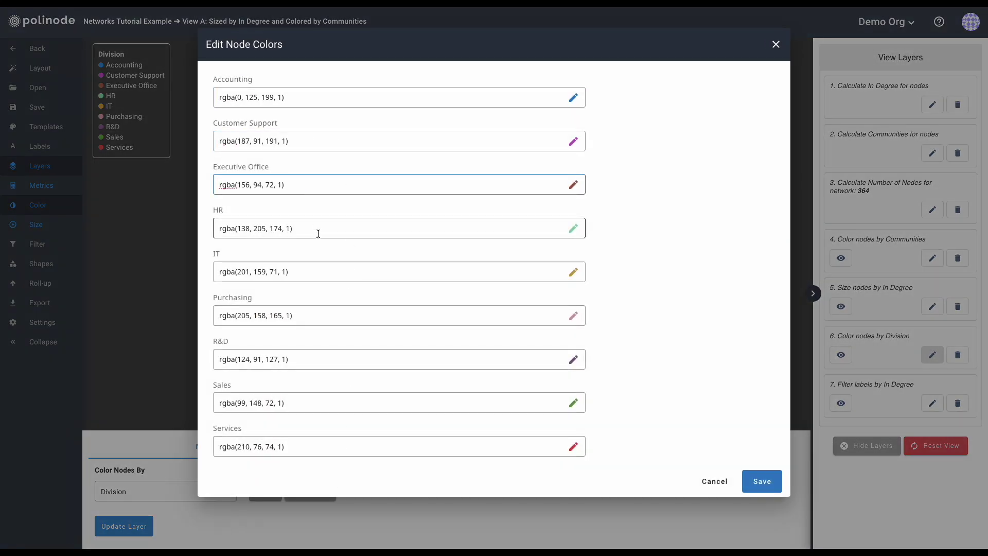
left_click(776, 45)
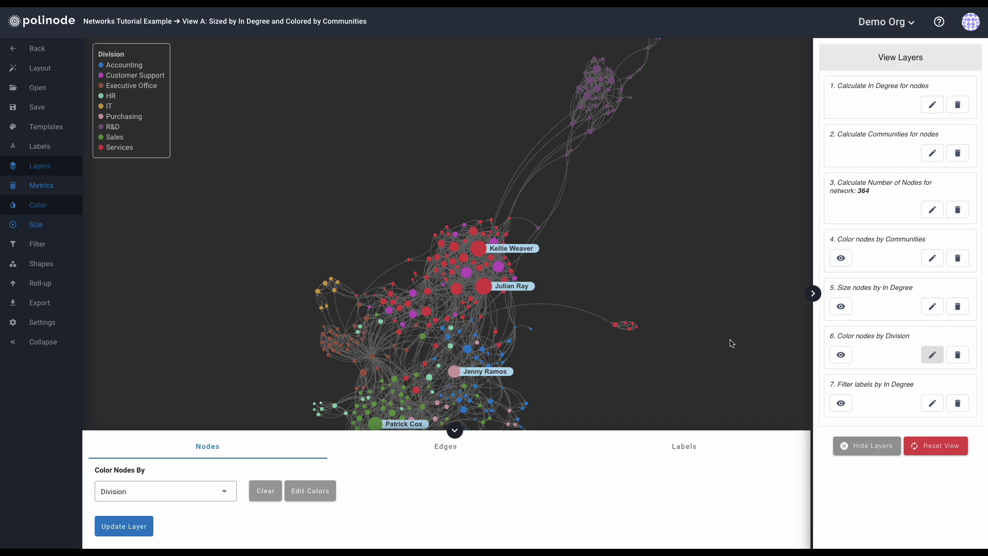
Show the Selection settings: Node Plus Neighbors for nodes and All Edges for edges.
left_click(33, 328)
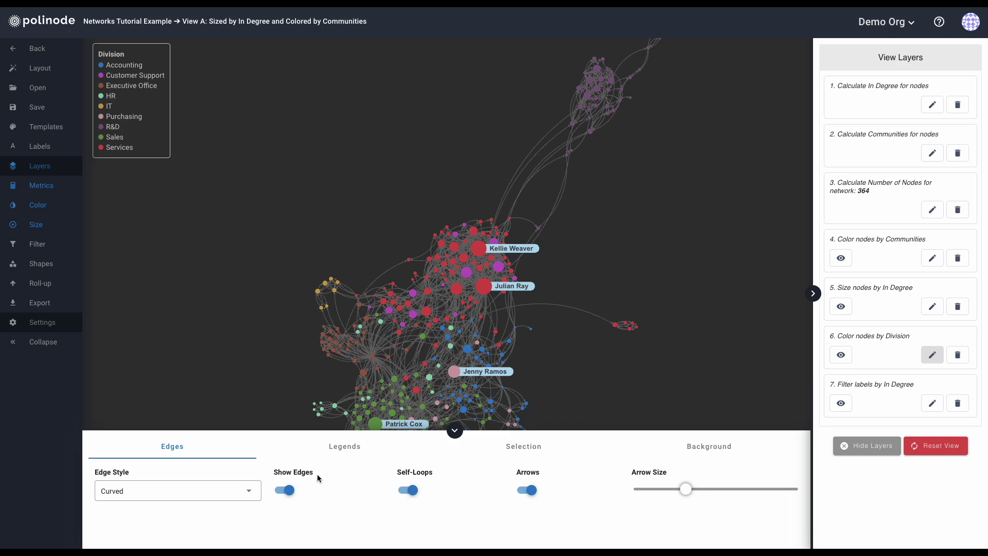
left_click(344, 446)
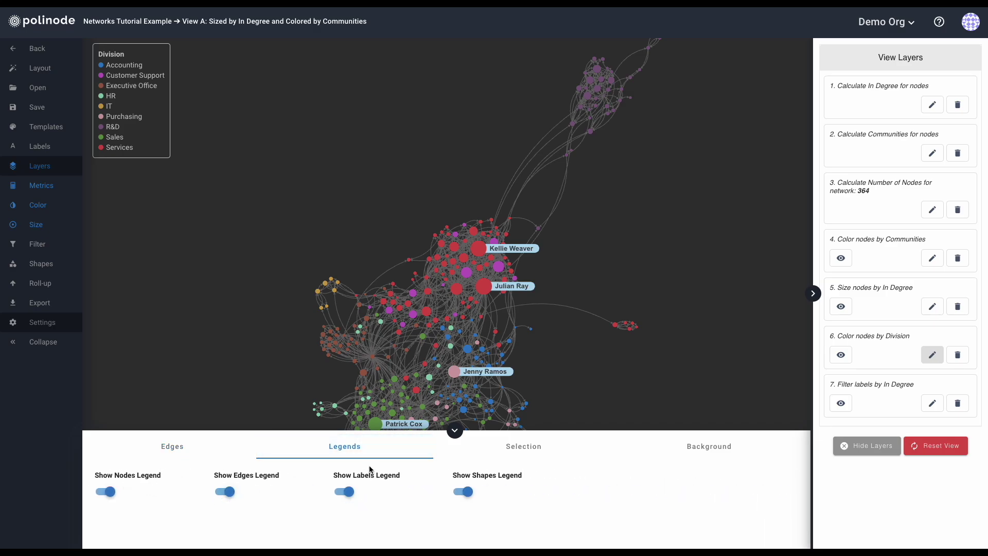
left_click(514, 448)
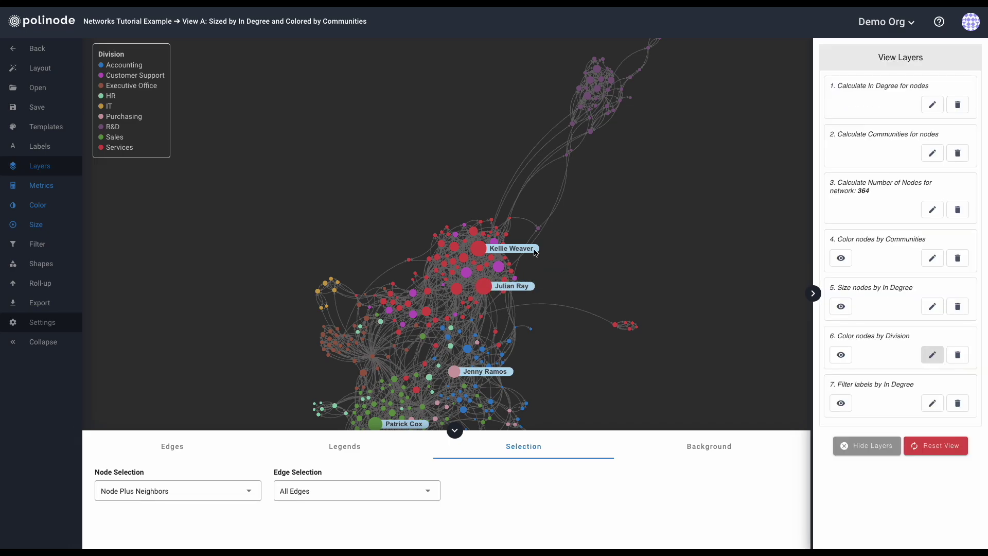
mouse_move(538, 234)
left_click(539, 228)
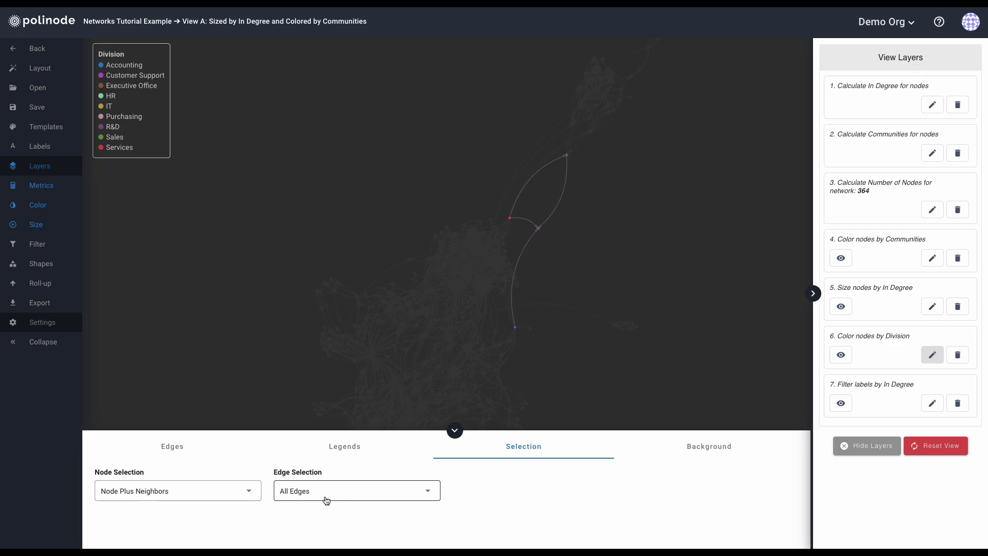
left_click(326, 500)
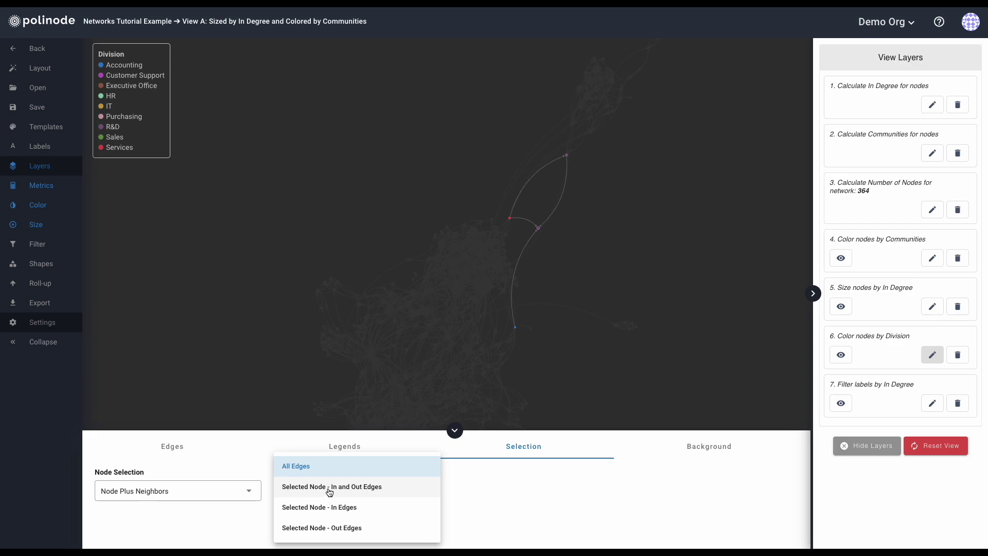
left_click(329, 492)
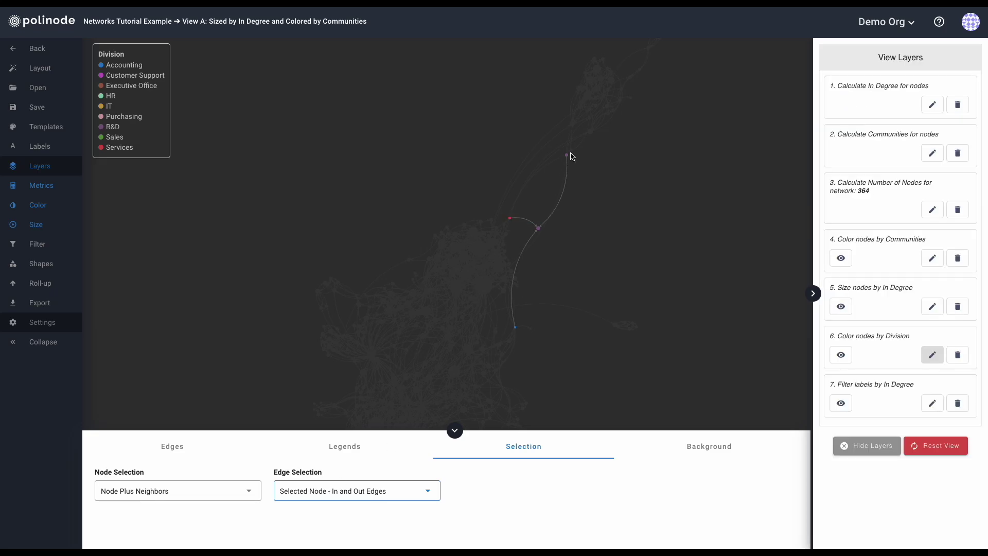
mouse_move(562, 161)
left_click(360, 498)
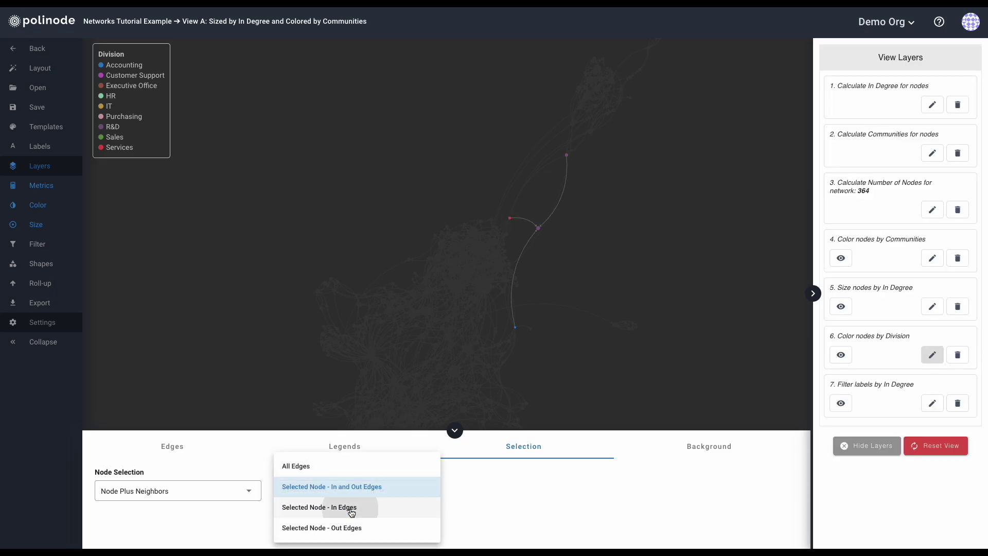
left_click(352, 508)
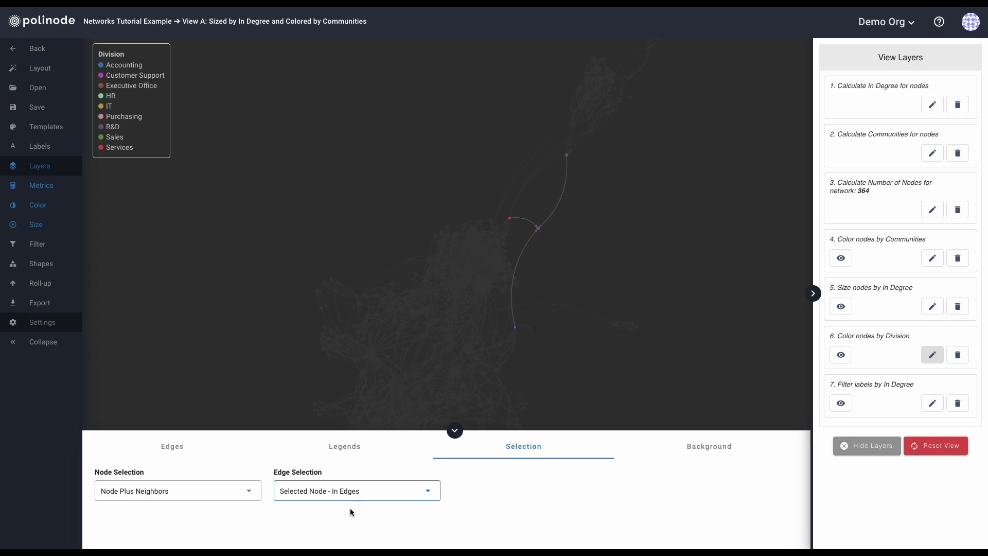
left_click(357, 494)
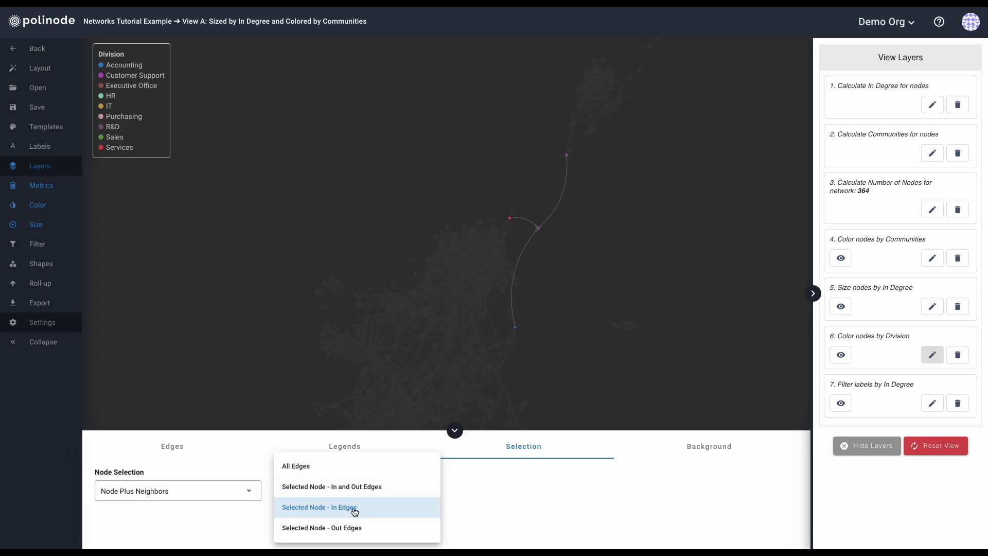
left_click(355, 530)
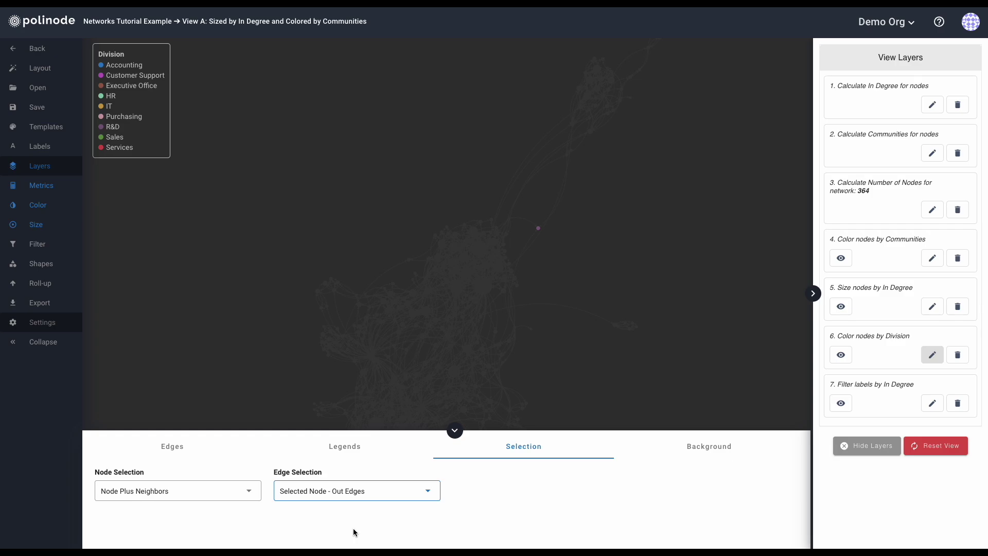
left_click(355, 490)
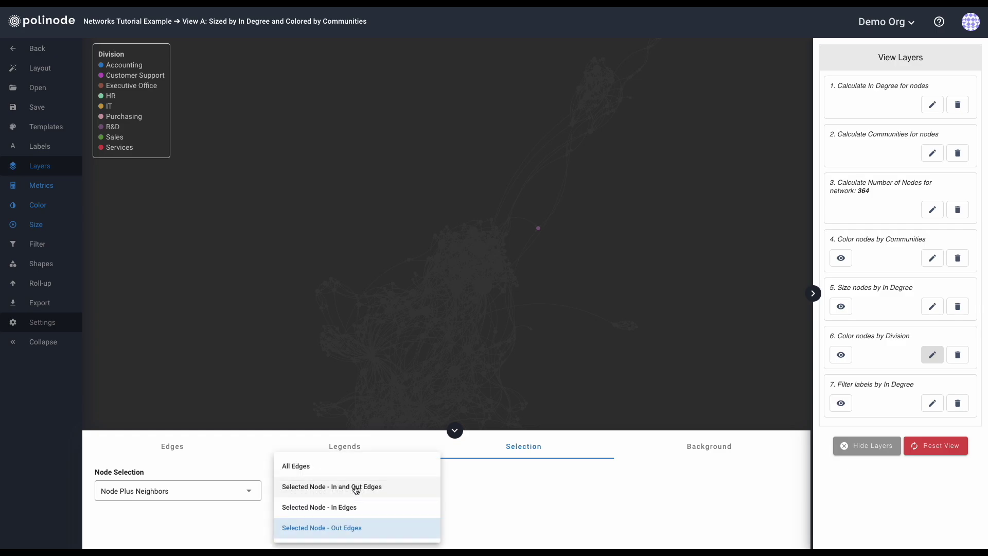
left_click(322, 471)
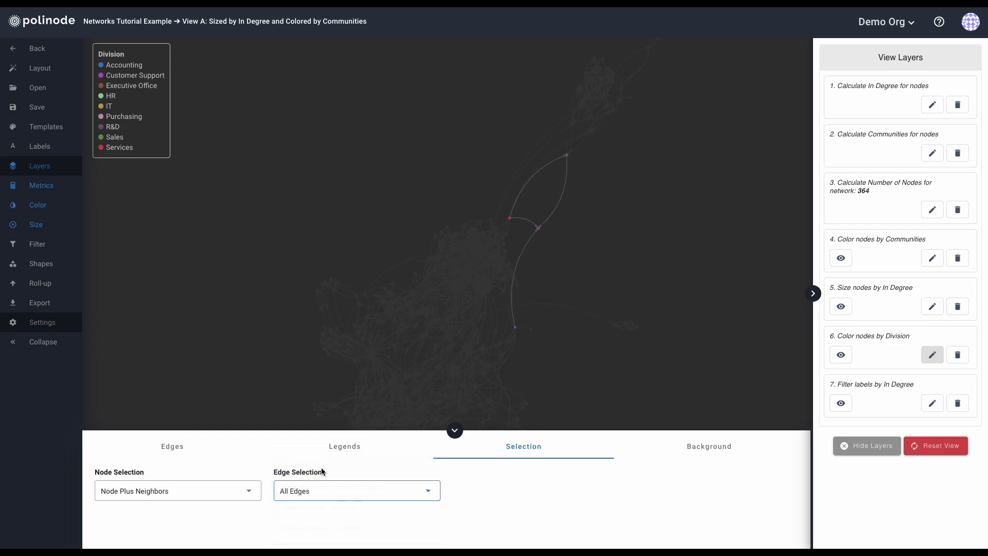
left_click(183, 497)
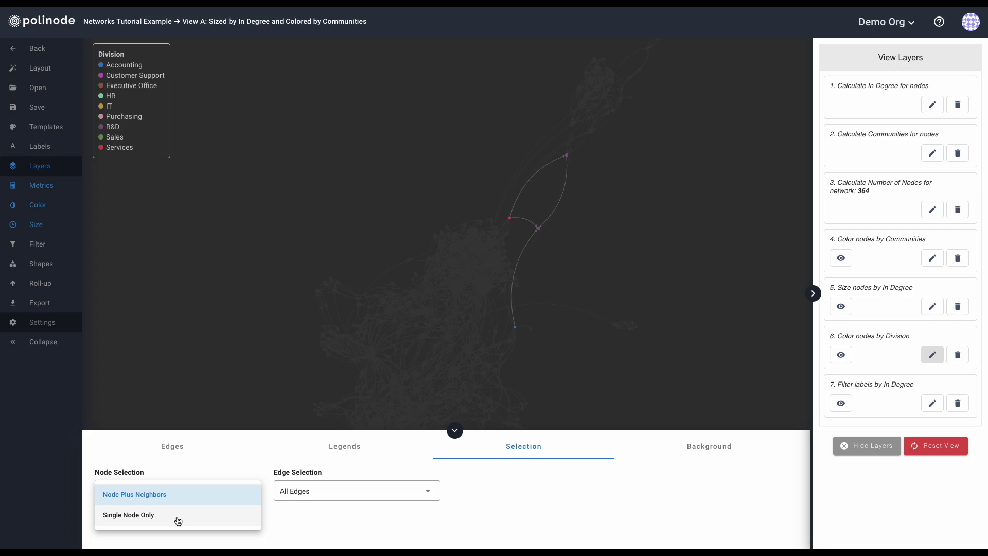
left_click(174, 495)
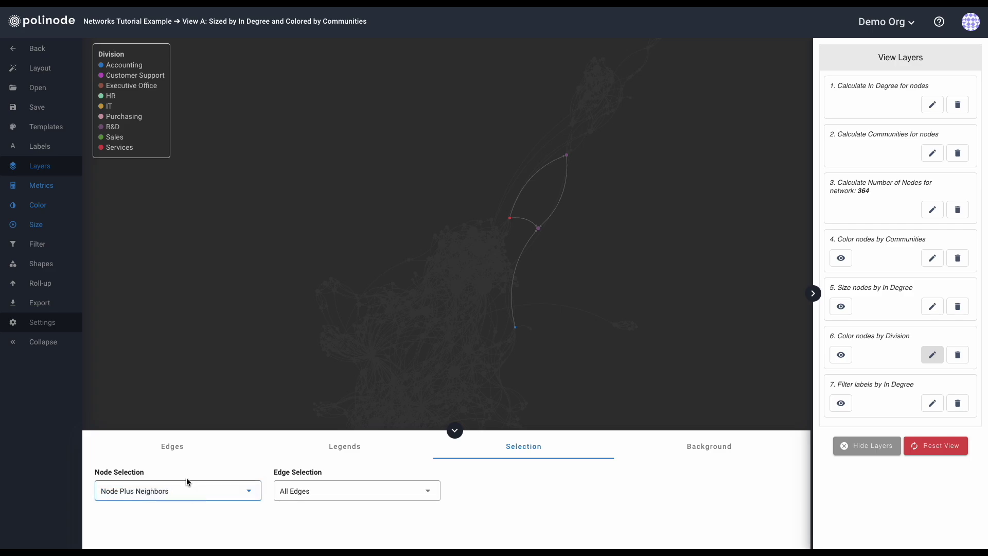
left_click(599, 280)
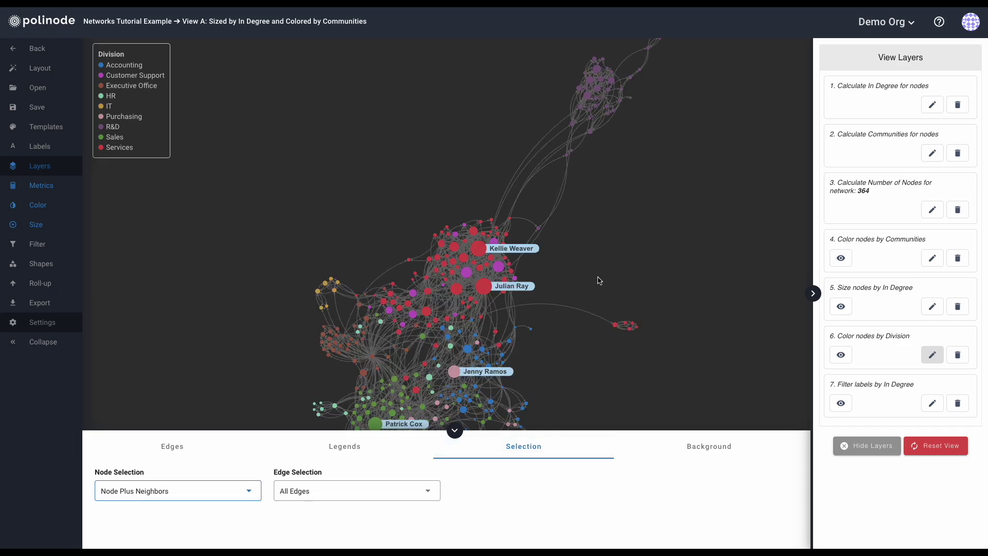
left_click(694, 451)
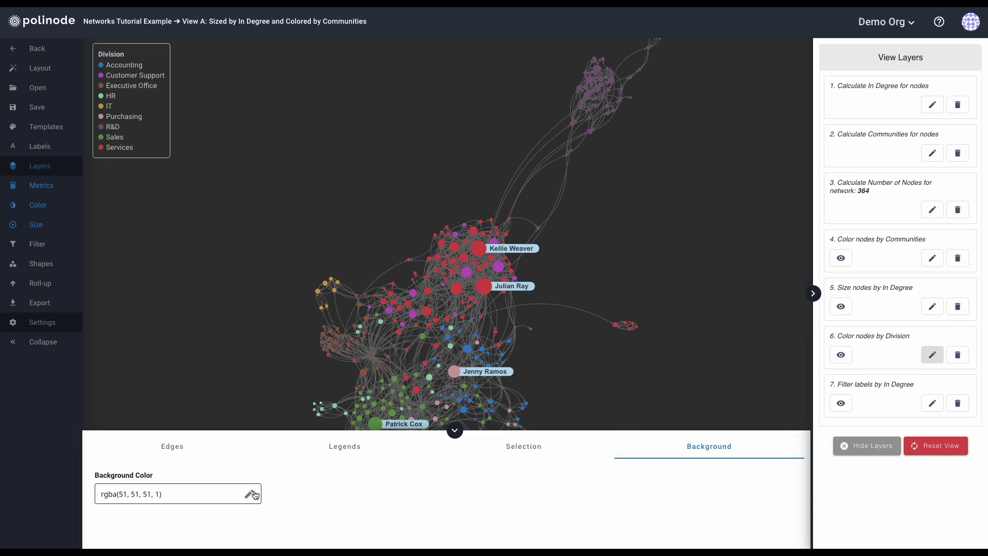
Set the canvas background to opaque dark grey rgba(51, 51, 51, 1) and close the display settings.
left_click(249, 494)
left_click(213, 387)
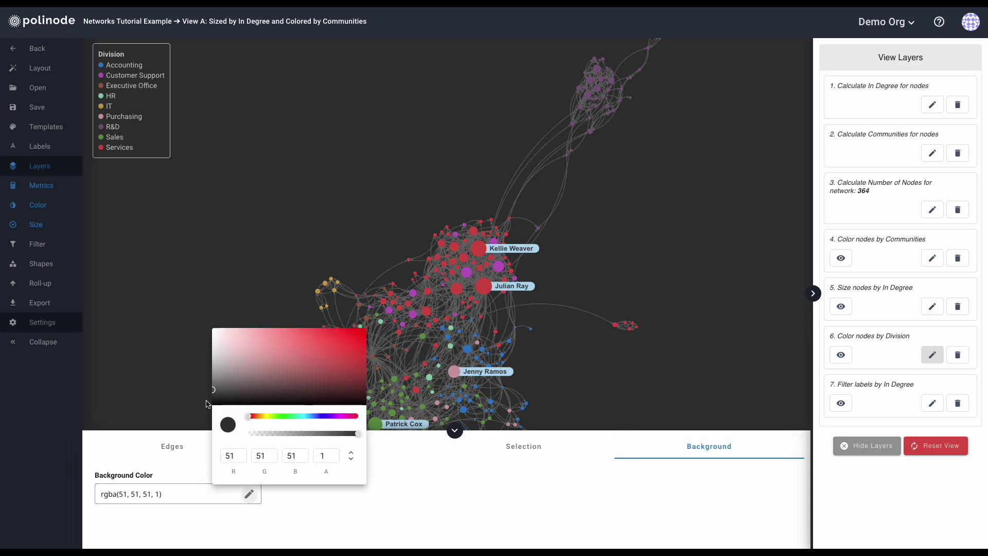
mouse_move(213, 389)
left_mouse_down()
mouse_move(206, 331)
mouse_move(204, 395)
left_mouse_up()
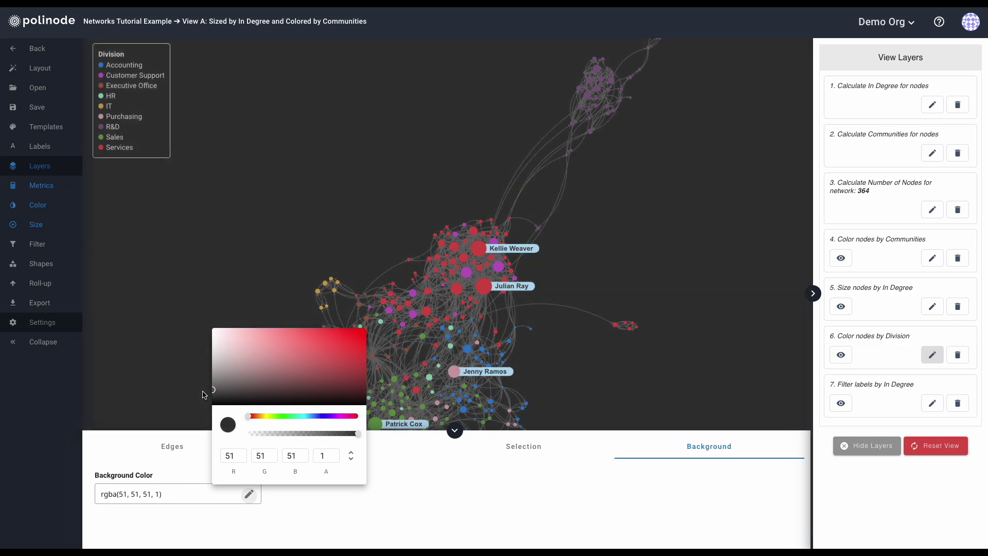
double_click(320, 455)
type("0")
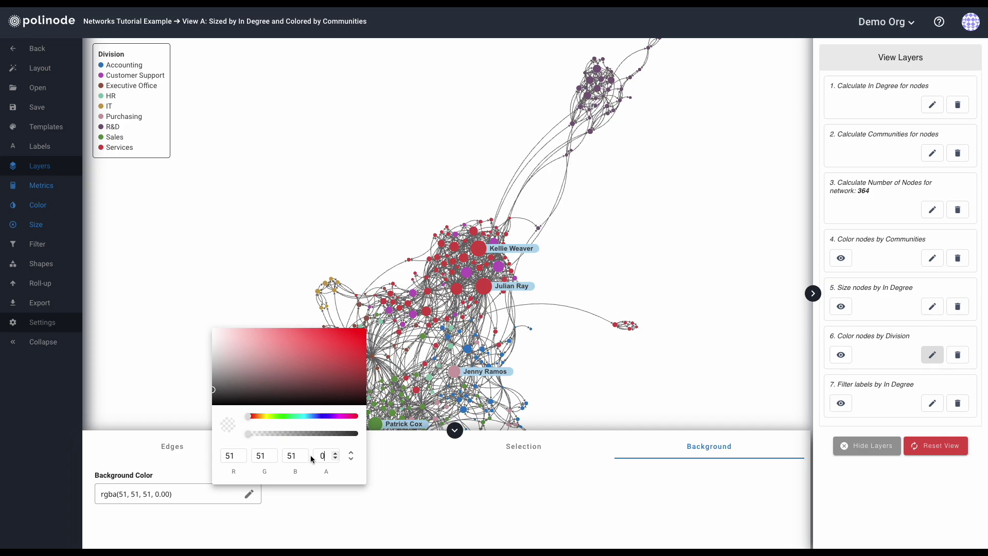
key("BackSpace")
type("1")
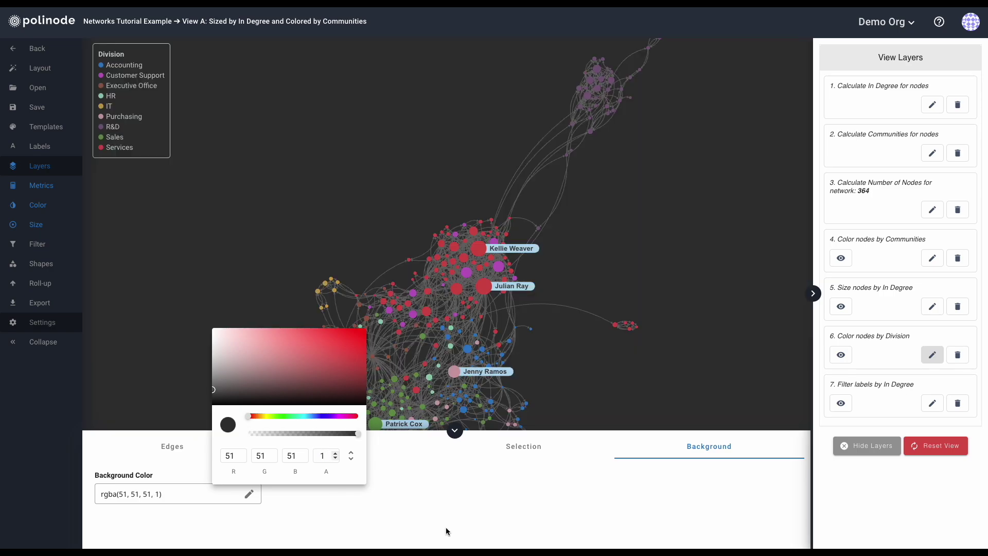
left_click(446, 527)
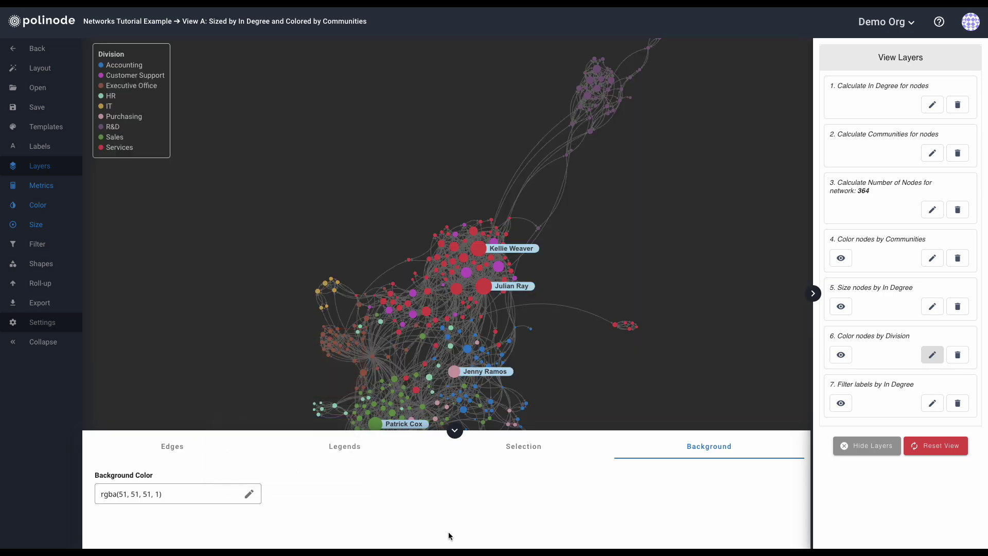
left_click(455, 432)
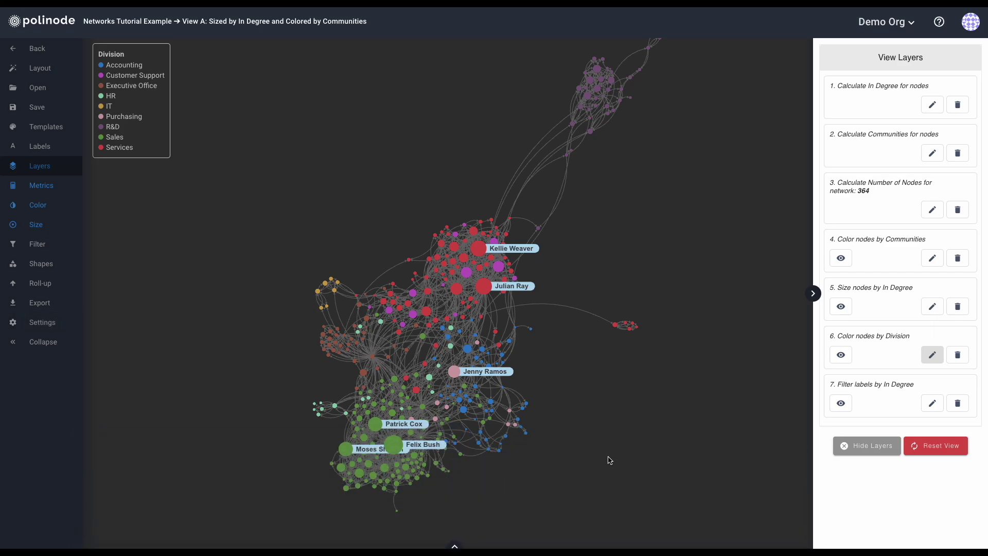
Inspect the Color nodes by Division layer settings without changes and collapse the bottom panel.
left_click(934, 356)
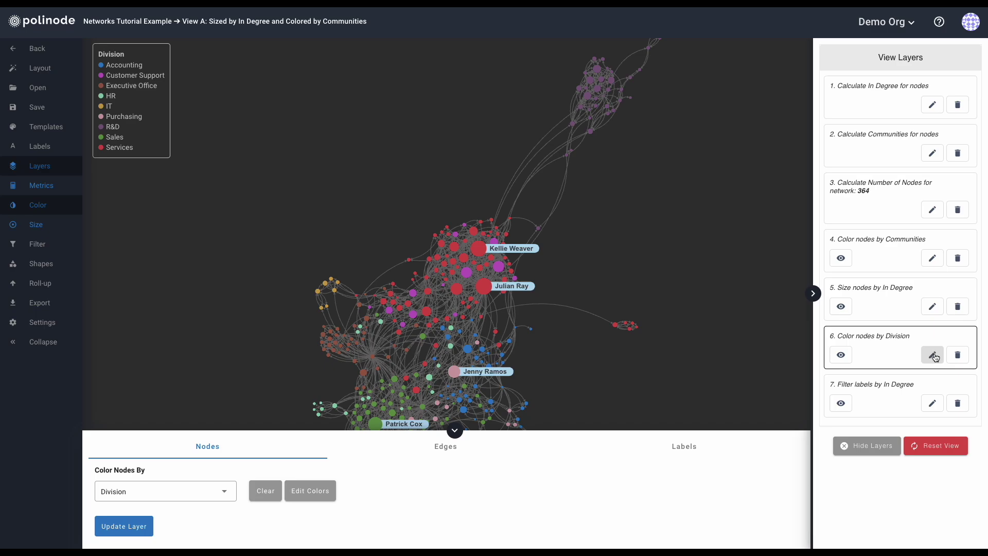
left_click(935, 358)
left_click(454, 430)
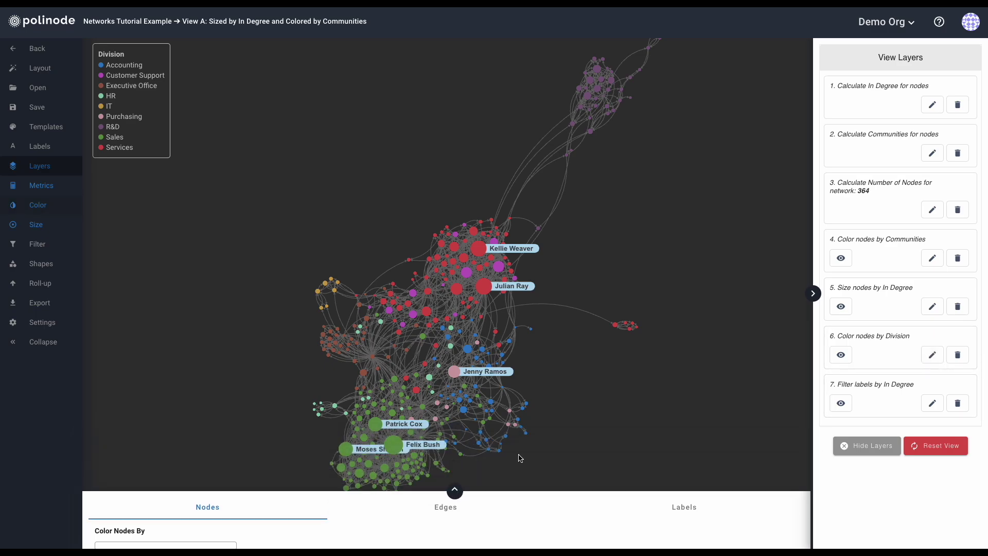
Review the In Degree layer's node metrics in Manage Metrics, then close it unchanged.
left_click(932, 105)
left_click(241, 76)
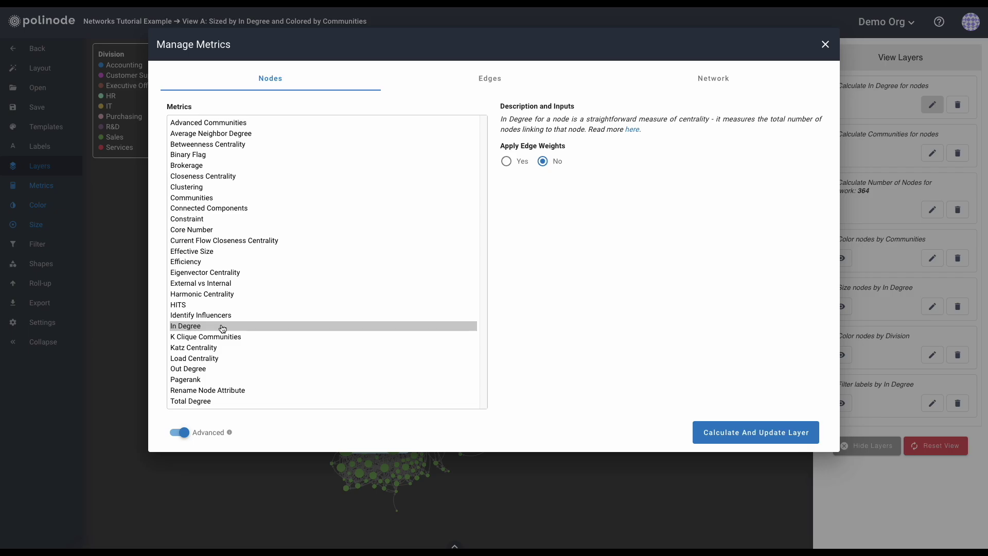
left_click(825, 46)
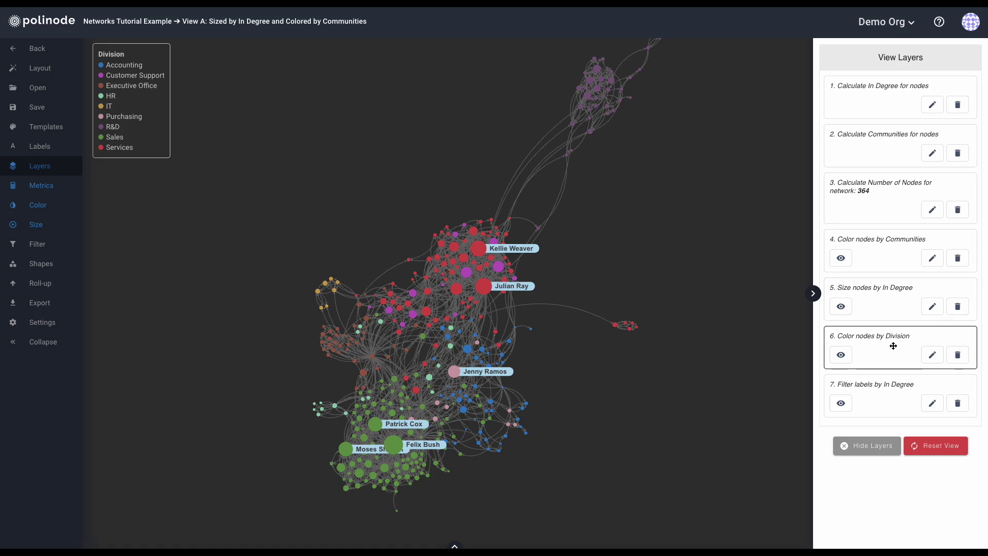
Delete the Color nodes by Communities layer, toggle In Degree sizing off and on, and hide the layers.
left_click(960, 258)
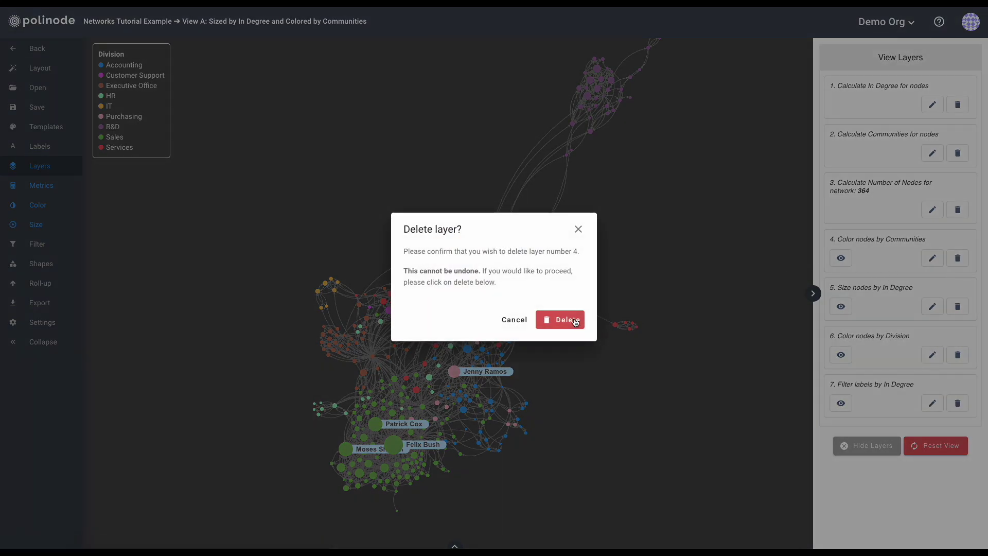
left_click(576, 322)
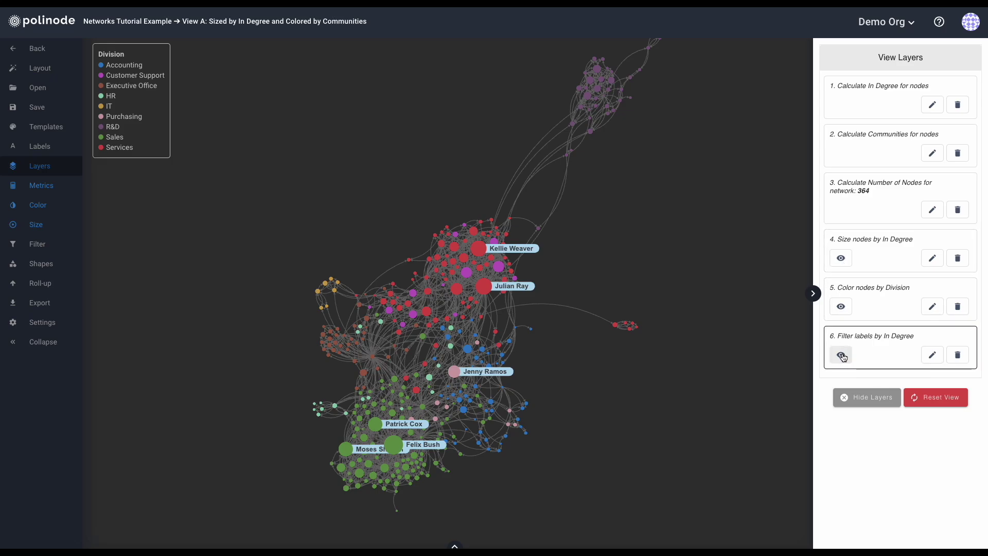
left_click(842, 259)
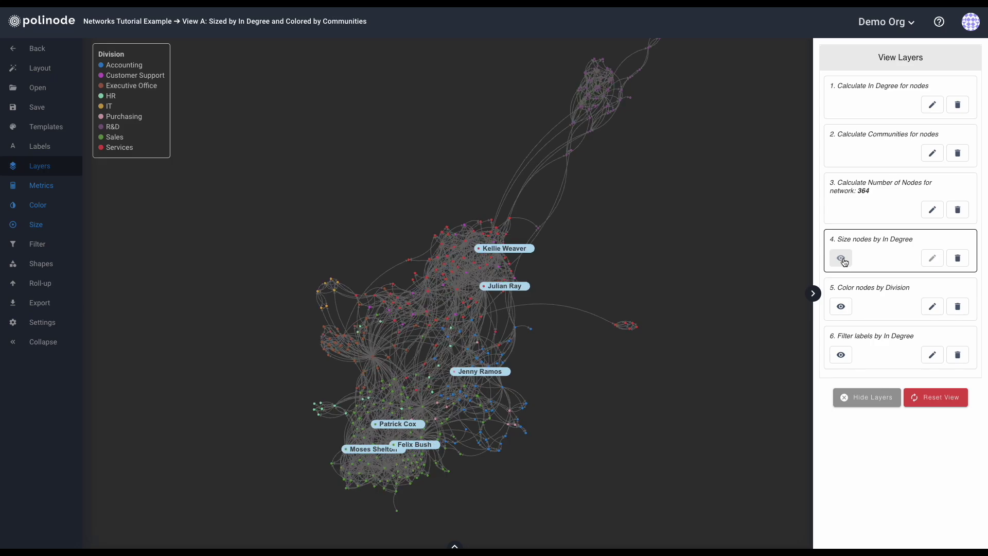
left_click(842, 259)
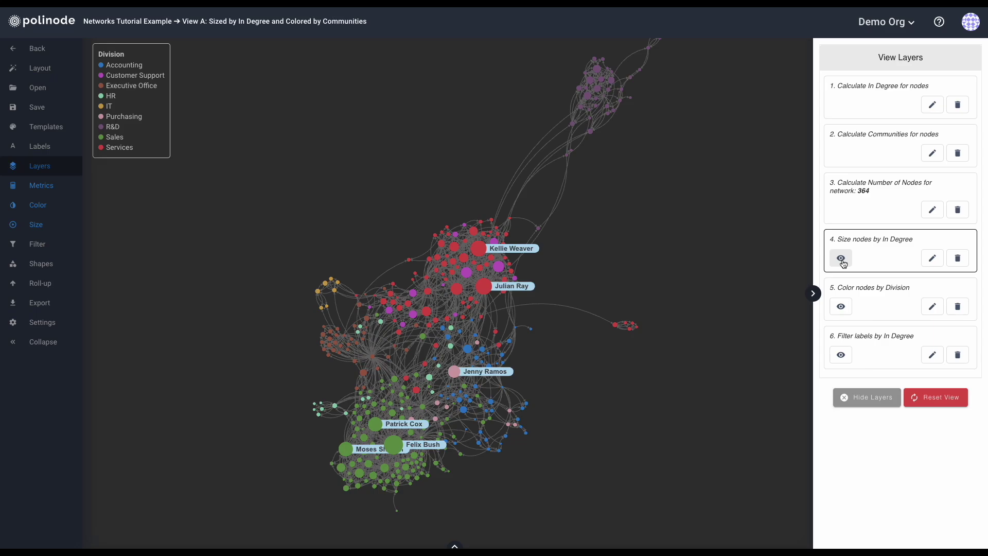
left_click(857, 402)
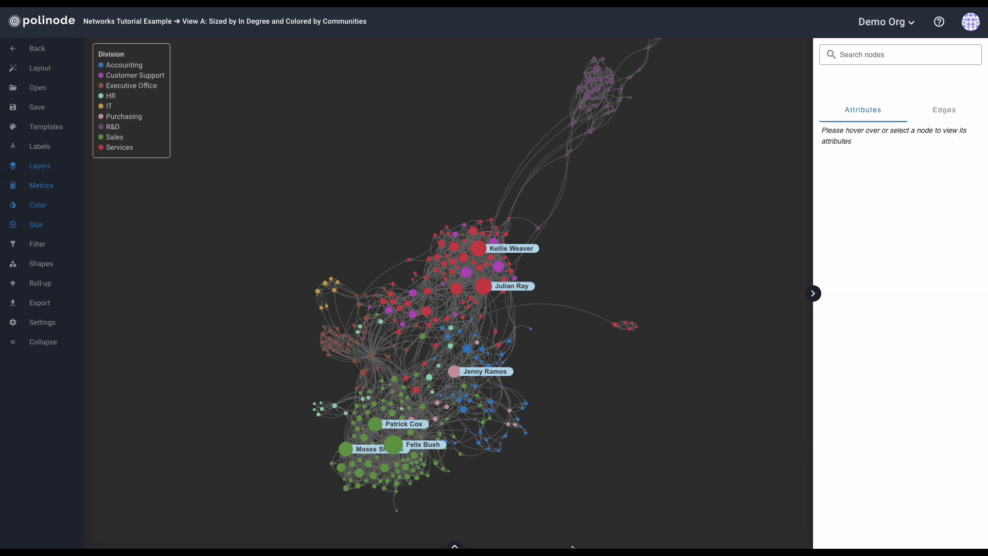
Pan the graph and show a small R&D node's attributes: Community 1, In Degree 3, Perf Rating 3.14.
left_click(25, 343)
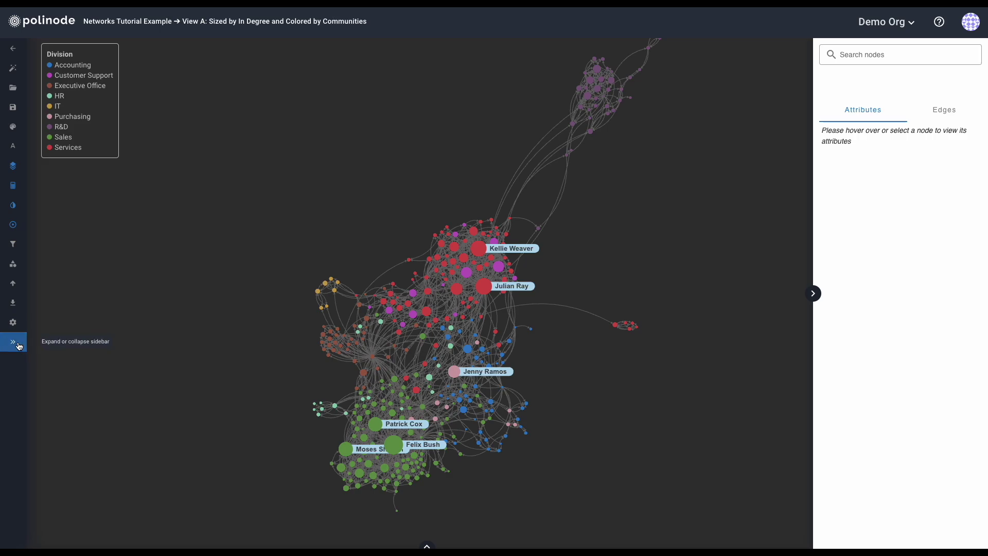
left_click(20, 346)
left_click_drag(206, 264, 195, 294)
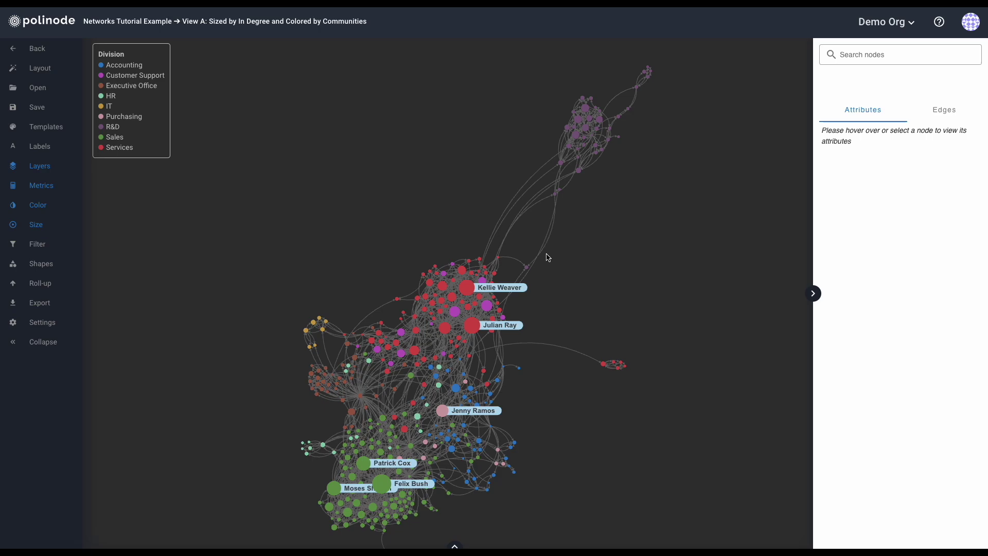
left_click(527, 269)
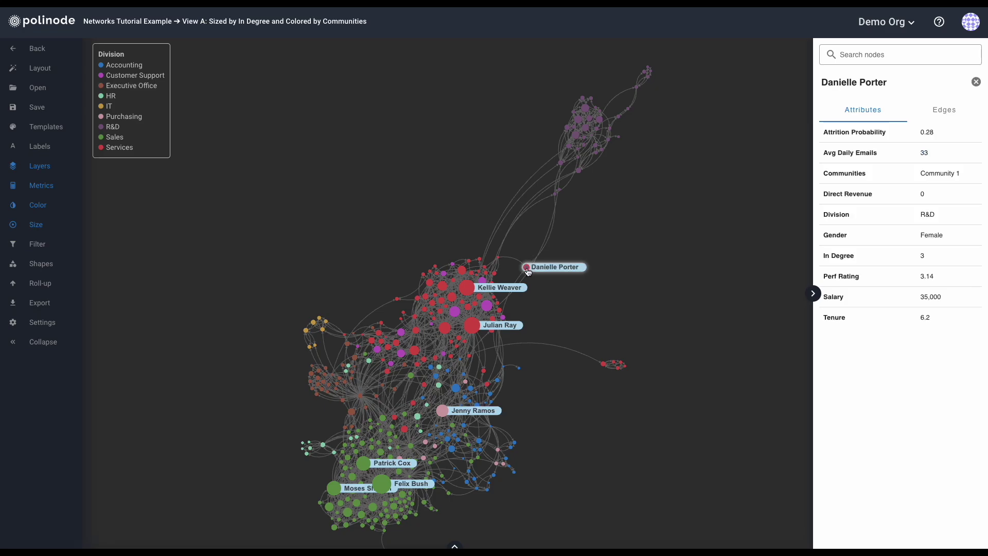
Spotlight the R&D node's neighbours, clear the spotlight, then go back to the Networks list.
left_click(527, 268)
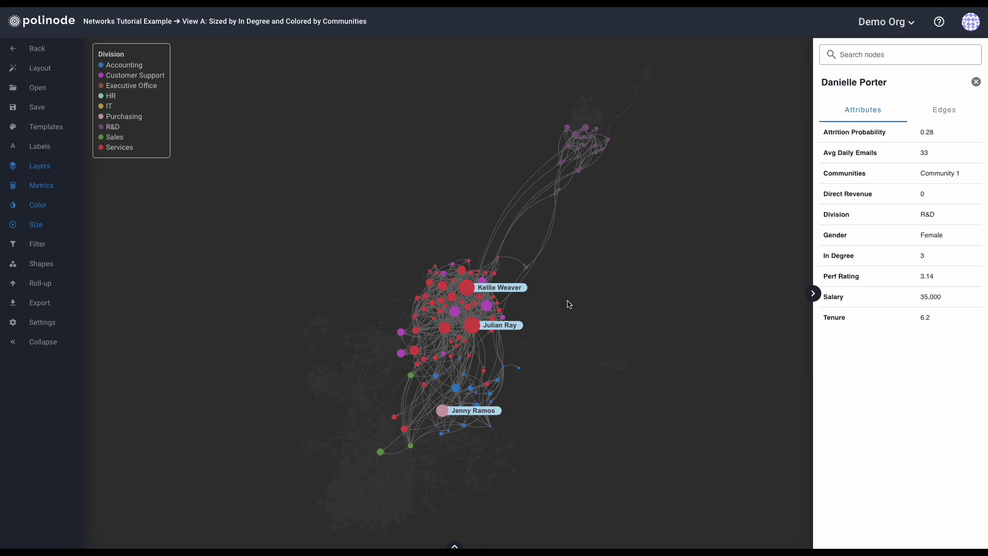
left_click(568, 303)
left_click_drag(569, 304, 571, 289)
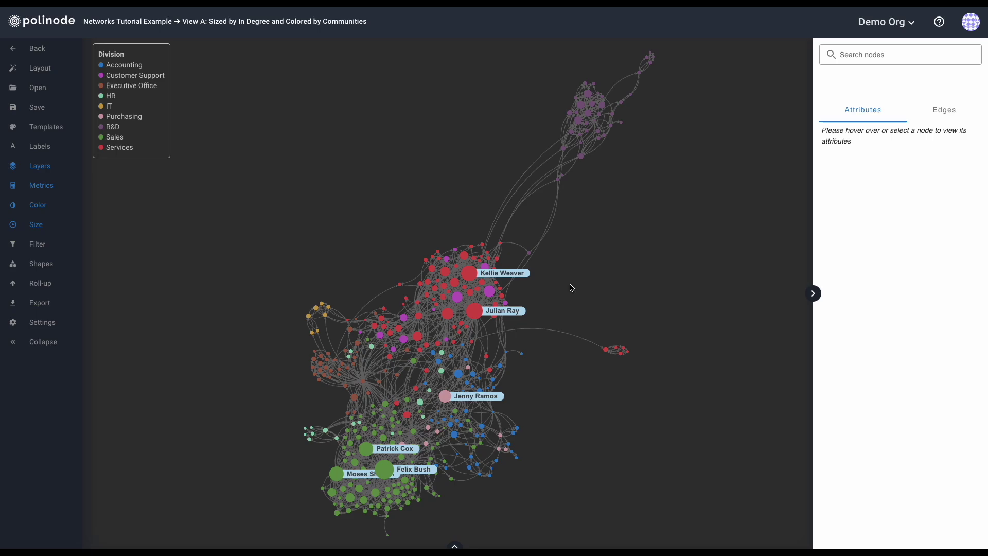
left_click(18, 50)
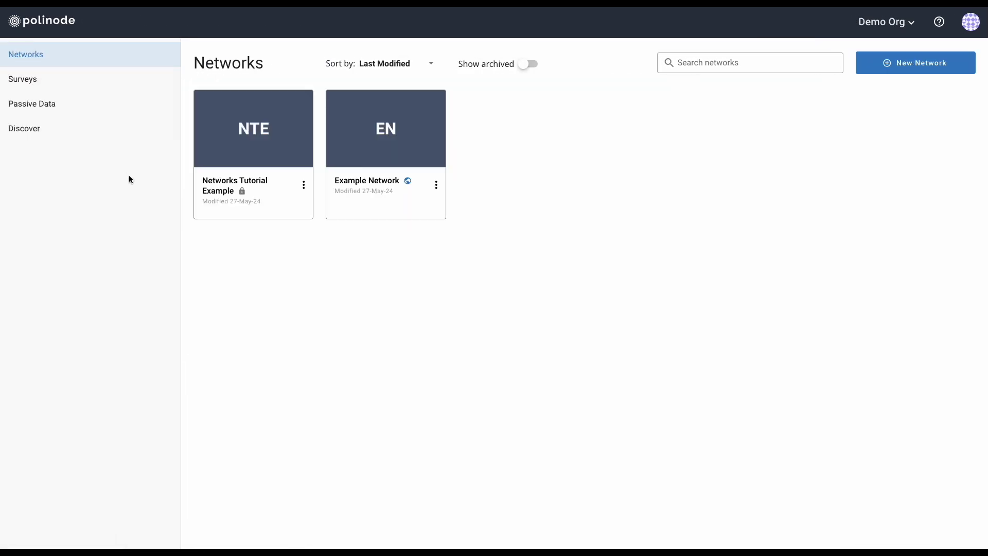
Open the Edit Network panel for Networks Tutorial Example and cancel it without changes.
mouse_move(284, 152)
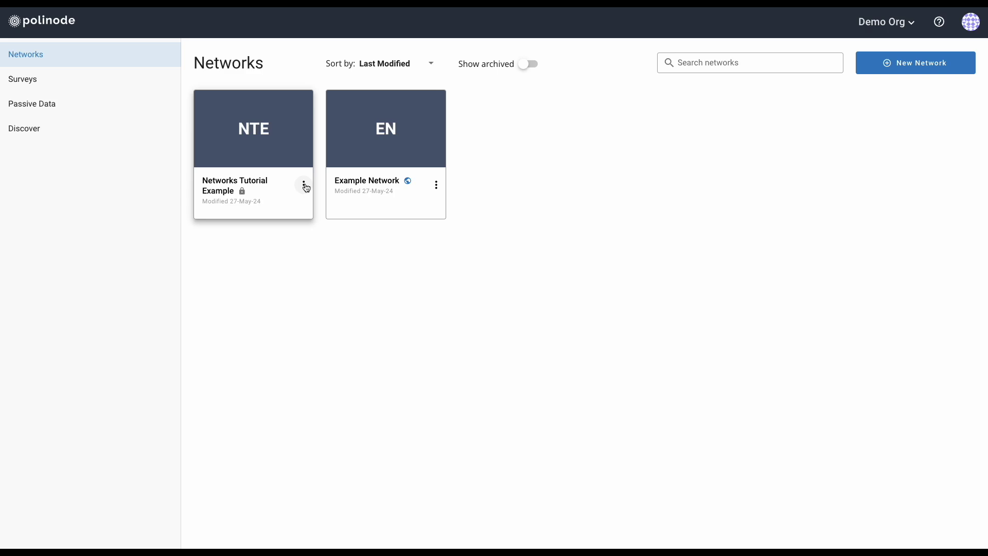
left_click(304, 185)
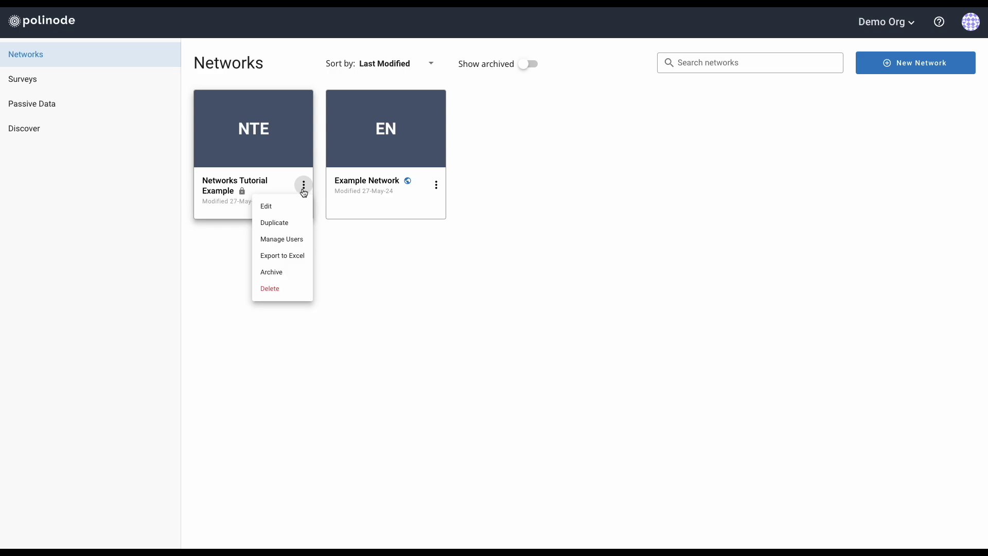
left_click(284, 210)
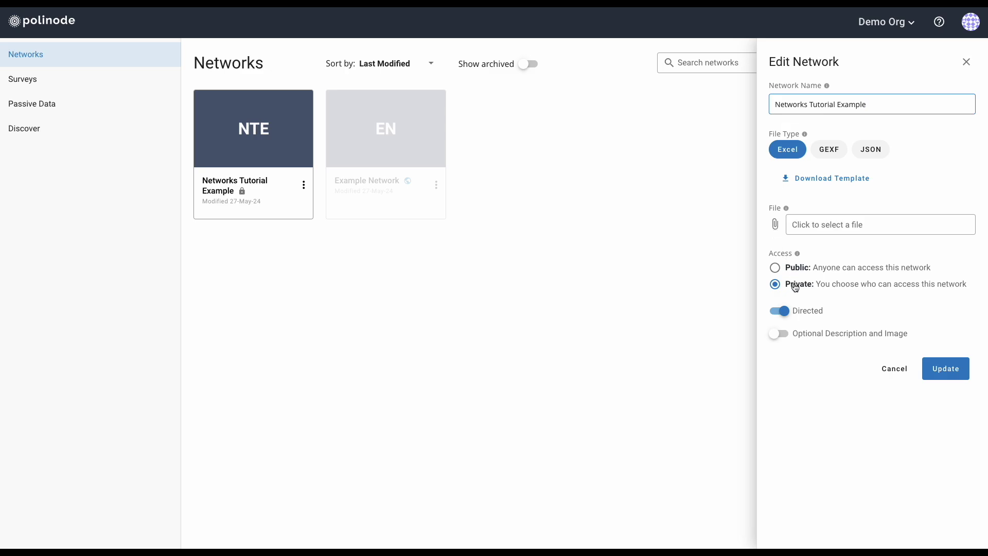
left_click(896, 371)
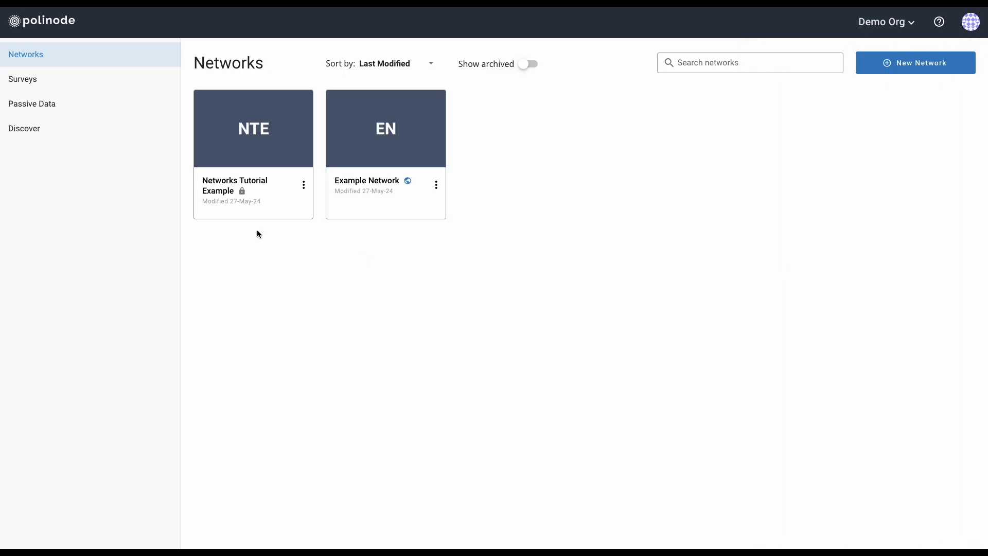
Open Manage Users for Networks Tutorial Example from its three-dot menu.
left_click(302, 186)
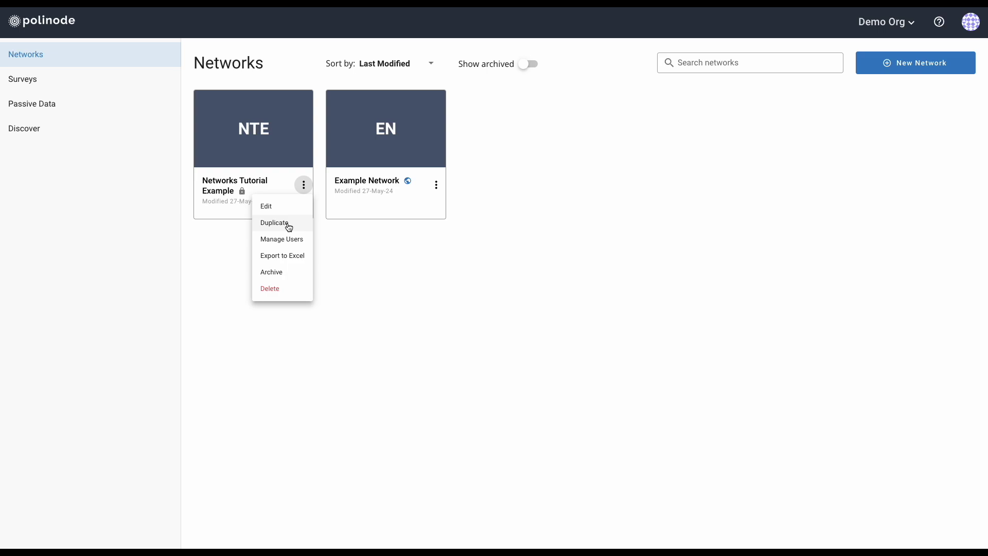
left_click(289, 242)
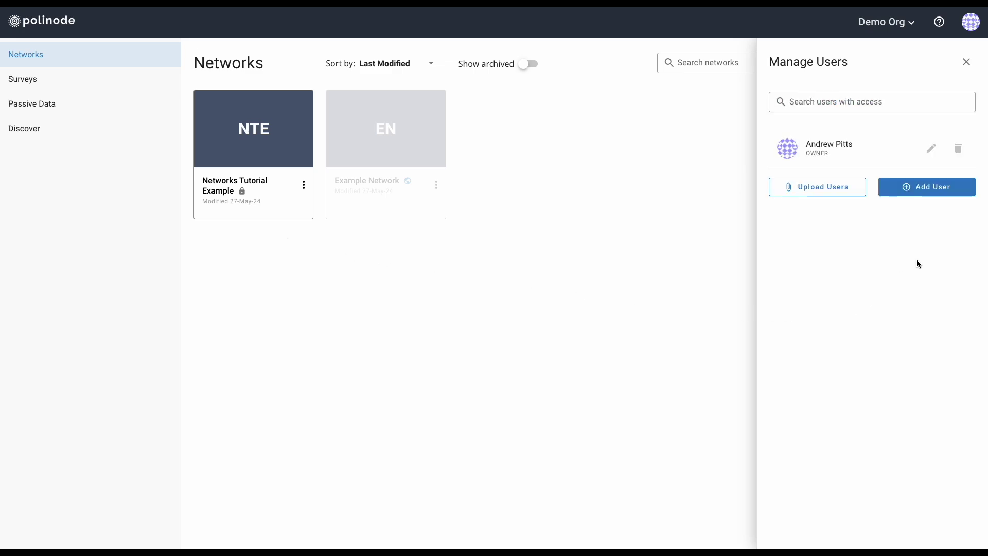
Start adding a new user to the network and enter their e-mail address.
left_click(926, 191)
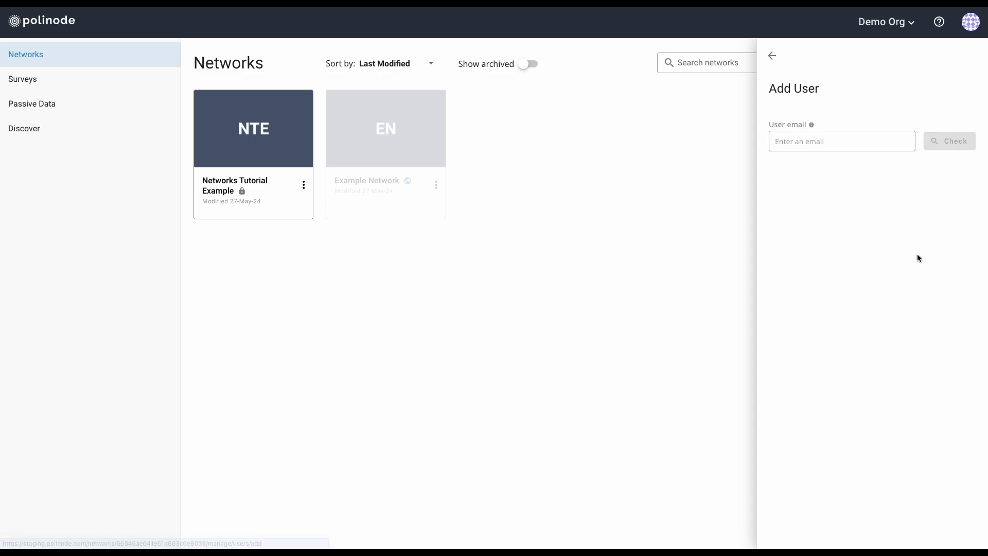
left_click(823, 142)
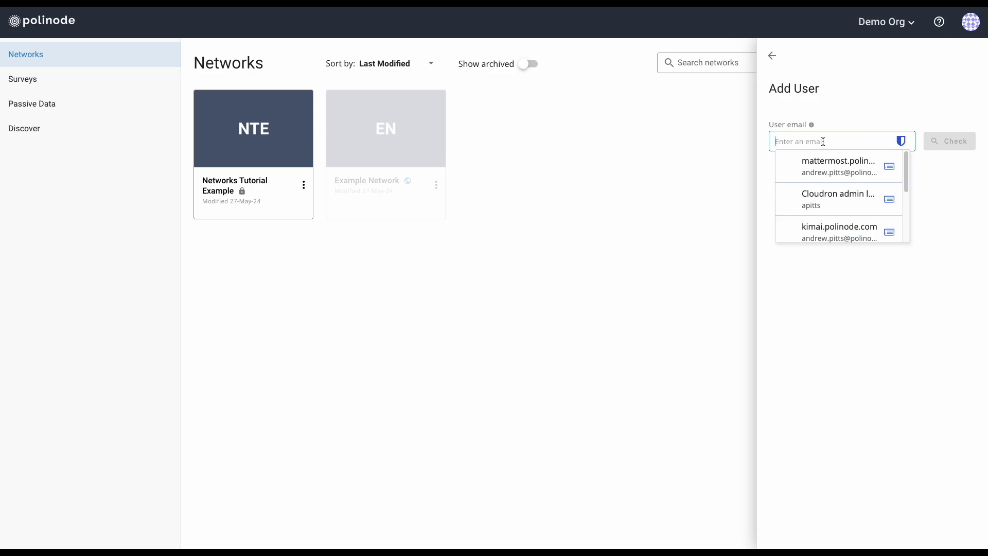
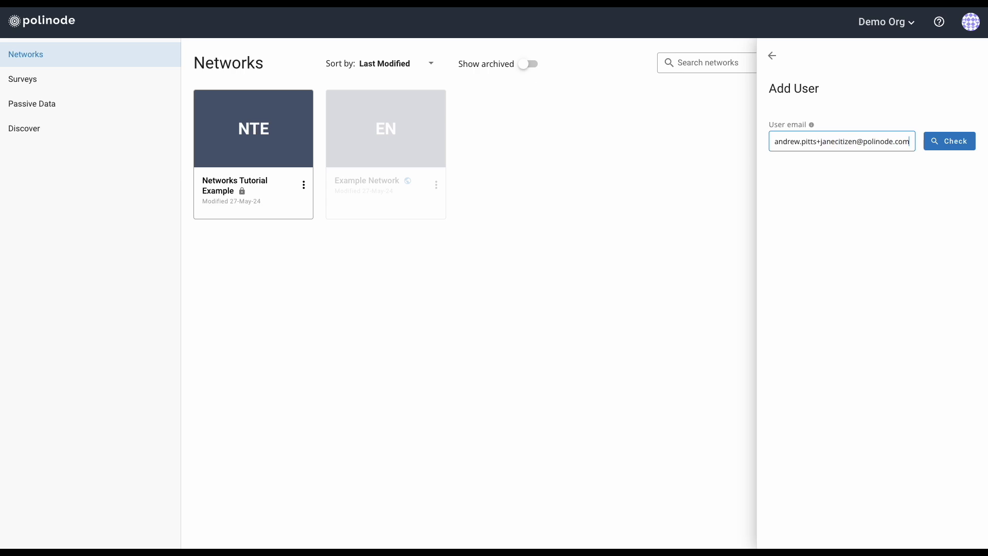
left_click(890, 196)
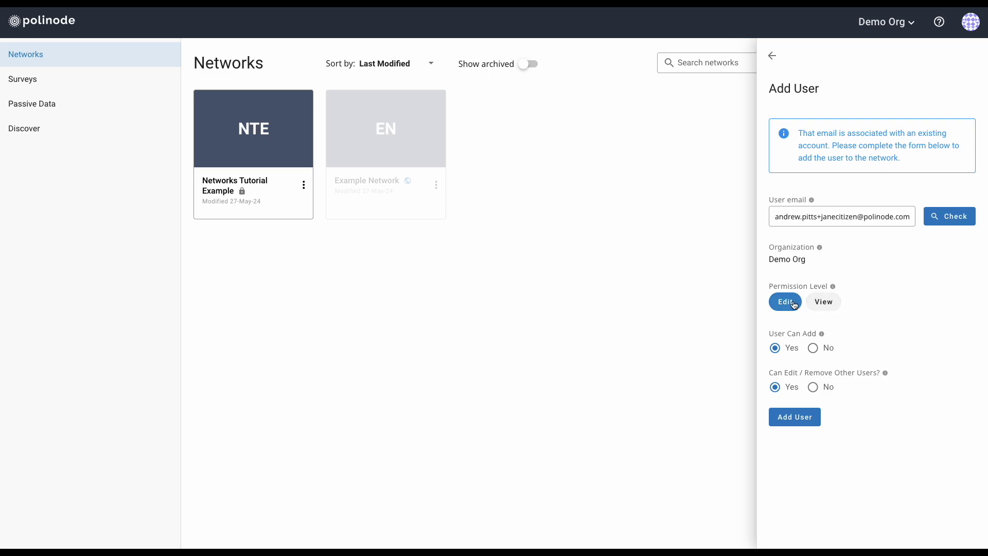
Give the user Edit permission with rights to add and manage other users, add them, and close the panel.
left_click(827, 304)
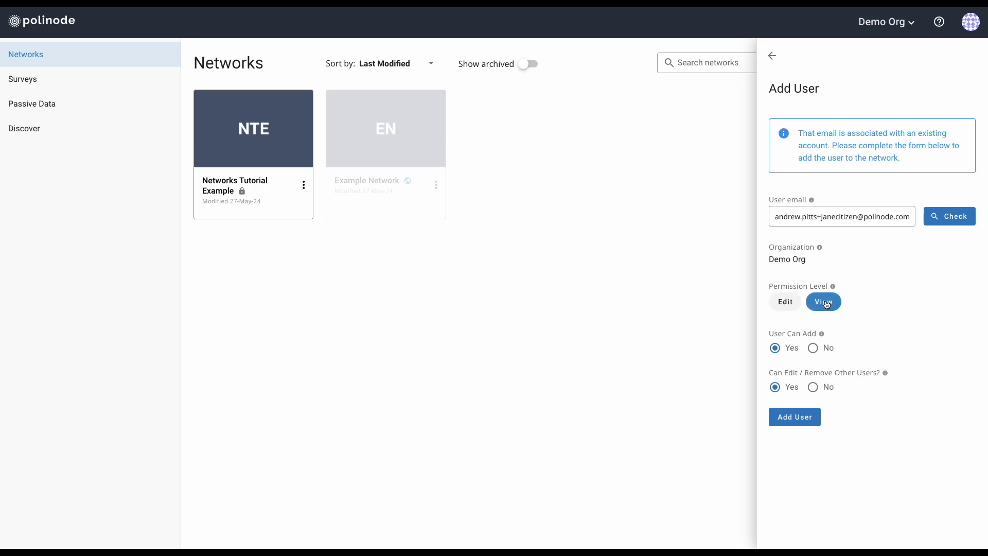
left_click(795, 308)
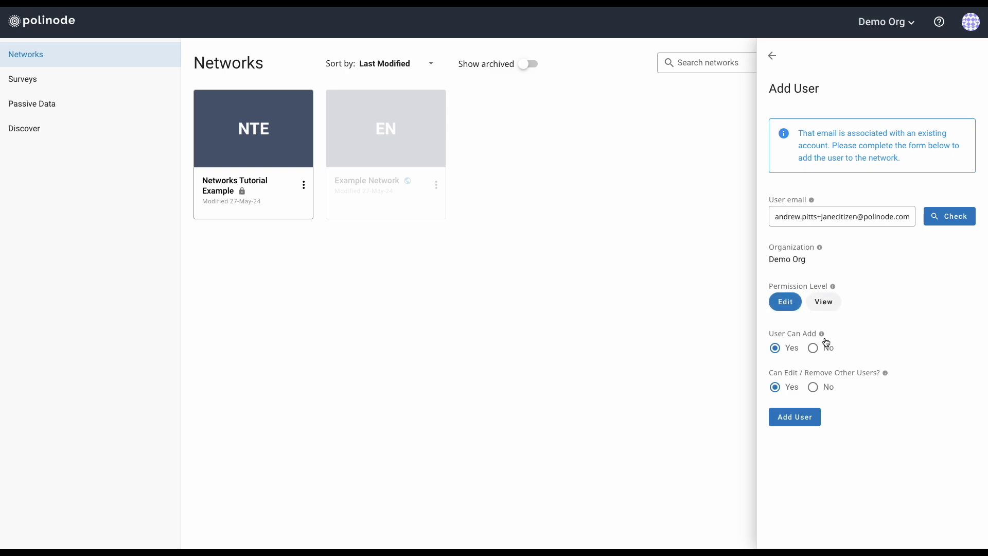
left_click(814, 350)
left_click(783, 351)
left_click(814, 390)
left_click(782, 389)
left_click(798, 420)
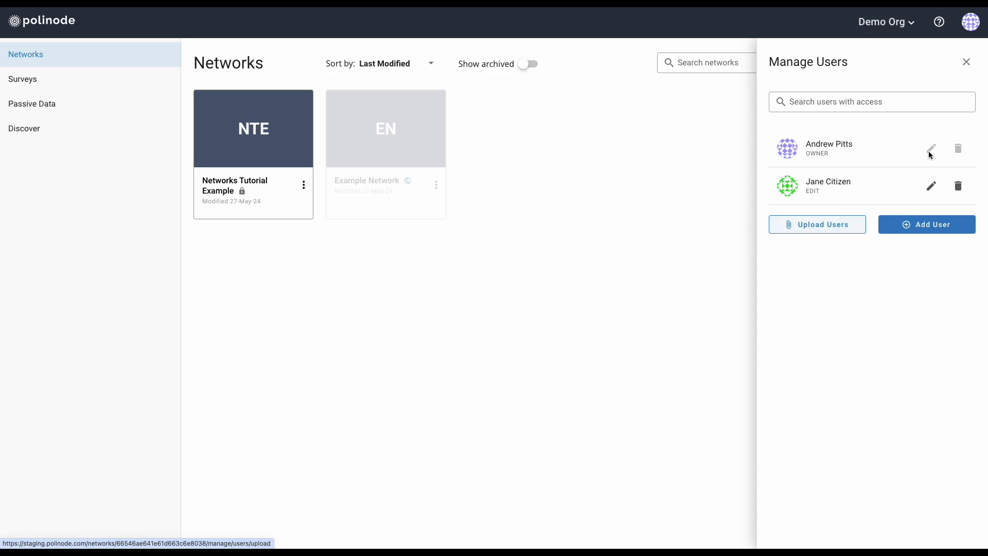
left_click(966, 63)
Export Networks Tutorial Example to an Excel workbook from its card's actions menu.
left_click(303, 184)
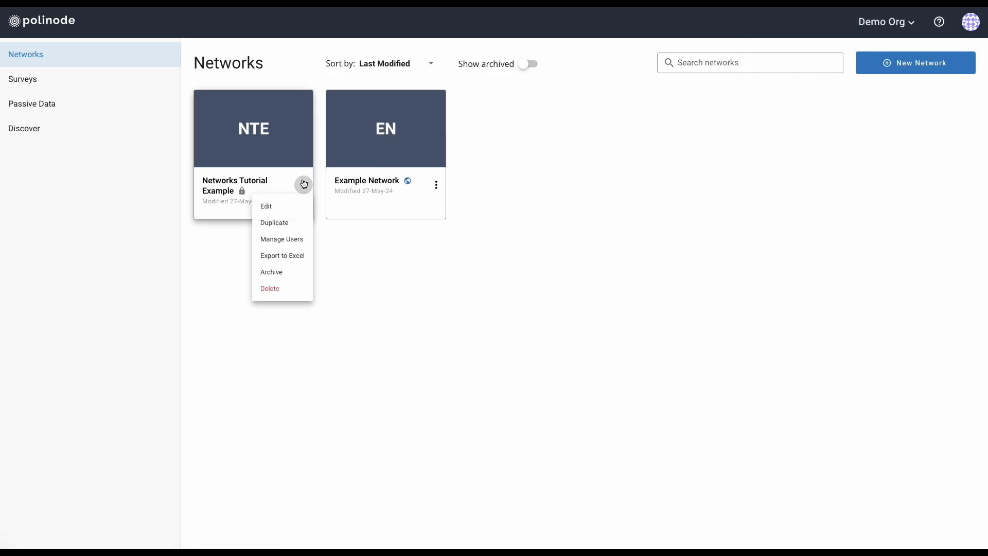
left_click(290, 260)
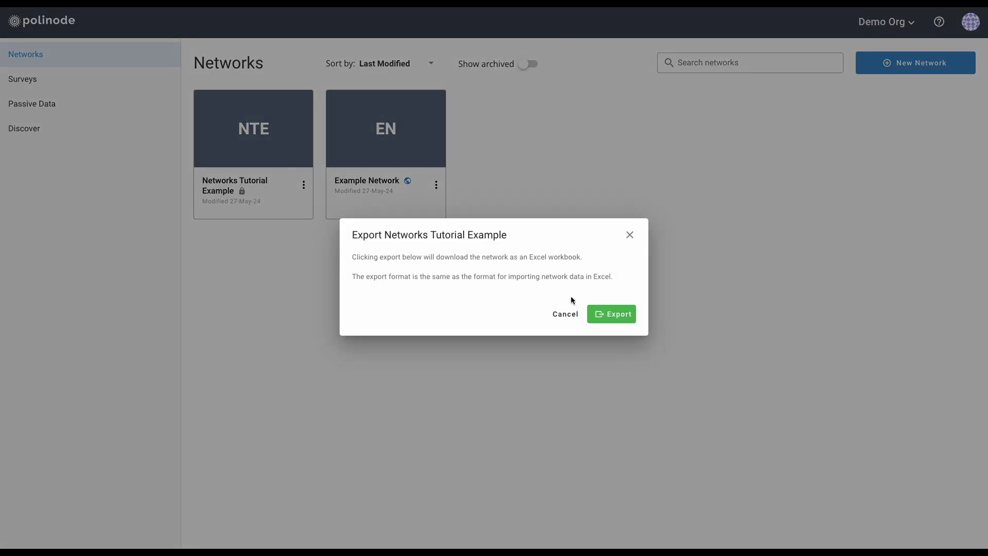
left_click(613, 315)
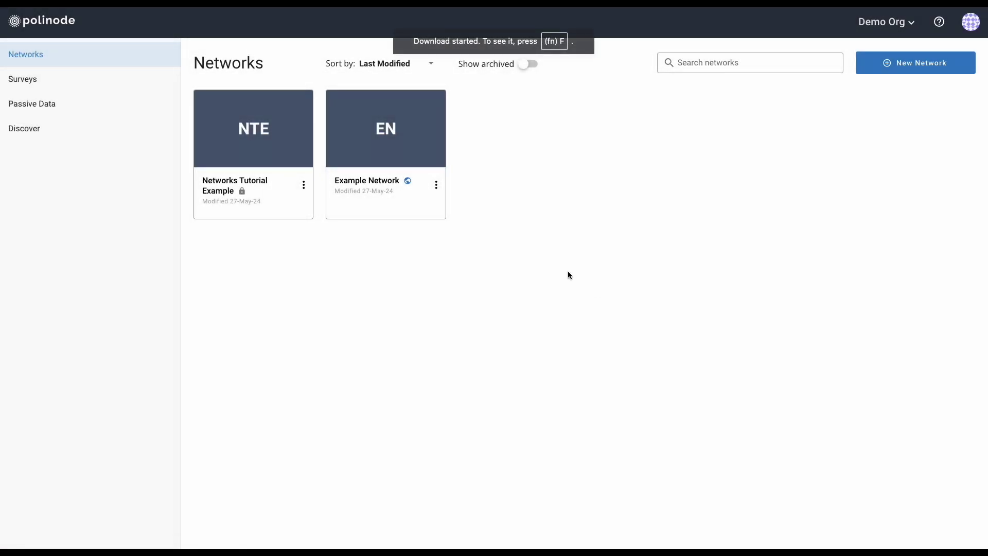
left_click(303, 185)
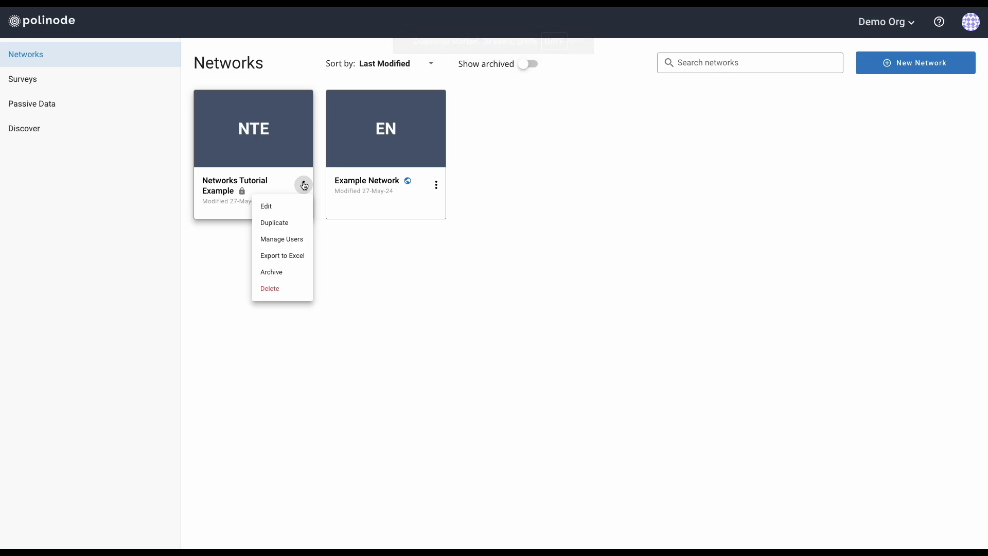
Archive Networks Tutorial Example, show archived networks, then unarchive it again.
left_click(290, 272)
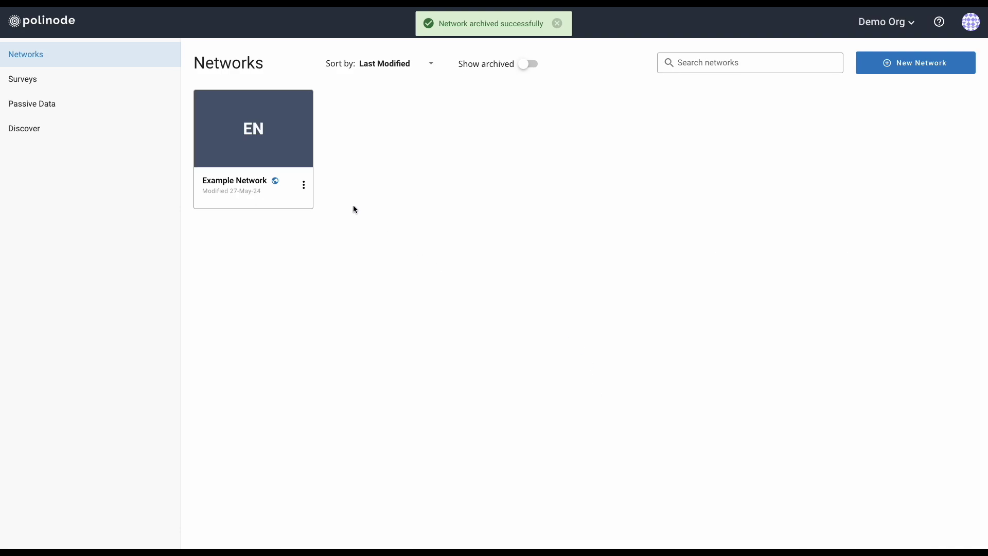
mouse_move(258, 129)
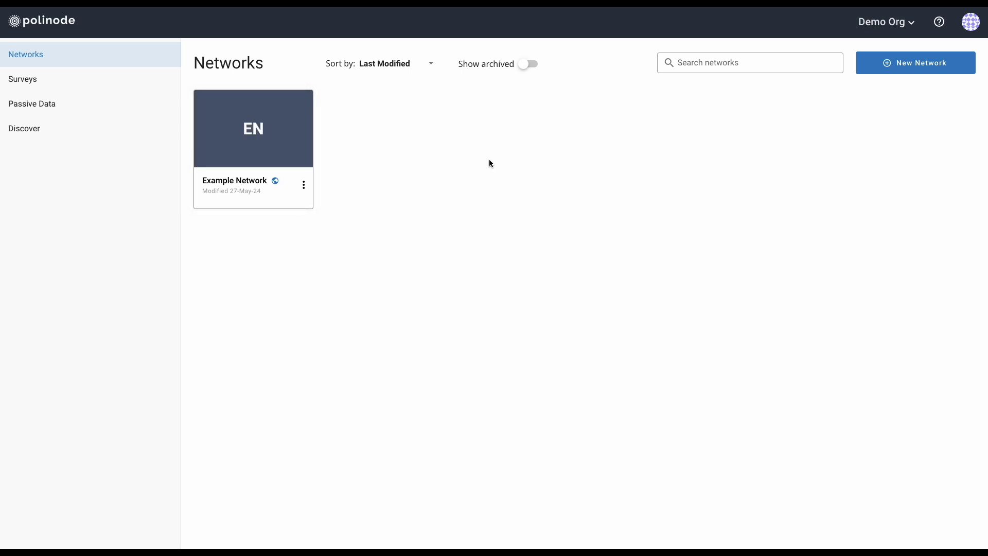
left_click(532, 64)
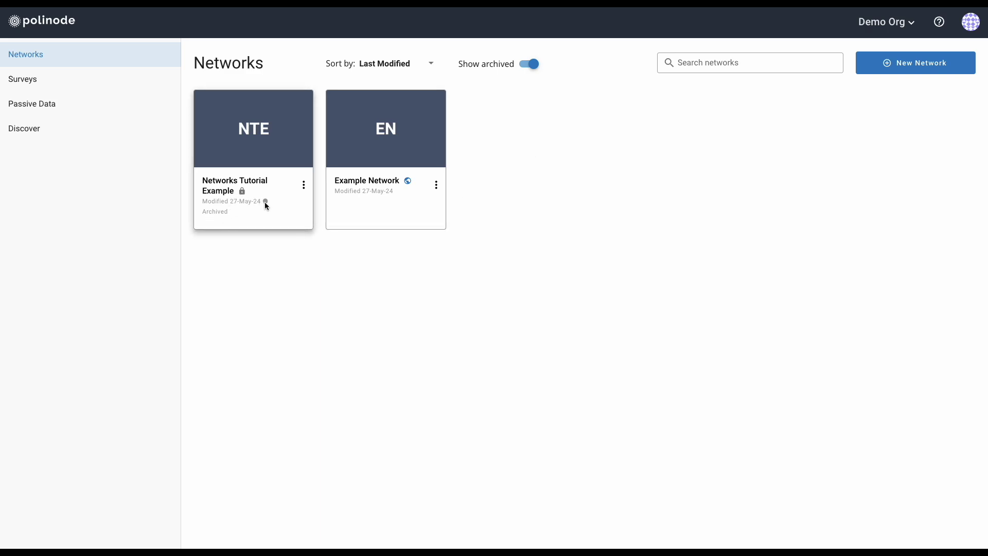
left_click(305, 186)
left_click(284, 274)
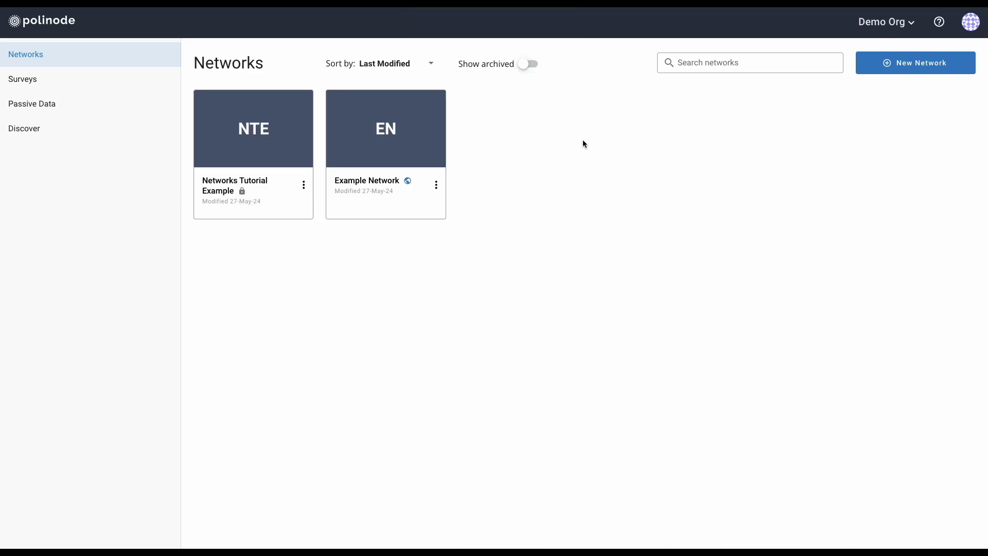
Search the networks for 'Tut', then clear the search.
left_click(722, 65)
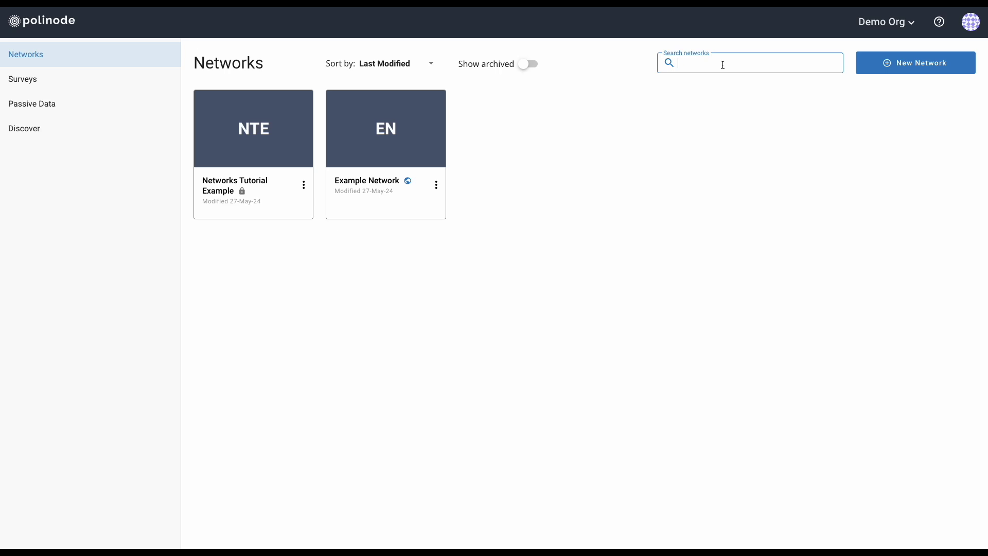
type("Tut")
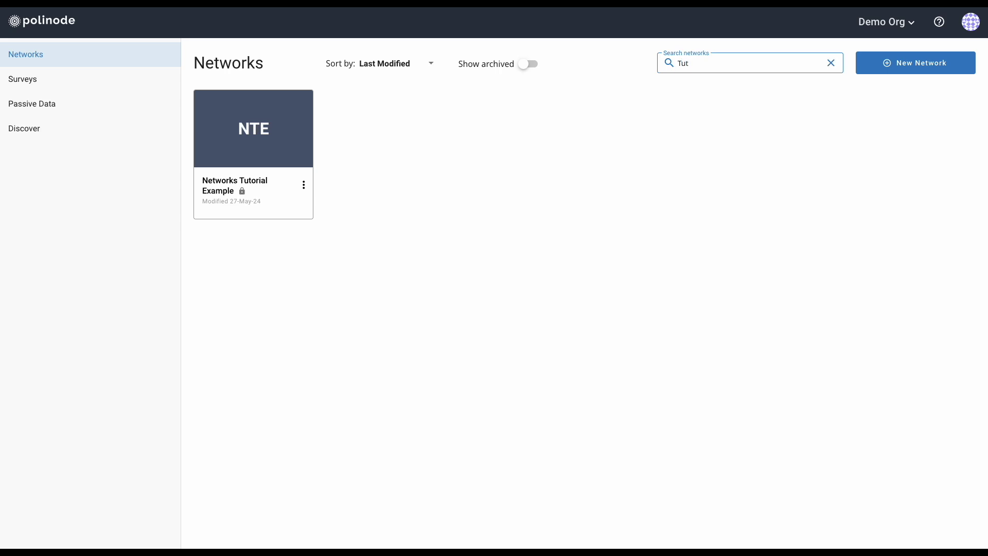
left_click(831, 63)
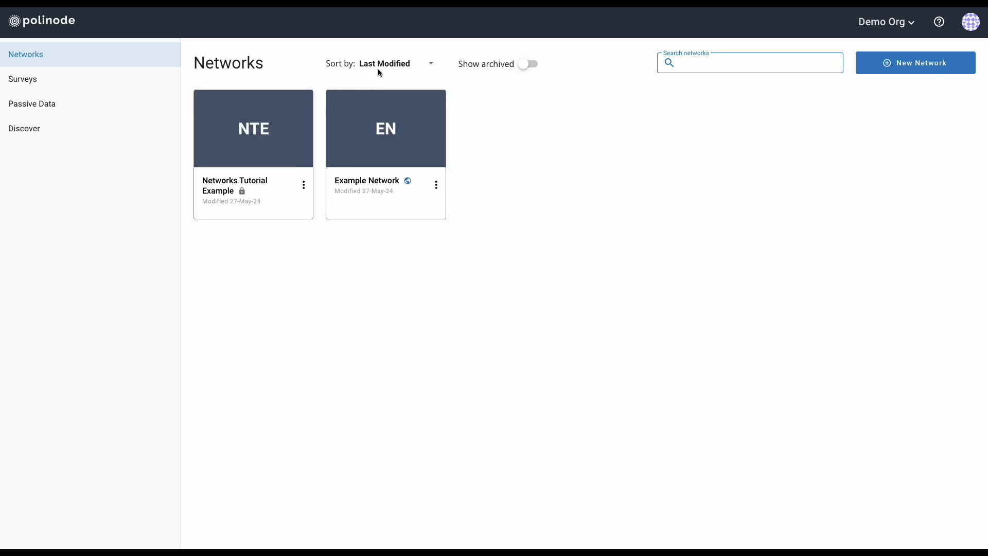
Sort the networks by Name, then back to Last Modified, and show Networks Tutorial Example's actions.
left_click(396, 64)
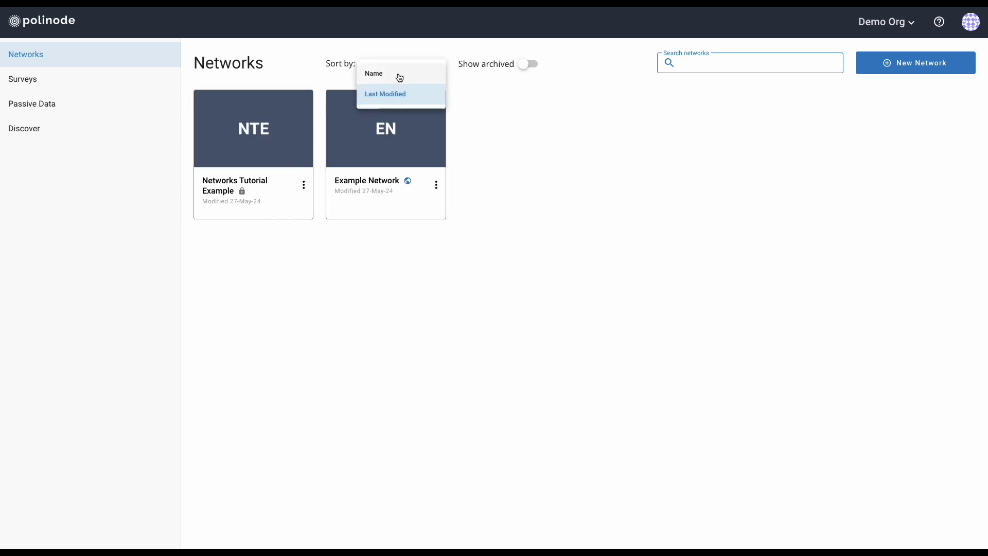
left_click(399, 77)
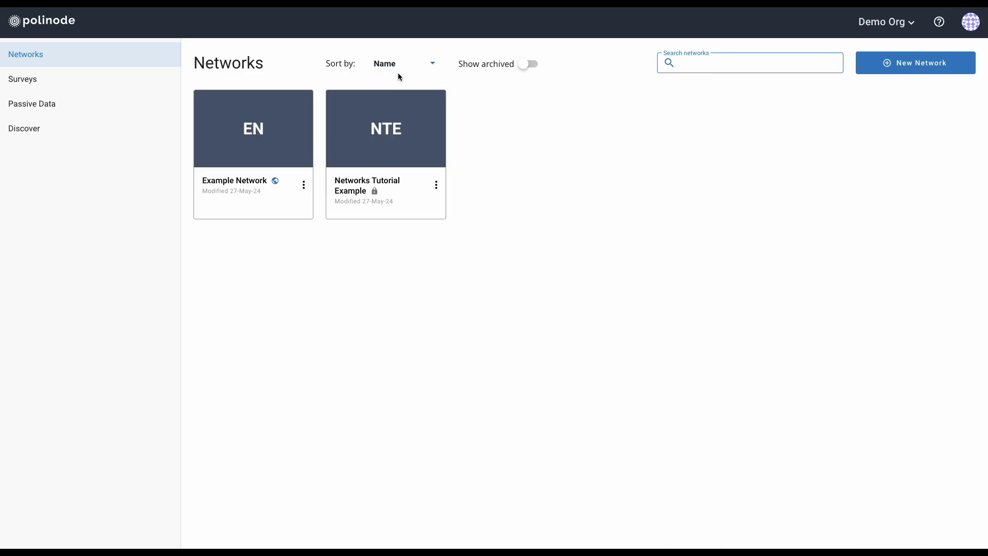
left_click(403, 62)
left_click(399, 94)
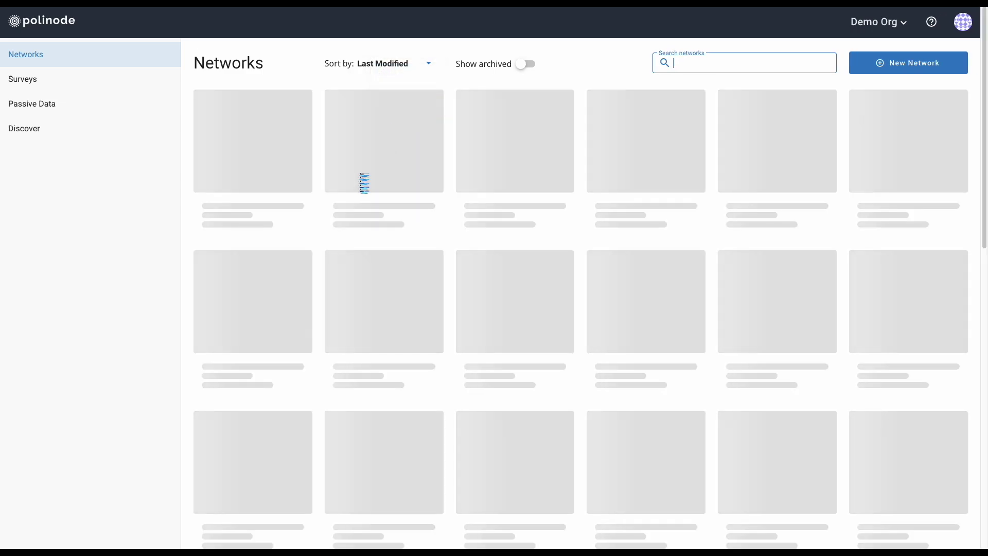
left_click(303, 184)
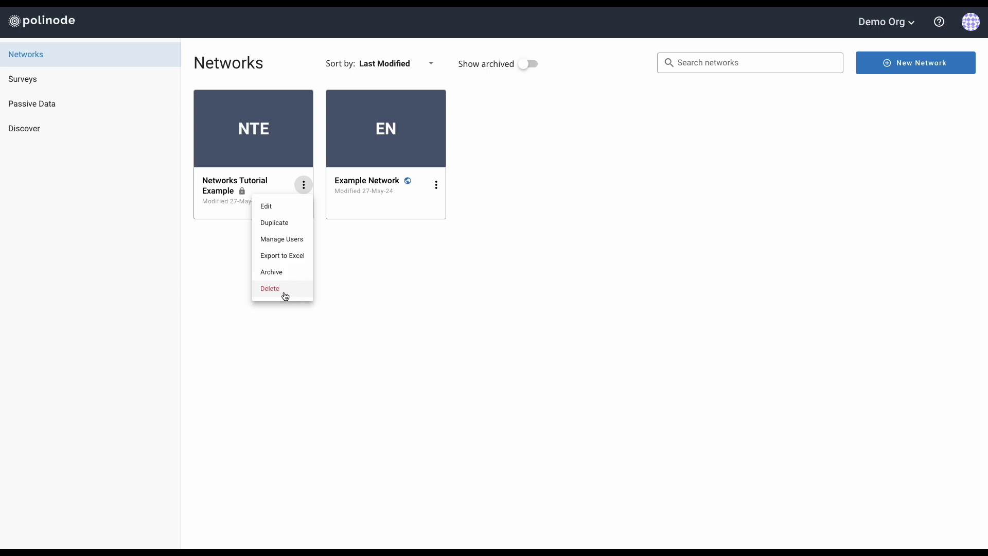
Select Networks Tutorial Example and Example Network, then open and cancel the Combine Networks form.
left_click(346, 278)
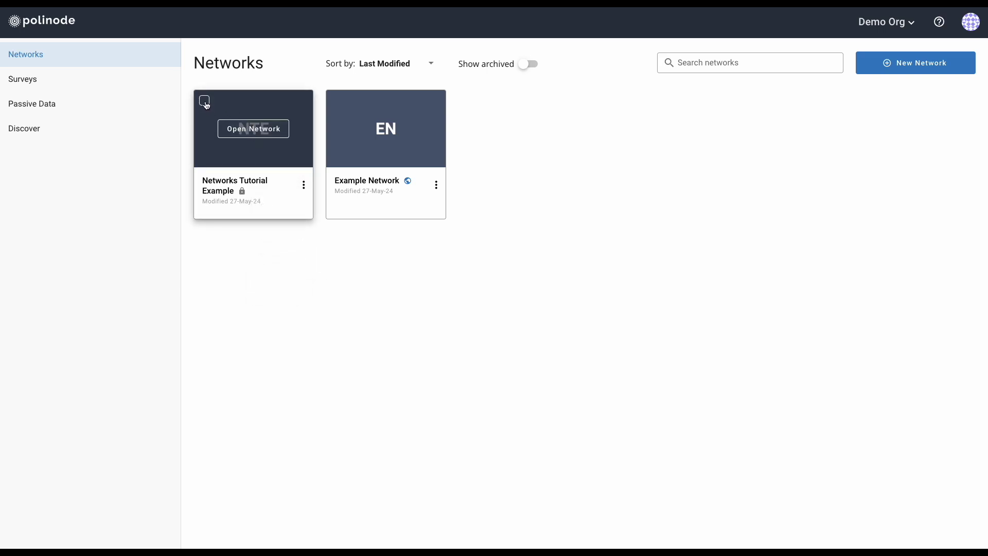
left_click(205, 102)
left_click(338, 102)
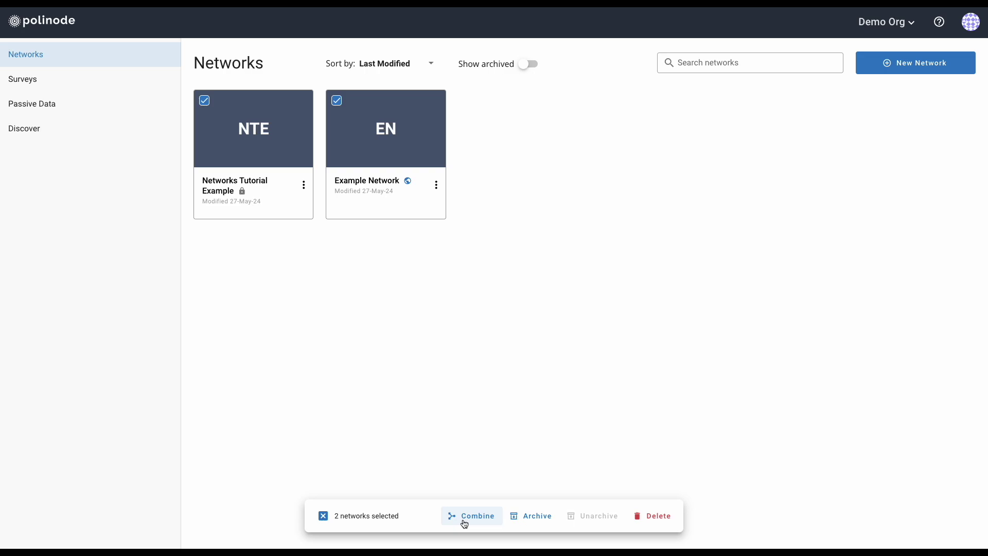
left_click(465, 524)
left_click(465, 524)
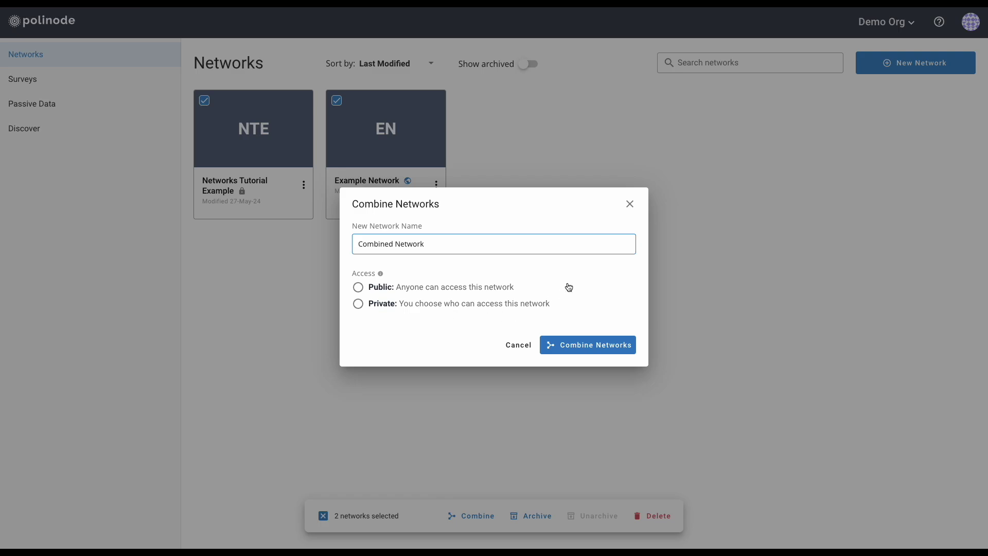
left_click(631, 205)
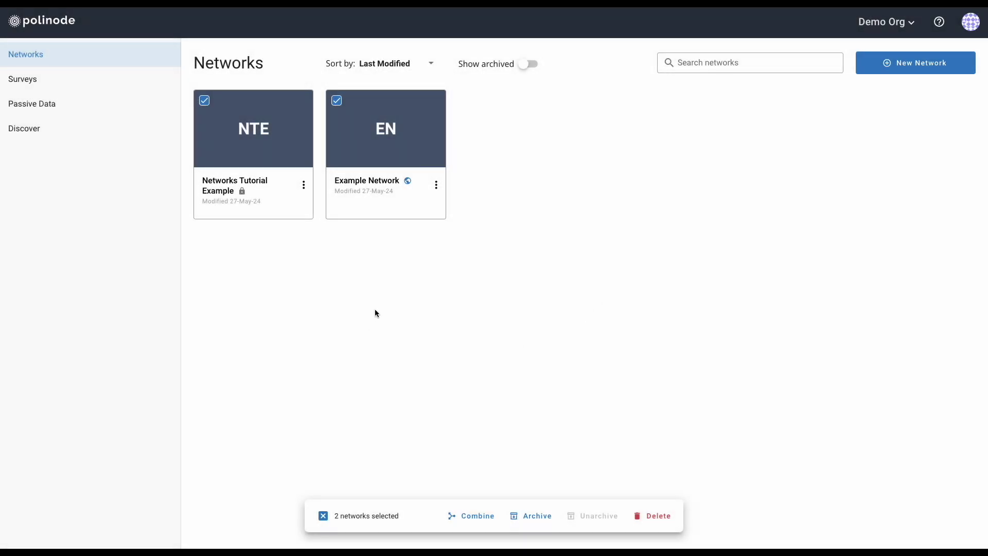
Deselect Example Network and start deleting only Networks Tutorial Example.
left_click(338, 102)
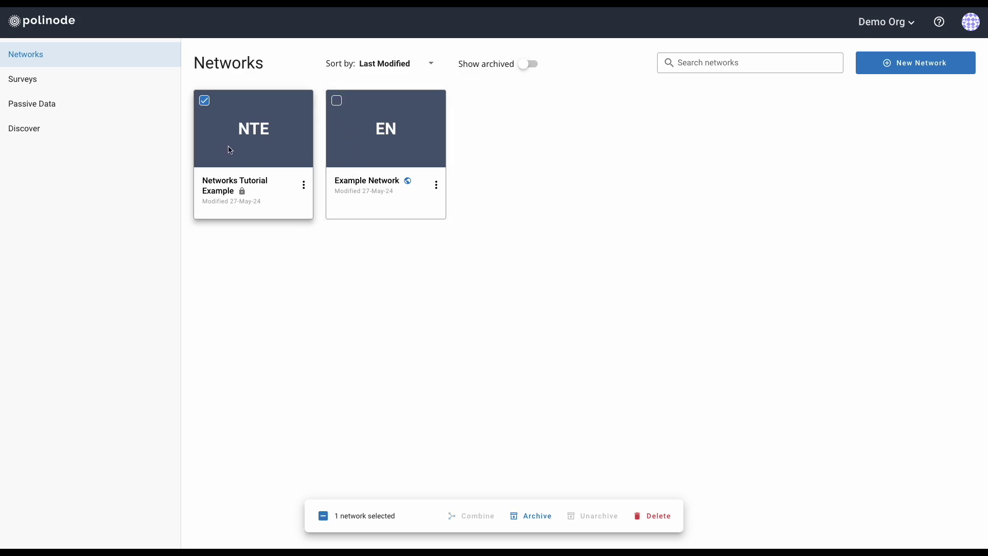
left_click(656, 517)
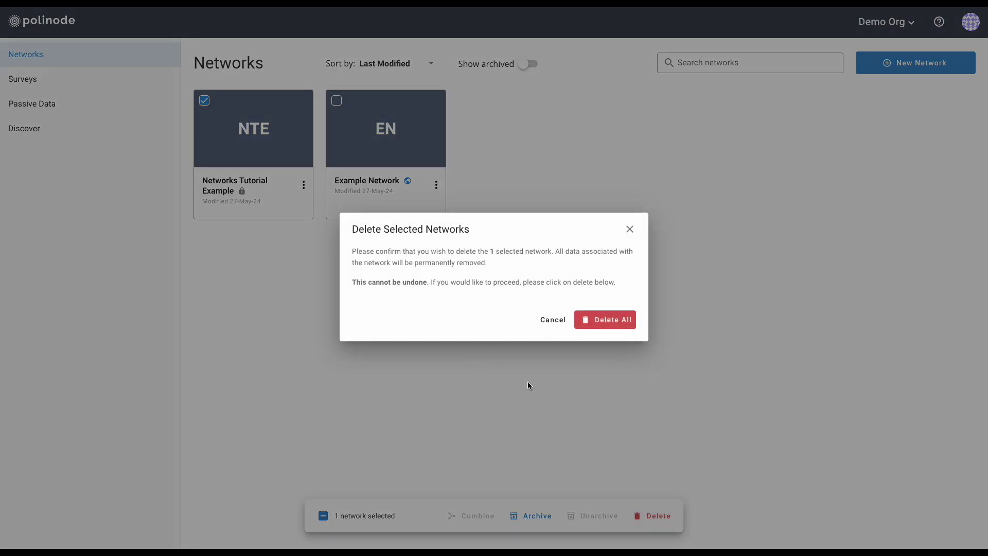